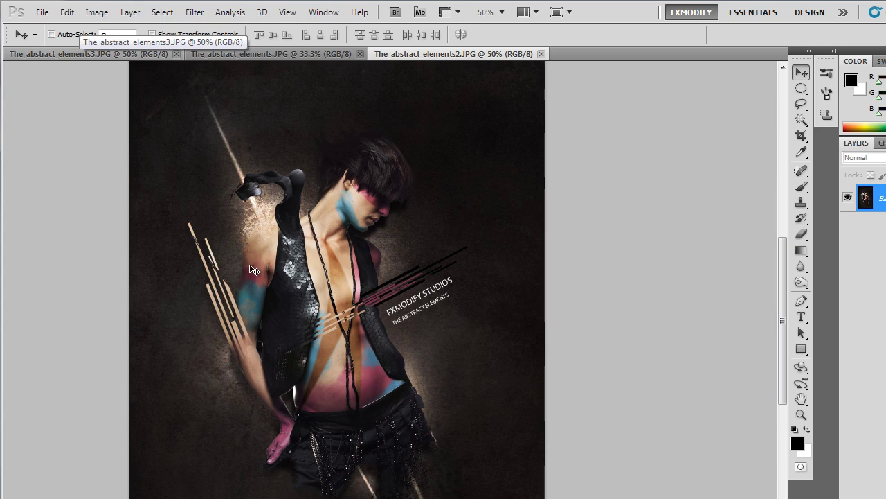
- Browse the reference poster versions, ending on the pink and blue one
{"action": "scroll", "coordinate": [290, 239], "scroll_direction": "up", "scroll_amount": 2}
{"action": "scroll", "coordinate": [289, 239], "scroll_direction": "down", "scroll_amount": 2}
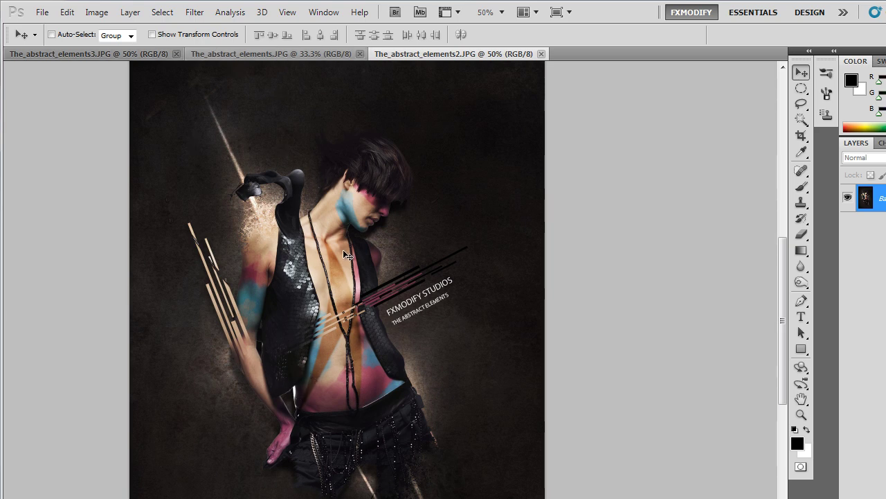
{"action": "scroll", "coordinate": [353, 272], "scroll_direction": "up", "scroll_amount": 3}
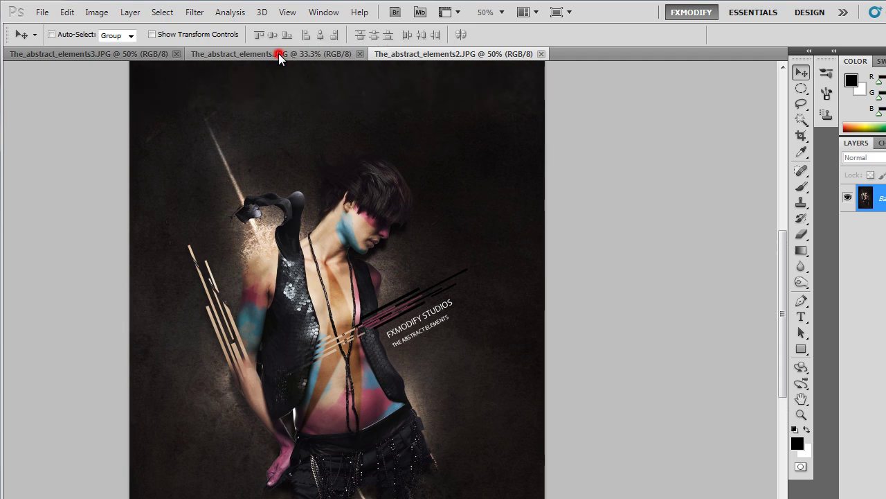
{"action": "left_click", "coordinate": [278, 53]}
{"action": "left_click", "coordinate": [116, 54]}
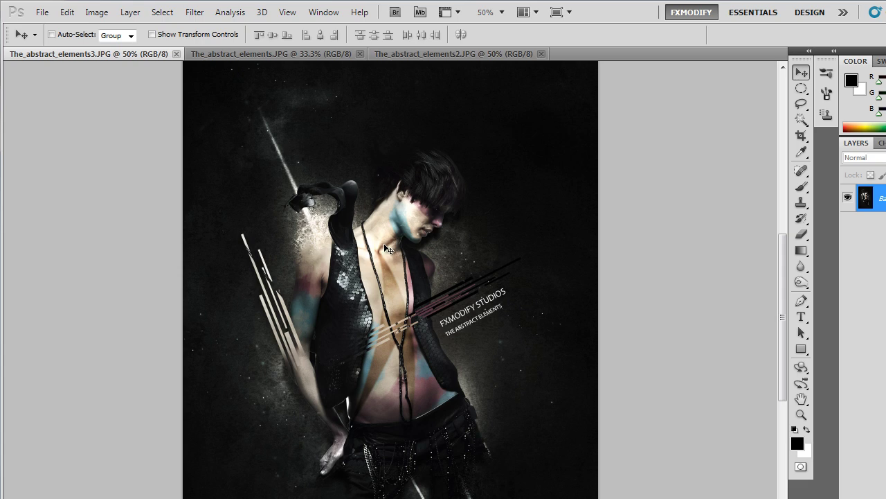
{"action": "left_click", "coordinate": [395, 55]}
- Create a white 1200 × 1900 px, 300 ppi document and bring up the source-image folder
{"action": "left_click", "coordinate": [41, 12]}
{"action": "left_click", "coordinate": [47, 27]}
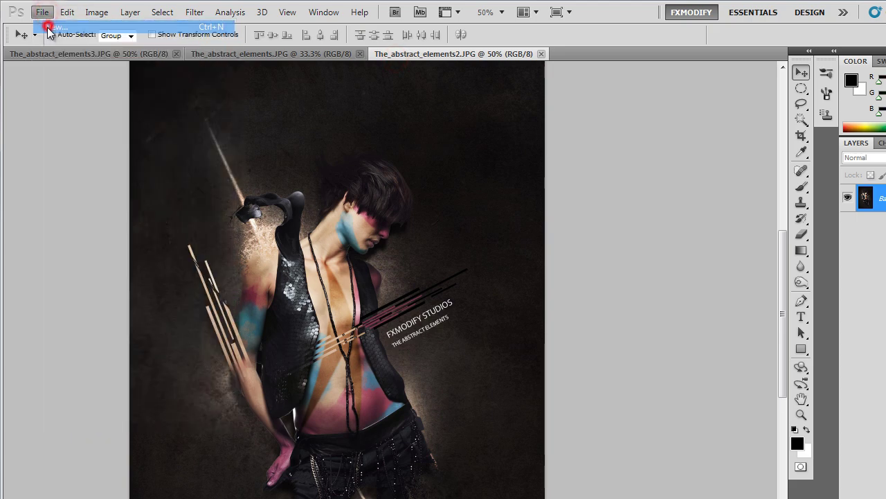
{"action": "double_click", "coordinate": [464, 210]}
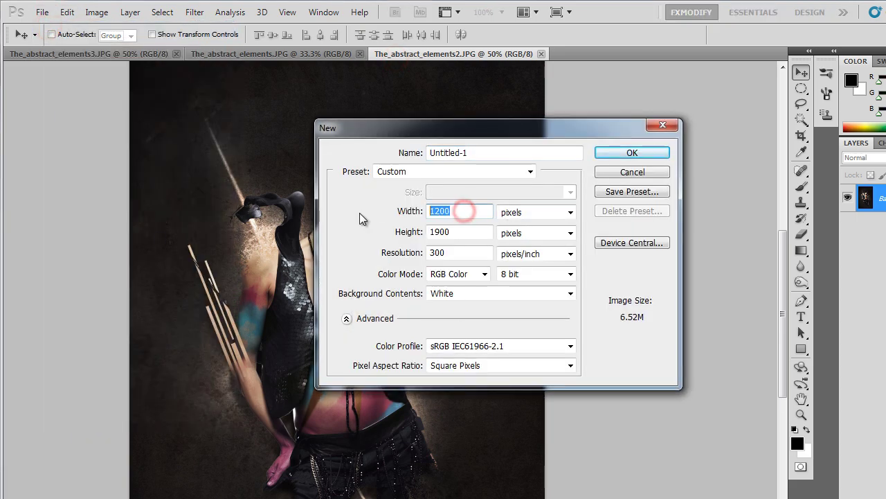
{"action": "double_click", "coordinate": [460, 233]}
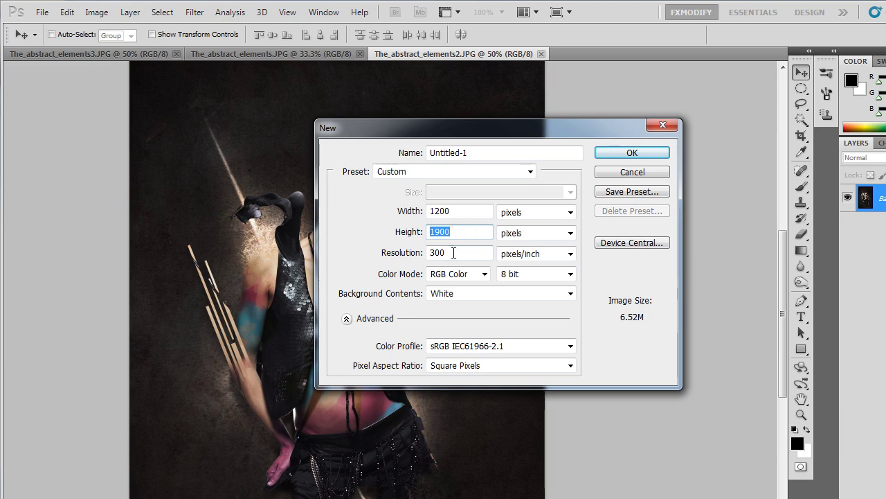
{"action": "double_click", "coordinate": [453, 254]}
{"action": "left_click", "coordinate": [656, 152]}
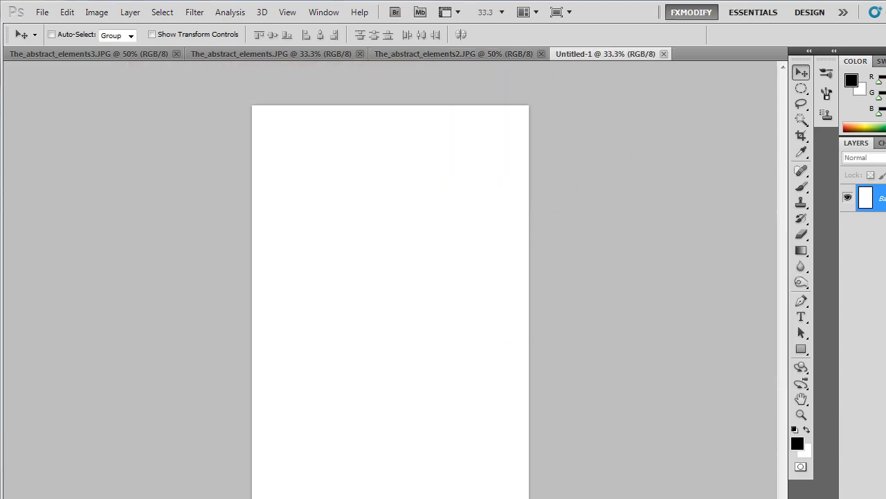
{"action": "key", "text": "alt+Tab"}
- Place the grey scratched texture image from the source folder into the document
{"action": "left_click_drag", "start_coordinate": [471, 118], "coordinate": [686, 123]}
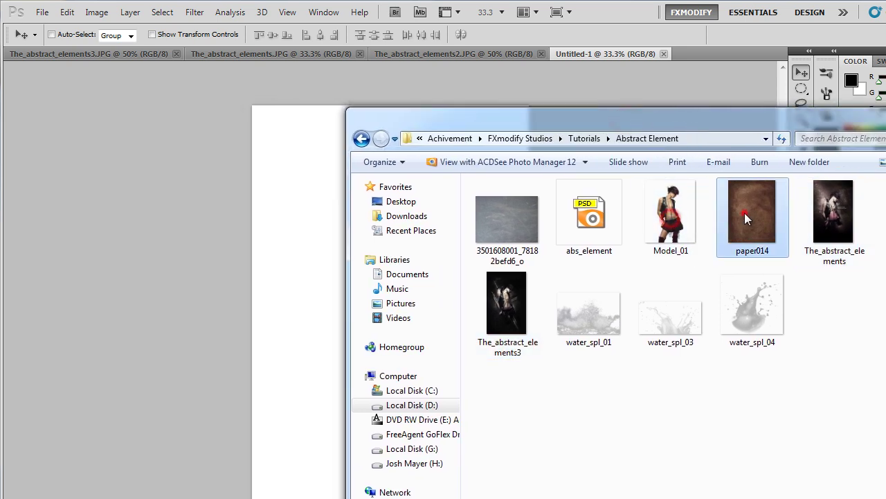
{"action": "left_click", "coordinate": [602, 315]}
{"action": "left_click", "coordinate": [738, 313], "text": "shift"}
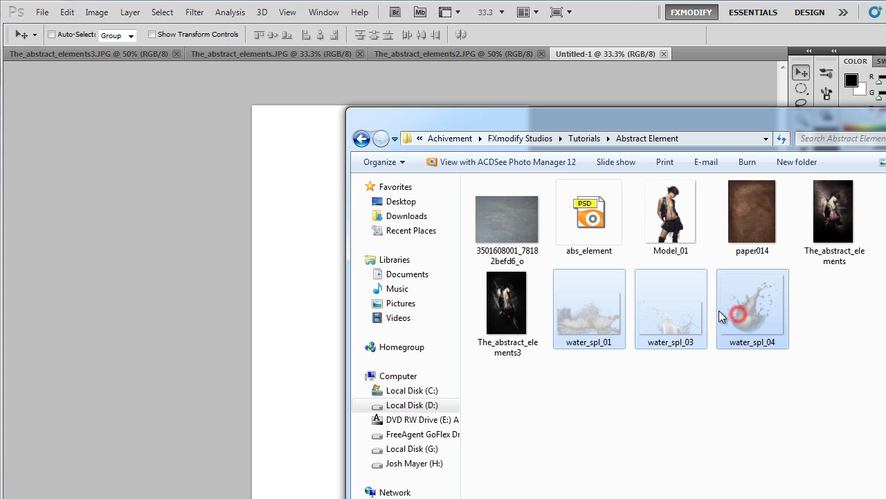
{"action": "left_click", "coordinate": [683, 211]}
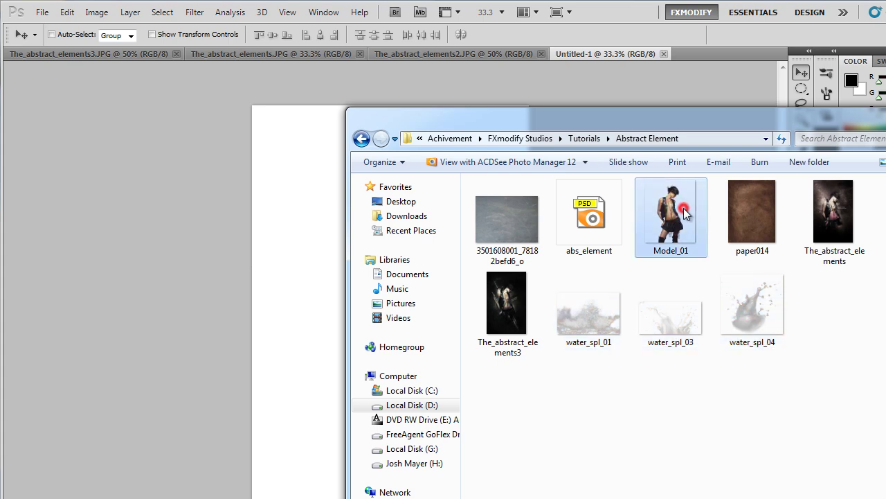
{"action": "left_click", "coordinate": [744, 221]}
{"action": "left_click", "coordinate": [524, 212]}
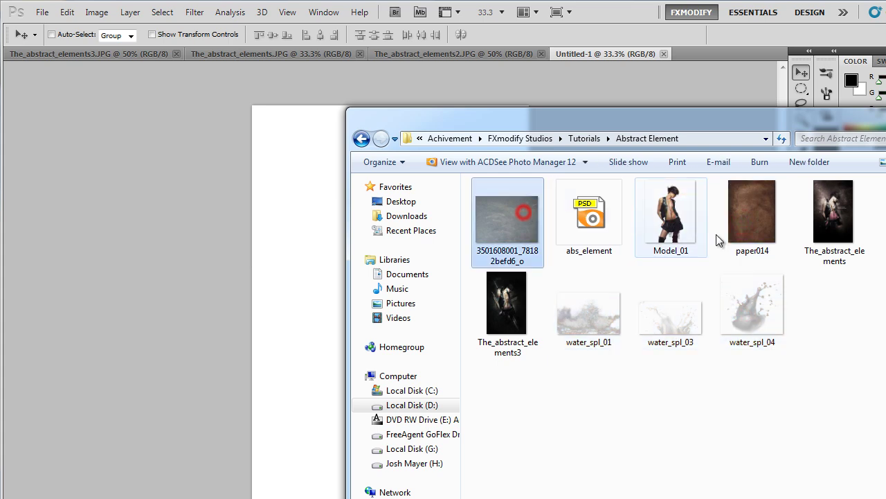
{"action": "left_click", "coordinate": [683, 221]}
{"action": "left_click", "coordinate": [491, 222]}
{"action": "mouse_move", "coordinate": [512, 218]}
{"action": "left_mouse_down"}
{"action": "mouse_move", "coordinate": [374, 239]}
{"action": "mouse_move", "coordinate": [344, 257]}
{"action": "left_mouse_up"}
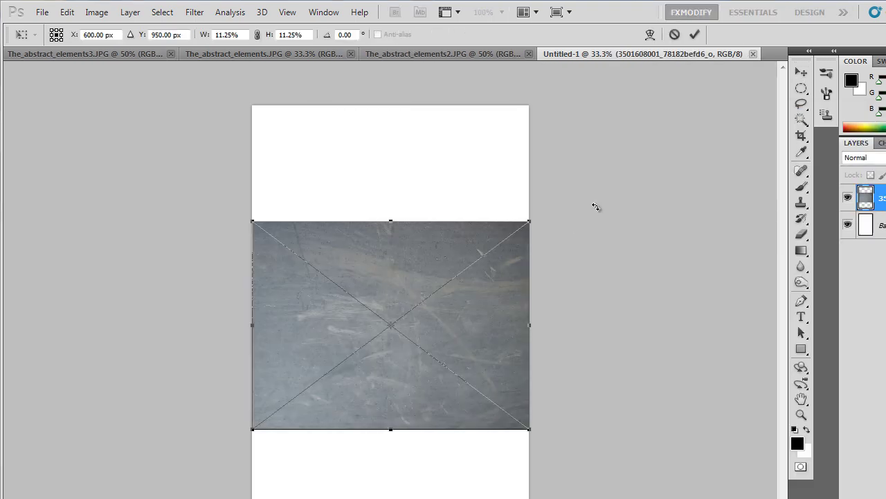
- Rotate the texture upright, scale it to fill the canvas, and rasterize it as Layer 1
{"action": "left_click_drag", "start_coordinate": [532, 174], "coordinate": [288, 154]}
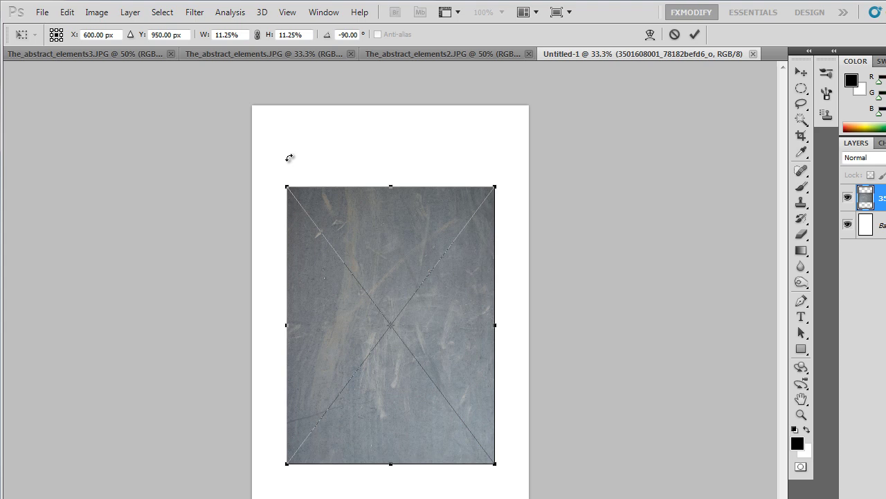
{"action": "left_click_drag", "start_coordinate": [500, 190], "coordinate": [586, 113]}
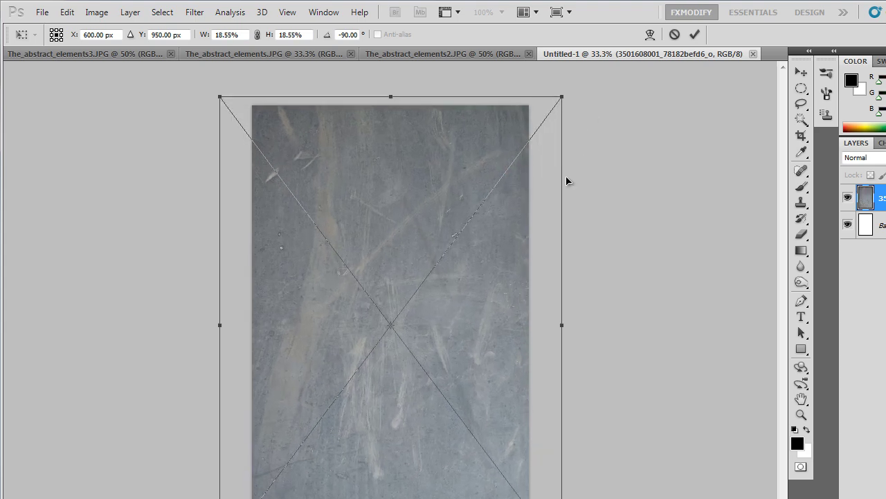
{"action": "key", "text": "Return"}
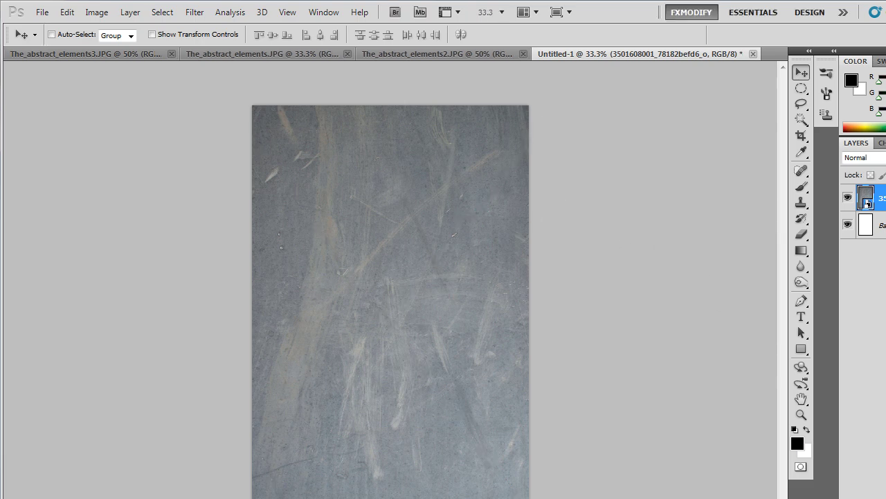
{"action": "key", "text": "ctrl+shift+alt+n"}
{"action": "key", "text": "shift+alt+bracketleft"}
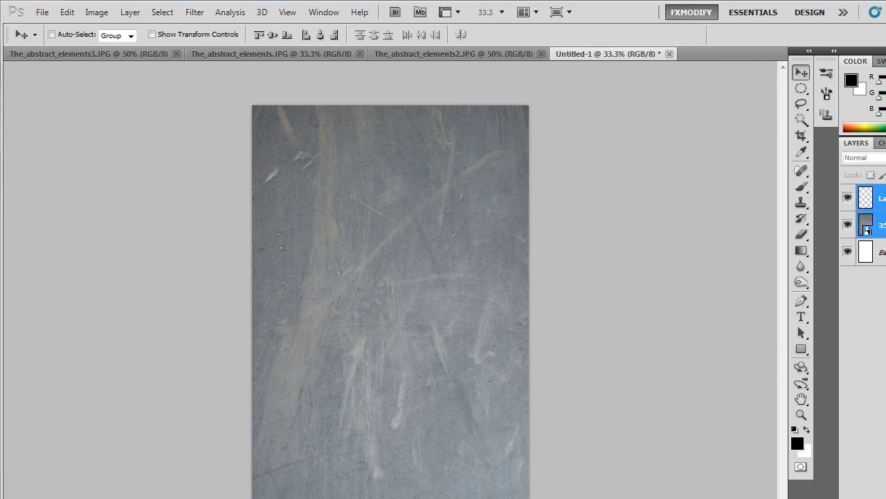
{"action": "key", "text": "ctrl+e"}
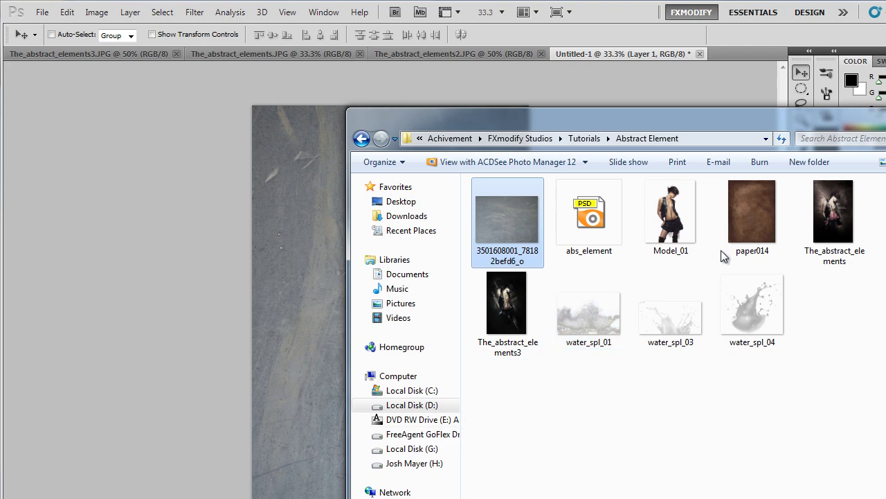
- Place the paper014 brown texture, enlarge it to fill the canvas, and rasterize it as Layer 2
{"action": "mouse_move", "coordinate": [753, 218]}
{"action": "left_mouse_down"}
{"action": "mouse_move", "coordinate": [340, 220]}
{"action": "mouse_move", "coordinate": [324, 212]}
{"action": "left_mouse_up"}
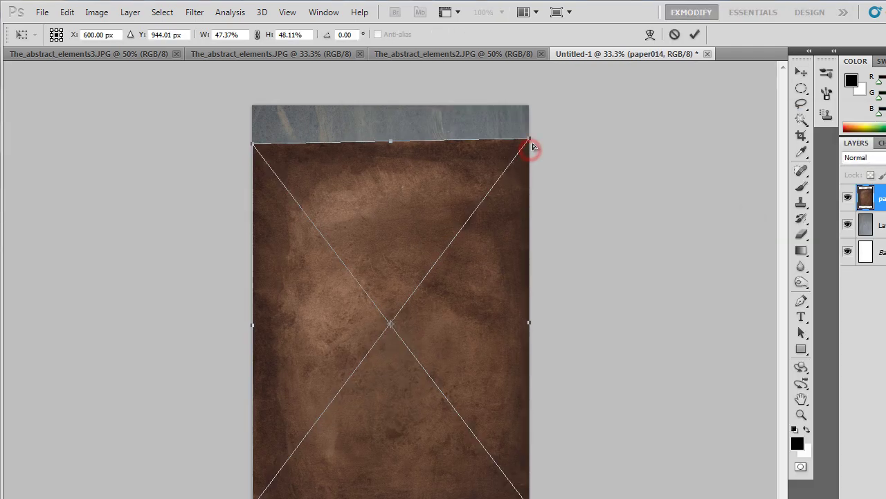
{"action": "left_click_drag", "start_coordinate": [529, 144], "coordinate": [566, 95]}
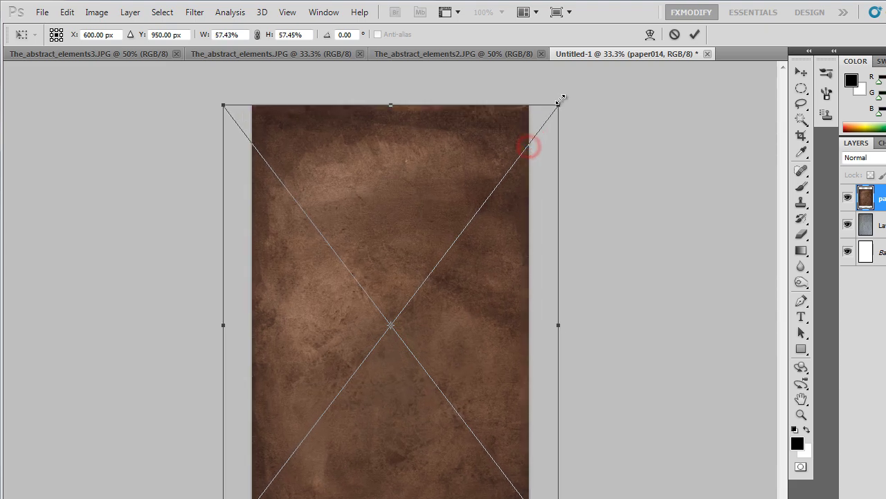
{"action": "key", "text": "Return"}
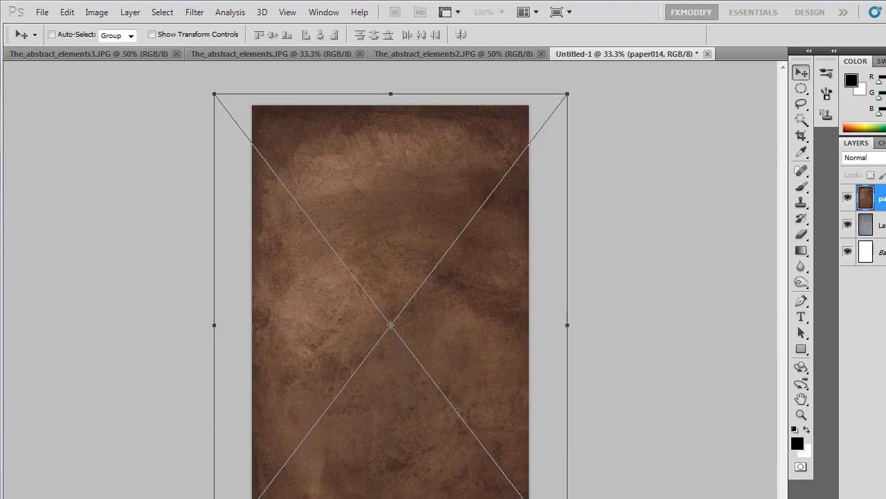
{"action": "key", "text": "ctrl+shift+alt+n"}
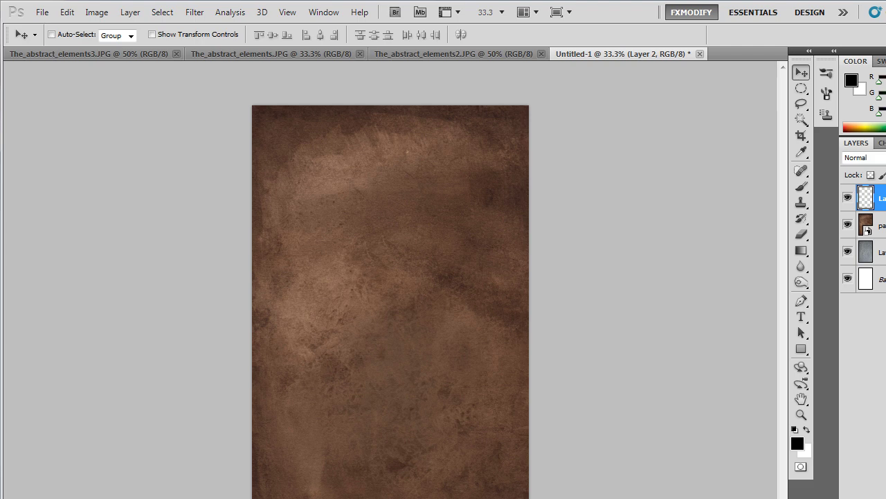
{"action": "key", "text": "shift+alt+bracketleft"}
{"action": "key", "text": "ctrl+e"}
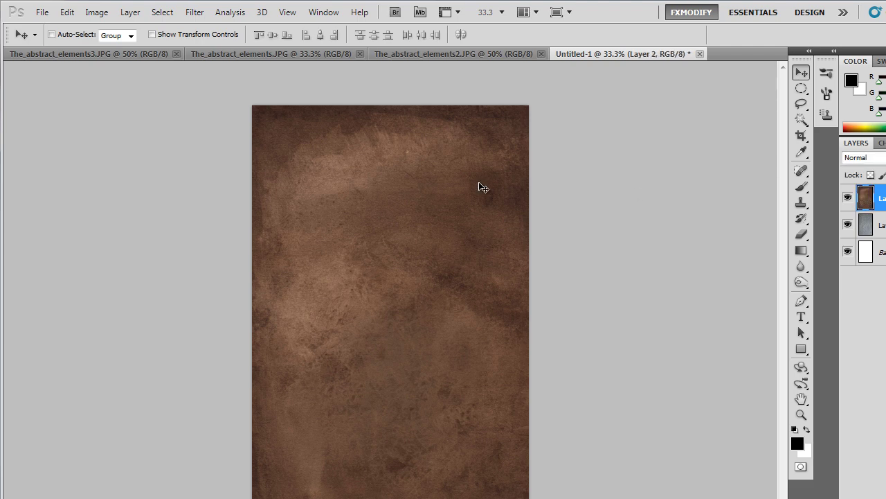
- Hide the brown paper and darken the grey texture with Curves: lower highlights, slightly lifted midtones
{"action": "left_click", "coordinate": [848, 199]}
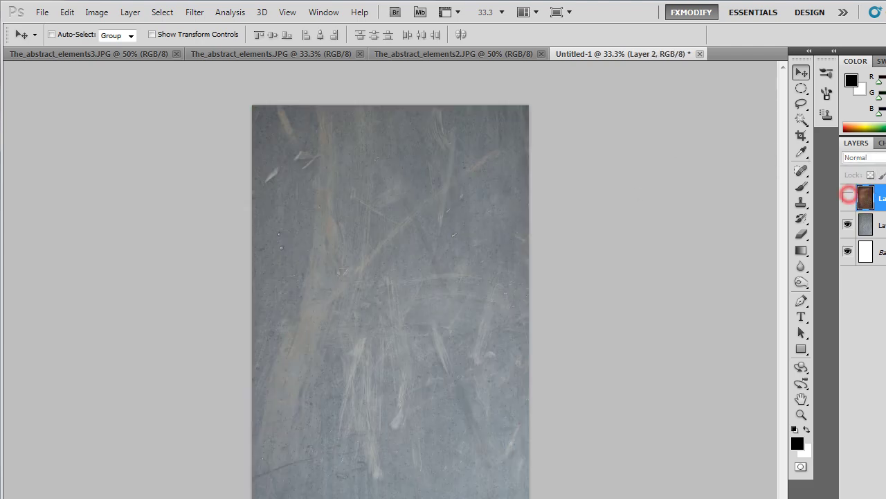
{"action": "key", "text": "alt+bracketleft"}
{"action": "left_click", "coordinate": [97, 12]}
{"action": "mouse_move", "coordinate": [118, 46]}
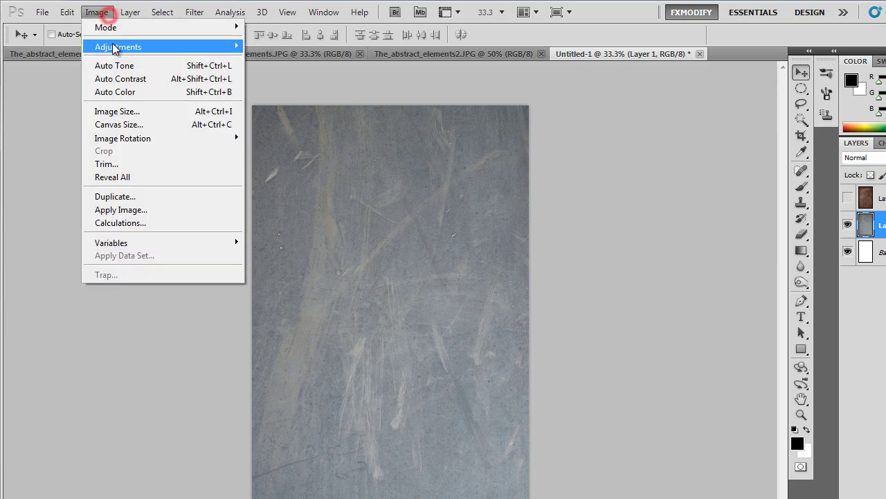
{"action": "left_click", "coordinate": [280, 73]}
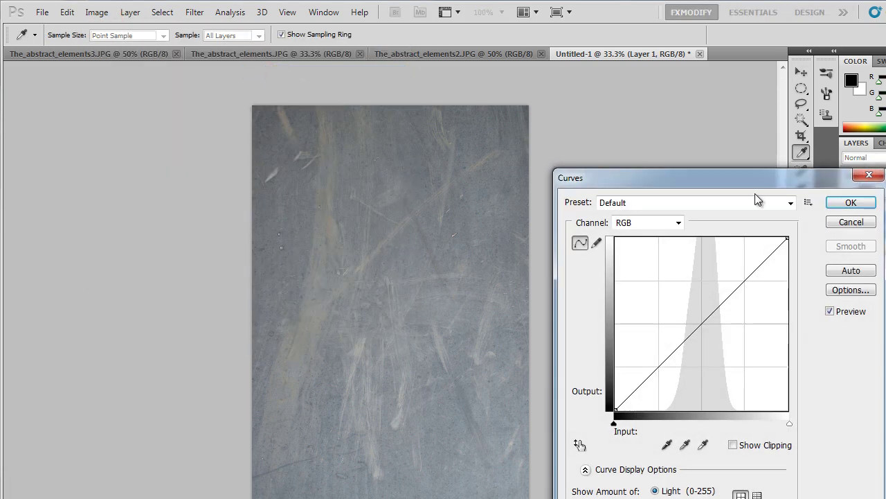
{"action": "mouse_move", "coordinate": [748, 182]}
{"action": "left_mouse_down"}
{"action": "mouse_move", "coordinate": [600, 122]}
{"action": "mouse_move", "coordinate": [689, 122]}
{"action": "left_mouse_up"}
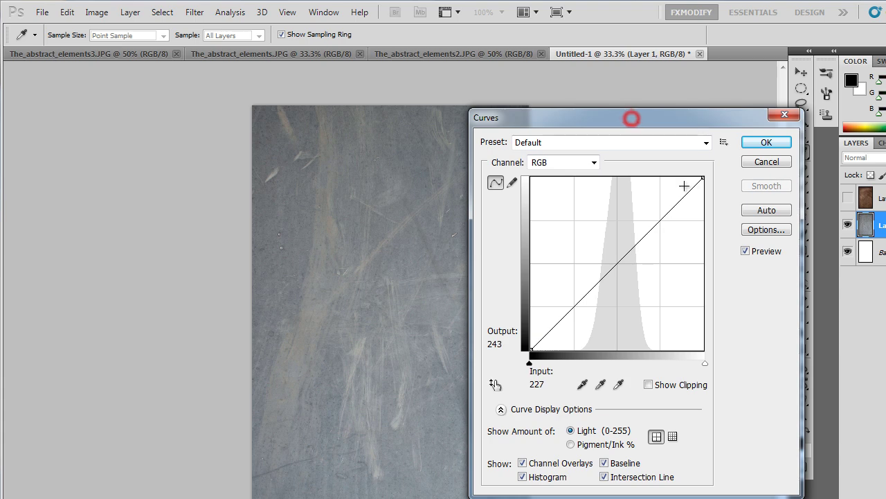
{"action": "mouse_move", "coordinate": [701, 179]}
{"action": "left_mouse_down"}
{"action": "mouse_move", "coordinate": [730, 234]}
{"action": "mouse_move", "coordinate": [702, 241]}
{"action": "left_mouse_up"}
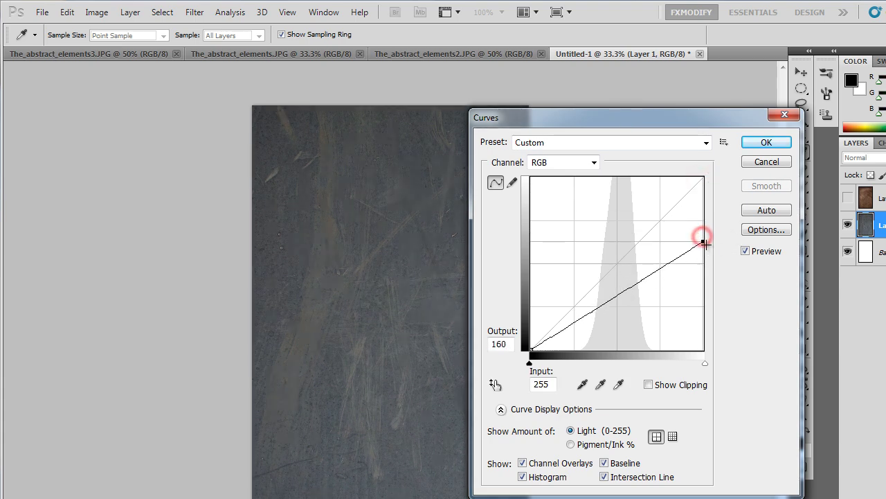
{"action": "left_click_drag", "start_coordinate": [632, 277], "coordinate": [630, 269]}
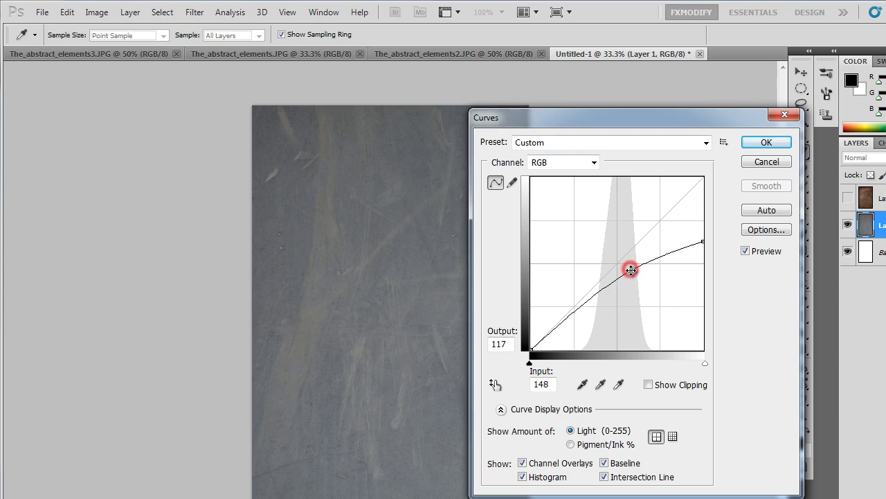
{"action": "left_click", "coordinate": [769, 141]}
{"action": "left_click", "coordinate": [866, 199]}
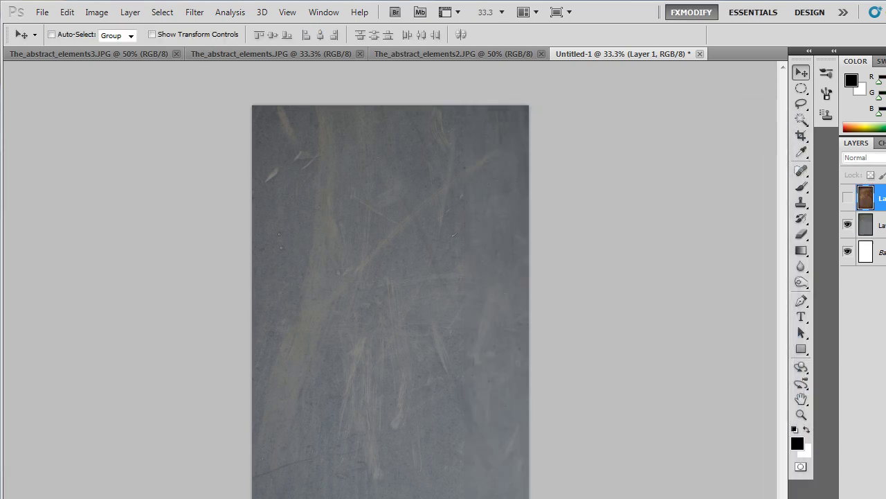
- Show the brown paper layer and set its blend mode to Multiply
{"action": "left_click", "coordinate": [848, 201]}
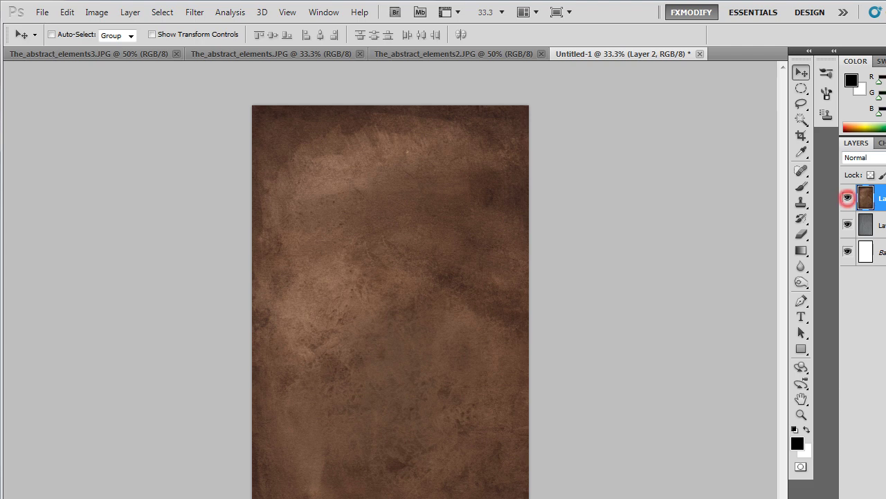
{"action": "left_click", "coordinate": [862, 157]}
{"action": "left_click", "coordinate": [859, 215]}
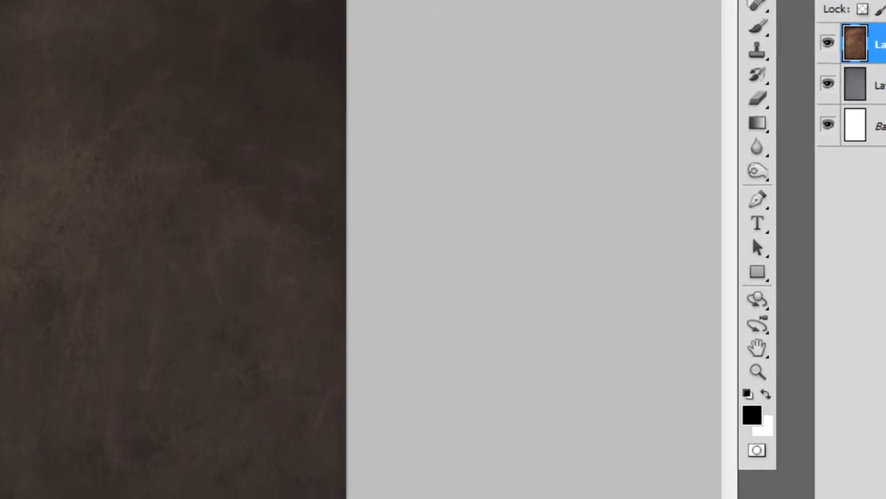
- Add a Color Balance adjustment layer with Midtones -15, -3, -6
{"action": "left_click", "coordinate": [834, 197]}
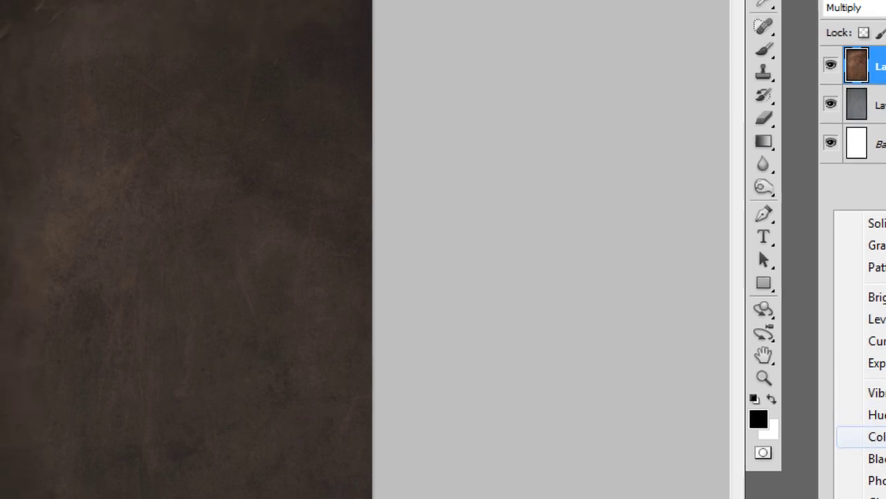
{"action": "left_click", "coordinate": [859, 436]}
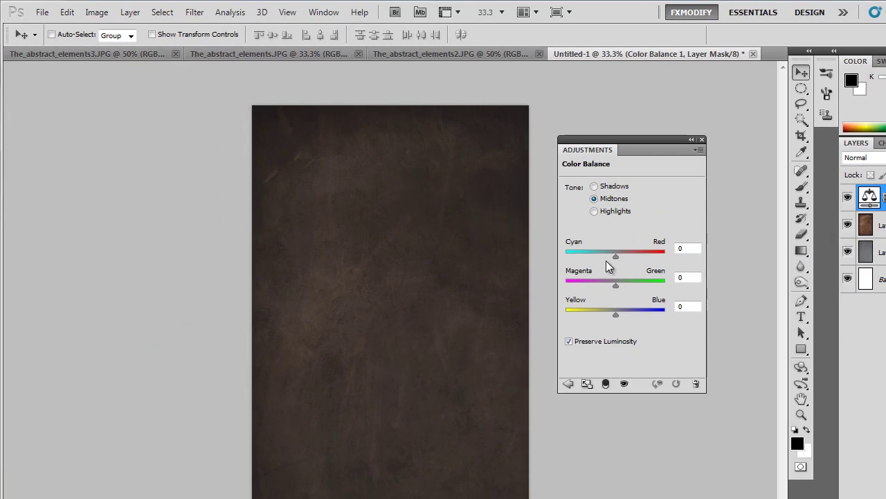
{"action": "mouse_move", "coordinate": [615, 256]}
{"action": "left_mouse_down"}
{"action": "mouse_move", "coordinate": [605, 256]}
{"action": "mouse_move", "coordinate": [625, 287]}
{"action": "mouse_move", "coordinate": [612, 316]}
{"action": "mouse_move", "coordinate": [621, 320]}
{"action": "left_mouse_up"}
{"action": "left_click_drag", "start_coordinate": [619, 286], "coordinate": [612, 315]}
{"action": "left_click_drag", "start_coordinate": [606, 256], "coordinate": [608, 260]}
{"action": "left_click", "coordinate": [702, 140]}
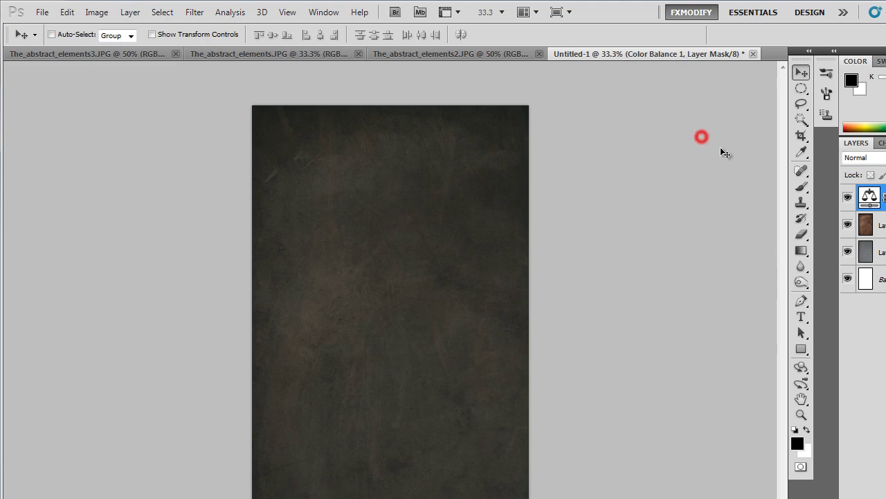
{"action": "double_click", "coordinate": [869, 197]}
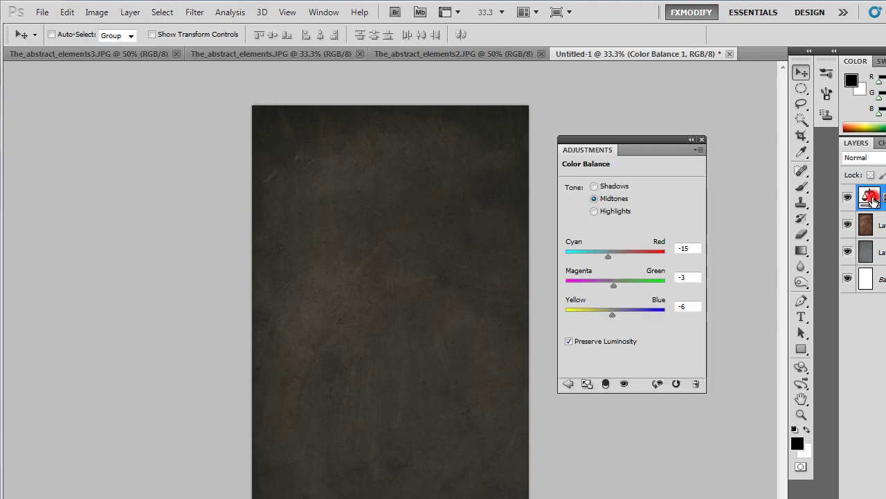
{"action": "left_click", "coordinate": [702, 140]}
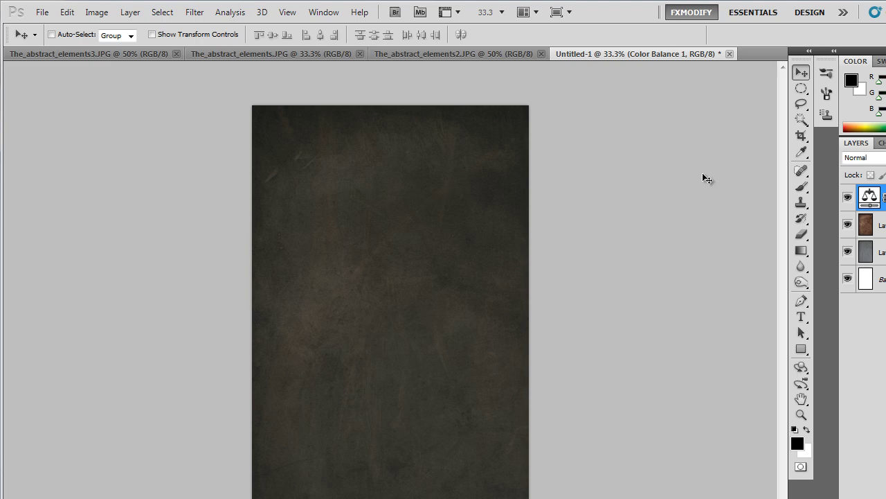
- Group Layer 1, Layer 2 and Color Balance into a group named BG, then return to the source folder
{"action": "left_click", "coordinate": [865, 249], "text": "shift"}
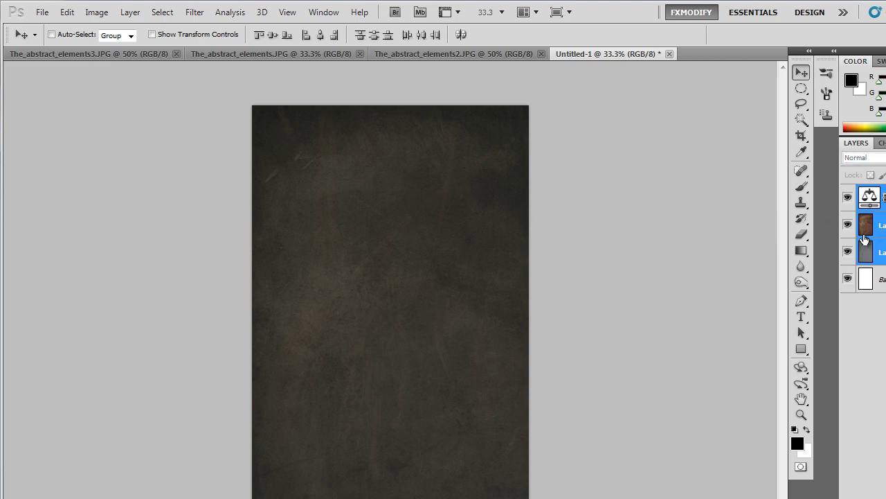
{"action": "key", "text": "ctrl+g"}
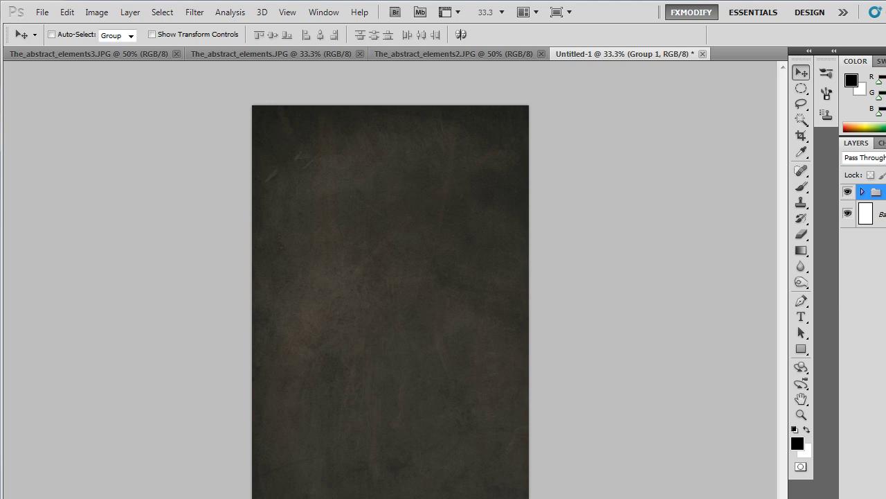
{"action": "key", "text": "Return"}
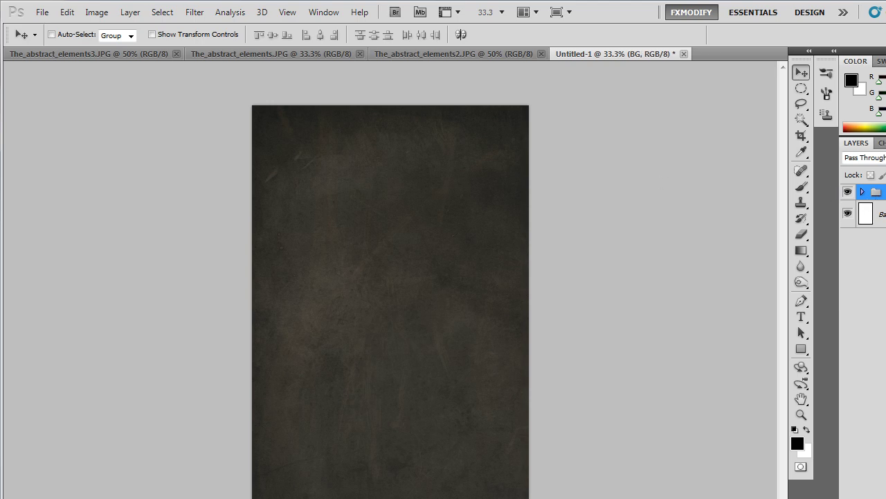
{"action": "key", "text": "alt+Tab"}
{"action": "left_click", "coordinate": [672, 424]}
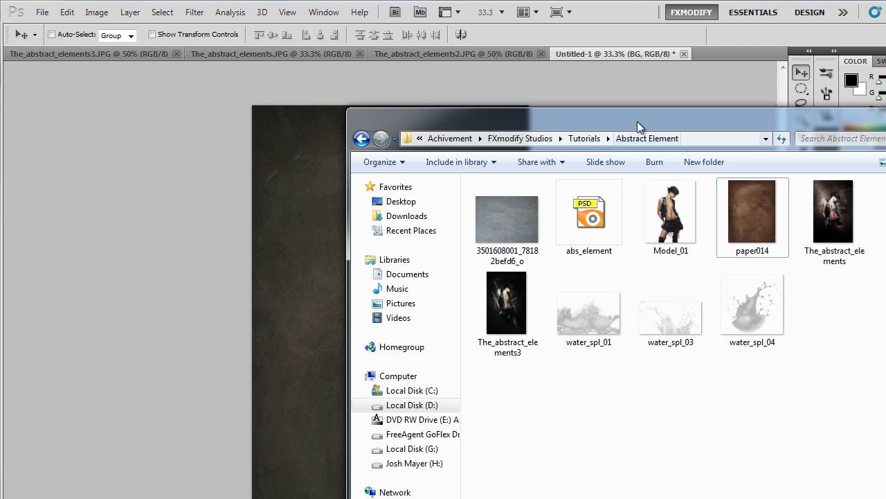
- Place the Model_01 photo as its own layer and zoom in on the model's hair
{"action": "left_click_drag", "start_coordinate": [637, 122], "coordinate": [683, 168]}
{"action": "left_click_drag", "start_coordinate": [713, 277], "coordinate": [325, 256]}
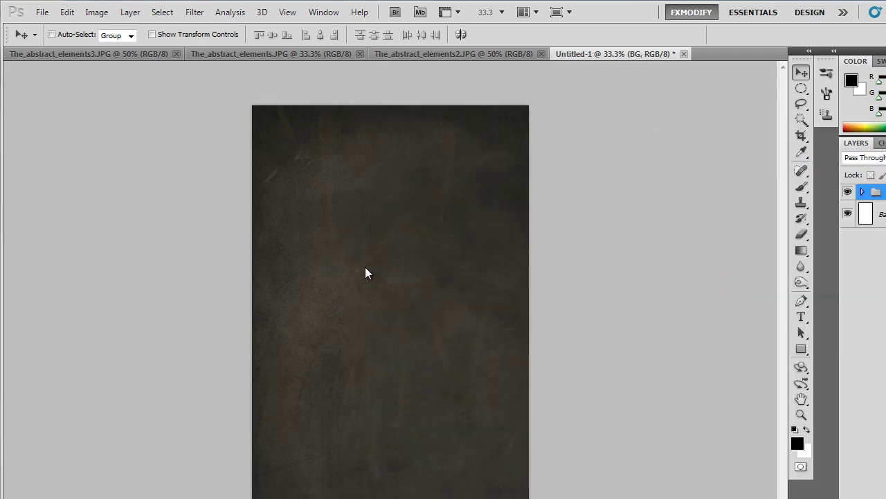
{"action": "key", "text": "Return"}
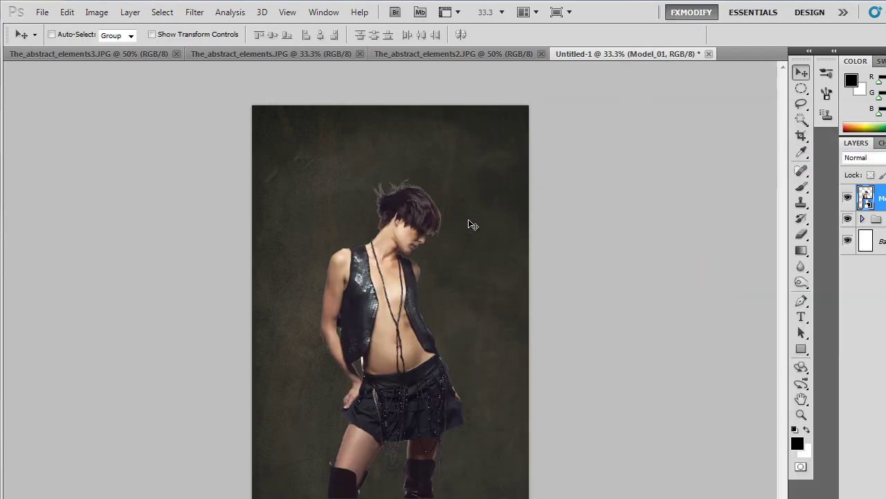
{"action": "key", "text": "z"}
{"action": "left_click", "coordinate": [398, 235]}
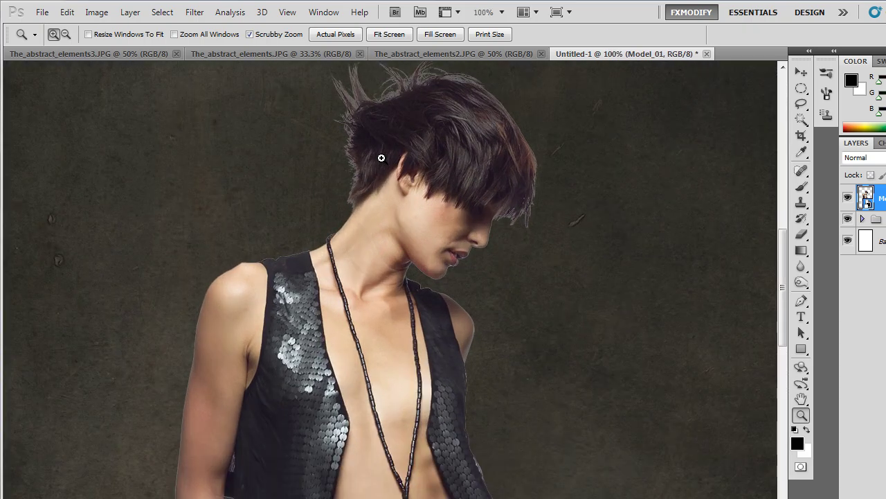
{"action": "left_click_drag", "start_coordinate": [382, 158], "coordinate": [386, 257]}
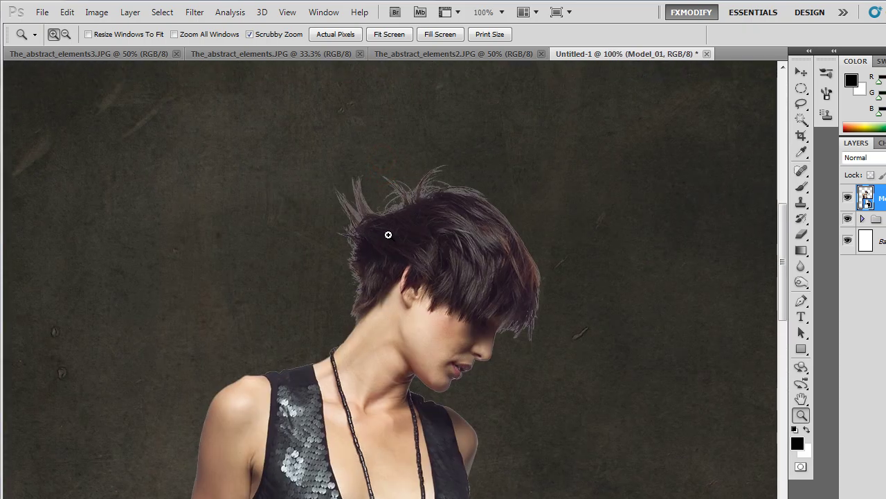
{"action": "left_click", "coordinate": [388, 235]}
- Move the model higher on the canvas and merge it with an empty layer into Layer 3
{"action": "key", "text": "b"}
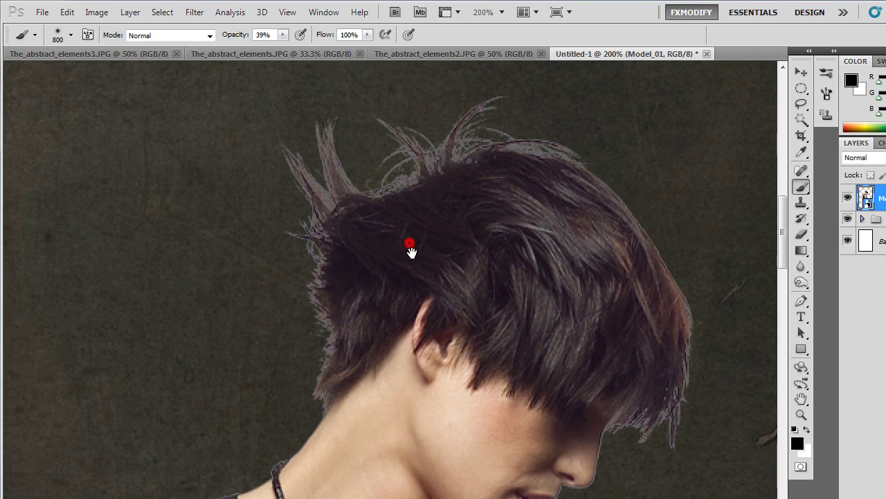
{"action": "left_click_drag", "start_coordinate": [409, 248], "coordinate": [412, 259]}
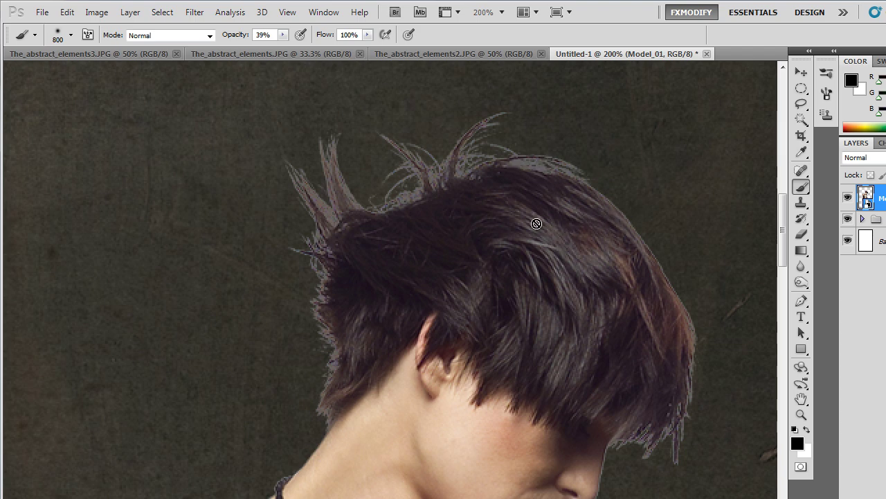
{"action": "key", "text": "v"}
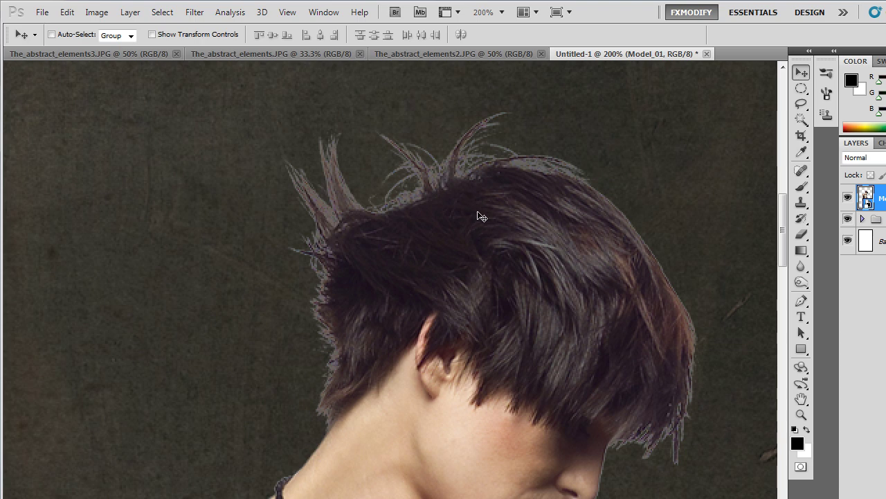
{"action": "left_click_drag", "start_coordinate": [480, 239], "coordinate": [480, 194]}
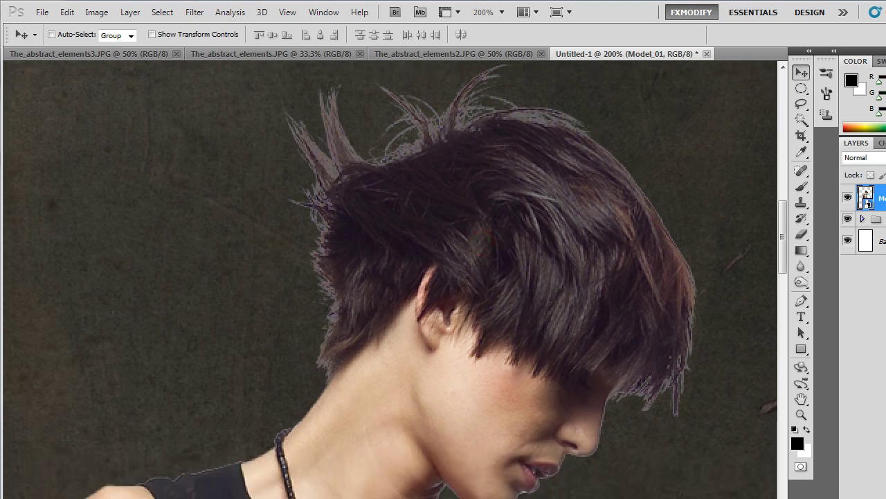
{"action": "key", "text": "ctrl+shift+alt+n"}
{"action": "left_click", "coordinate": [867, 224], "text": "shift"}
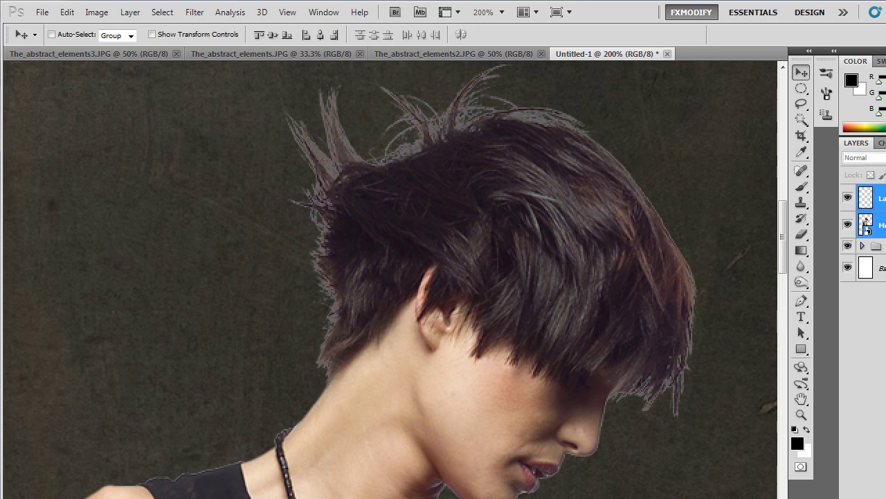
{"action": "key", "text": "ctrl+e"}
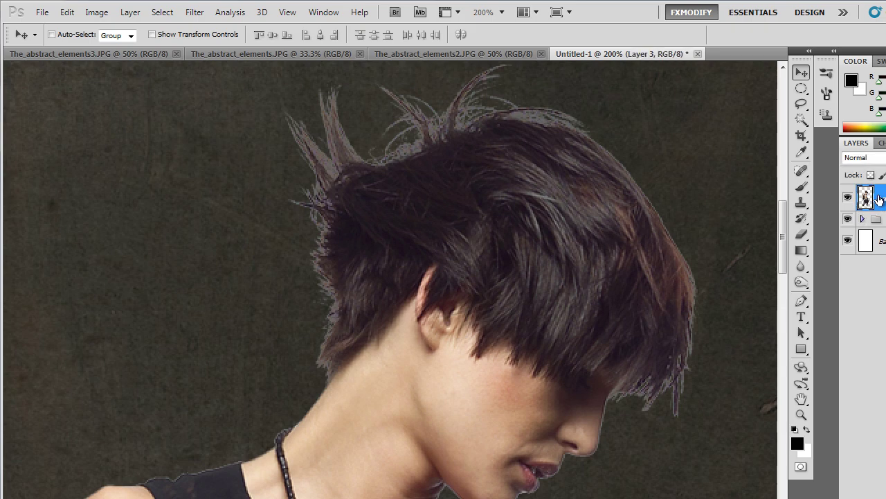
{"action": "left_click_drag", "start_coordinate": [470, 200], "coordinate": [501, 270]}
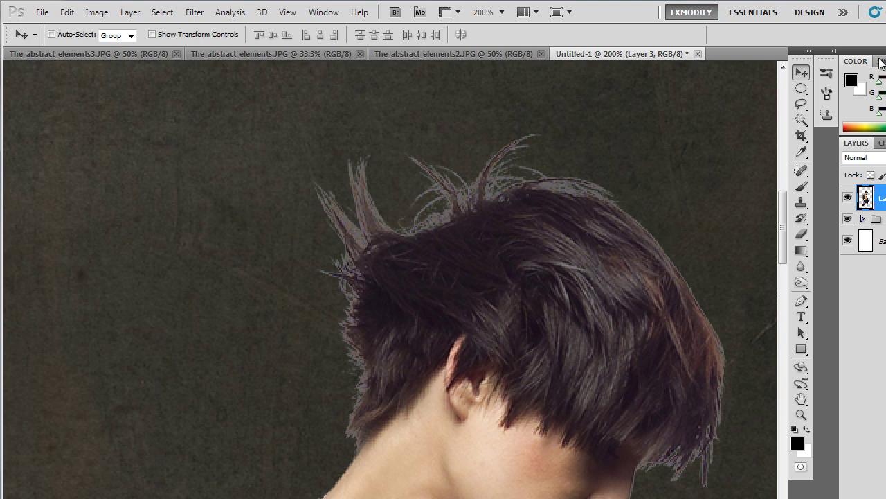
- Set up a small brush painting in Darken mode
{"action": "left_click", "coordinate": [801, 186]}
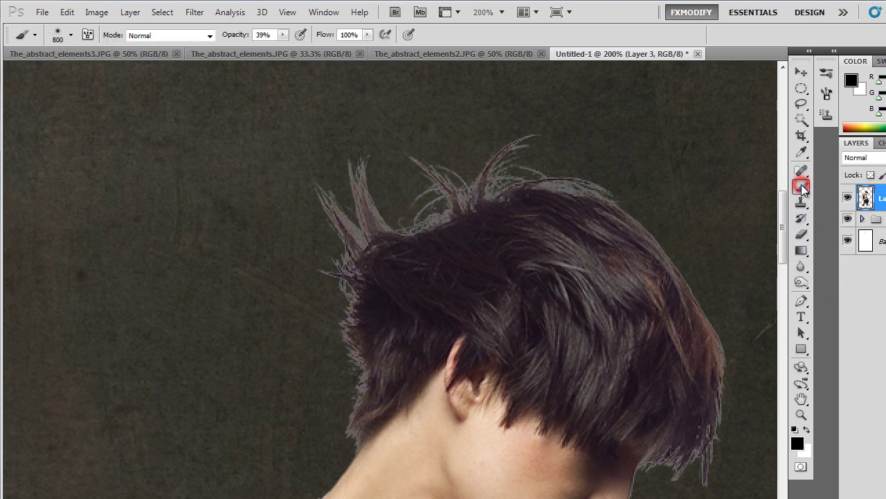
{"action": "left_click", "coordinate": [71, 35]}
{"action": "left_click_drag", "start_coordinate": [104, 72], "coordinate": [61, 73]}
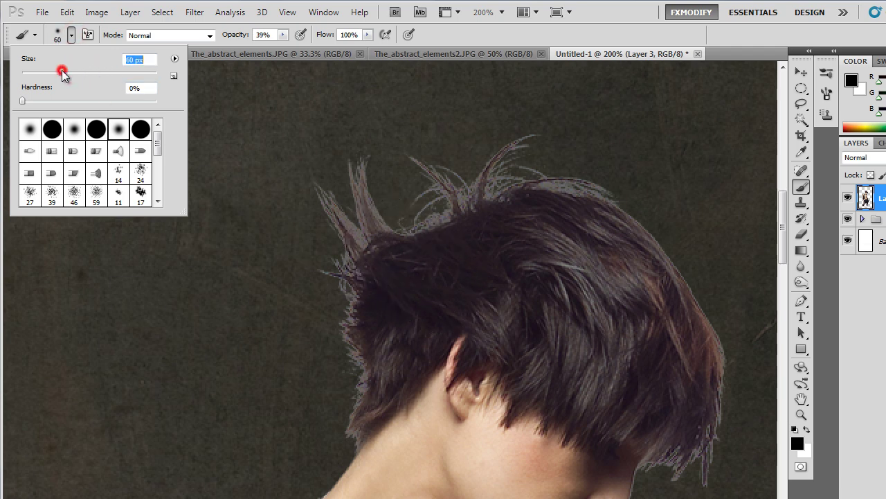
{"action": "left_click", "coordinate": [185, 35]}
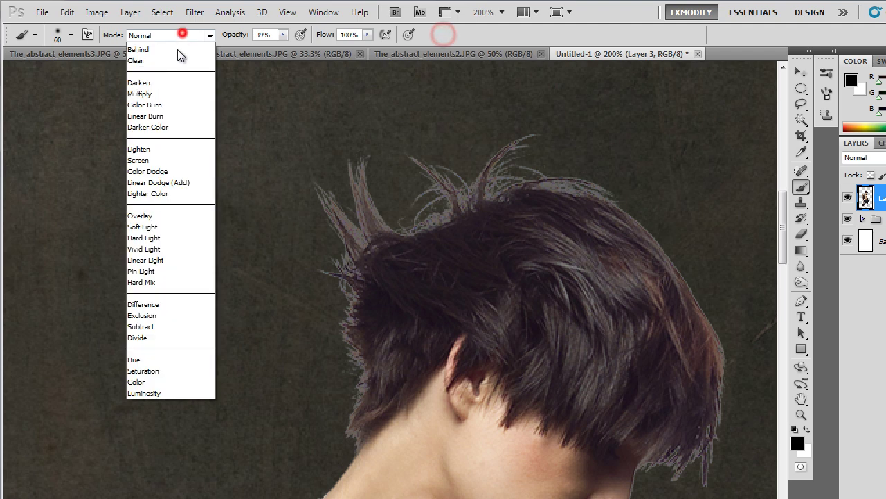
{"action": "left_click", "coordinate": [156, 103]}
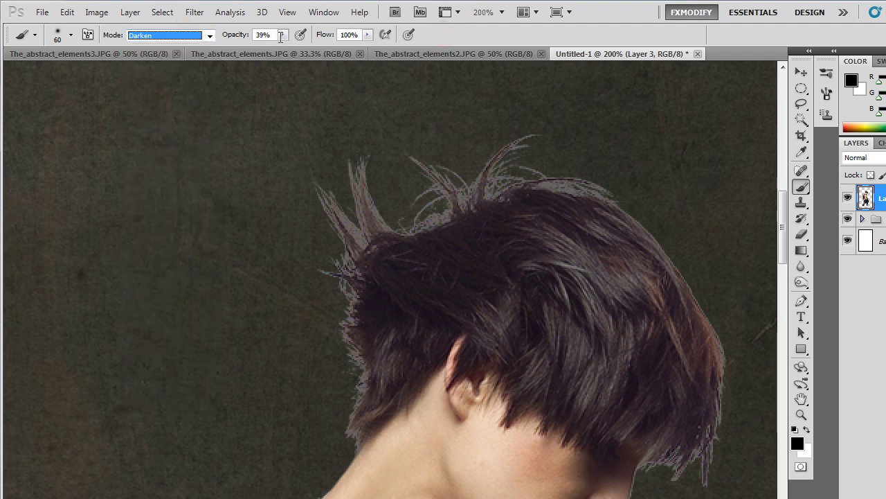
{"action": "left_click", "coordinate": [283, 35]}
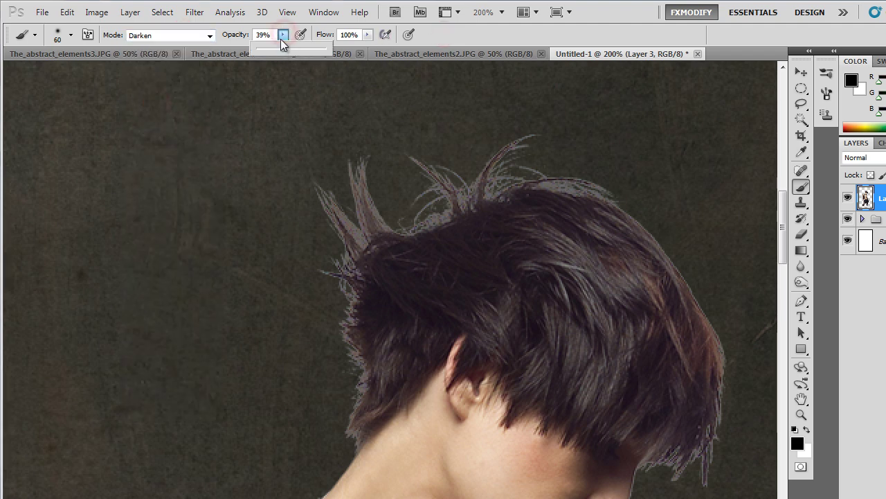
{"action": "left_click", "coordinate": [430, 35]}
- Try darkening strokes around the hair, then undo them
{"action": "left_click_drag", "start_coordinate": [482, 228], "coordinate": [489, 235]}
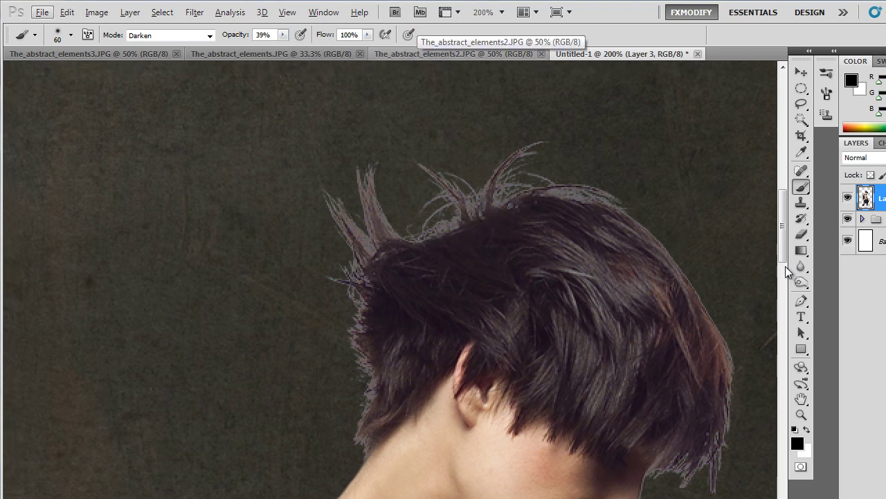
{"action": "left_click", "coordinate": [481, 223]}
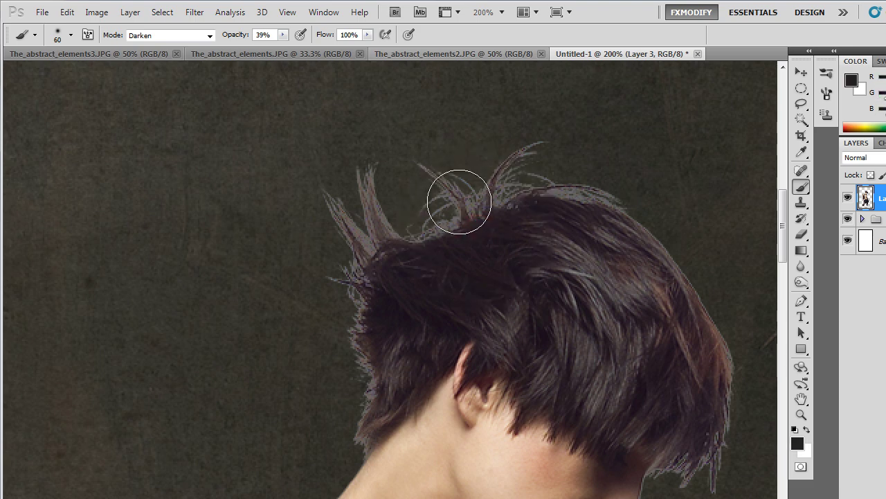
{"action": "left_click_drag", "start_coordinate": [391, 210], "coordinate": [368, 207]}
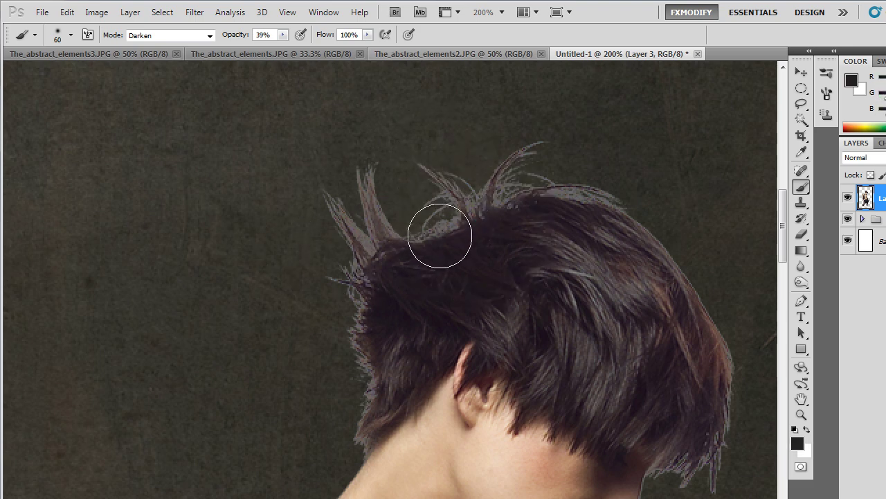
{"action": "mouse_move", "coordinate": [238, 261]}
{"action": "left_mouse_down"}
{"action": "mouse_move", "coordinate": [327, 354]}
{"action": "mouse_move", "coordinate": [364, 208]}
{"action": "left_mouse_up"}
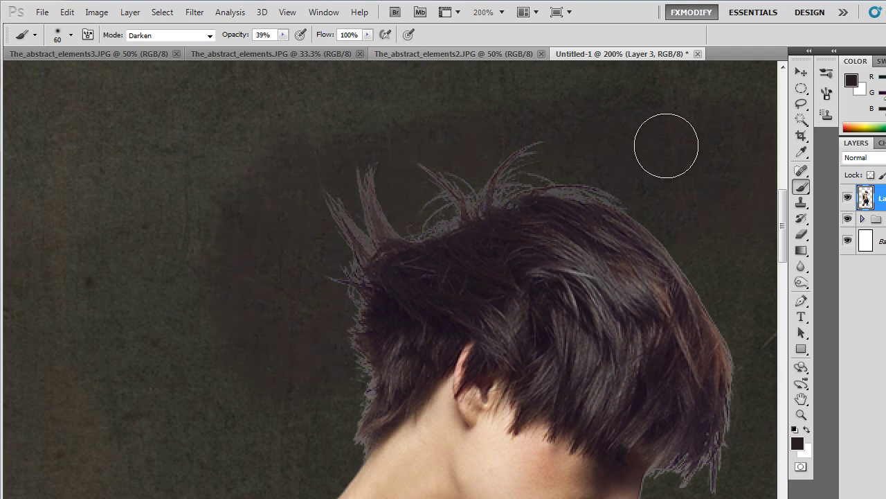
{"action": "key", "text": "ctrl+z"}
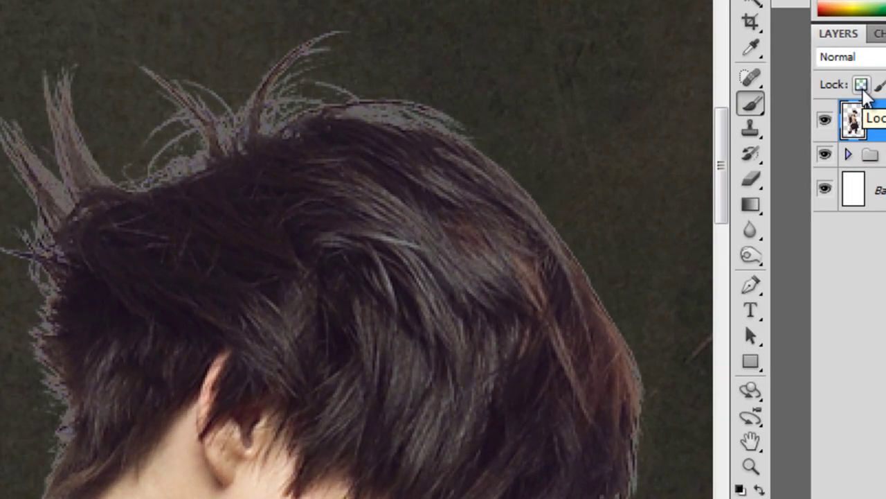
- Lock the model layer's transparent pixels and paint the upper-left hair spikes darker
{"action": "left_click", "coordinate": [862, 84]}
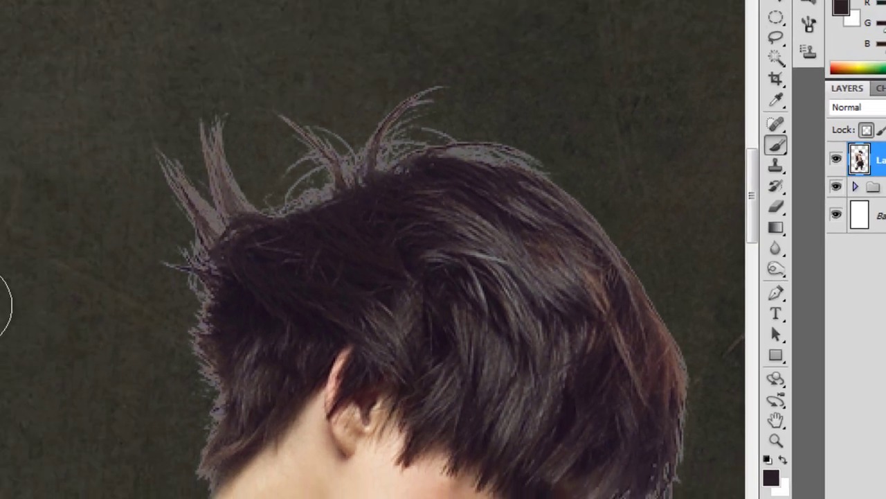
{"action": "left_click", "coordinate": [182, 184]}
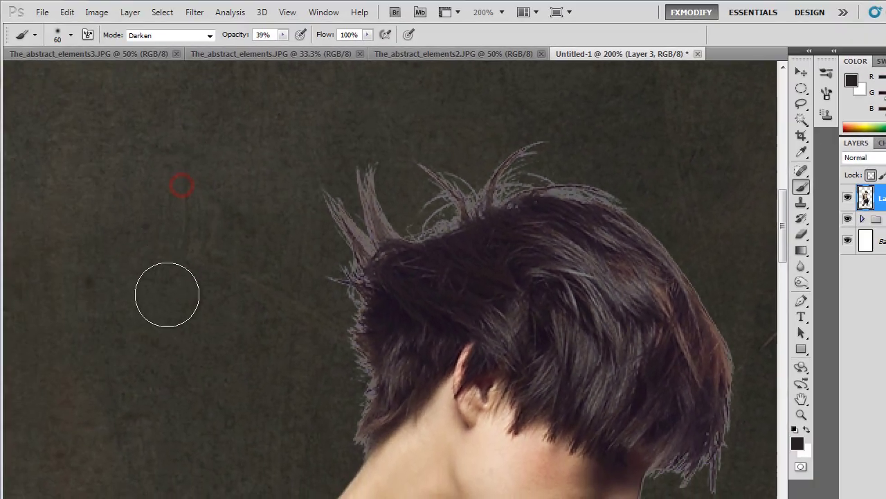
{"action": "left_click", "coordinate": [195, 149]}
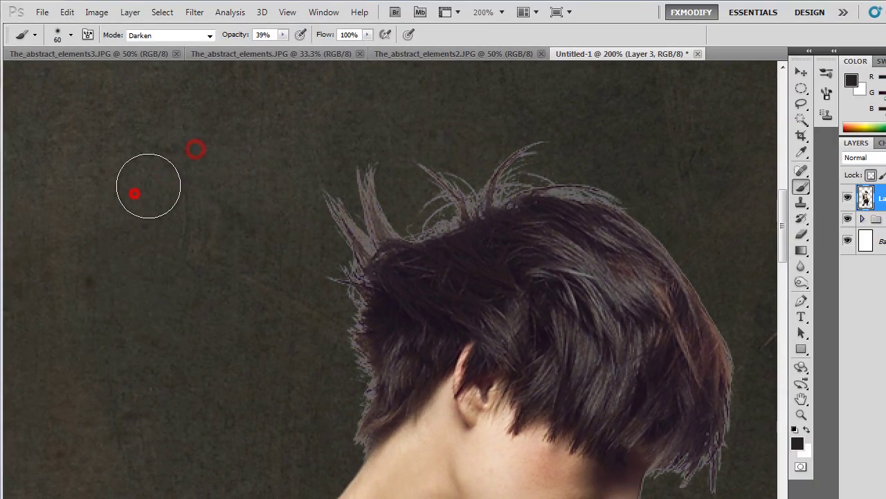
{"action": "left_click", "coordinate": [174, 190]}
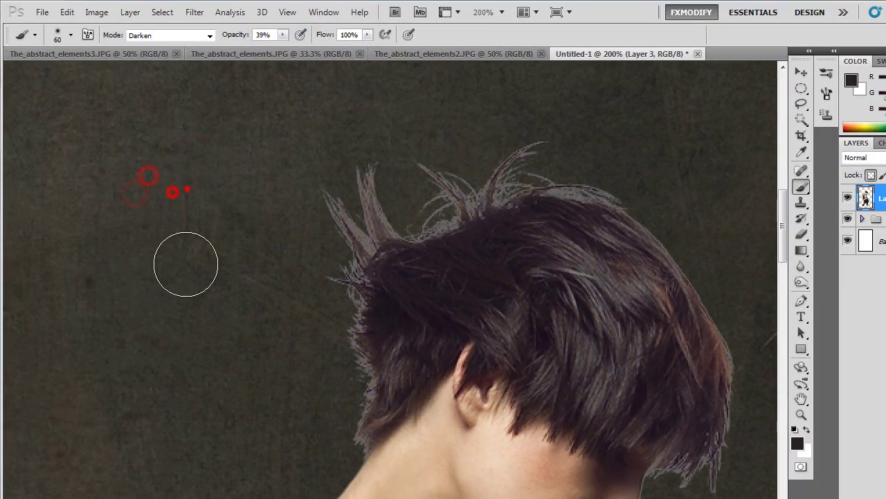
{"action": "left_click", "coordinate": [154, 207]}
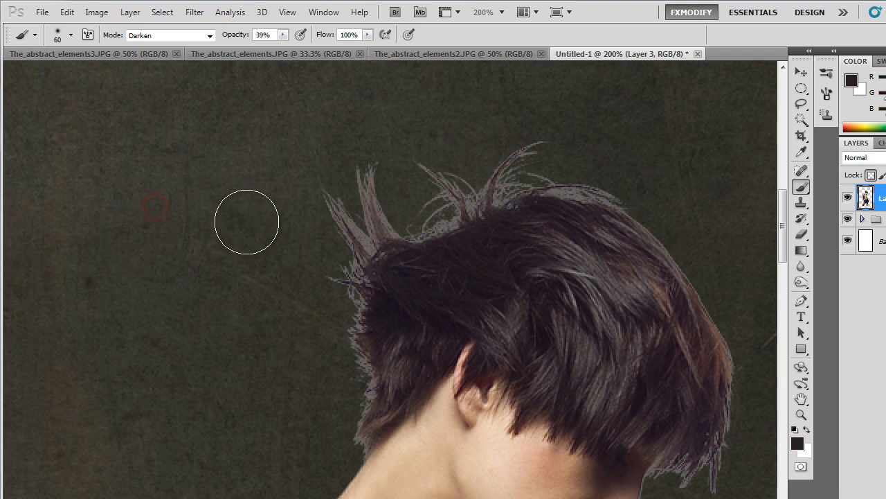
{"action": "mouse_move", "coordinate": [367, 196]}
{"action": "left_mouse_down"}
{"action": "mouse_move", "coordinate": [377, 247]}
{"action": "mouse_move", "coordinate": [356, 168]}
{"action": "left_mouse_up"}
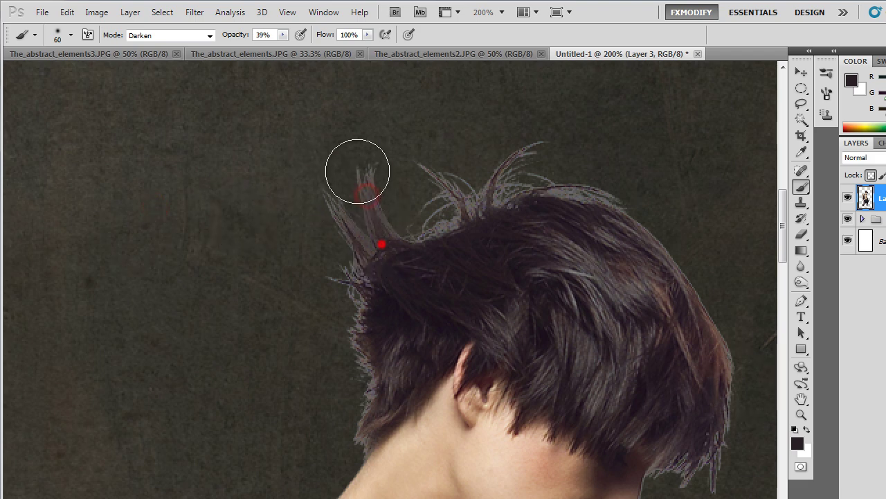
{"action": "left_click_drag", "start_coordinate": [376, 231], "coordinate": [352, 145]}
{"action": "left_click_drag", "start_coordinate": [386, 214], "coordinate": [348, 109]}
{"action": "left_click_drag", "start_coordinate": [369, 196], "coordinate": [309, 93]}
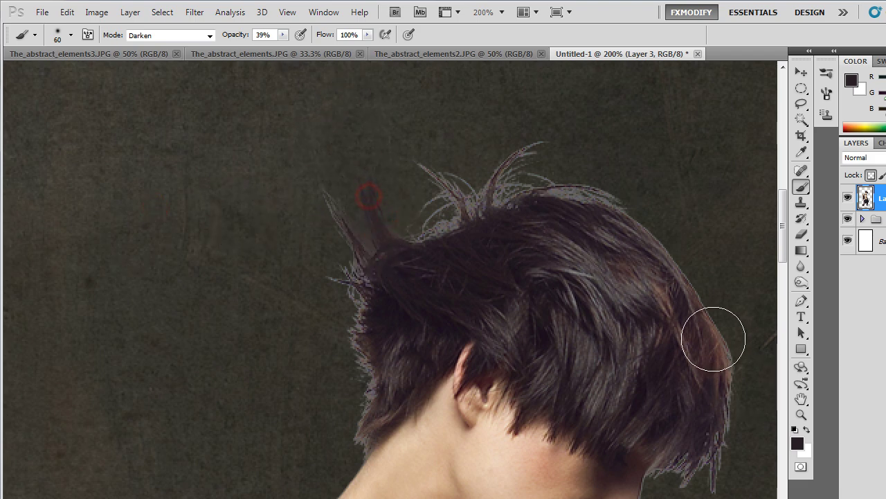
{"action": "left_click", "coordinate": [797, 444]}
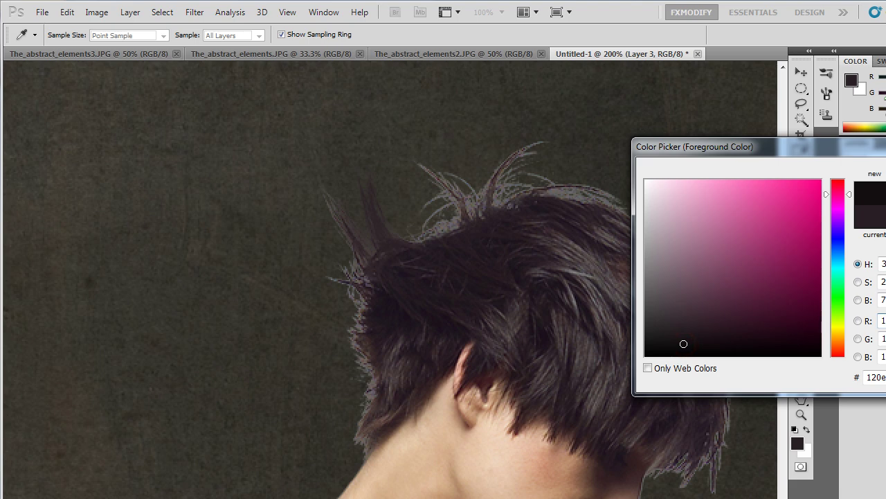
- Set brush opacity to 47% and darken the purple fringe along the left hair edge
{"action": "key", "text": "Return"}
{"action": "left_click_drag", "start_coordinate": [284, 34], "coordinate": [288, 49]}
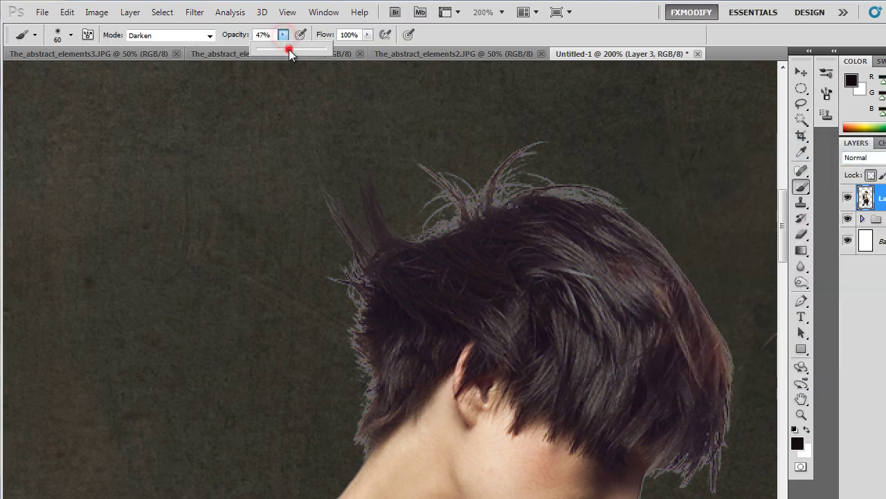
{"action": "left_click", "coordinate": [427, 36]}
{"action": "left_click", "coordinate": [353, 233]}
{"action": "left_click_drag", "start_coordinate": [315, 185], "coordinate": [340, 312]}
{"action": "left_click_drag", "start_coordinate": [333, 259], "coordinate": [344, 428]}
{"action": "left_click", "coordinate": [348, 296]}
{"action": "left_click", "coordinate": [364, 368]}
{"action": "left_click_drag", "start_coordinate": [356, 366], "coordinate": [366, 348]}
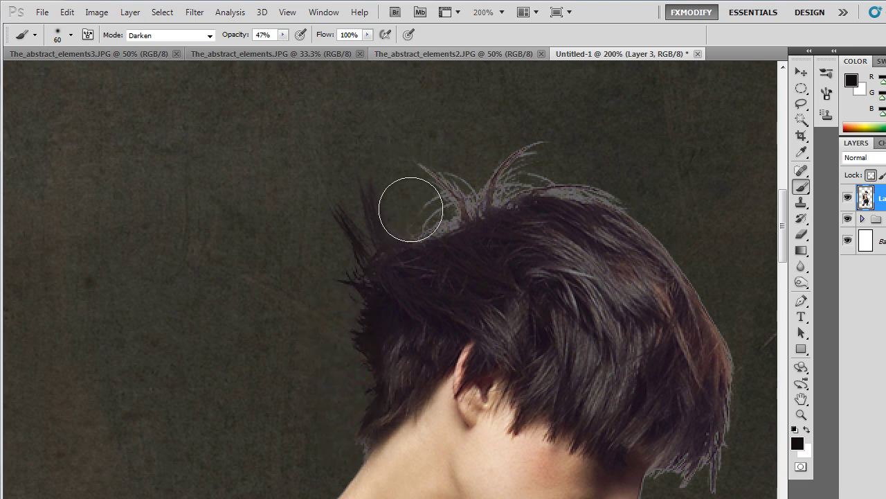
- Darken the purple fringe along the top and top-right hair strands
{"action": "left_click", "coordinate": [382, 217]}
{"action": "left_click", "coordinate": [378, 170]}
{"action": "left_click", "coordinate": [432, 209]}
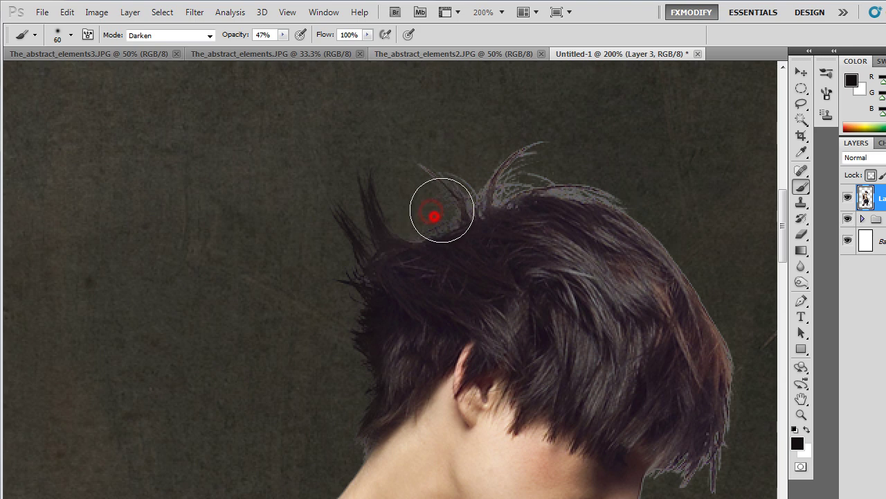
{"action": "left_click", "coordinate": [423, 178]}
{"action": "left_click", "coordinate": [463, 190]}
{"action": "left_click", "coordinate": [506, 151]}
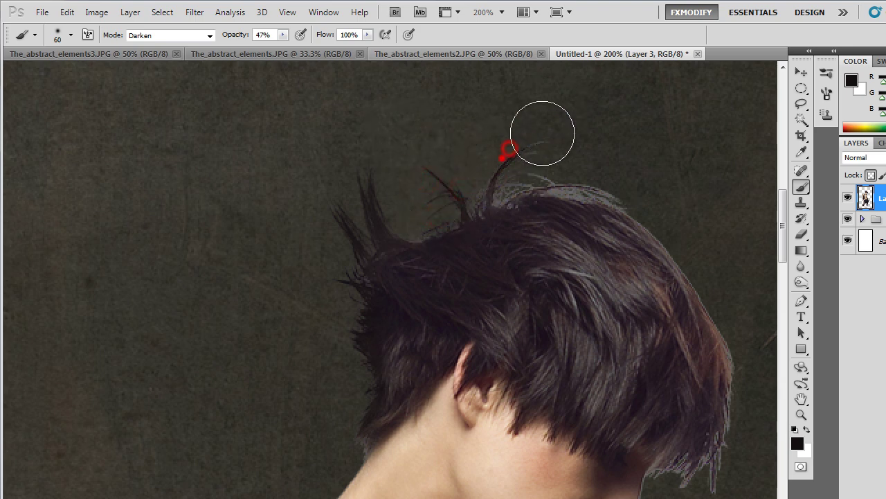
{"action": "left_click", "coordinate": [500, 196]}
{"action": "left_click", "coordinate": [546, 180]}
{"action": "left_click", "coordinate": [586, 174]}
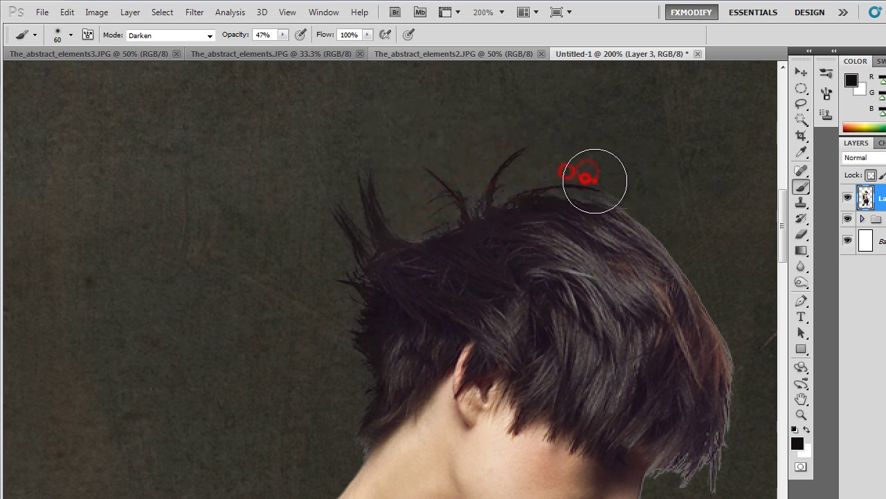
{"action": "left_click", "coordinate": [624, 180]}
{"action": "left_click", "coordinate": [554, 170]}
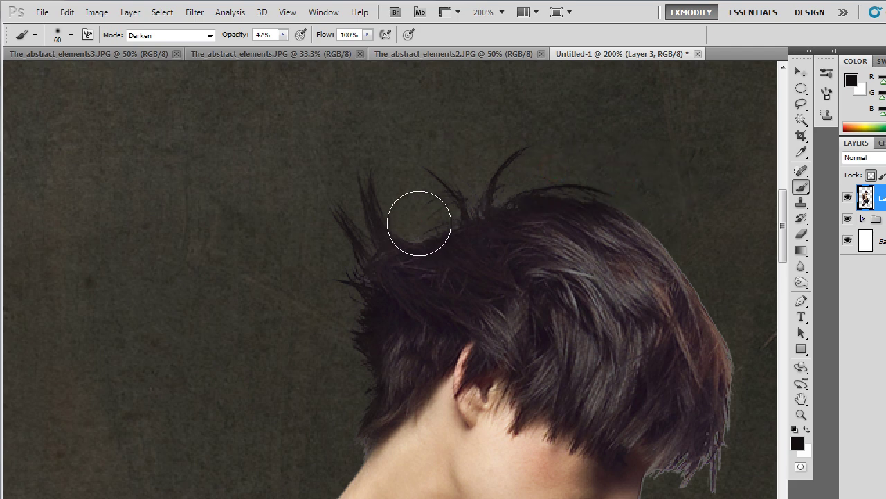
{"action": "left_click", "coordinate": [419, 223]}
{"action": "left_click_drag", "start_coordinate": [627, 247], "coordinate": [550, 221]}
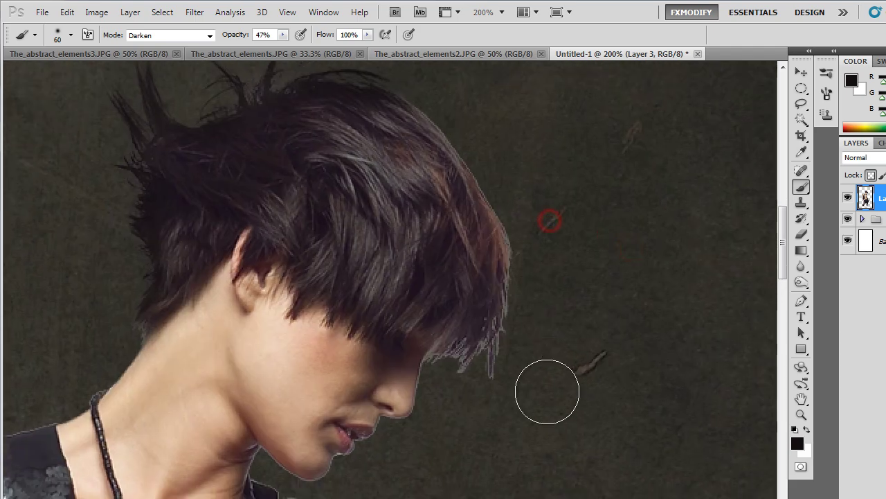
- Darken the light fringe on the lower hair tips and the hair's right edge
{"action": "left_click_drag", "start_coordinate": [498, 356], "coordinate": [494, 385]}
{"action": "left_click", "coordinate": [495, 382]}
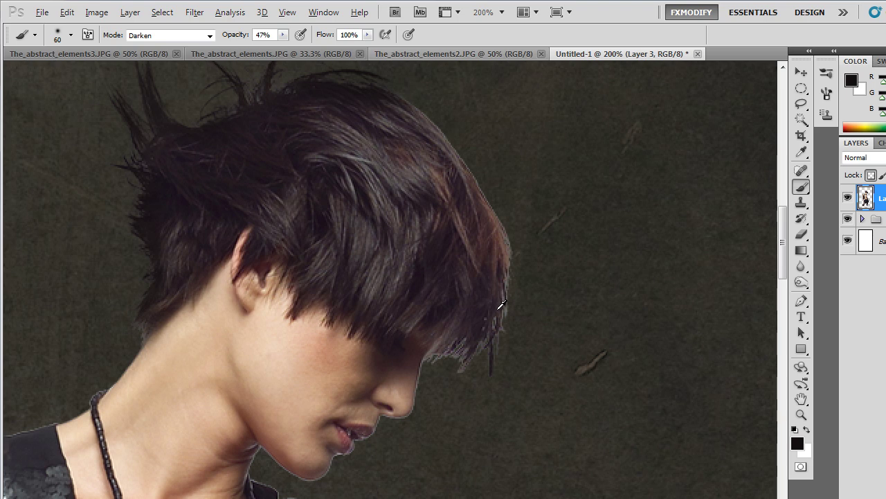
{"action": "left_click", "coordinate": [501, 304]}
{"action": "left_click", "coordinate": [513, 341]}
{"action": "left_click", "coordinate": [527, 300]}
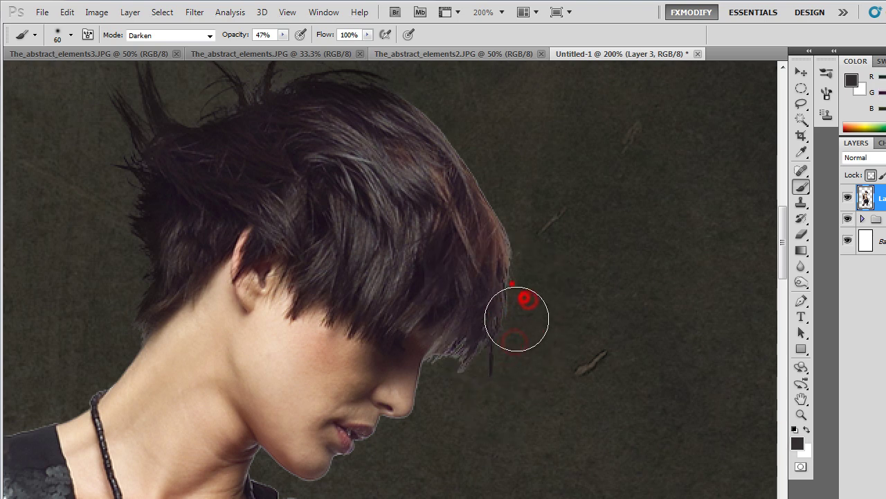
{"action": "left_click", "coordinate": [515, 263]}
{"action": "left_click", "coordinate": [531, 242]}
{"action": "left_click", "coordinate": [521, 208]}
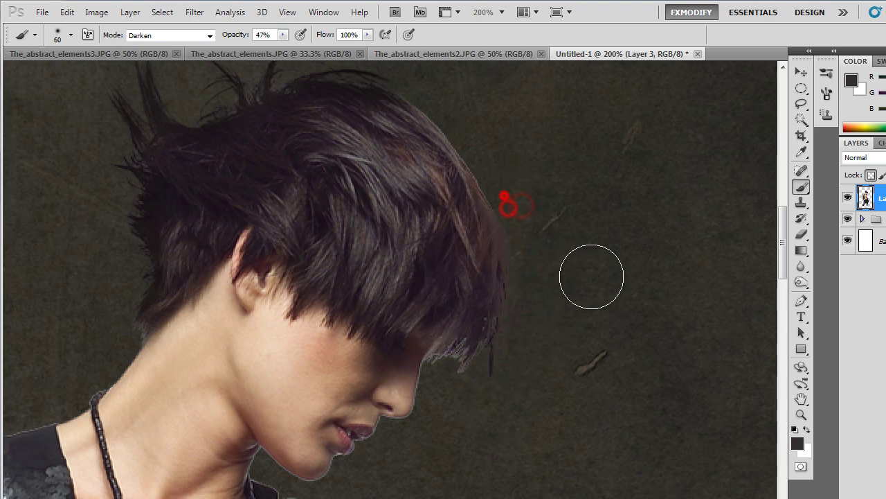
- With a smaller brush, keep darkening along the hair's right edge and beside the eyes
{"action": "left_click", "coordinate": [450, 234]}
{"action": "left_click", "coordinate": [516, 238]}
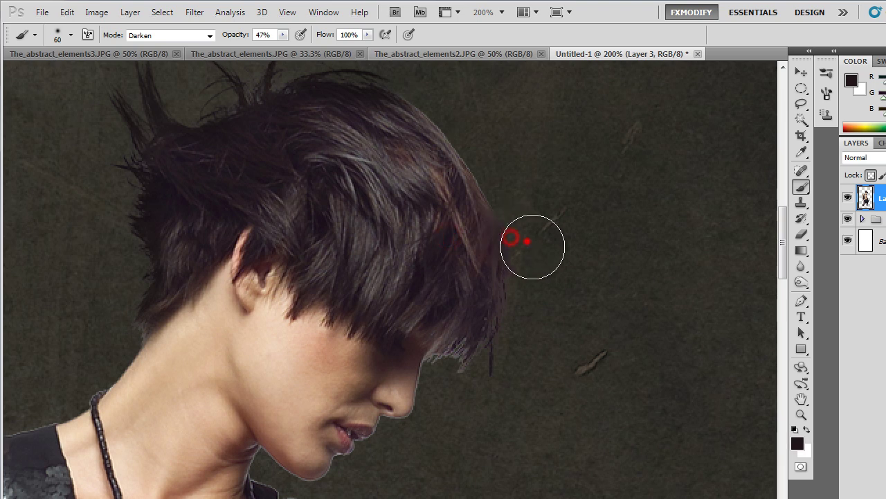
{"action": "left_click", "coordinate": [511, 206]}
{"action": "left_click", "coordinate": [496, 182]}
{"action": "left_click", "coordinate": [532, 283]}
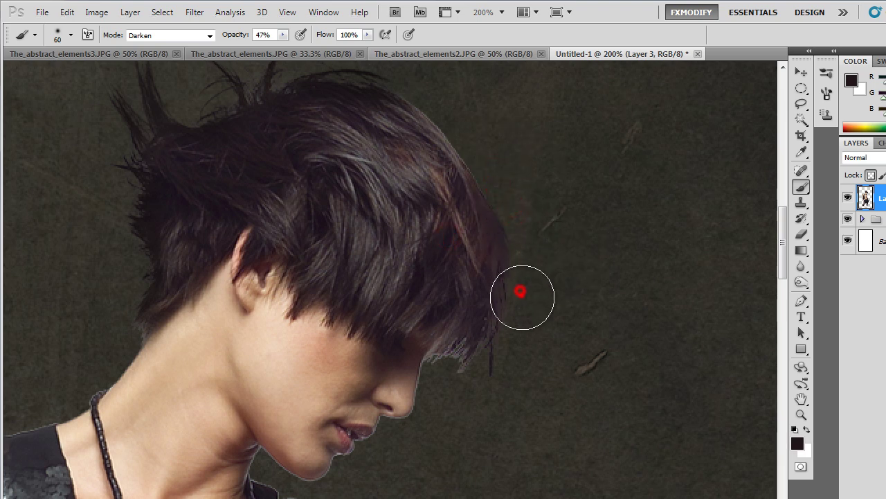
{"action": "left_click", "coordinate": [532, 303]}
{"action": "key", "text": "bracketleft"}
{"action": "key", "text": "bracketleft"}
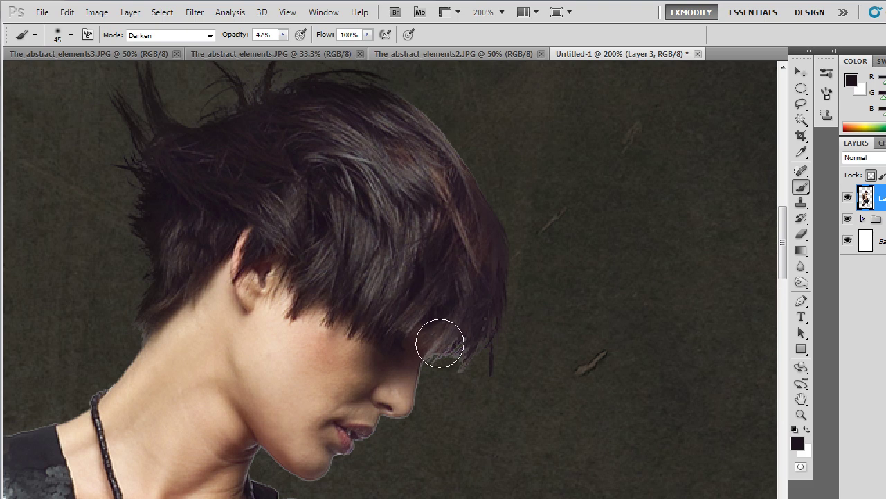
{"action": "key", "text": "bracketleft"}
{"action": "key", "text": "bracketleft"}
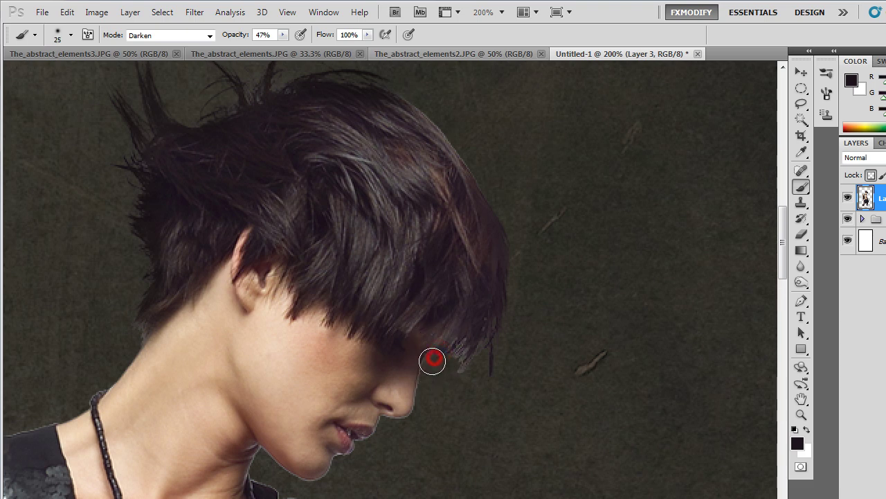
{"action": "left_click", "coordinate": [462, 351]}
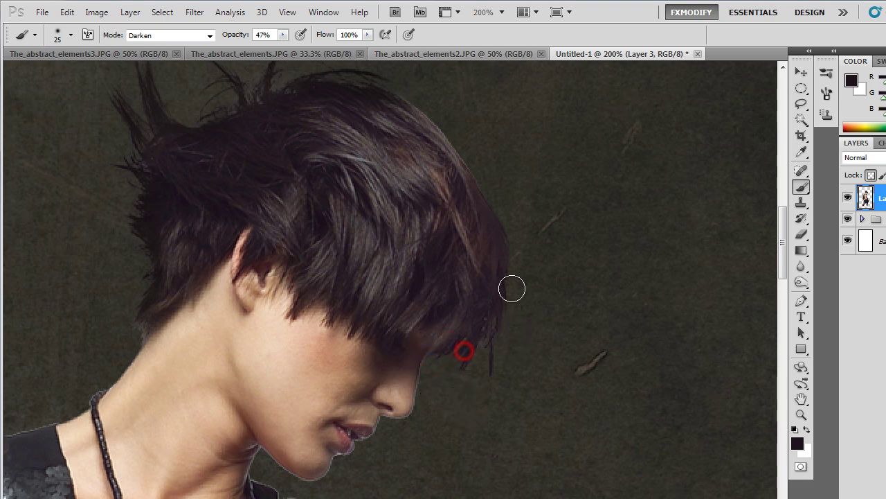
{"action": "left_click", "coordinate": [509, 222]}
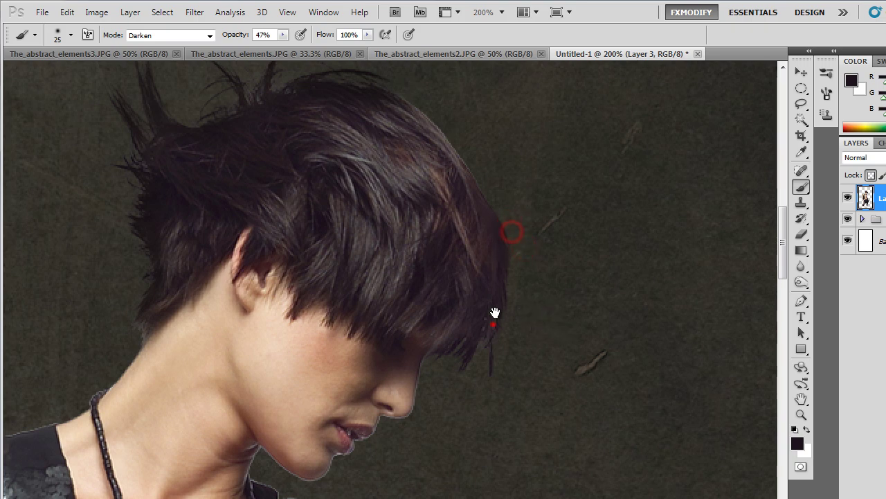
- Sample the nose's skin tone and clean up the nose tip and chin edges
{"action": "left_click_drag", "start_coordinate": [494, 313], "coordinate": [481, 276]}
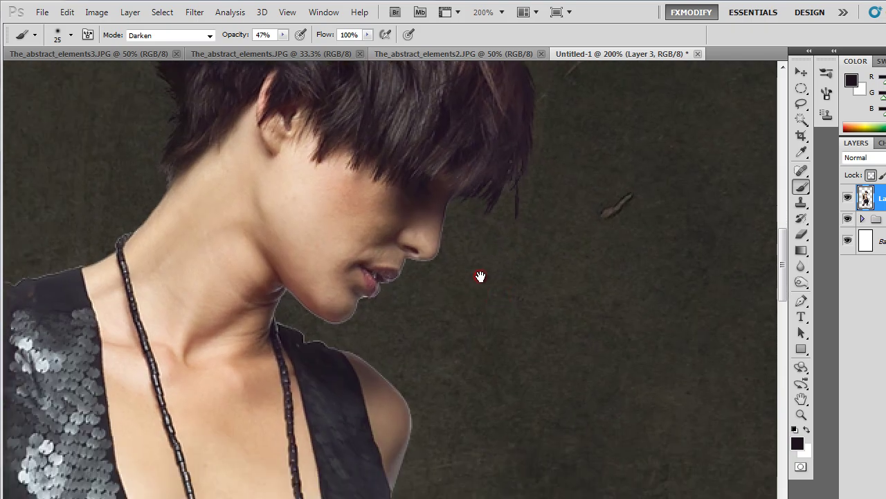
{"action": "left_click", "coordinate": [437, 236], "text": "alt"}
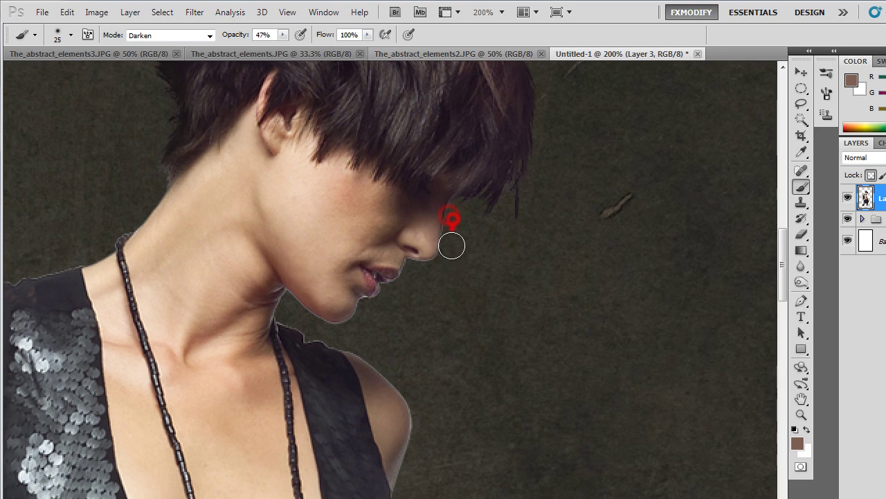
{"action": "left_click", "coordinate": [434, 261]}
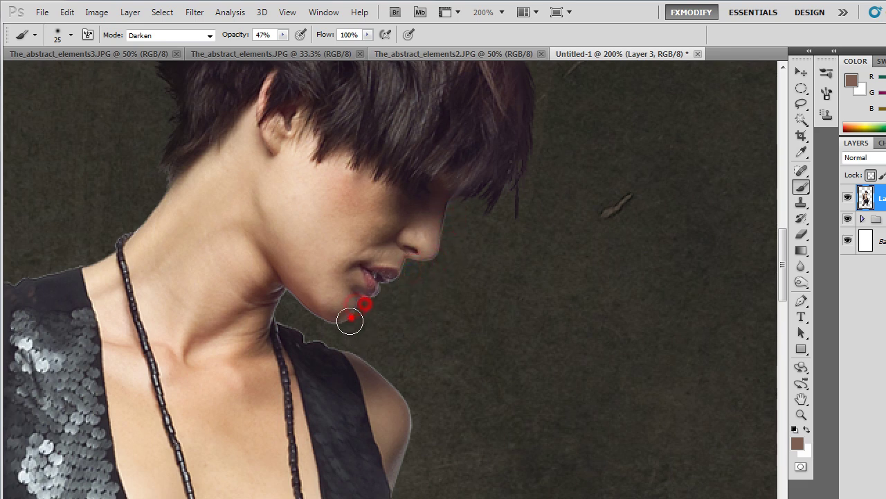
{"action": "left_click", "coordinate": [327, 324]}
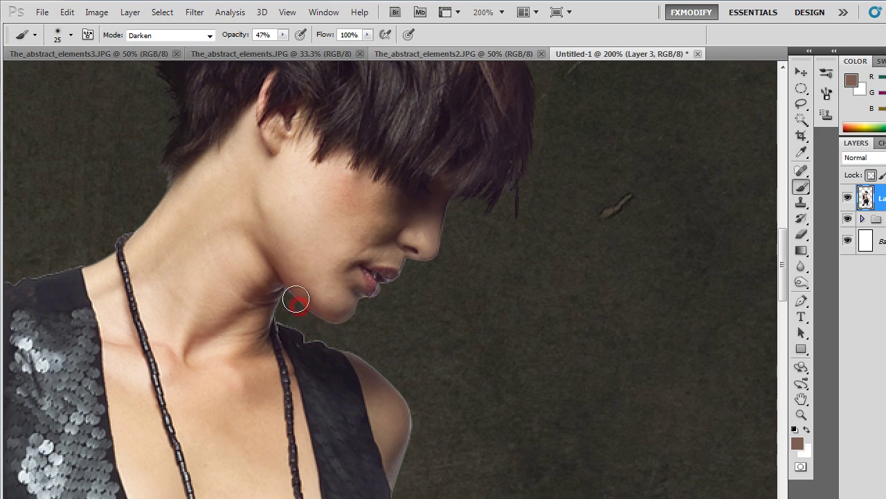
- Sample the dress's near-black and darken the dress, shoulder and neckline fringes
{"action": "left_click", "coordinate": [326, 351], "text": "alt"}
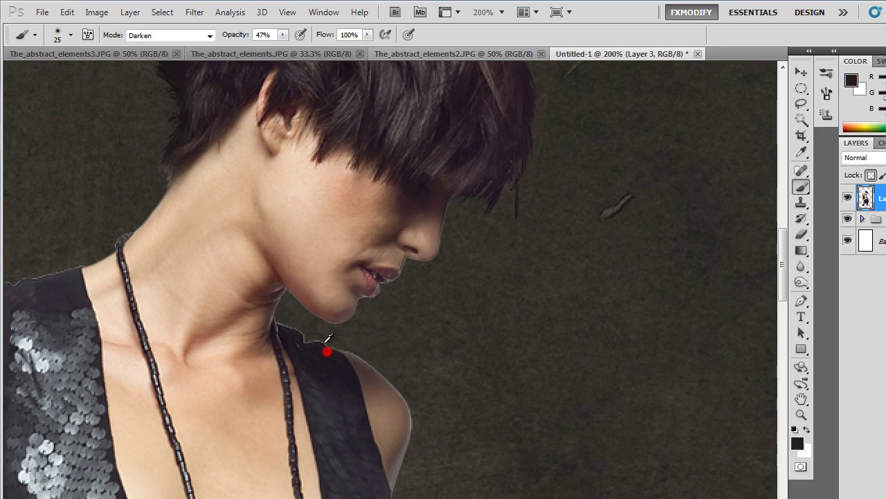
{"action": "left_click", "coordinate": [322, 346]}
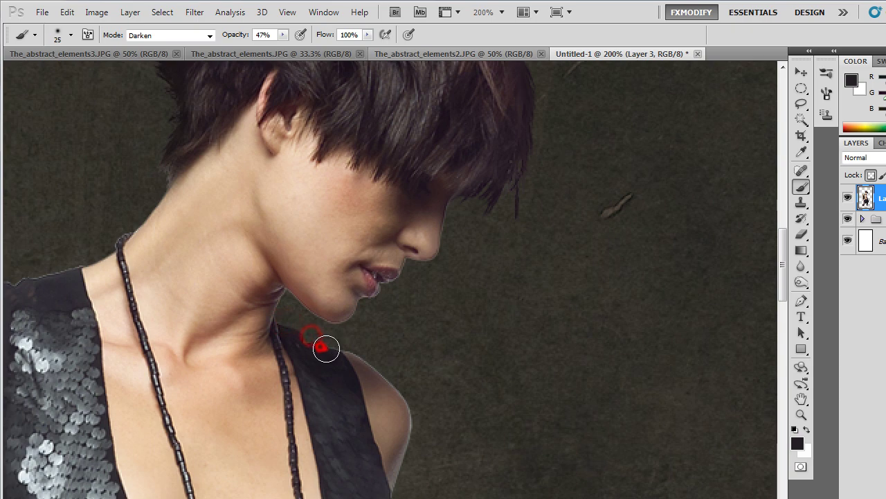
{"action": "left_click", "coordinate": [370, 364]}
{"action": "left_click", "coordinate": [401, 392]}
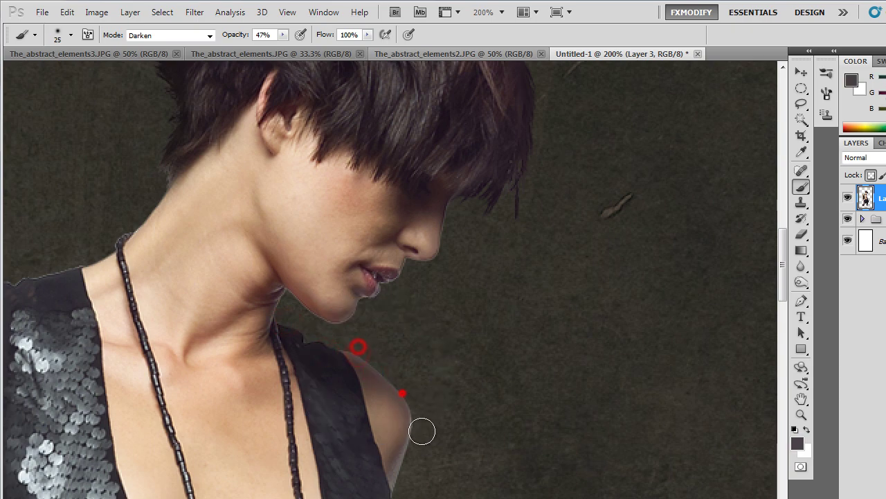
{"action": "left_click", "coordinate": [421, 426]}
{"action": "left_click_drag", "start_coordinate": [437, 440], "coordinate": [840, 430]}
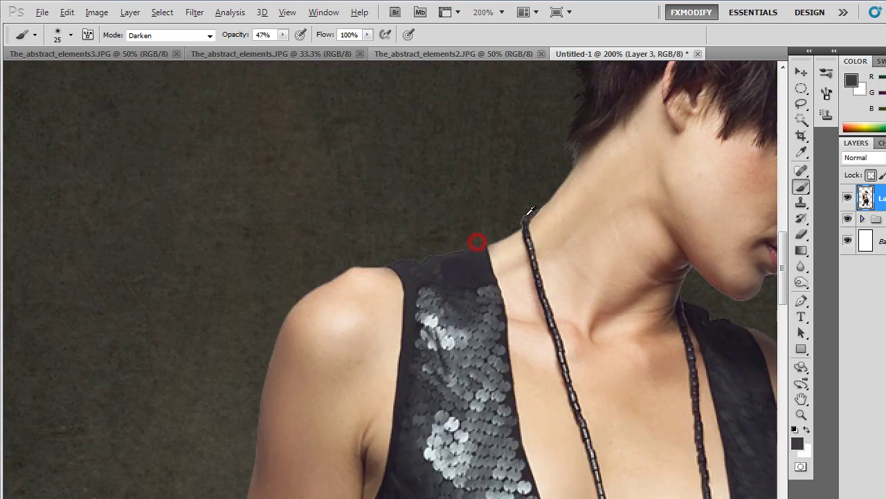
{"action": "left_click", "coordinate": [524, 213]}
{"action": "left_click", "coordinate": [525, 206]}
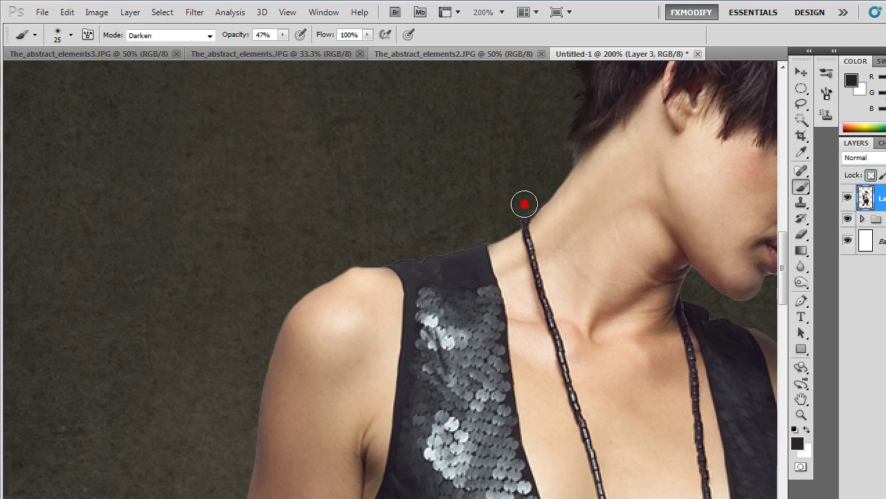
{"action": "left_click_drag", "start_coordinate": [623, 188], "coordinate": [529, 242]}
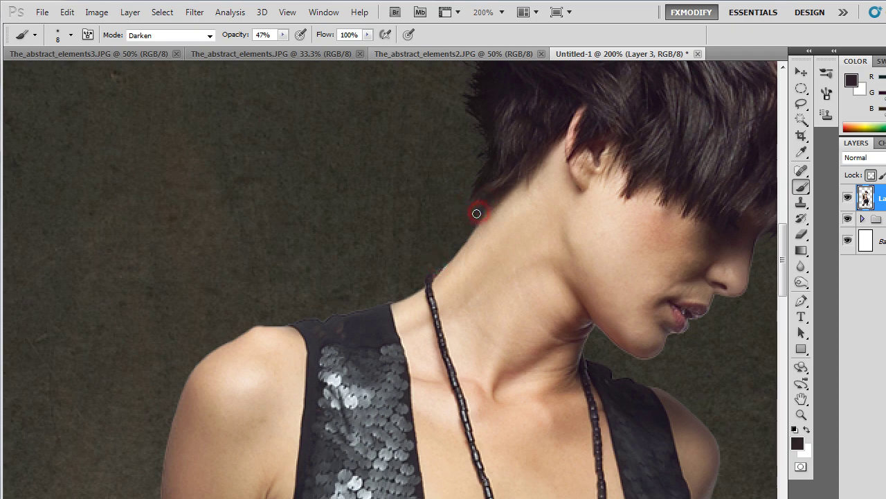
{"action": "key", "text": "ctrl+minus"}
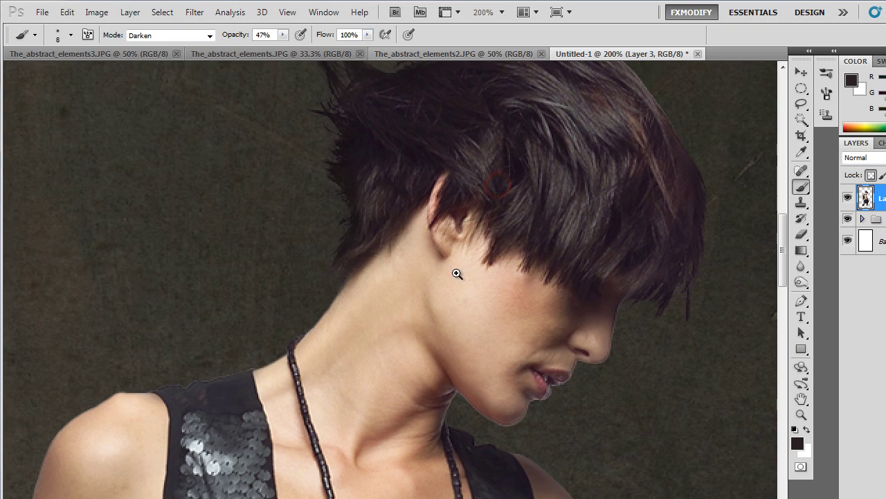
- Zoom out to the whole figure and move the model up on the canvas
{"action": "key", "text": "z"}
{"action": "left_click", "coordinate": [472, 272], "text": "alt"}
{"action": "key", "text": "b"}
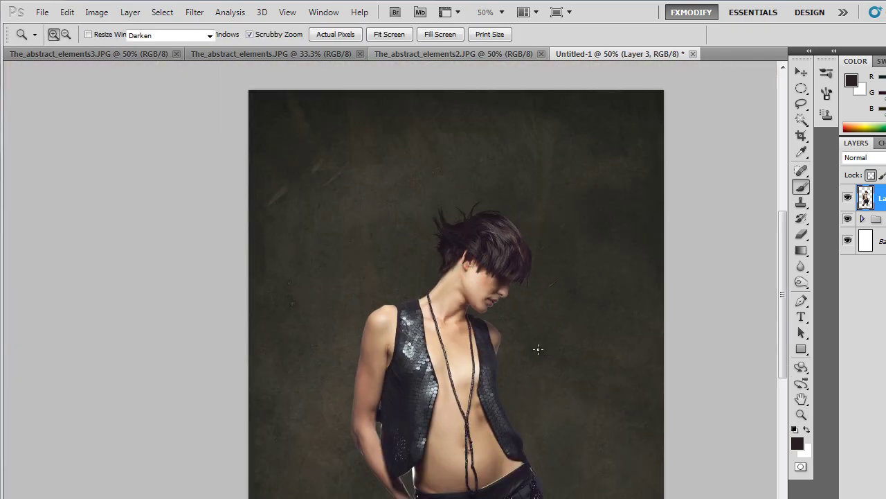
{"action": "mouse_move", "coordinate": [520, 356]}
{"action": "left_mouse_down"}
{"action": "mouse_move", "coordinate": [526, 248]}
{"action": "mouse_move", "coordinate": [502, 273]}
{"action": "mouse_move", "coordinate": [496, 248]}
{"action": "left_mouse_up"}
{"action": "key", "text": "v"}
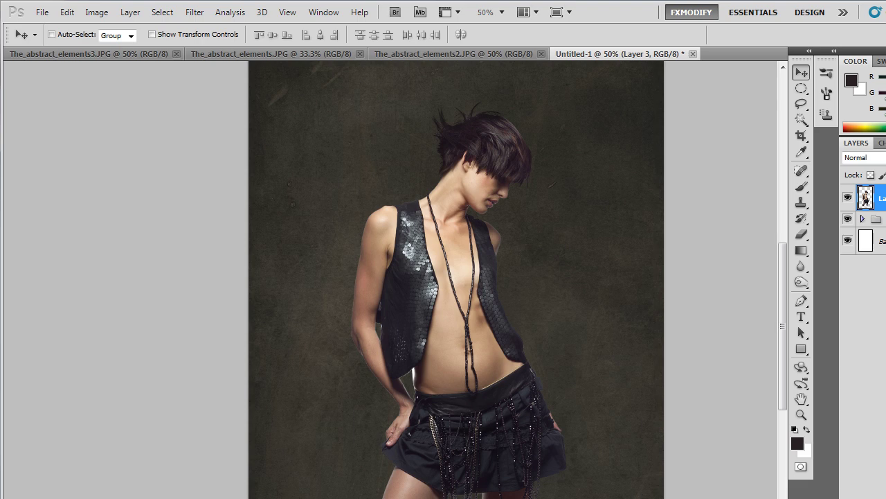
- Duplicate the model layer and turn the lower copy black with Hue/Saturation Lightness -100
{"action": "key", "text": "ctrl+j"}
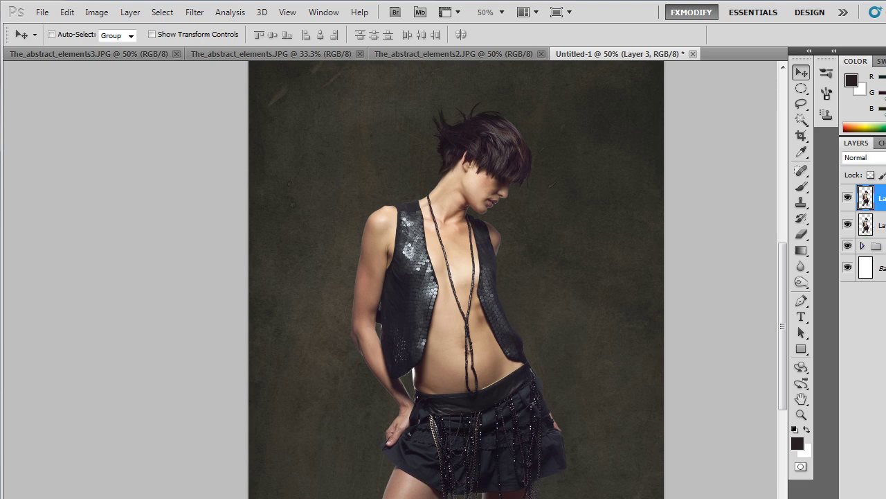
{"action": "left_click", "coordinate": [878, 224]}
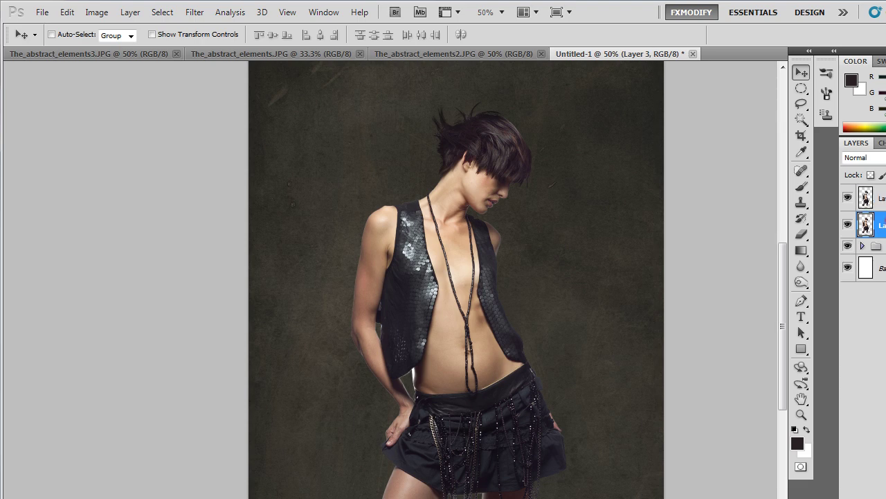
{"action": "left_click", "coordinate": [96, 12]}
{"action": "left_click", "coordinate": [281, 119]}
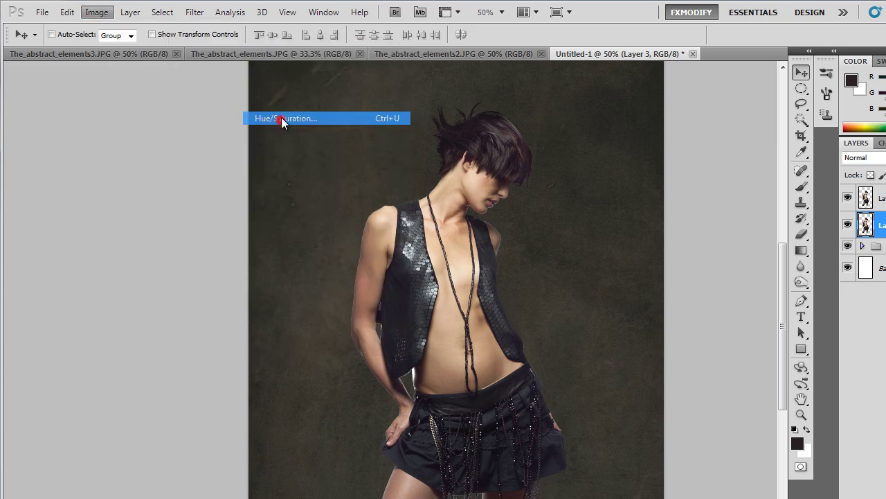
{"action": "left_click_drag", "start_coordinate": [699, 293], "coordinate": [670, 293]}
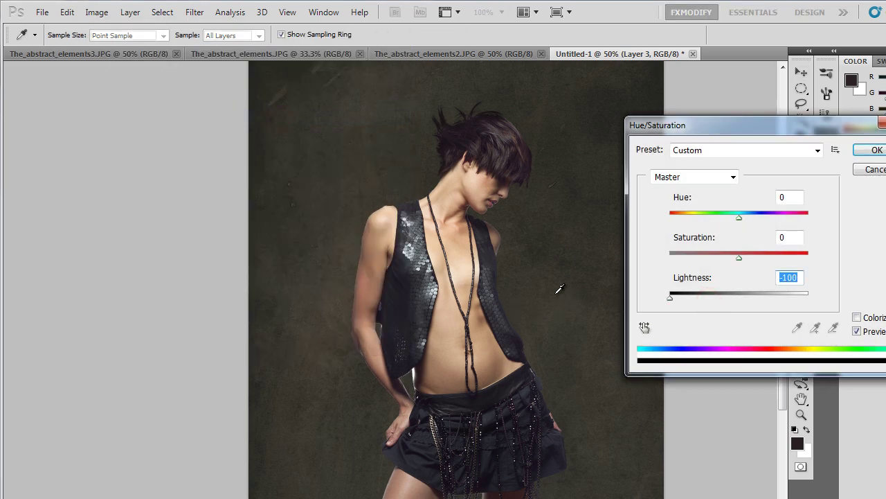
{"action": "left_click", "coordinate": [868, 154]}
- Test-move the black silhouette to check it, then undo the move
{"action": "key", "text": "v"}
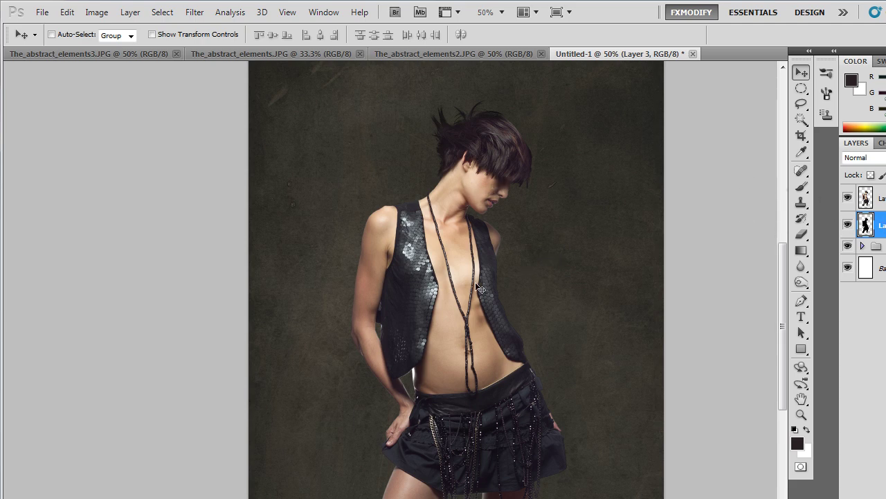
{"action": "left_click_drag", "start_coordinate": [479, 288], "coordinate": [540, 272]}
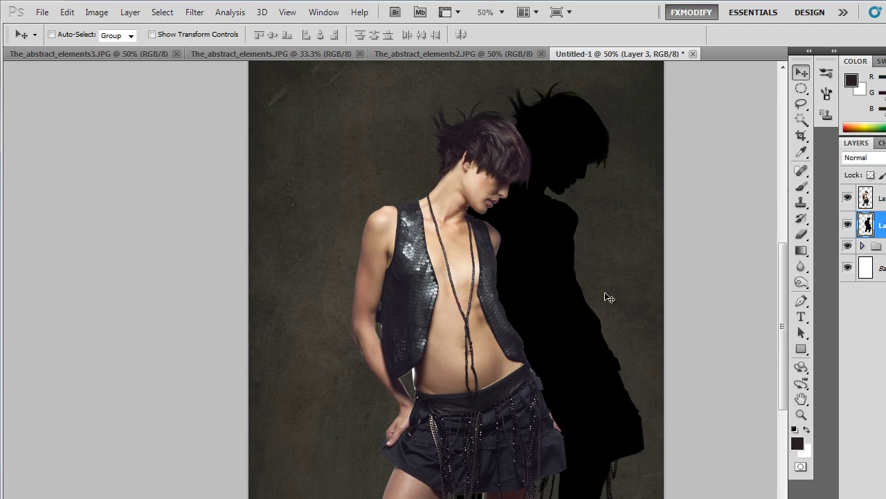
{"action": "key", "text": "ctrl+z"}
{"action": "left_click", "coordinate": [196, 11]}
{"action": "mouse_move", "coordinate": [202, 138]}
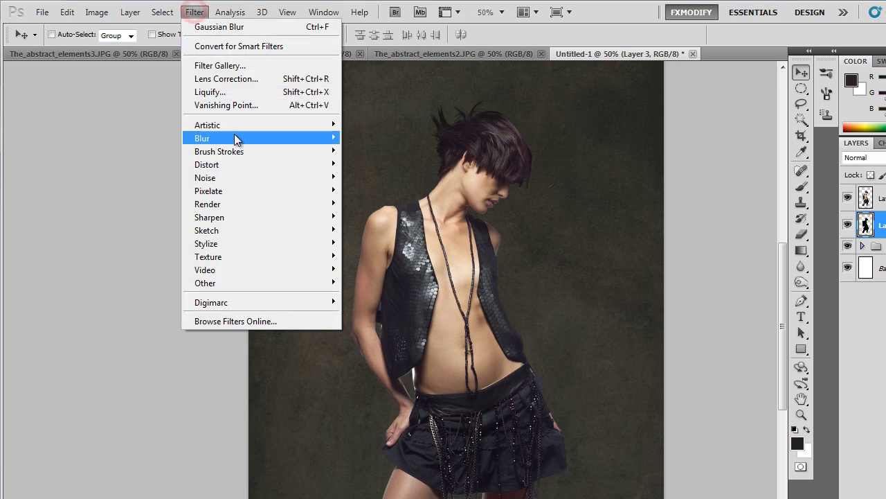
- Blur the silhouette with an 8.5 px Gaussian Blur and offset it slightly behind the model
{"action": "left_click", "coordinate": [374, 191]}
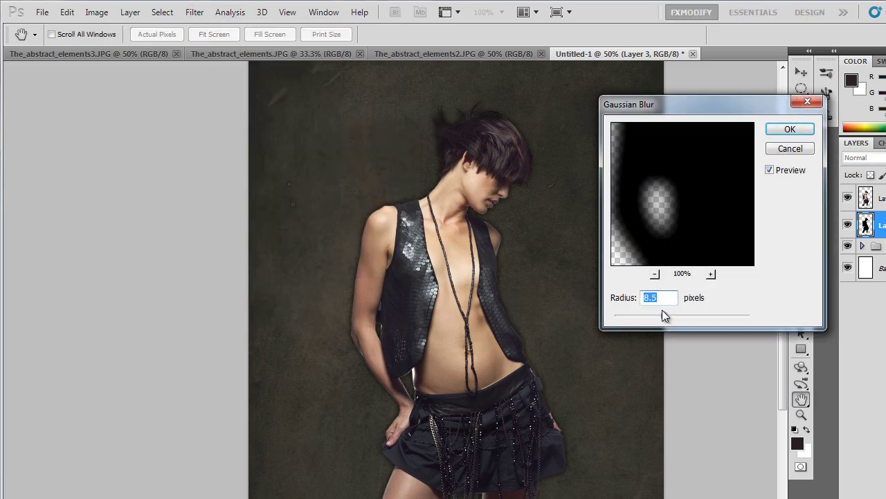
{"action": "left_click", "coordinate": [790, 129]}
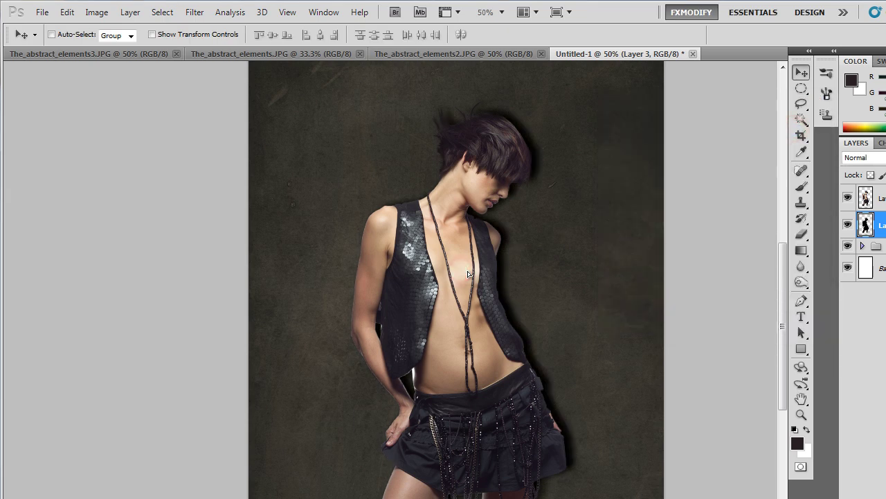
{"action": "mouse_move", "coordinate": [464, 272]}
{"action": "left_mouse_down"}
{"action": "mouse_move", "coordinate": [455, 283]}
{"action": "mouse_move", "coordinate": [469, 268]}
{"action": "left_mouse_up"}
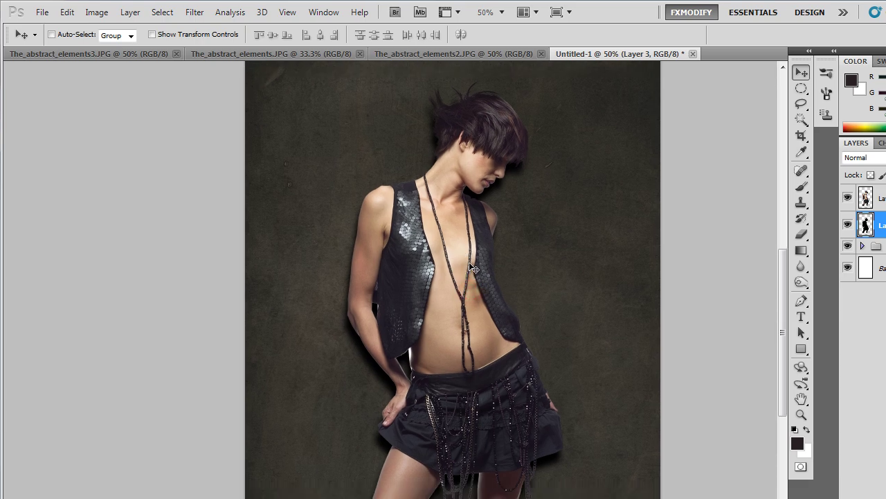
{"action": "key", "text": "Right"}
{"action": "key", "text": "Right"}
{"action": "key", "text": "Right"}
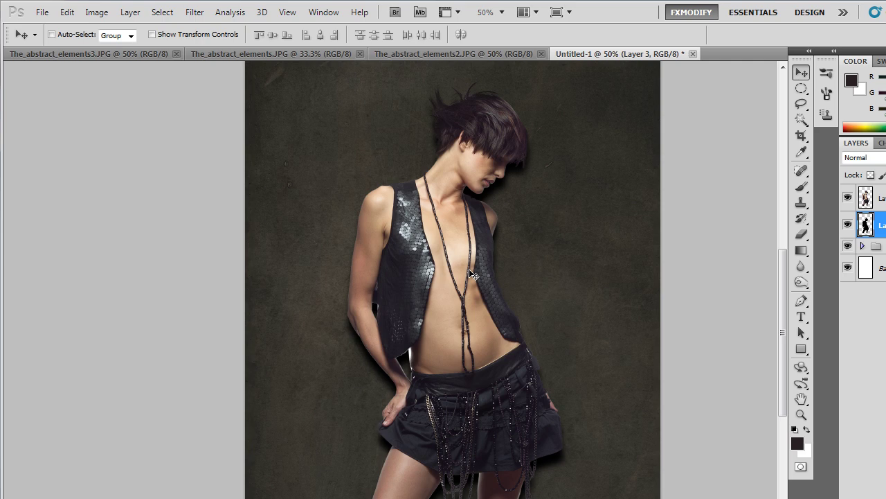
{"action": "left_click_drag", "start_coordinate": [468, 272], "coordinate": [477, 263]}
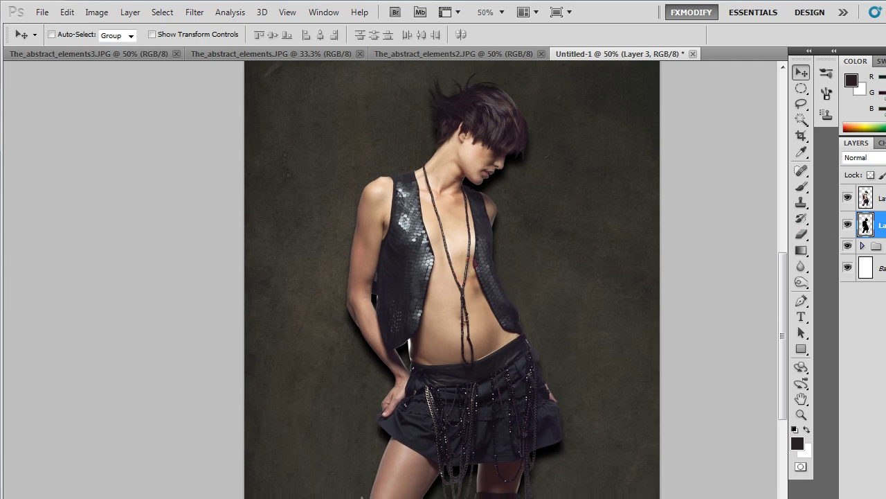
{"action": "left_click", "coordinate": [878, 199], "text": "shift"}
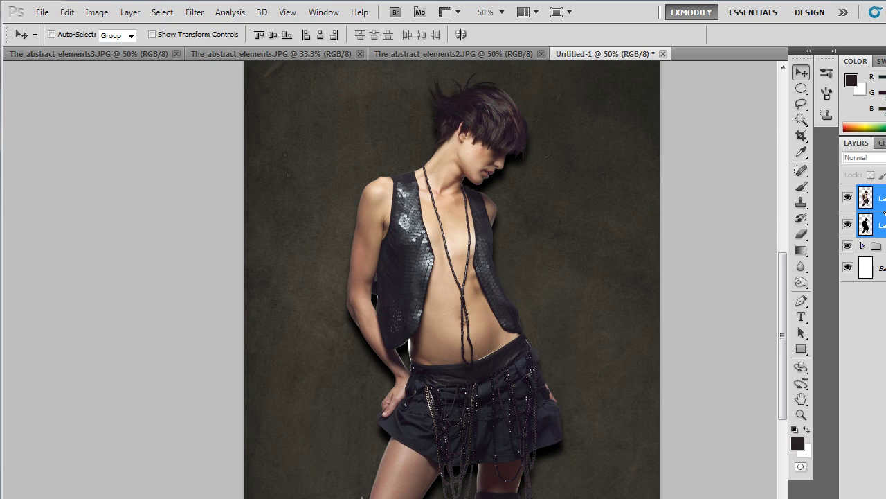
- Group the model and shadow layers into Group 1 and give it a layer mask
{"action": "key", "text": "ctrl+g"}
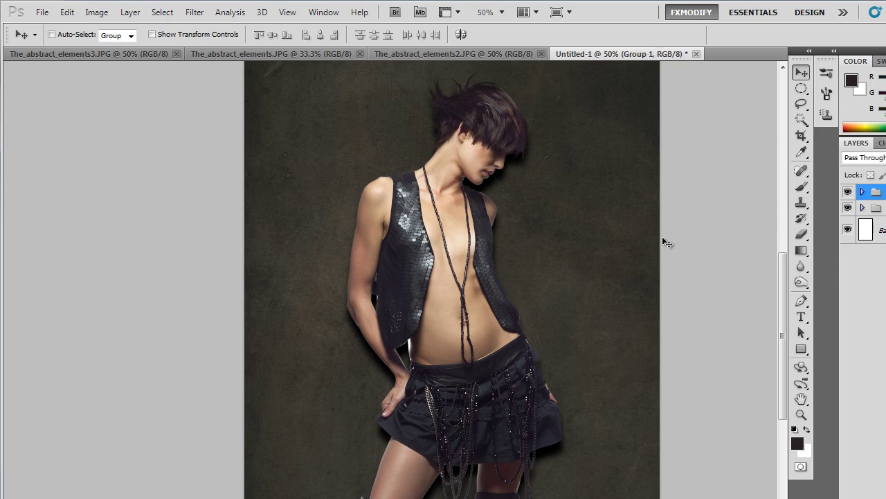
{"action": "left_click_drag", "start_coordinate": [501, 353], "coordinate": [518, 326]}
{"action": "left_click", "coordinate": [866, 495]}
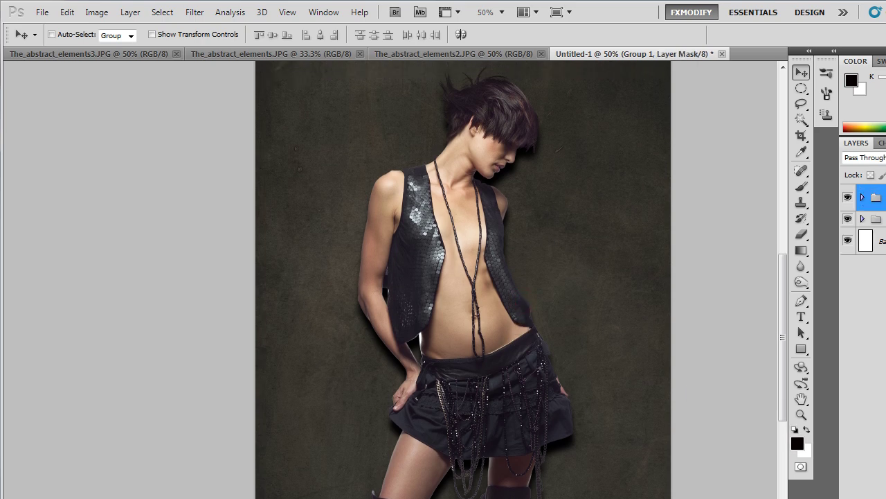
{"action": "left_click_drag", "start_coordinate": [420, 239], "coordinate": [430, 205]}
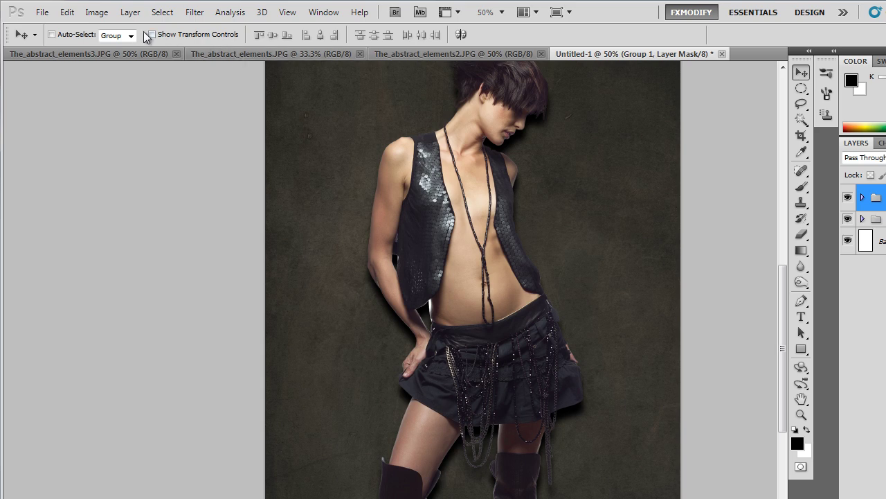
- Load the streaky splatter brush 60 and enlarge it to 250 px
{"action": "key", "text": "b"}
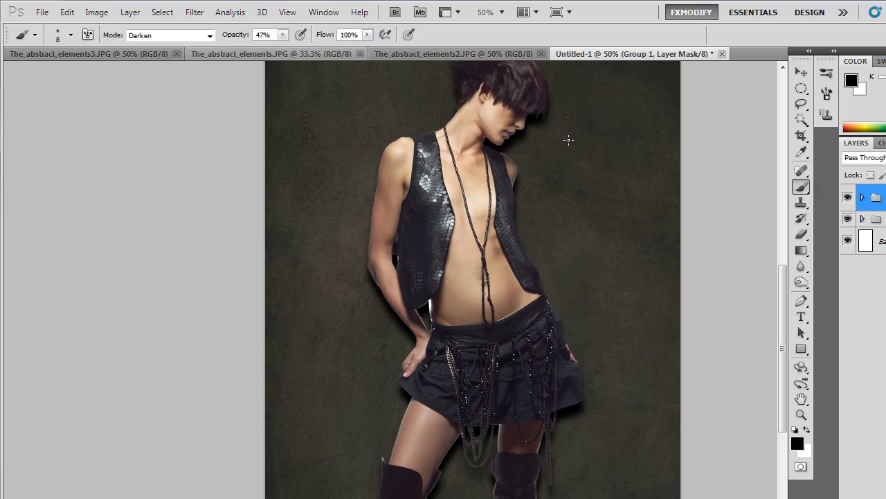
{"action": "right_click", "coordinate": [567, 140]}
{"action": "left_click_drag", "start_coordinate": [724, 240], "coordinate": [723, 255]}
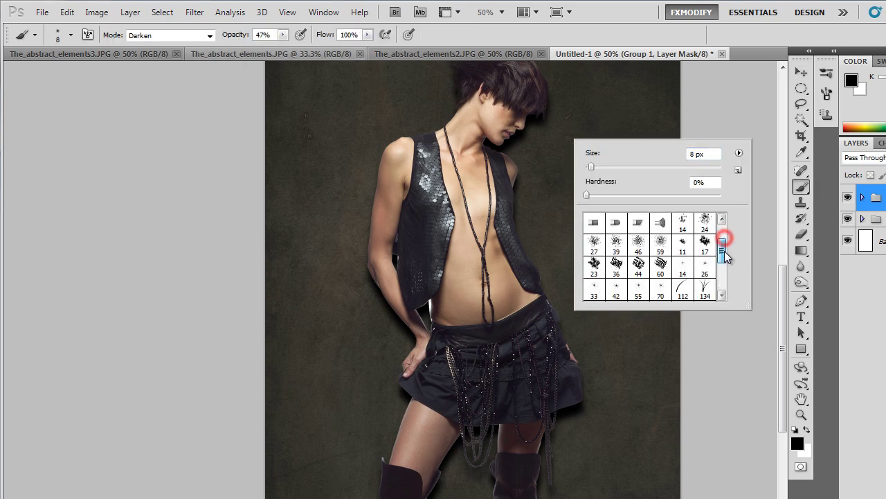
{"action": "left_click", "coordinate": [661, 244]}
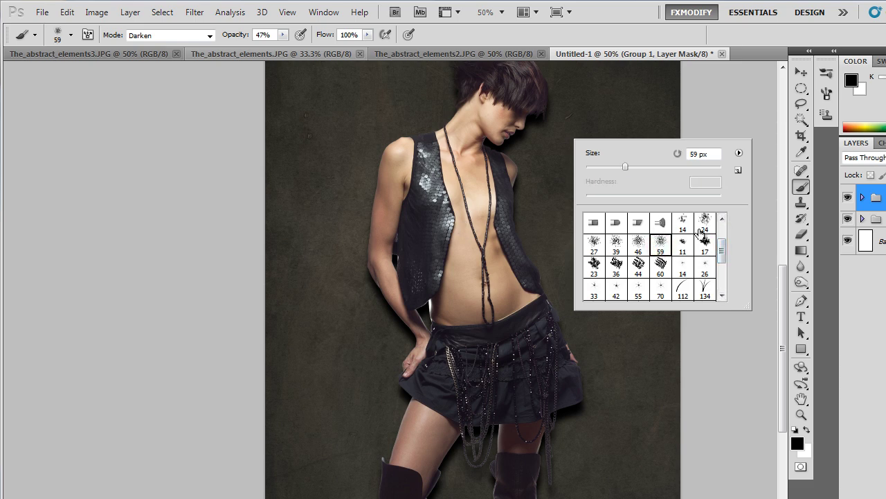
{"action": "left_click", "coordinate": [662, 265]}
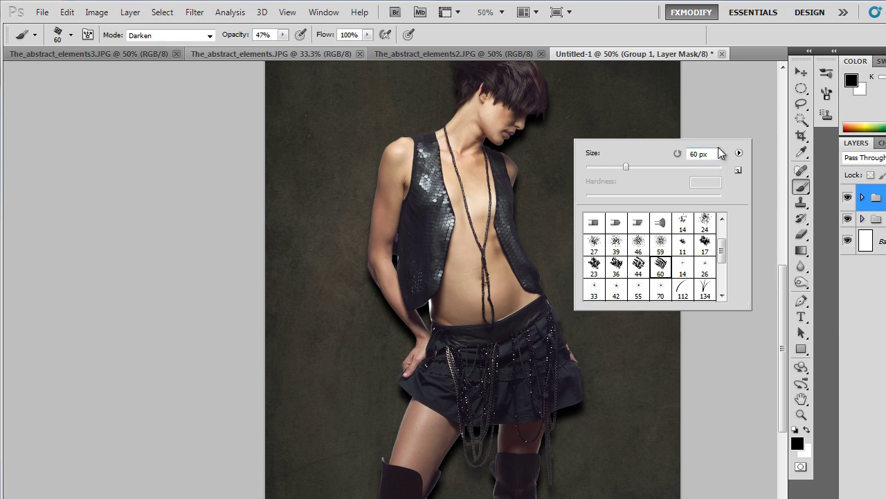
{"action": "left_click", "coordinate": [664, 99]}
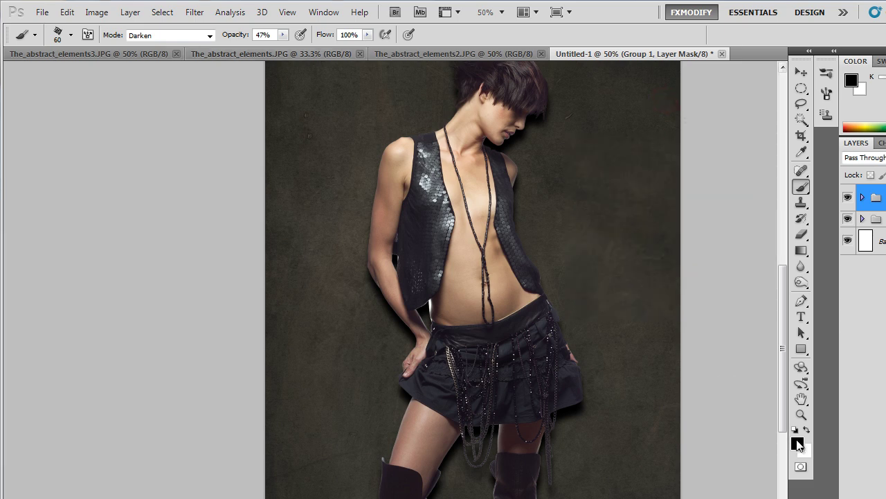
{"action": "key", "text": "bracketright"}
{"action": "key", "text": "bracketright"}
{"action": "key", "text": "bracketright"}
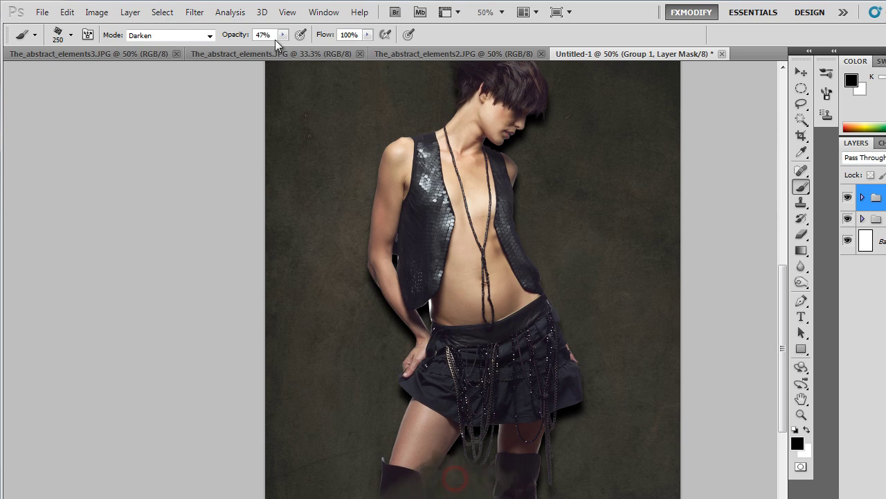
- At about 69% opacity, paint the group mask to fade the legs below the skirt
{"action": "left_click_drag", "start_coordinate": [282, 34], "coordinate": [305, 54]}
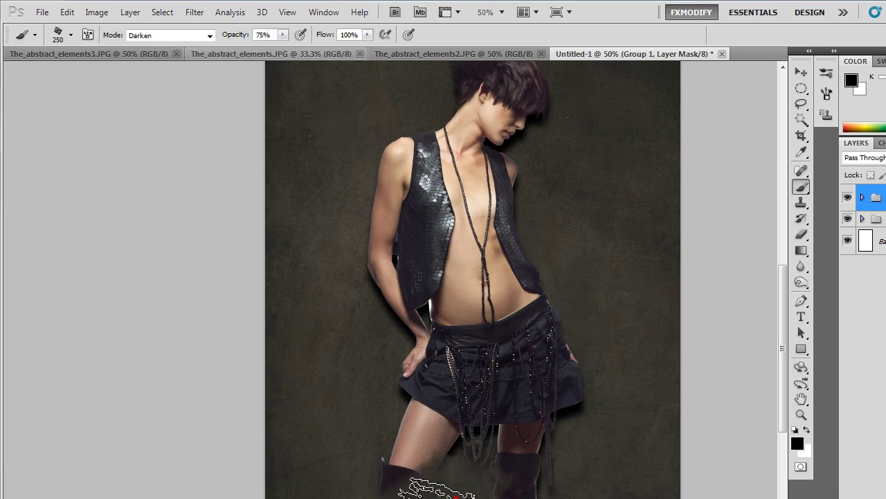
{"action": "mouse_move", "coordinate": [425, 464]}
{"action": "left_mouse_down"}
{"action": "mouse_move", "coordinate": [455, 450]}
{"action": "mouse_move", "coordinate": [548, 489]}
{"action": "mouse_move", "coordinate": [575, 393]}
{"action": "mouse_move", "coordinate": [582, 430]}
{"action": "left_mouse_up"}
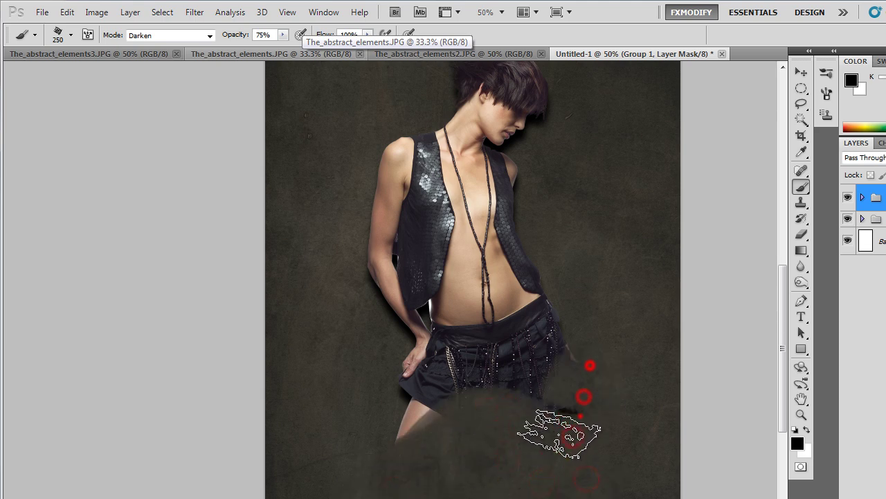
{"action": "mouse_move", "coordinate": [469, 469]}
{"action": "left_mouse_down"}
{"action": "mouse_move", "coordinate": [397, 459]}
{"action": "mouse_move", "coordinate": [416, 420]}
{"action": "mouse_move", "coordinate": [475, 446]}
{"action": "mouse_move", "coordinate": [376, 395]}
{"action": "mouse_move", "coordinate": [395, 405]}
{"action": "left_mouse_up"}
{"action": "left_click_drag", "start_coordinate": [552, 436], "coordinate": [460, 421]}
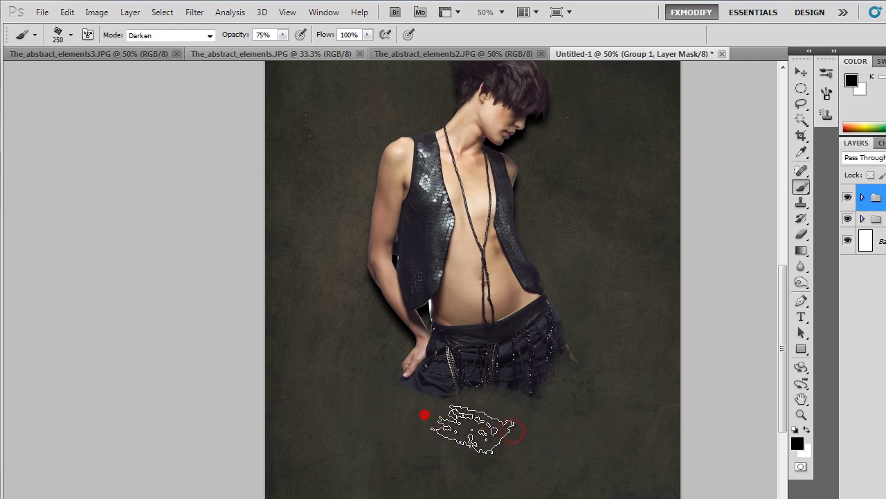
{"action": "mouse_move", "coordinate": [593, 352]}
{"action": "left_mouse_down"}
{"action": "mouse_move", "coordinate": [602, 370]}
{"action": "mouse_move", "coordinate": [594, 356]}
{"action": "left_mouse_up"}
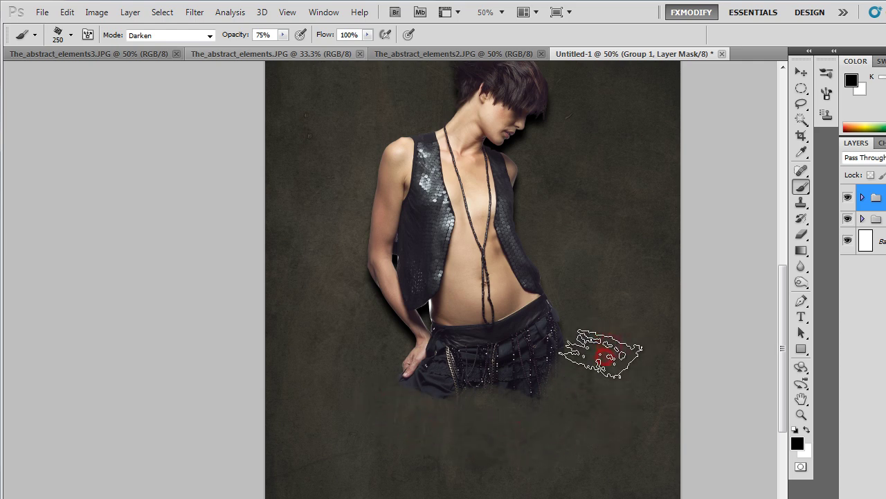
{"action": "left_click_drag", "start_coordinate": [390, 406], "coordinate": [394, 408]}
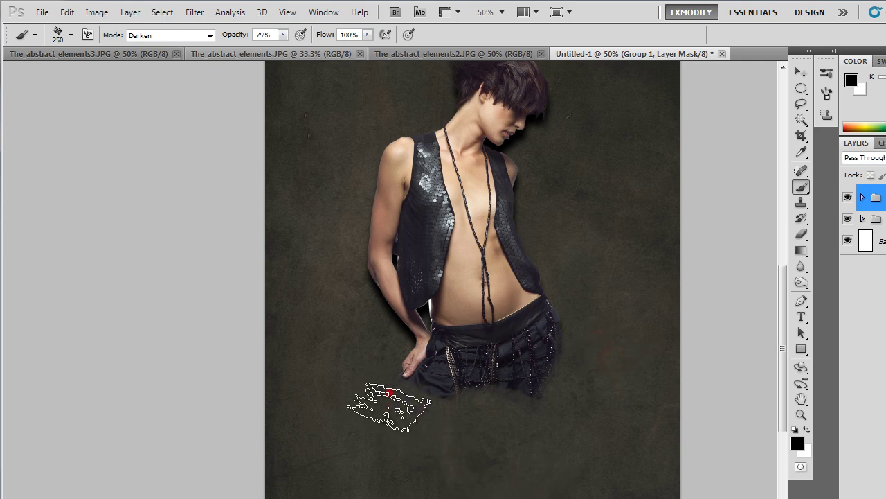
- Soften the figure's edges left of the arm and beside the neck on the mask
{"action": "left_click_drag", "start_coordinate": [570, 348], "coordinate": [564, 390]}
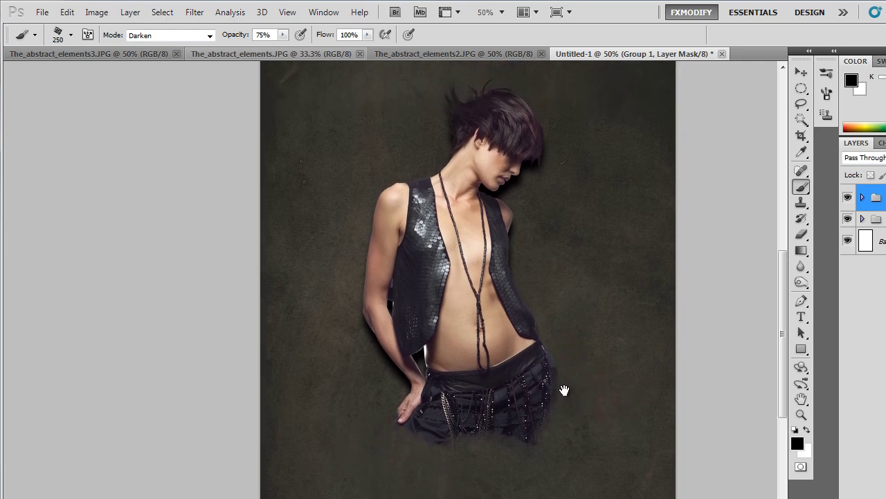
{"action": "left_click_drag", "start_coordinate": [348, 219], "coordinate": [339, 215]}
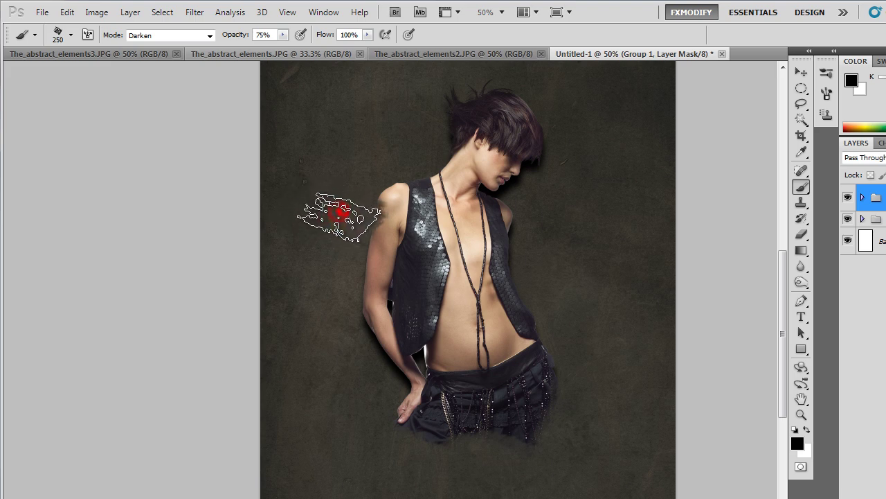
{"action": "left_click_drag", "start_coordinate": [337, 216], "coordinate": [331, 220]}
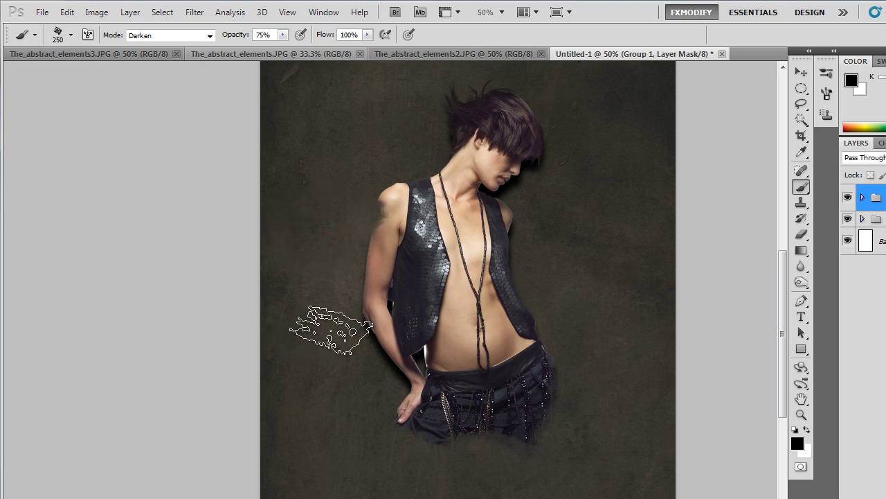
{"action": "left_click_drag", "start_coordinate": [332, 326], "coordinate": [335, 341]}
{"action": "left_click_drag", "start_coordinate": [544, 212], "coordinate": [547, 208]}
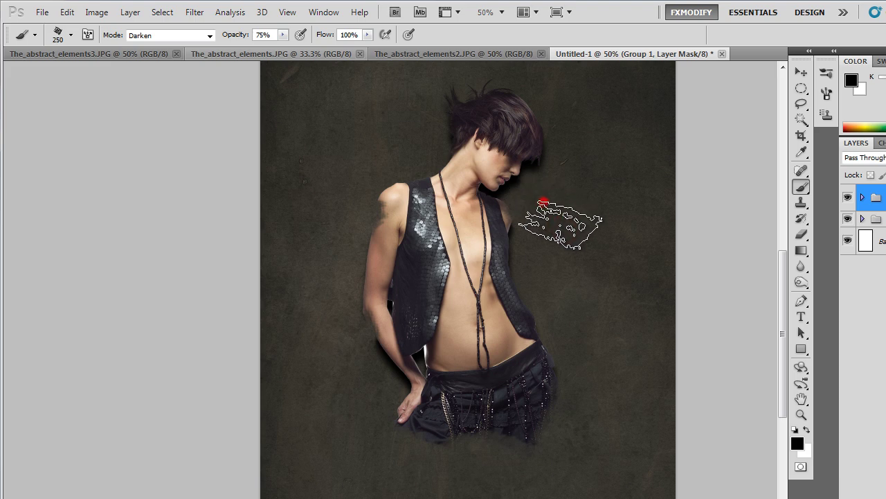
{"action": "left_click_drag", "start_coordinate": [547, 208], "coordinate": [548, 212]}
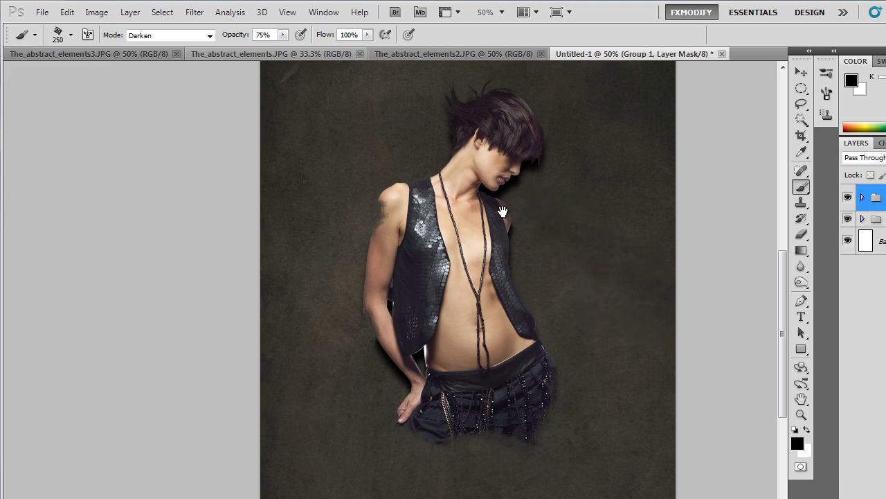
- Recenter the figure and bring the Abstract Element folder window over the canvas
{"action": "scroll", "coordinate": [484, 242], "scroll_direction": "up", "scroll_amount": 3}
{"action": "left_click_drag", "start_coordinate": [455, 159], "coordinate": [439, 162]}
{"action": "left_click", "coordinate": [419, 185]}
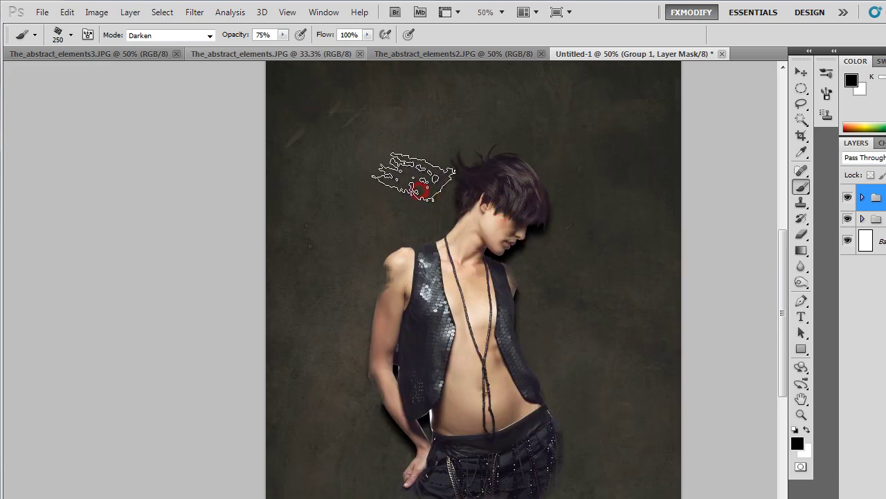
{"action": "key", "text": "v"}
{"action": "left_click_drag", "start_coordinate": [519, 376], "coordinate": [517, 326]}
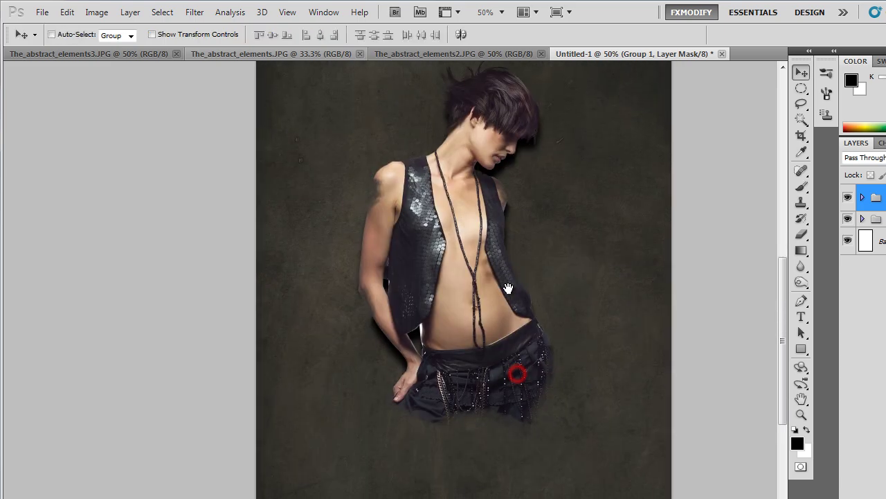
{"action": "mouse_move", "coordinate": [471, 277]}
{"action": "left_mouse_down"}
{"action": "mouse_move", "coordinate": [476, 316]}
{"action": "mouse_move", "coordinate": [461, 306]}
{"action": "left_mouse_up"}
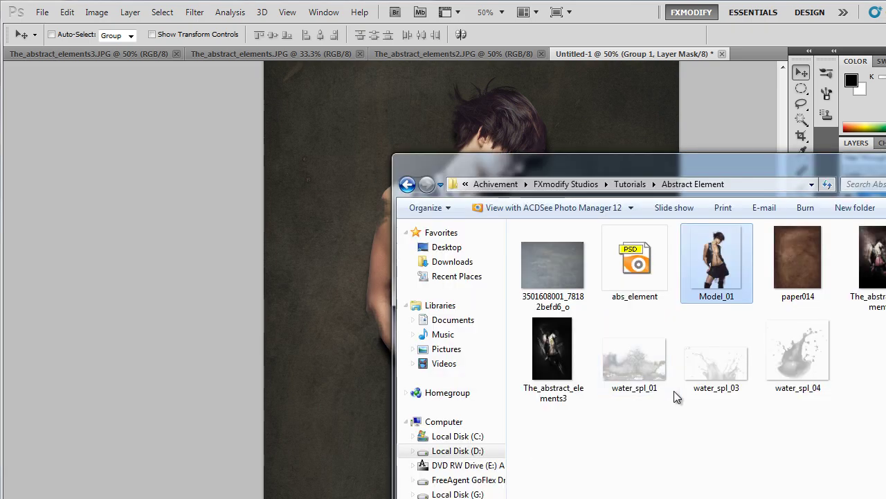
{"action": "left_click", "coordinate": [730, 431]}
{"action": "left_click_drag", "start_coordinate": [713, 171], "coordinate": [538, 265]}
- Place water_spl_04 into the poster, shrink it onto the chest and commit
{"action": "left_click", "coordinate": [634, 432]}
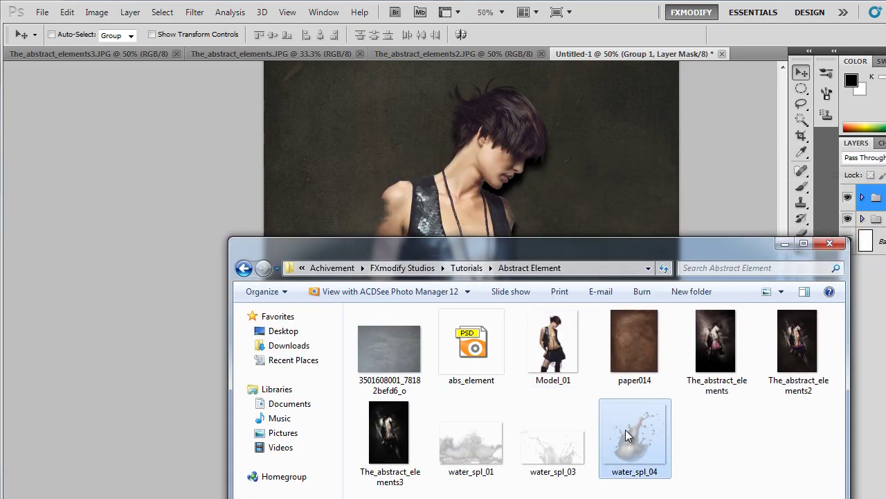
{"action": "left_click_drag", "start_coordinate": [625, 429], "coordinate": [442, 163]}
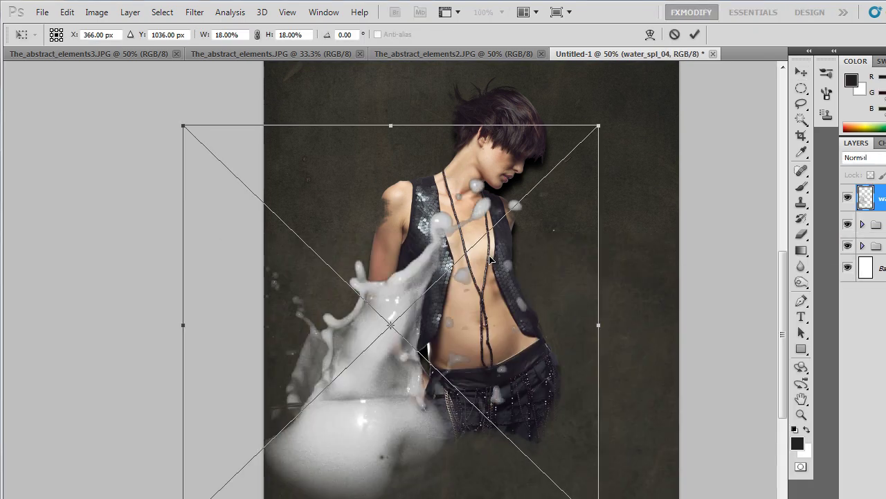
{"action": "left_click_drag", "start_coordinate": [455, 350], "coordinate": [544, 307]}
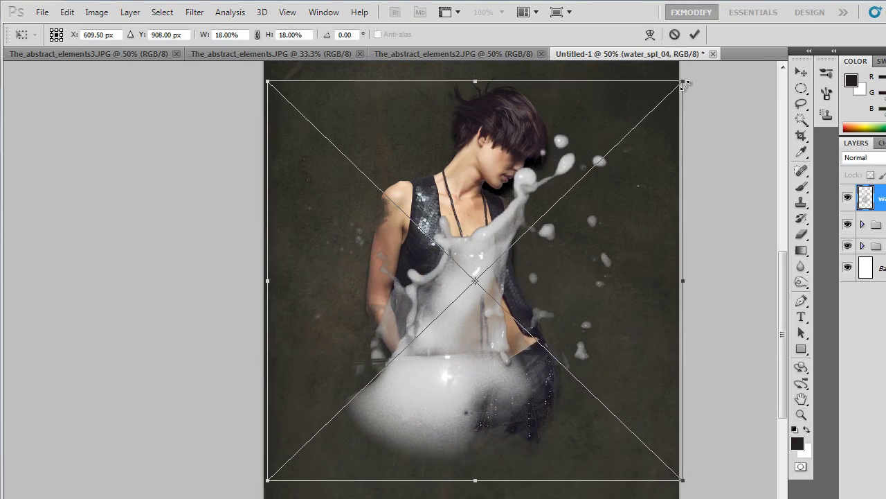
{"action": "left_click_drag", "start_coordinate": [682, 83], "coordinate": [502, 292]}
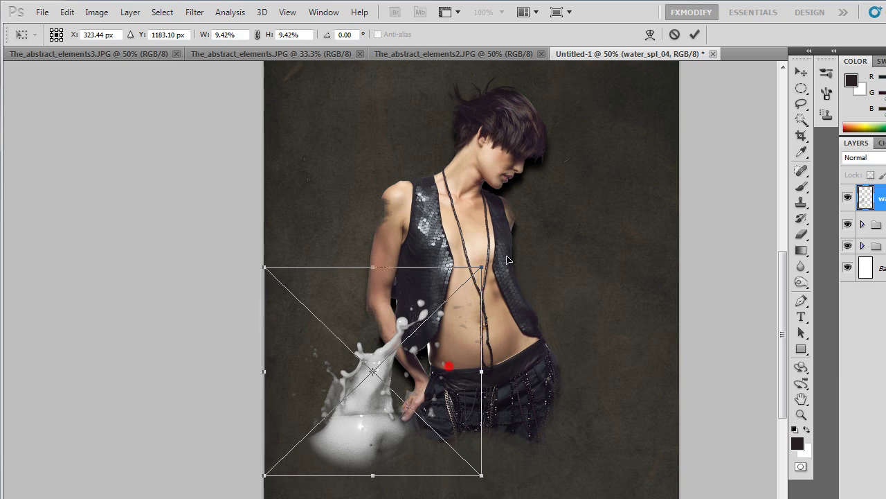
{"action": "left_click_drag", "start_coordinate": [388, 388], "coordinate": [455, 237]}
{"action": "key", "text": "Return"}
- At 100% zoom, move the splash onto the shoulder and neck and add an empty layer above
{"action": "key", "text": "z"}
{"action": "left_click", "coordinate": [462, 209]}
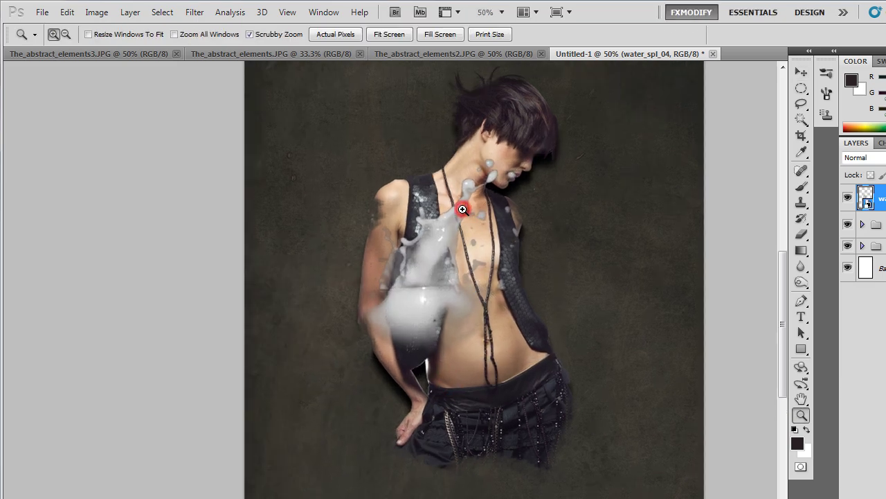
{"action": "left_click", "coordinate": [463, 227]}
{"action": "key", "text": "v"}
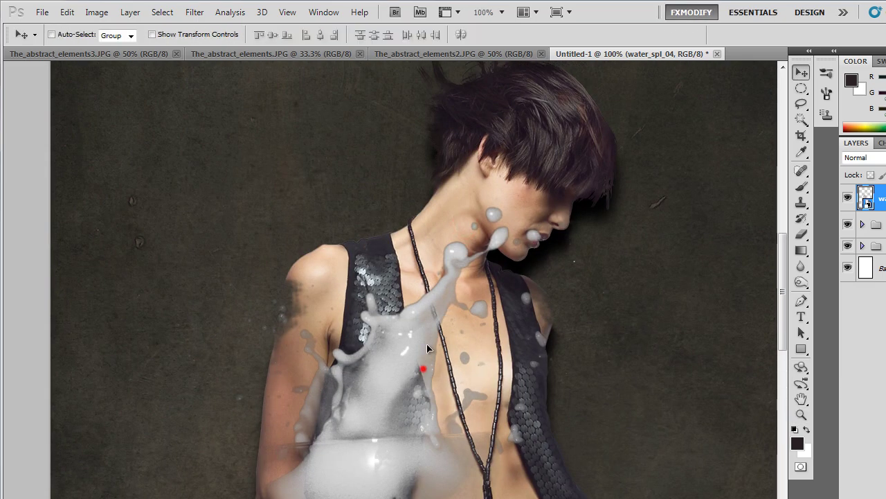
{"action": "left_click_drag", "start_coordinate": [428, 349], "coordinate": [506, 281]}
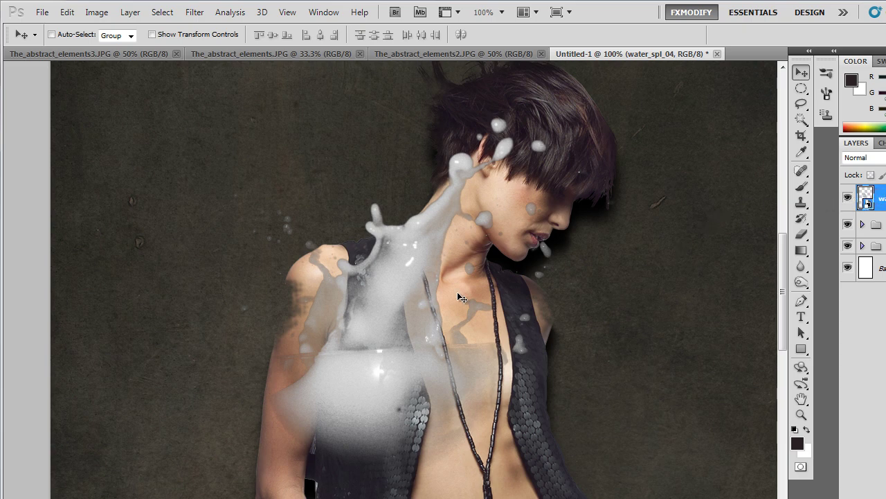
{"action": "left_click_drag", "start_coordinate": [406, 303], "coordinate": [410, 282]}
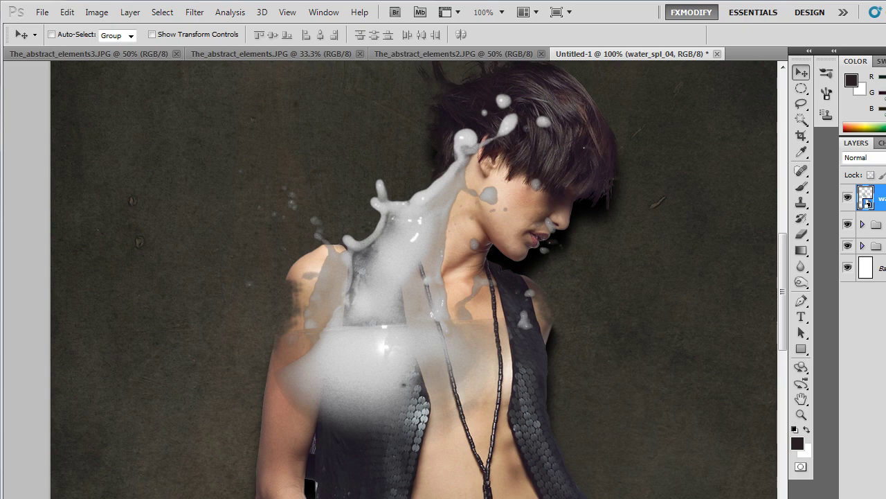
{"action": "key", "text": "ctrl+shift+alt+n"}
{"action": "left_click", "coordinate": [859, 225], "text": "shift"}
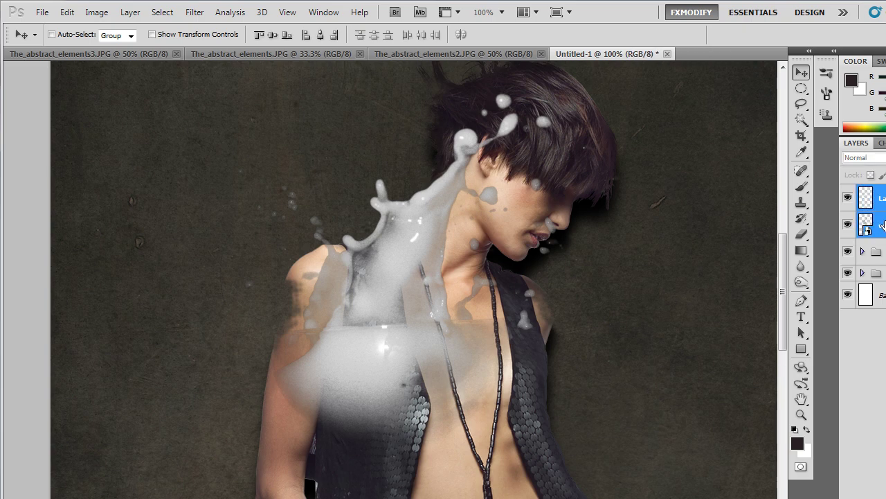
- Merge the splash into Layer 4, rotate it about 20° and scale it to 66.4%
{"action": "key", "text": "ctrl+e"}
{"action": "mouse_move", "coordinate": [410, 318]}
{"action": "left_mouse_down"}
{"action": "mouse_move", "coordinate": [438, 285]}
{"action": "mouse_move", "coordinate": [485, 294]}
{"action": "left_mouse_up"}
{"action": "key", "text": "ctrl+t"}
{"action": "left_click_drag", "start_coordinate": [653, 296], "coordinate": [658, 341]}
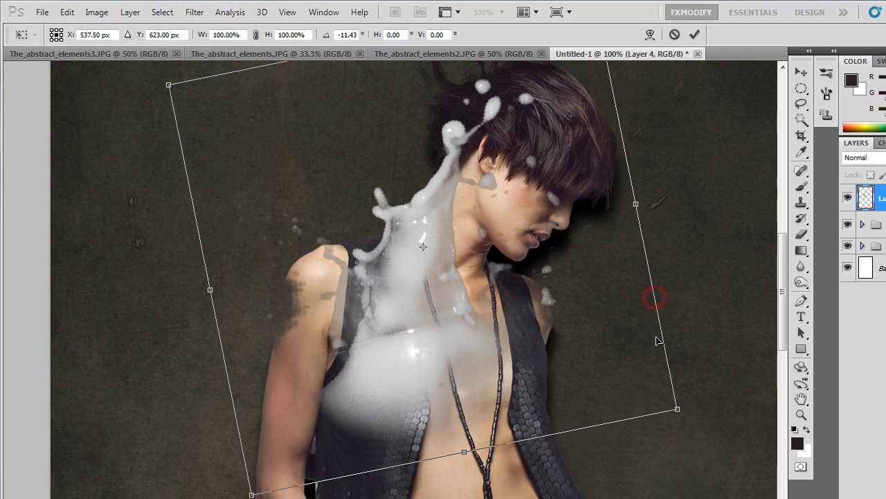
{"action": "left_click_drag", "start_coordinate": [676, 409], "coordinate": [521, 302]}
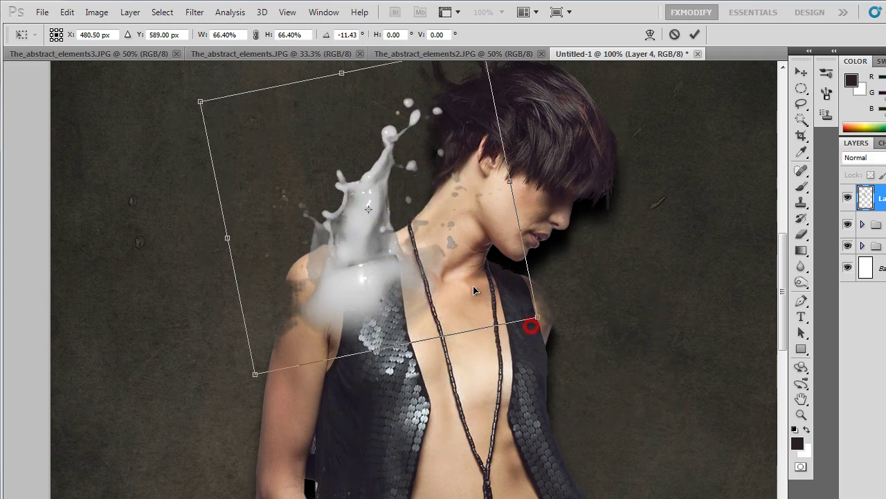
{"action": "left_click_drag", "start_coordinate": [462, 278], "coordinate": [469, 277]}
{"action": "left_click_drag", "start_coordinate": [582, 308], "coordinate": [584, 307]}
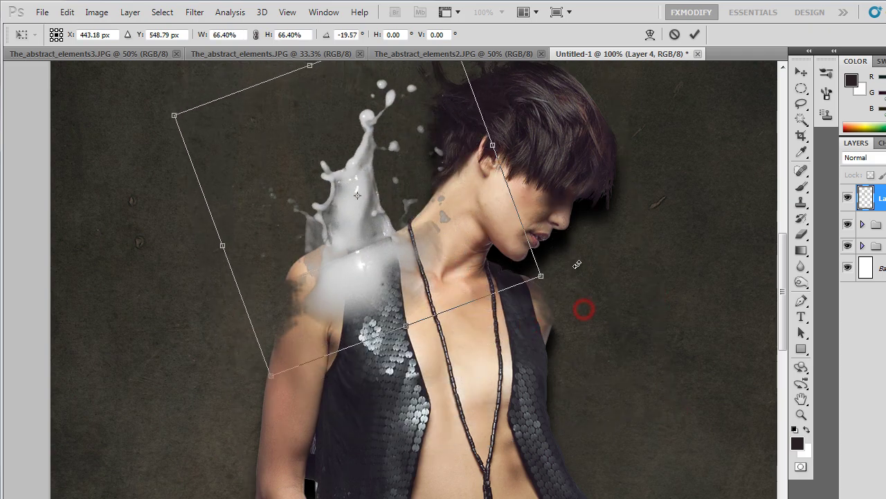
{"action": "key", "text": "Return"}
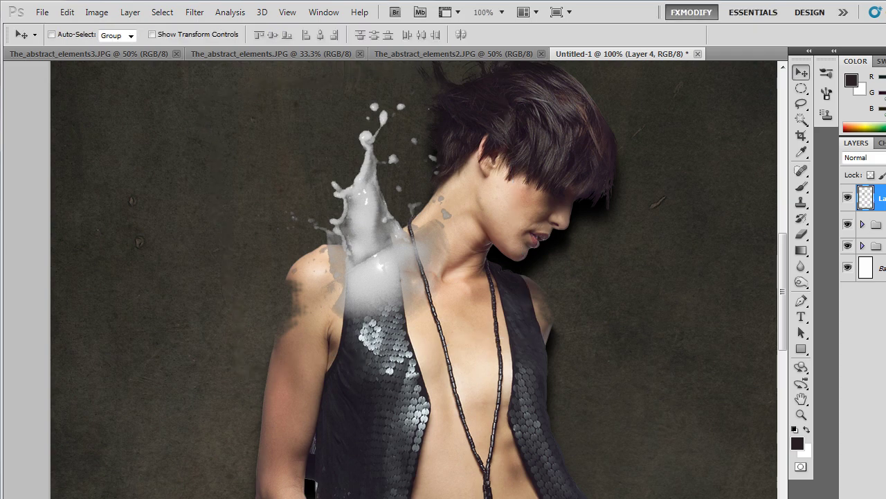
- Give Layer 4 a near-black Colour Overlay sampled from the image, then collapse its effects
{"action": "right_click", "coordinate": [878, 198]}
{"action": "left_click", "coordinate": [865, 188]}
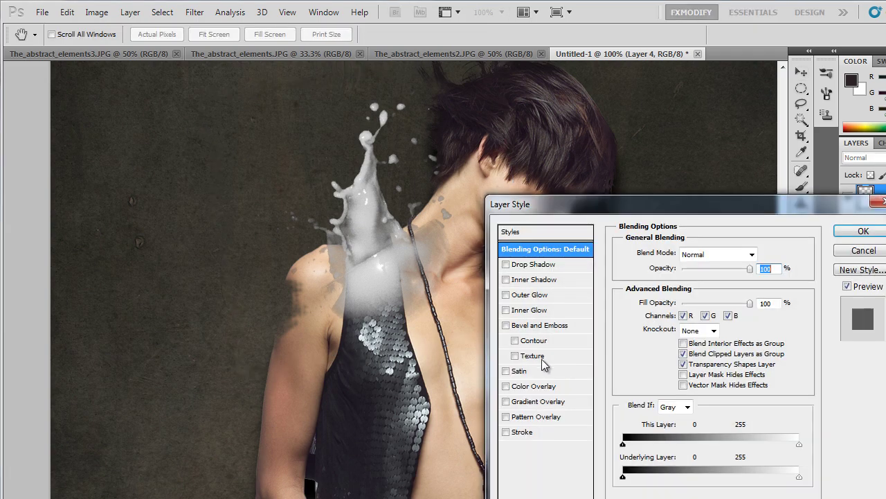
{"action": "left_click", "coordinate": [538, 385]}
{"action": "left_click", "coordinate": [757, 254]}
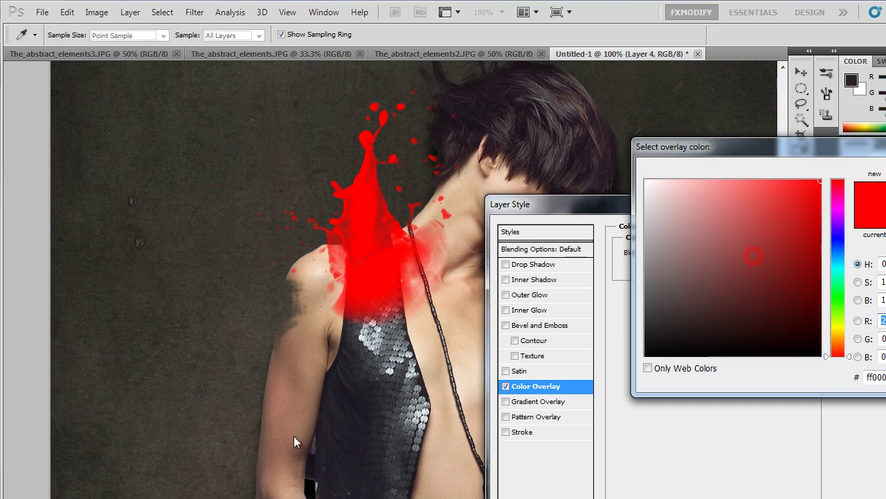
{"action": "left_click", "coordinate": [349, 369]}
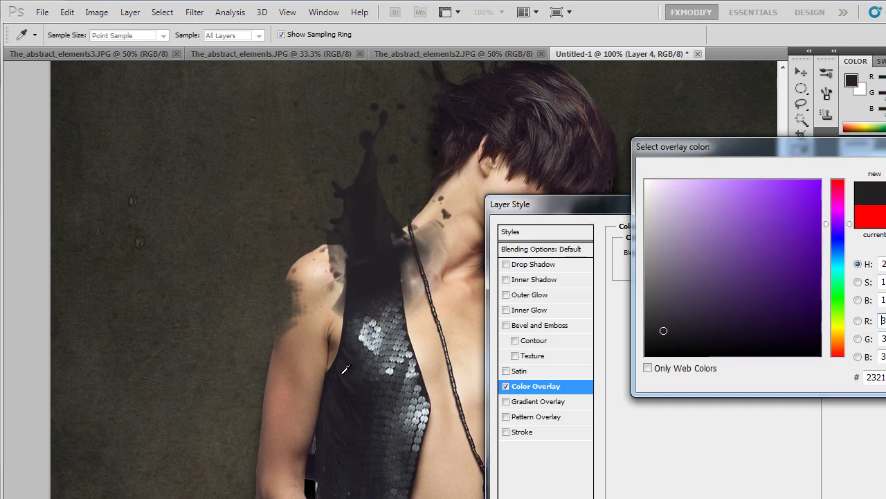
{"action": "left_click", "coordinate": [689, 349]}
{"action": "key", "text": "Return"}
{"action": "left_click", "coordinate": [858, 228]}
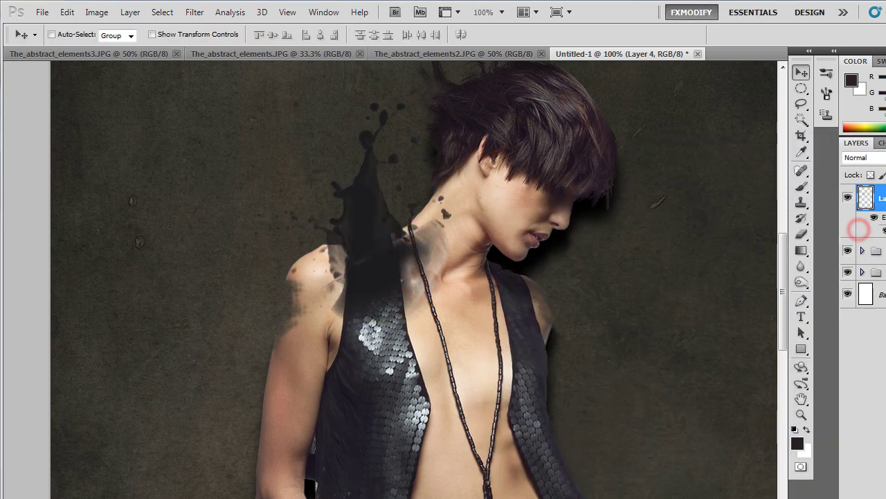
{"action": "left_click", "coordinate": [885, 198]}
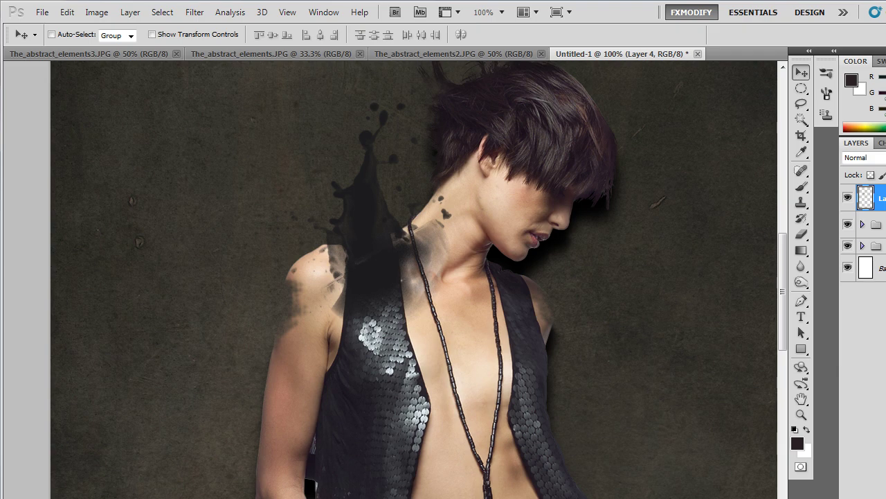
- Paint black on Layer 4's mask with a soft round brush to hide the shoulder and neck patches
{"action": "key", "text": "b"}
{"action": "right_click", "coordinate": [463, 327]}
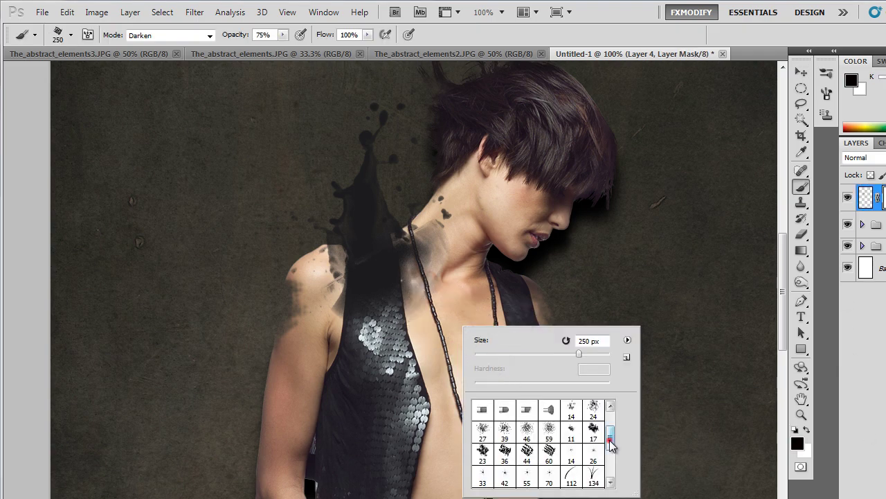
{"action": "left_click_drag", "start_coordinate": [611, 440], "coordinate": [610, 415]}
{"action": "left_click", "coordinate": [569, 413]}
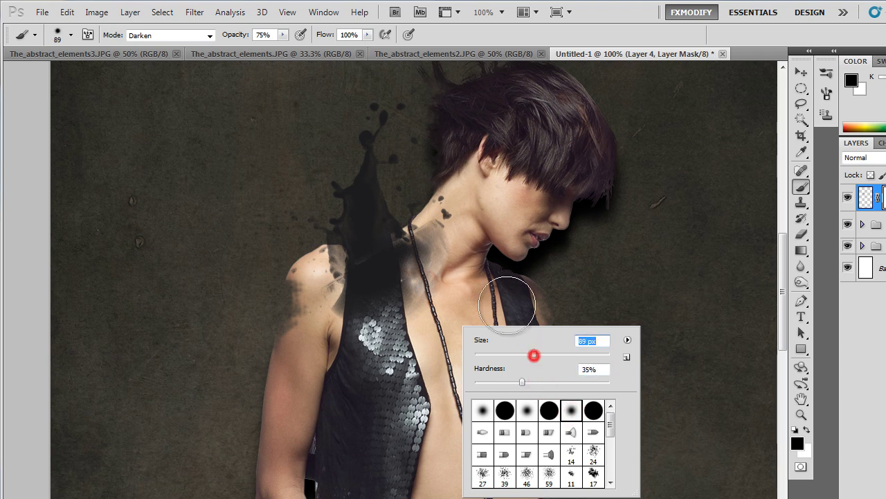
{"action": "left_click", "coordinate": [341, 320]}
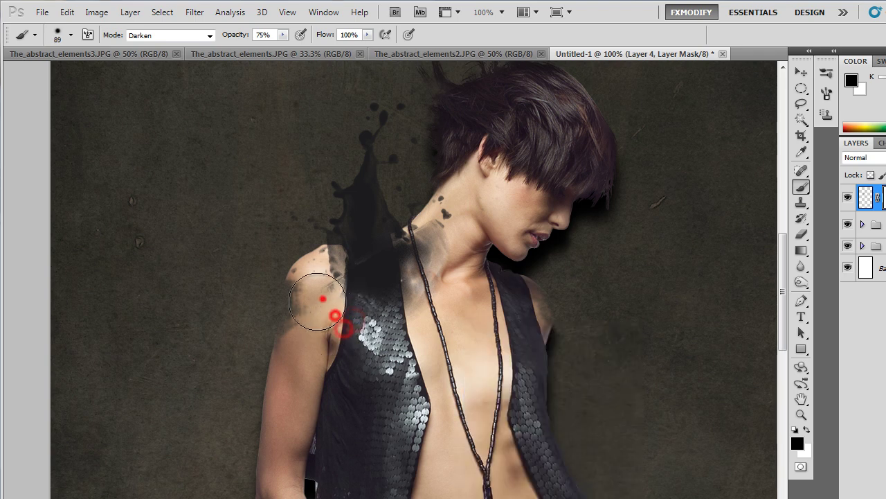
{"action": "mouse_move", "coordinate": [317, 301]}
{"action": "left_mouse_down"}
{"action": "mouse_move", "coordinate": [307, 265]}
{"action": "mouse_move", "coordinate": [321, 273]}
{"action": "left_mouse_up"}
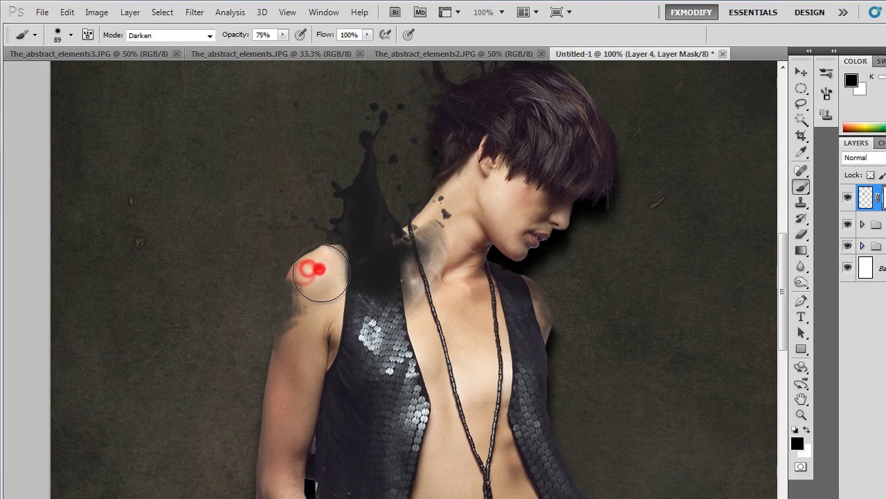
{"action": "mouse_move", "coordinate": [440, 293]}
{"action": "left_mouse_down"}
{"action": "mouse_move", "coordinate": [451, 233]}
{"action": "mouse_move", "coordinate": [420, 238]}
{"action": "mouse_move", "coordinate": [431, 229]}
{"action": "left_mouse_up"}
{"action": "left_click_drag", "start_coordinate": [418, 403], "coordinate": [417, 367]}
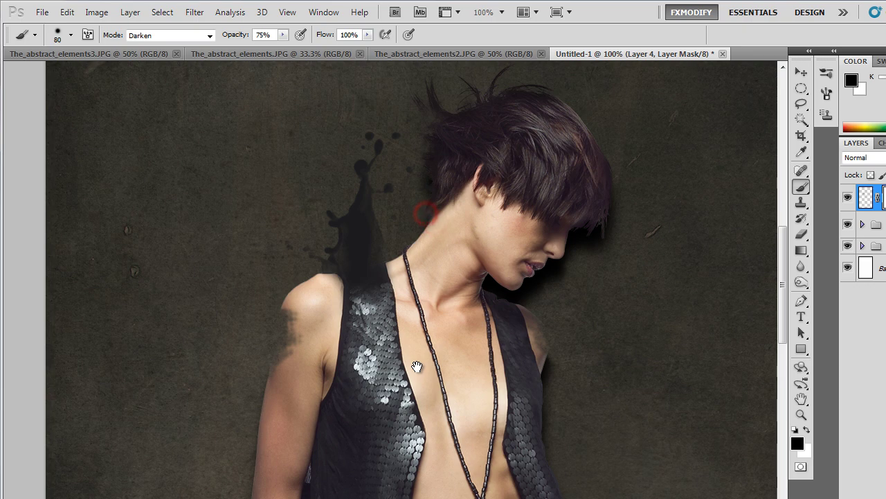
- Zoom out to 66.7% and drag water_spl_01 from the Abstract Element folder onto the canvas
{"action": "key", "text": "z"}
{"action": "left_click", "coordinate": [425, 297], "text": "alt"}
{"action": "key", "text": "v"}
{"action": "key", "text": "alt+Tab"}
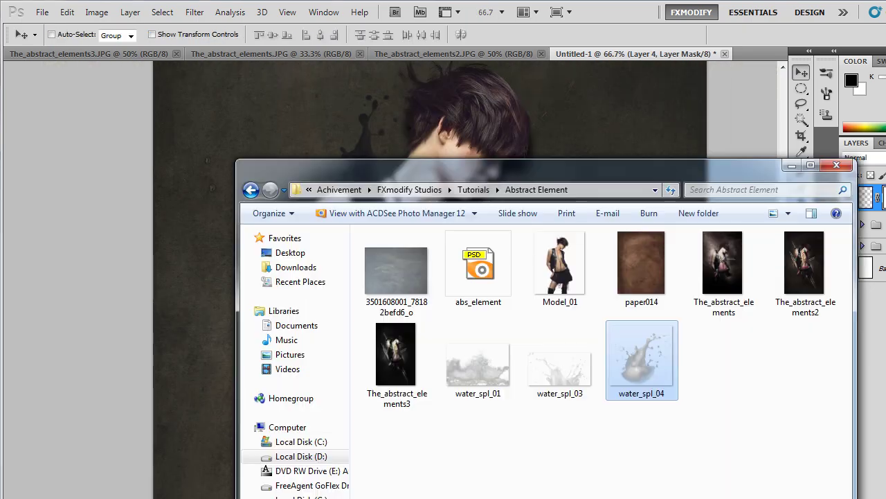
{"action": "left_click", "coordinate": [579, 429]}
{"action": "left_click_drag", "start_coordinate": [609, 168], "coordinate": [728, 160]}
{"action": "left_click", "coordinate": [675, 356]}
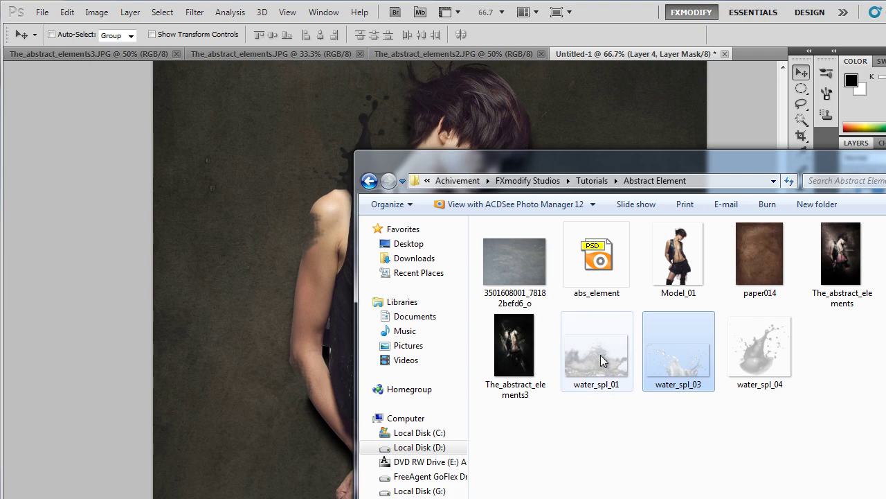
{"action": "left_click_drag", "start_coordinate": [608, 356], "coordinate": [320, 270]}
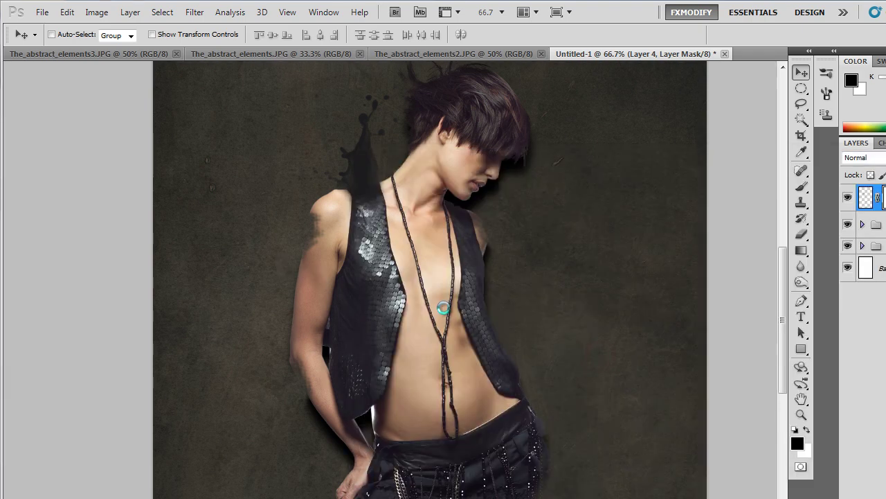
{"action": "left_click_drag", "start_coordinate": [480, 329], "coordinate": [477, 259]}
- Place the water_spl_01 splash, rotate it about 175° and move it down across the waist and hips
{"action": "key", "text": "Return"}
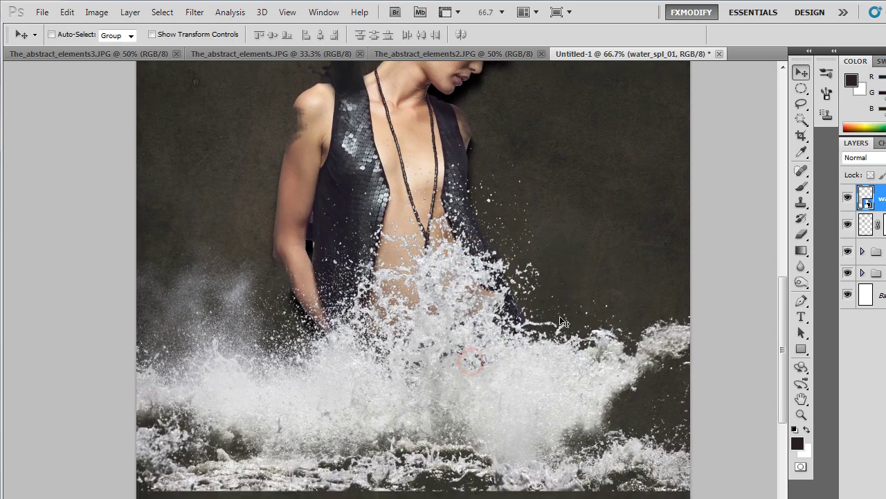
{"action": "key", "text": "ctrl+t"}
{"action": "left_click_drag", "start_coordinate": [708, 112], "coordinate": [289, 405]}
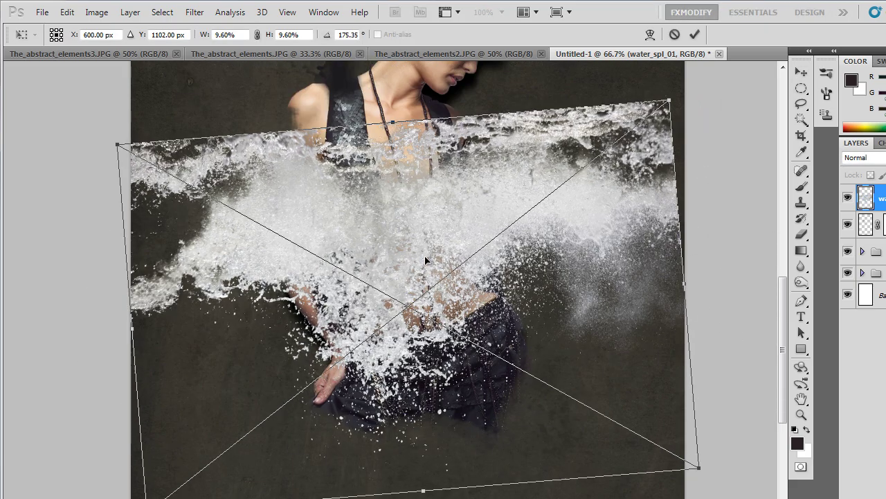
{"action": "mouse_move", "coordinate": [425, 257]}
{"action": "left_mouse_down"}
{"action": "mouse_move", "coordinate": [456, 369]}
{"action": "mouse_move", "coordinate": [457, 349]}
{"action": "left_mouse_up"}
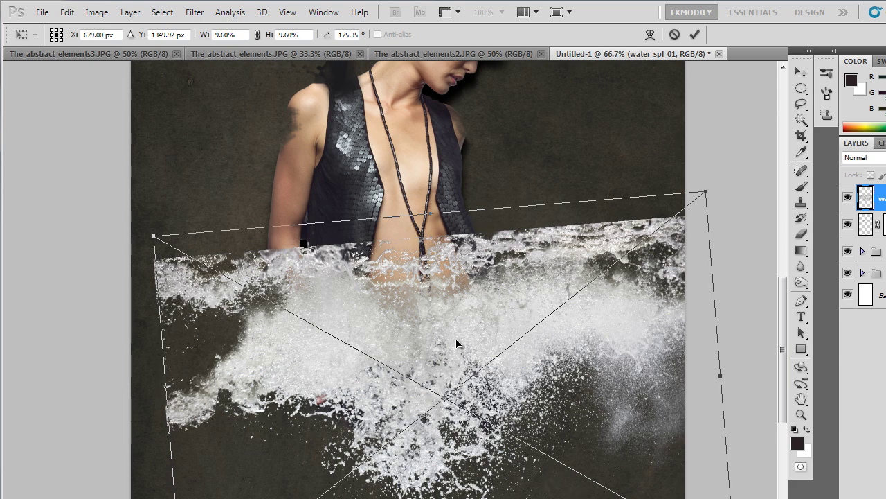
{"action": "key", "text": "Return"}
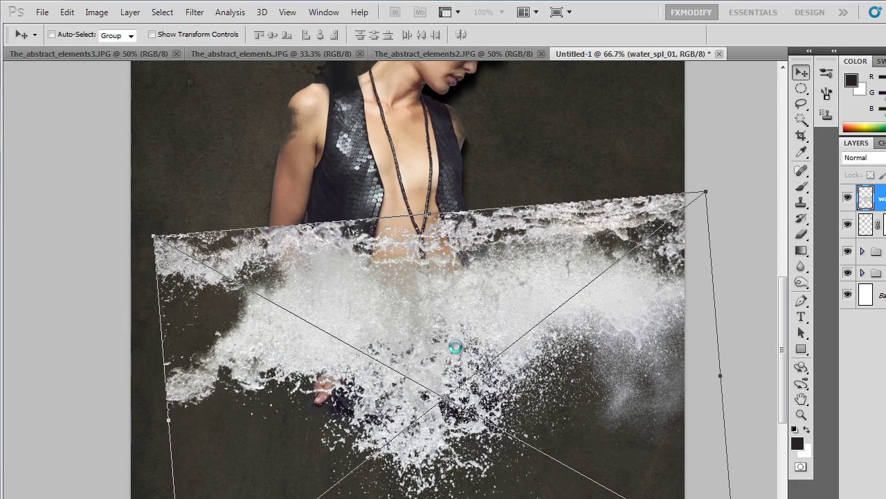
{"action": "left_click_drag", "start_coordinate": [444, 376], "coordinate": [440, 323]}
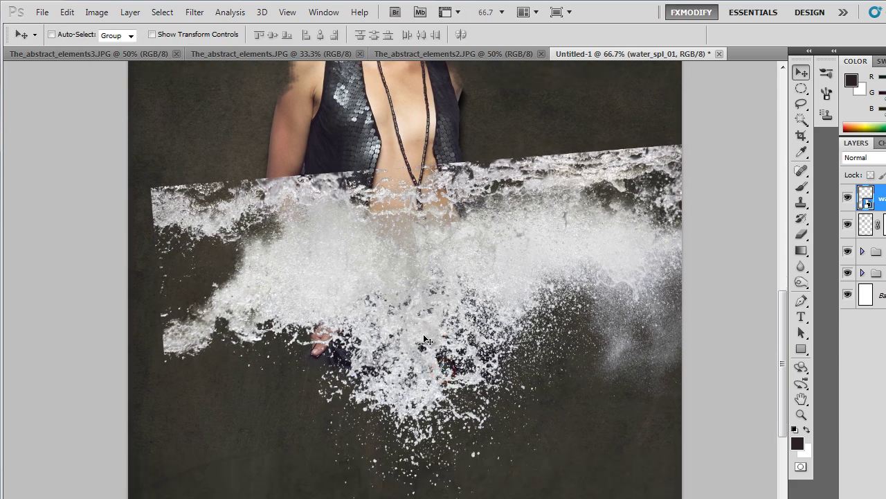
{"action": "key", "text": "p"}
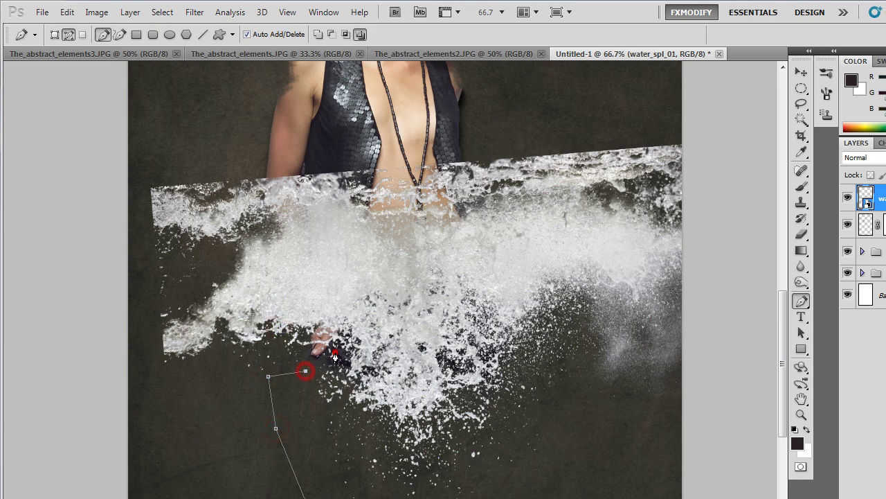
- Outline the lower splash with a Pen path, copy it to Layer 5, and hide water_spl_01
{"action": "left_click", "coordinate": [458, 278]}
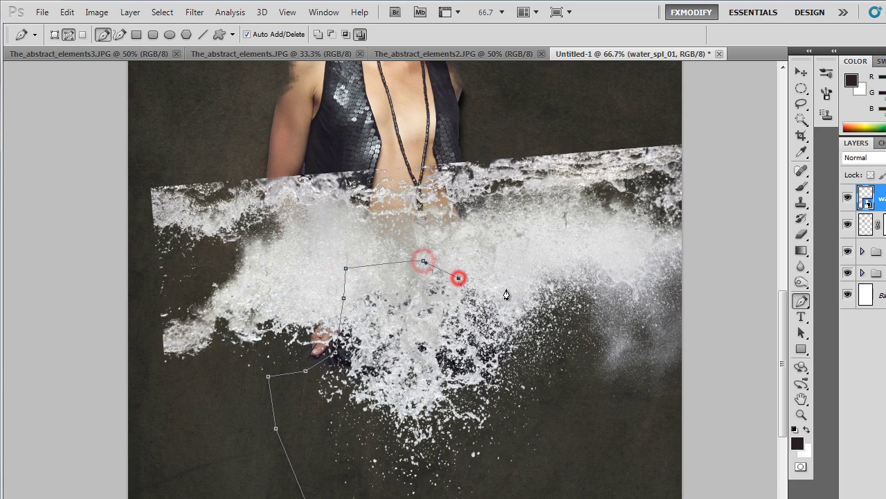
{"action": "left_click", "coordinate": [522, 279]}
{"action": "left_click", "coordinate": [549, 324]}
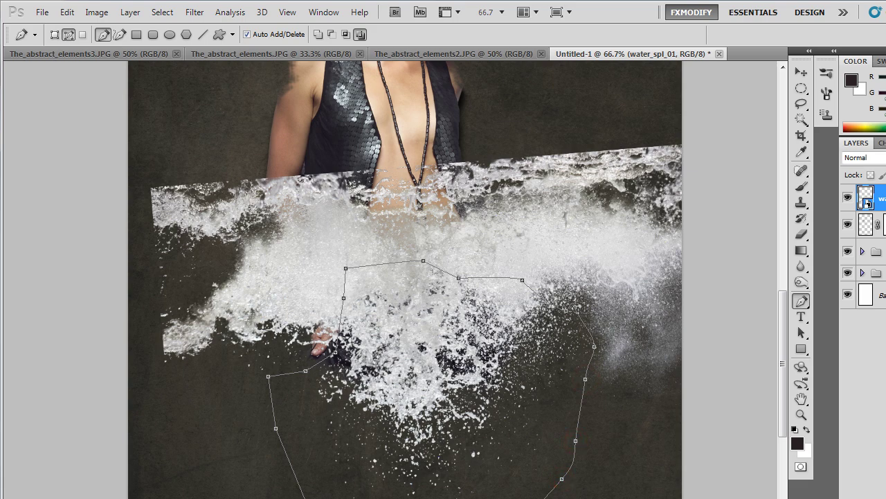
{"action": "right_click", "coordinate": [416, 442]}
{"action": "left_click", "coordinate": [450, 496]}
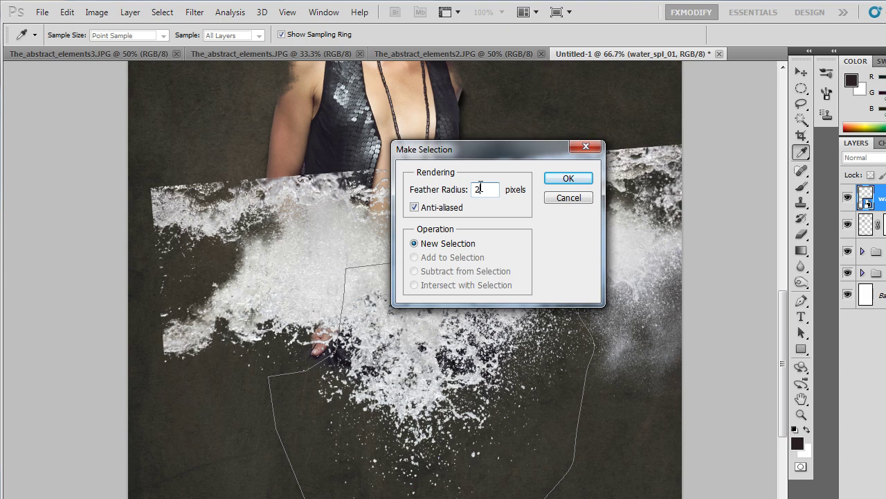
{"action": "left_click", "coordinate": [561, 180]}
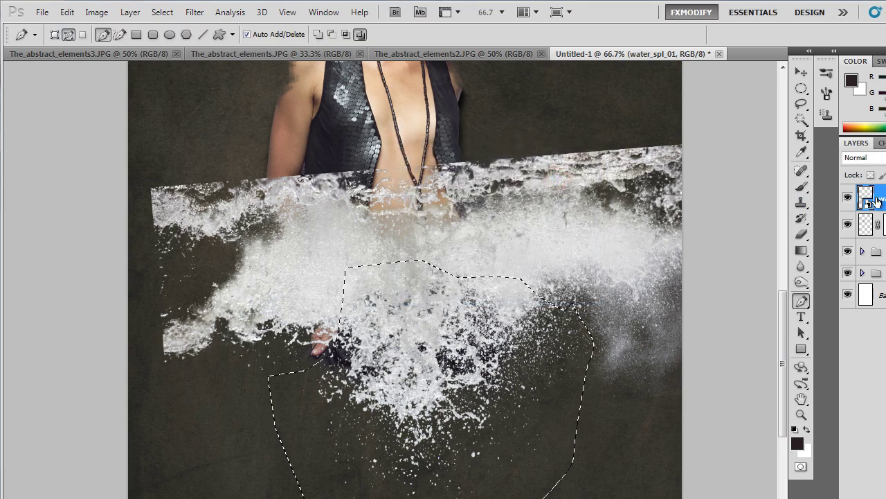
{"action": "key", "text": "ctrl+j"}
{"action": "left_click", "coordinate": [848, 224]}
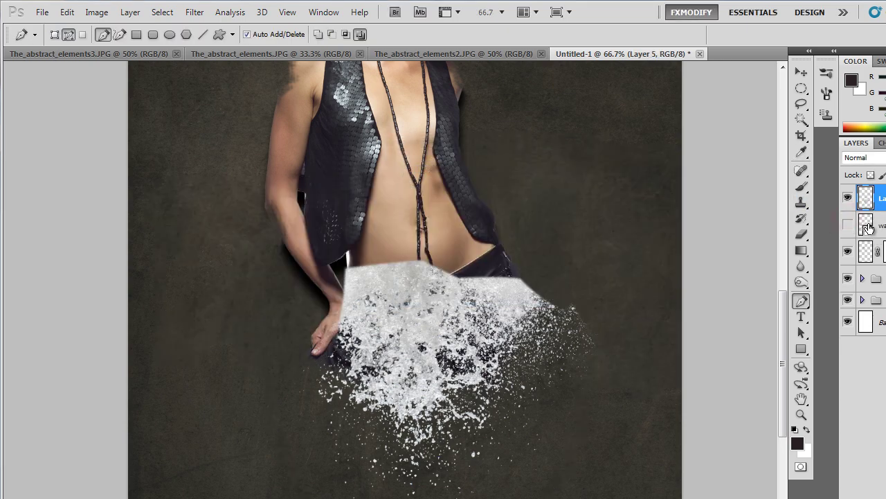
- Move Layer 5's splash down and tilt it slightly over the model's skirt
{"action": "key", "text": "v"}
{"action": "left_click_drag", "start_coordinate": [522, 324], "coordinate": [566, 364]}
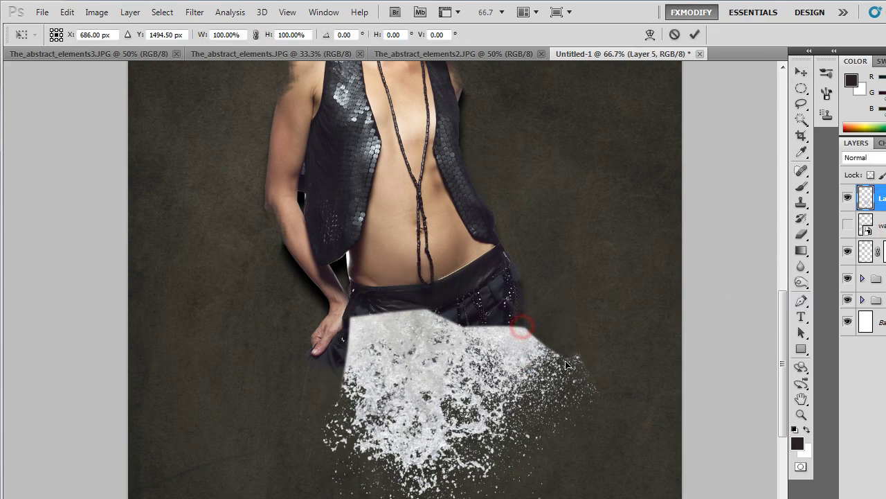
{"action": "left_click_drag", "start_coordinate": [625, 297], "coordinate": [586, 241]}
{"action": "left_click_drag", "start_coordinate": [526, 347], "coordinate": [510, 272]}
{"action": "key", "text": "Return"}
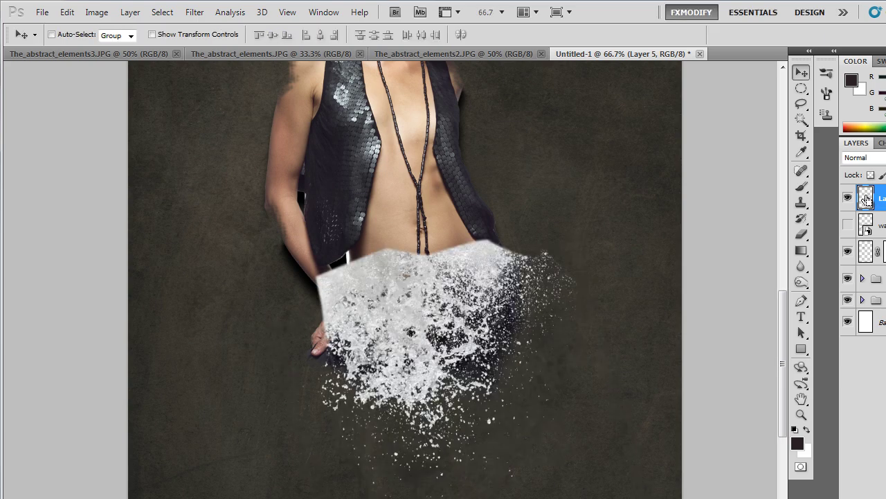
- Load Layer 5's shape as a selection, hide the layer, and target Group 1's mask
{"action": "left_click", "coordinate": [865, 198], "text": "ctrl"}
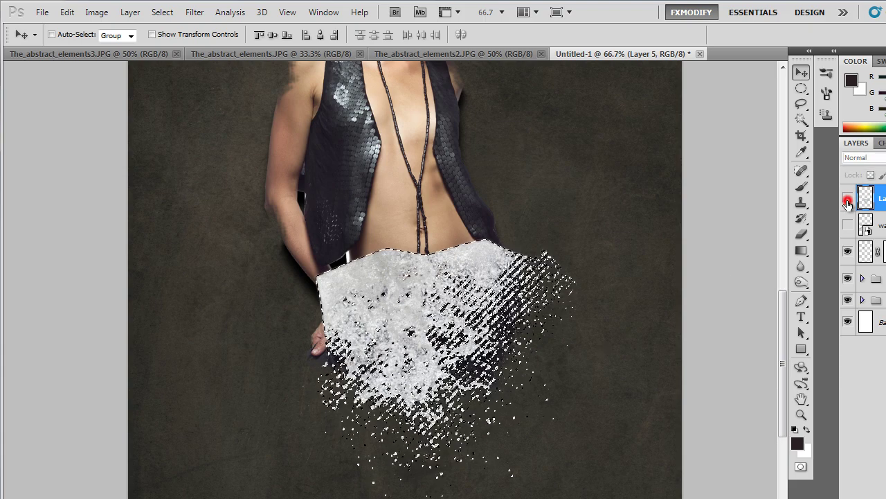
{"action": "left_click", "coordinate": [847, 198]}
{"action": "left_click", "coordinate": [849, 278]}
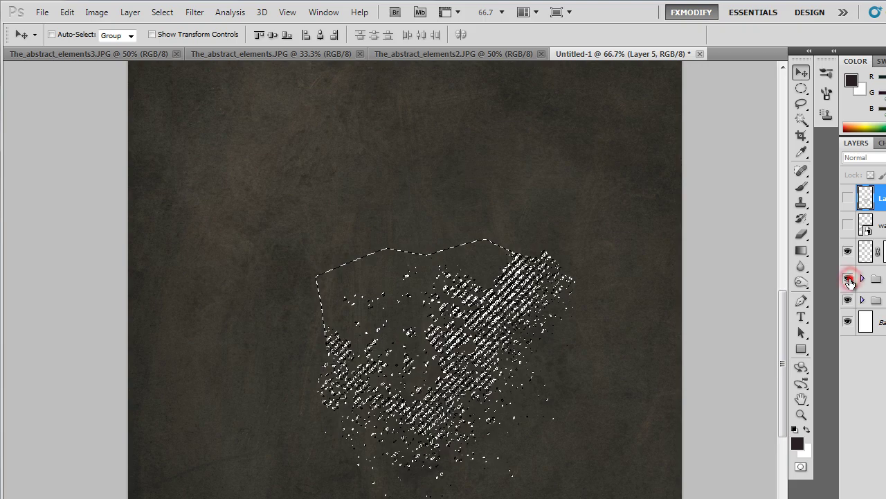
{"action": "left_click", "coordinate": [848, 278]}
{"action": "left_click", "coordinate": [879, 277]}
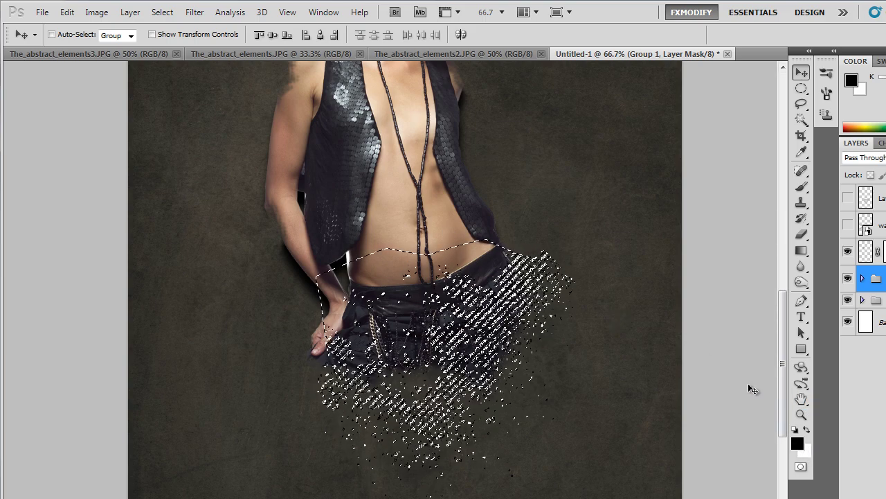
- Fill the splash selection on Group 1's mask and paint out stray skin flecks along the skirt edge
{"action": "left_click", "coordinate": [805, 450]}
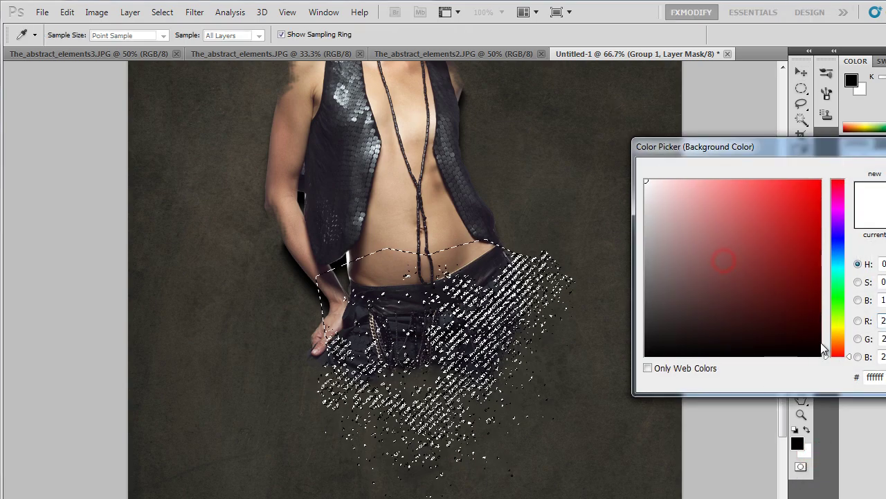
{"action": "key", "text": "Escape"}
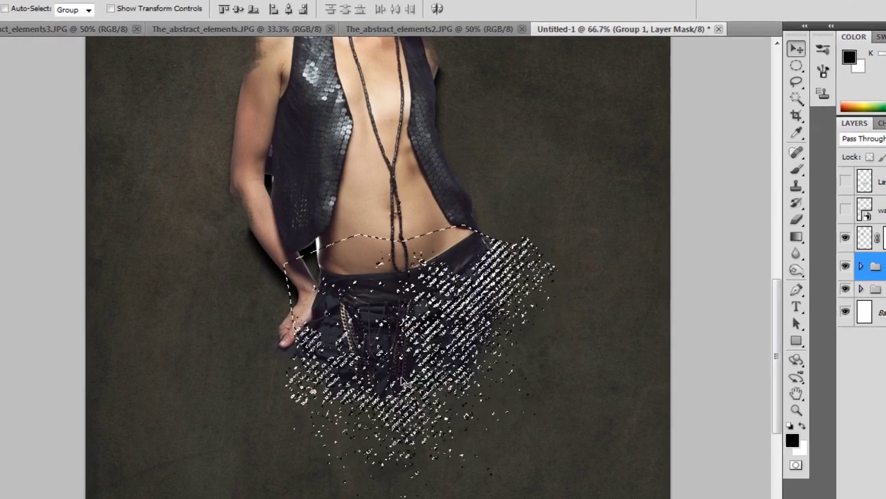
{"action": "key", "text": "ctrl+d"}
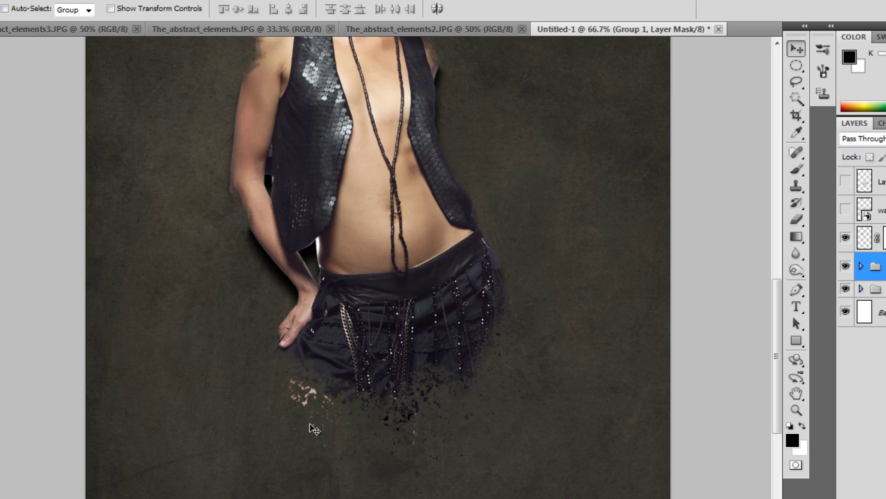
{"action": "key", "text": "b"}
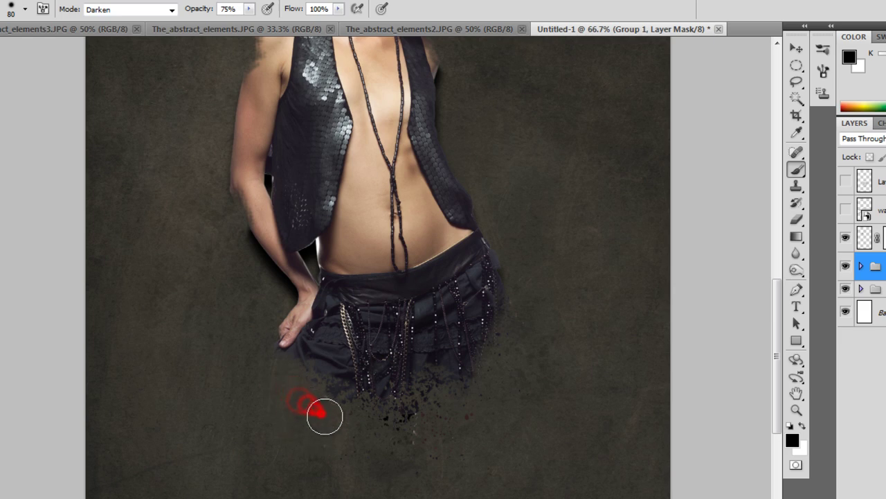
{"action": "key", "text": "v"}
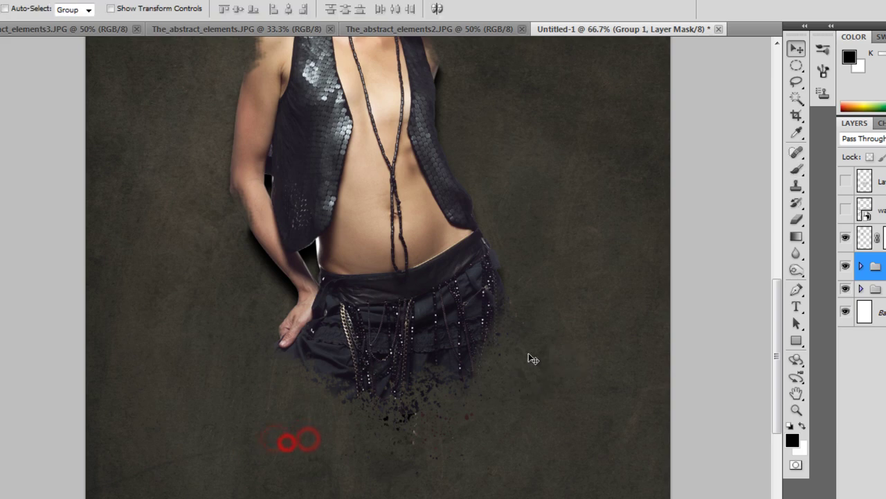
{"action": "left_click_drag", "start_coordinate": [485, 316], "coordinate": [481, 360]}
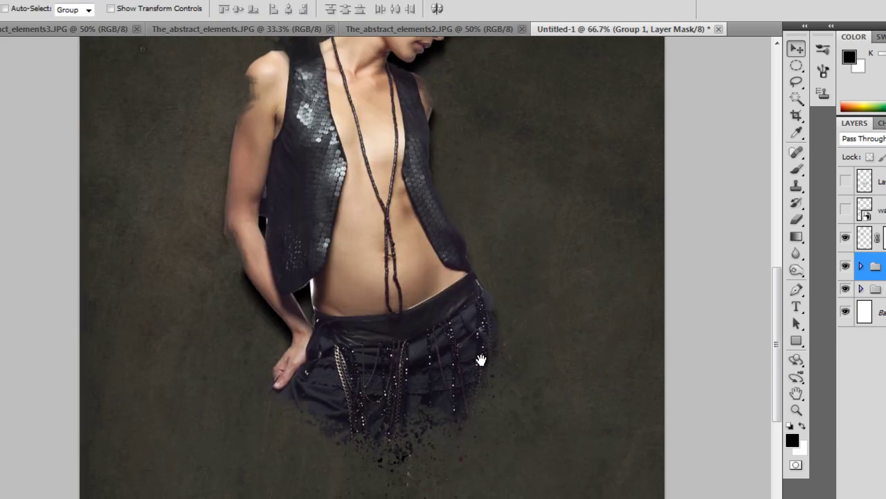
- Duplicate the water-splash layer, hide the original, and move the copy below the Model group
{"action": "left_click", "coordinate": [845, 181]}
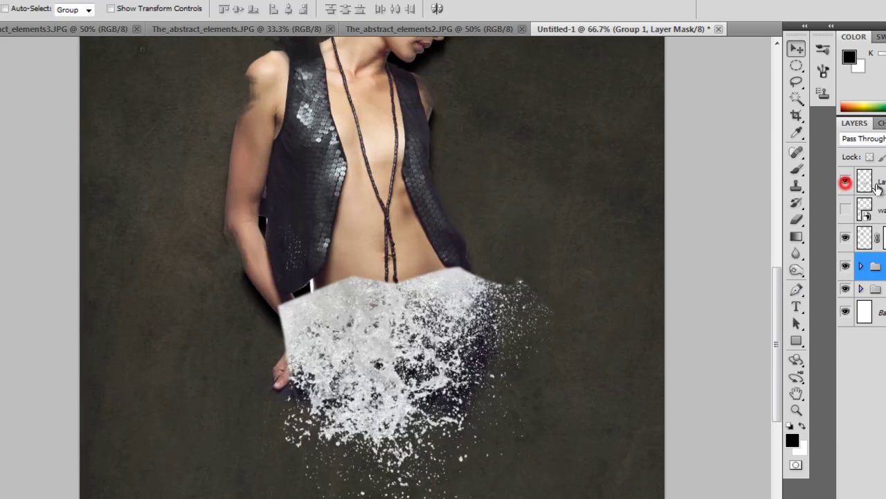
{"action": "key", "text": "ctrl+j"}
{"action": "left_click", "coordinate": [846, 225]}
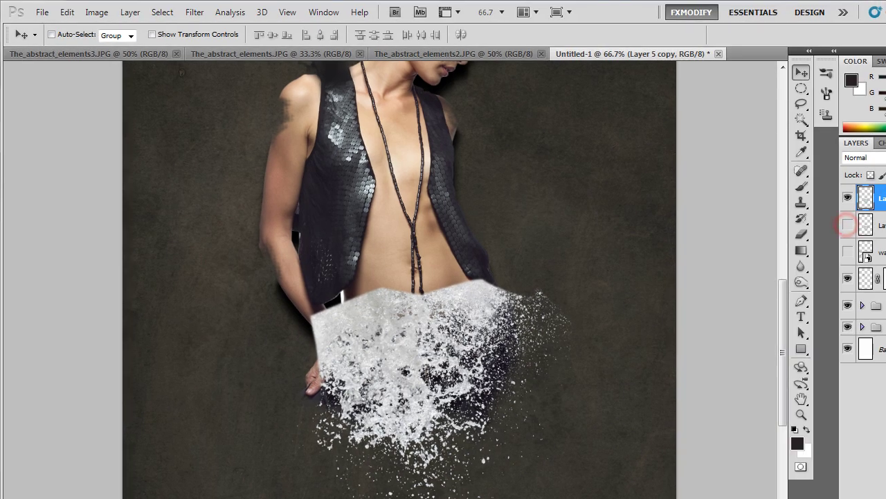
{"action": "mouse_move", "coordinate": [883, 199]}
{"action": "left_mouse_down"}
{"action": "mouse_move", "coordinate": [882, 326]}
{"action": "mouse_move", "coordinate": [865, 320]}
{"action": "left_mouse_up"}
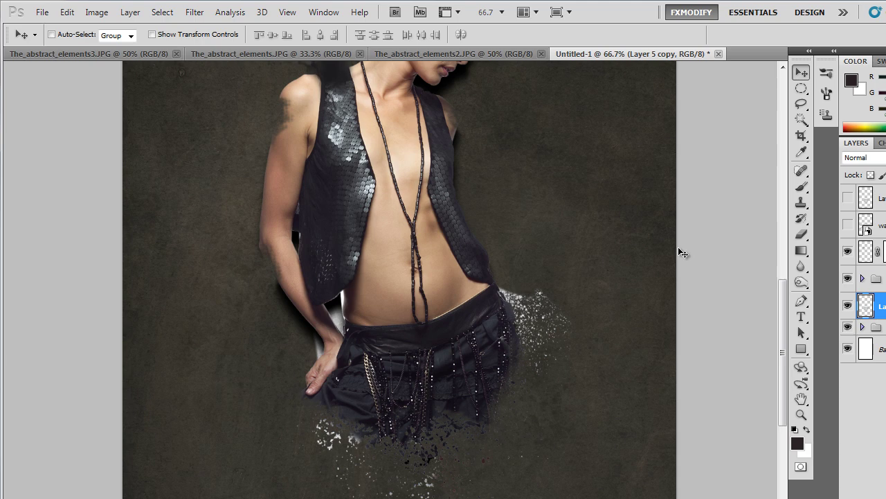
- Shift the splash copy down and right so it sprays out from under the skirt
{"action": "key", "text": "alt+bracketright"}
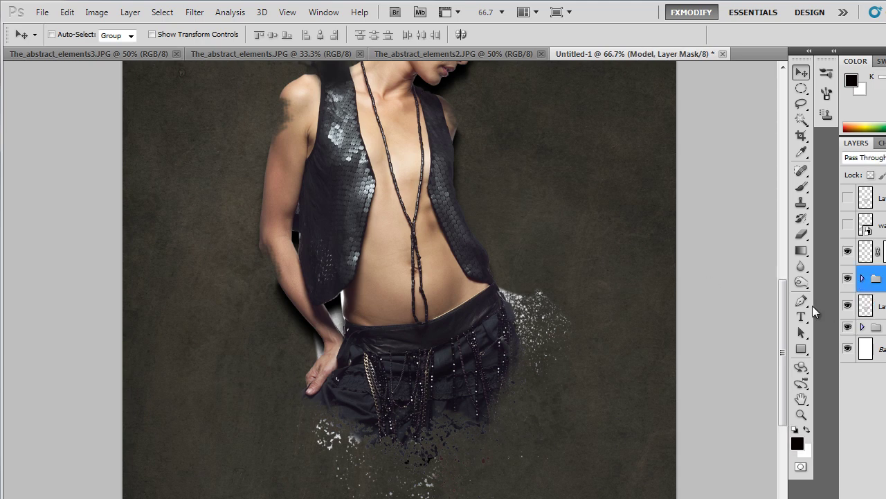
{"action": "left_click", "coordinate": [885, 312]}
{"action": "left_click_drag", "start_coordinate": [583, 359], "coordinate": [583, 375]}
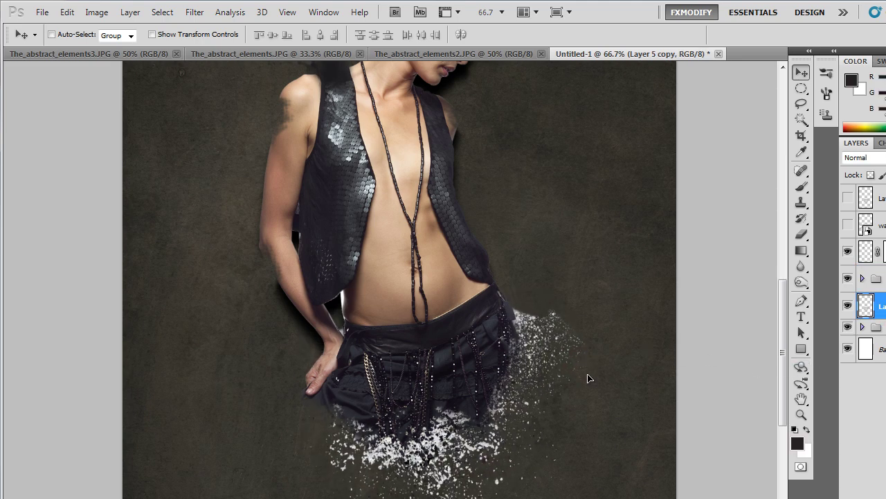
{"action": "scroll", "coordinate": [534, 366], "scroll_direction": "down", "scroll_amount": 3}
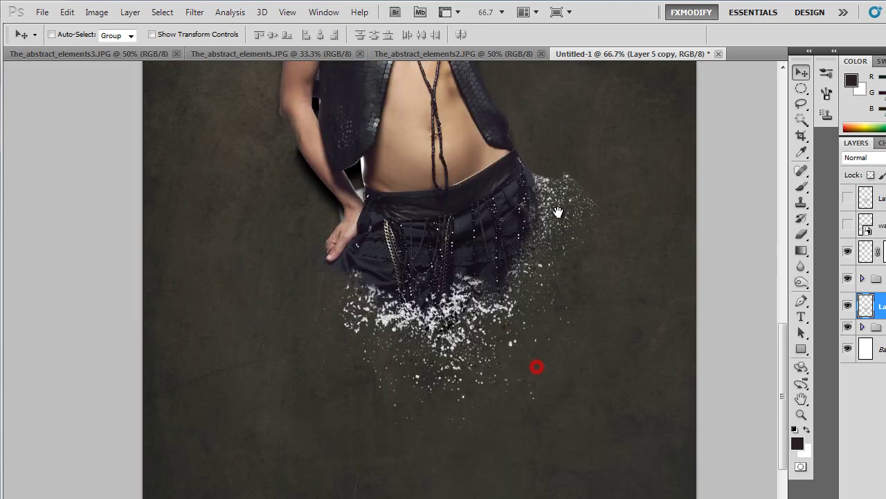
{"action": "scroll", "coordinate": [495, 406], "scroll_direction": "up", "scroll_amount": 5}
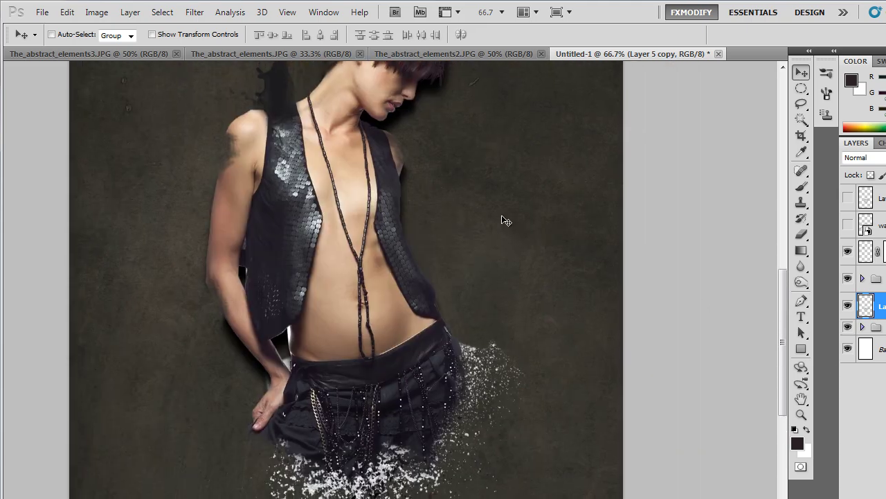
- Set the splash copy's Hue/Saturation Lightness to -100, turning it black
{"action": "left_click", "coordinate": [96, 12]}
{"action": "mouse_move", "coordinate": [118, 47]}
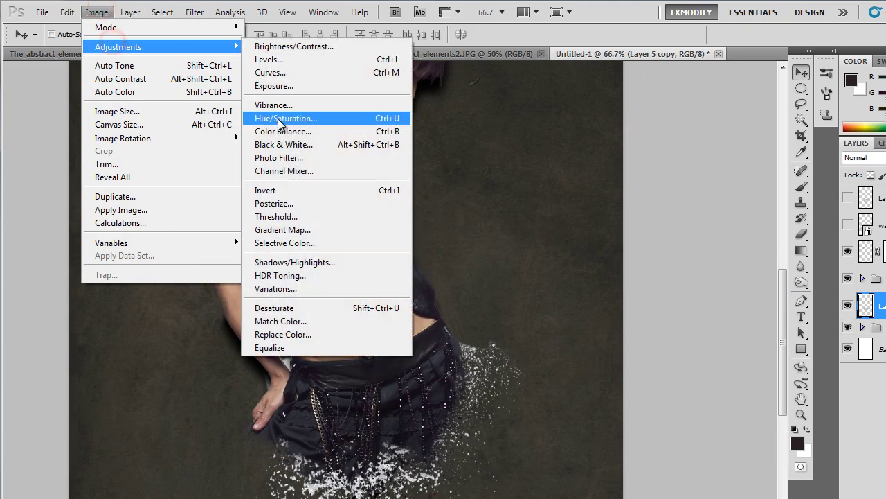
{"action": "left_click", "coordinate": [280, 119]}
{"action": "left_click_drag", "start_coordinate": [714, 298], "coordinate": [670, 301]}
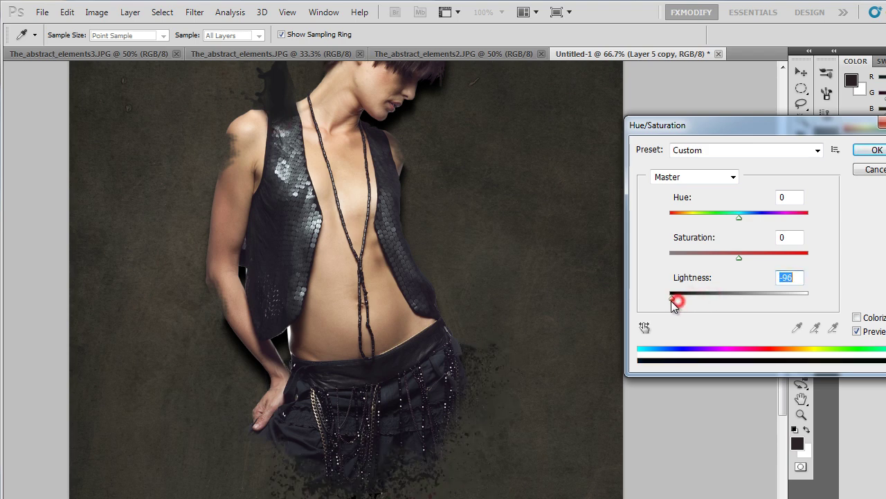
{"action": "left_click_drag", "start_coordinate": [671, 302], "coordinate": [669, 306]}
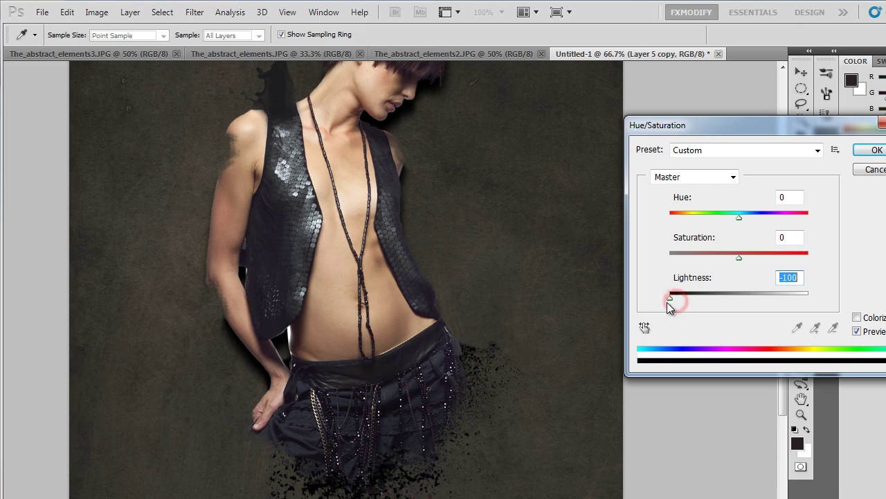
- Duplicate the black splatter, then rotate, scale down and place the copy beside the model's torso
{"action": "left_click", "coordinate": [865, 153]}
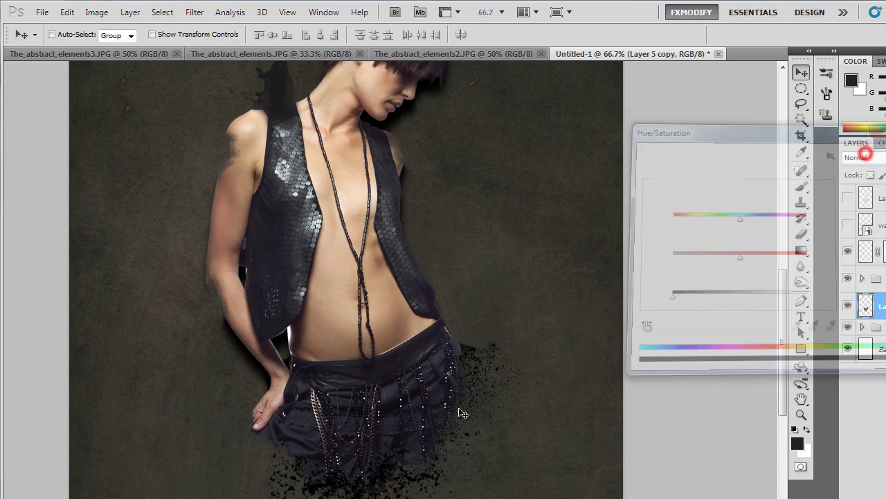
{"action": "mouse_move", "coordinate": [433, 366]}
{"action": "left_mouse_down"}
{"action": "mouse_move", "coordinate": [434, 242]}
{"action": "mouse_move", "coordinate": [405, 376]}
{"action": "mouse_move", "coordinate": [411, 466]}
{"action": "left_mouse_up"}
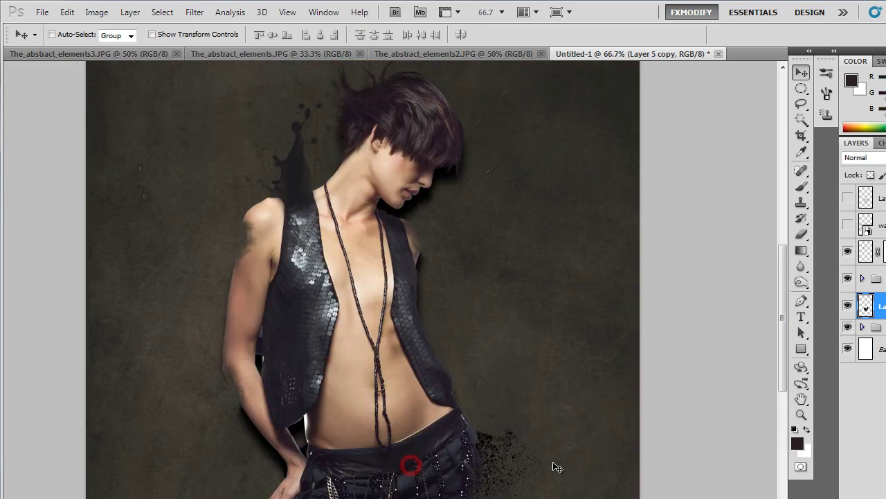
{"action": "key", "text": "ctrl+j"}
{"action": "left_click_drag", "start_coordinate": [466, 444], "coordinate": [407, 271]}
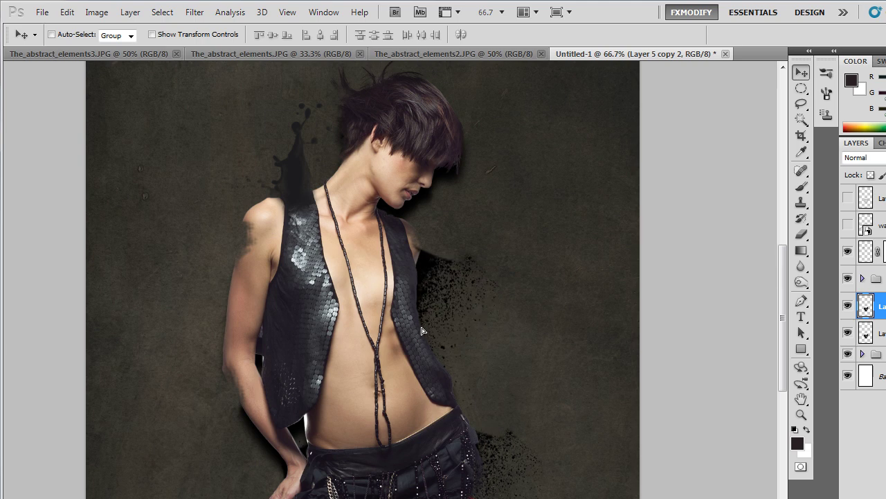
{"action": "key", "text": "ctrl+t"}
{"action": "left_click_drag", "start_coordinate": [572, 254], "coordinate": [322, 129]}
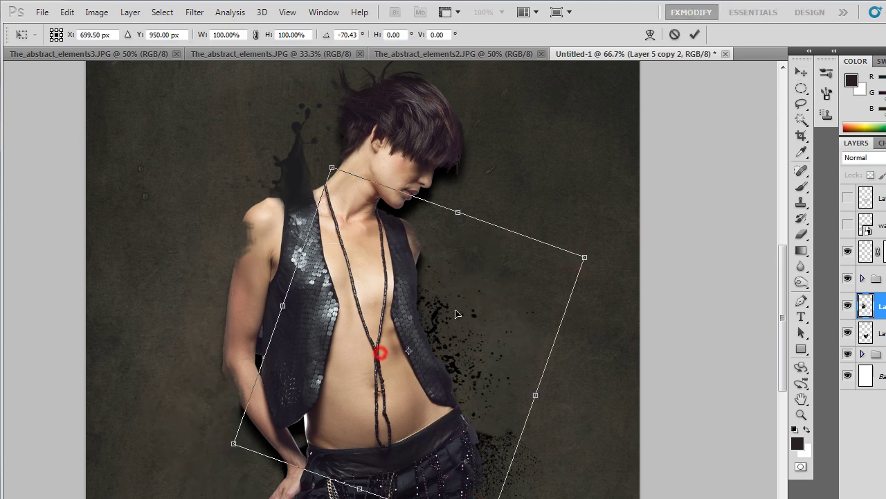
{"action": "left_click_drag", "start_coordinate": [376, 350], "coordinate": [457, 316]}
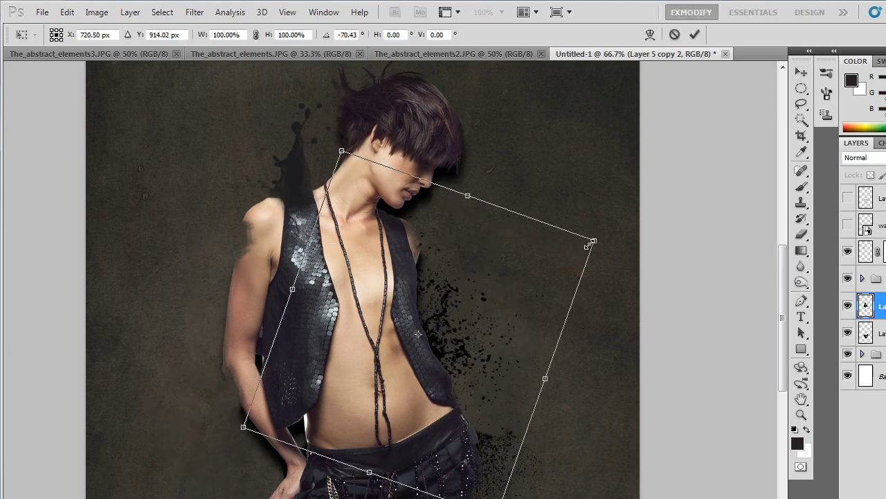
{"action": "left_click_drag", "start_coordinate": [588, 243], "coordinate": [561, 262]}
{"action": "mouse_move", "coordinate": [478, 331]}
{"action": "left_mouse_down"}
{"action": "mouse_move", "coordinate": [487, 302]}
{"action": "mouse_move", "coordinate": [445, 337]}
{"action": "mouse_move", "coordinate": [333, 239]}
{"action": "left_mouse_up"}
{"action": "key", "text": "Return"}
- Place another splatter copy above the model, shrunk to 63% and tilted over her left shoulder
{"action": "key", "text": "ctrl+j"}
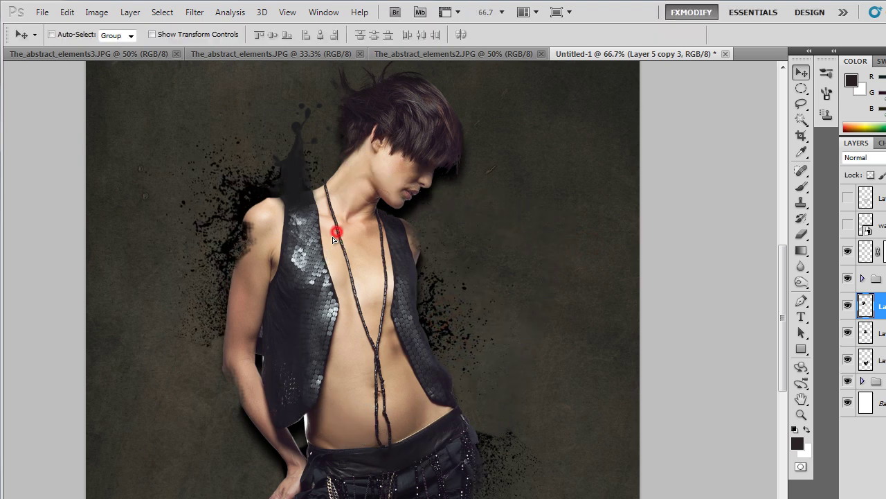
{"action": "key", "text": "ctrl+j"}
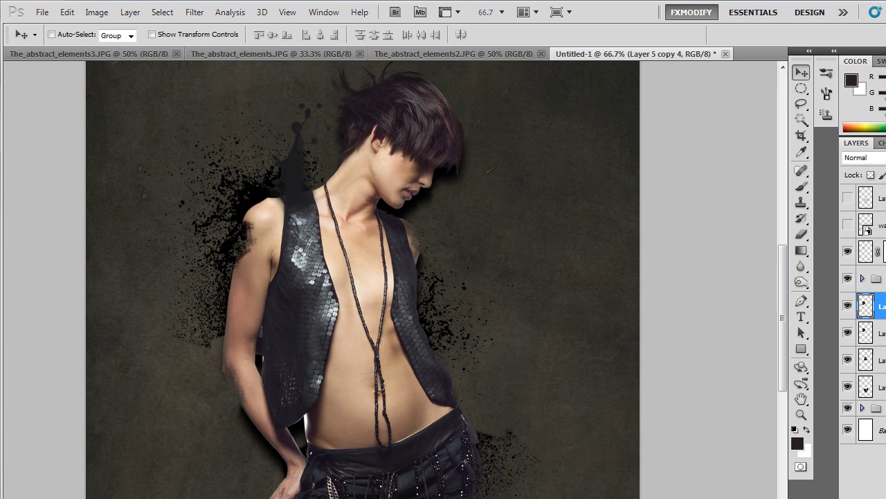
{"action": "left_click_drag", "start_coordinate": [866, 305], "coordinate": [870, 248]}
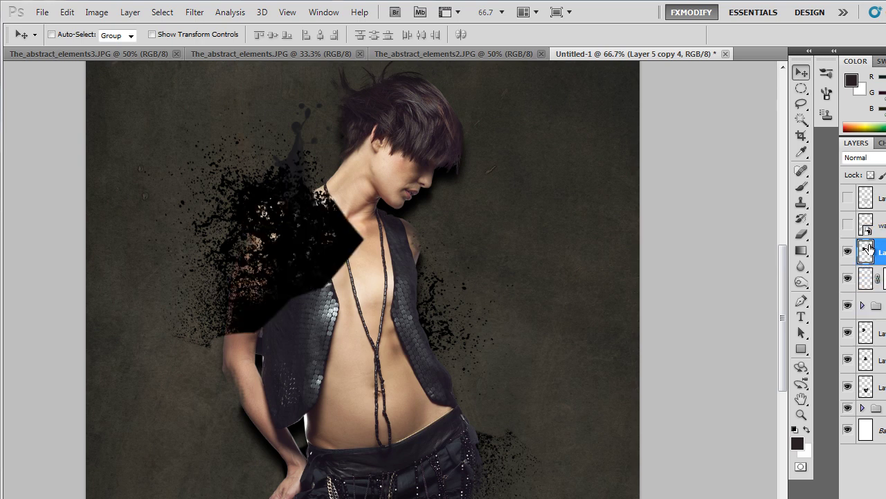
{"action": "left_click_drag", "start_coordinate": [354, 265], "coordinate": [334, 241]}
{"action": "key", "text": "ctrl+t"}
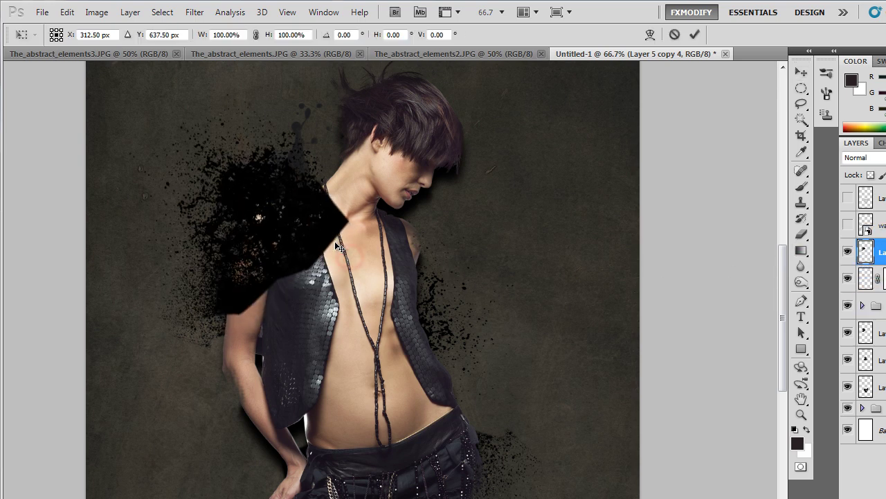
{"action": "mouse_move", "coordinate": [109, 332]}
{"action": "left_mouse_down"}
{"action": "mouse_move", "coordinate": [163, 276]}
{"action": "mouse_move", "coordinate": [153, 285]}
{"action": "left_mouse_up"}
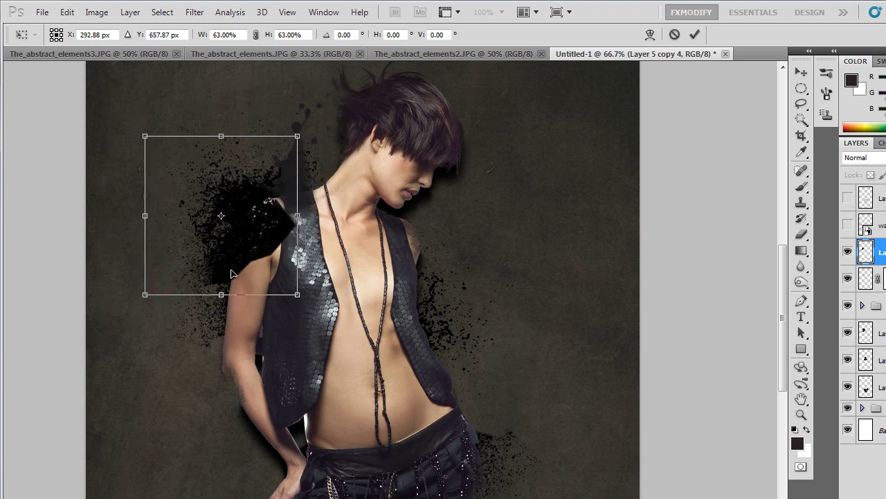
{"action": "left_click_drag", "start_coordinate": [358, 293], "coordinate": [270, 263]}
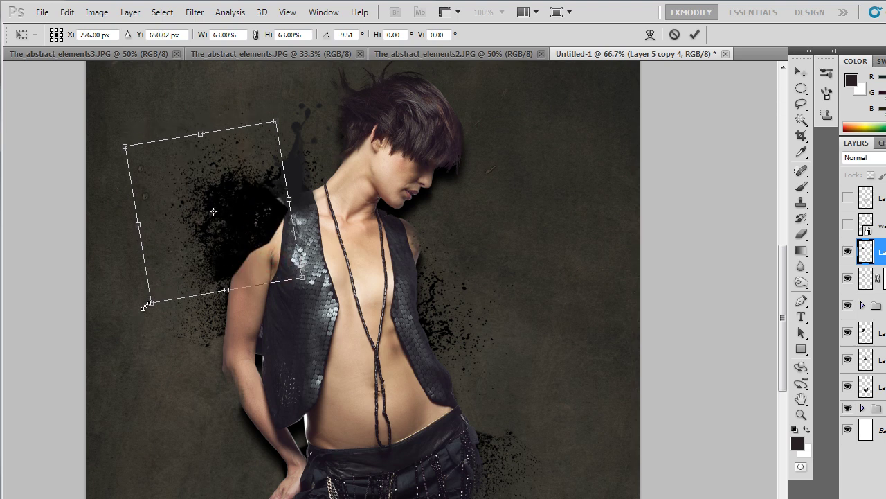
{"action": "key", "text": "Return"}
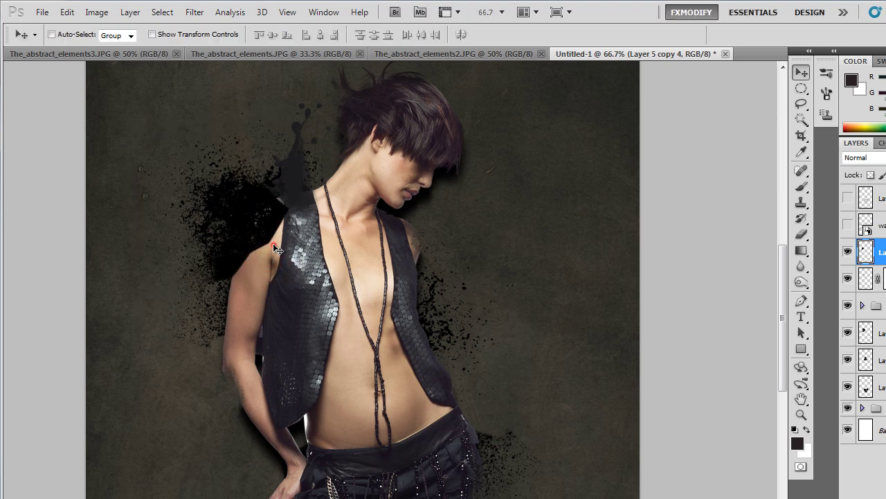
- Give the shoulder splatter a Color Overlay using a beige skin tone sampled from the shoulder
{"action": "key", "text": "z"}
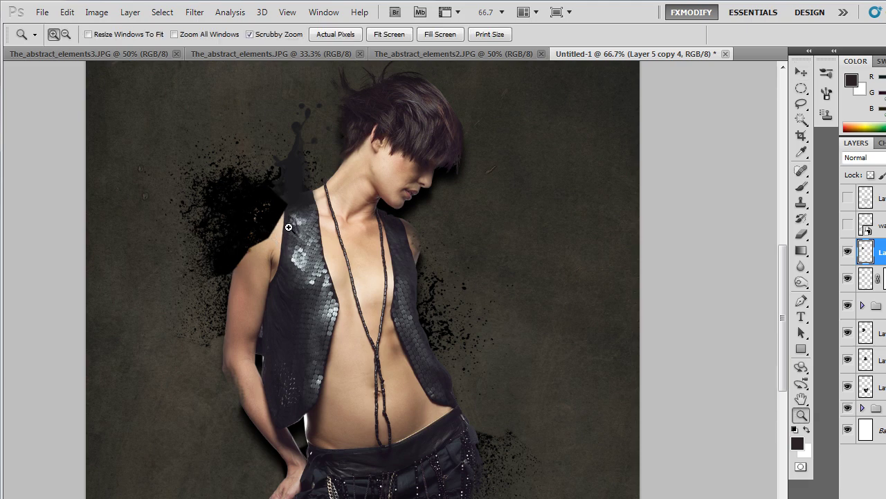
{"action": "left_click", "coordinate": [288, 228]}
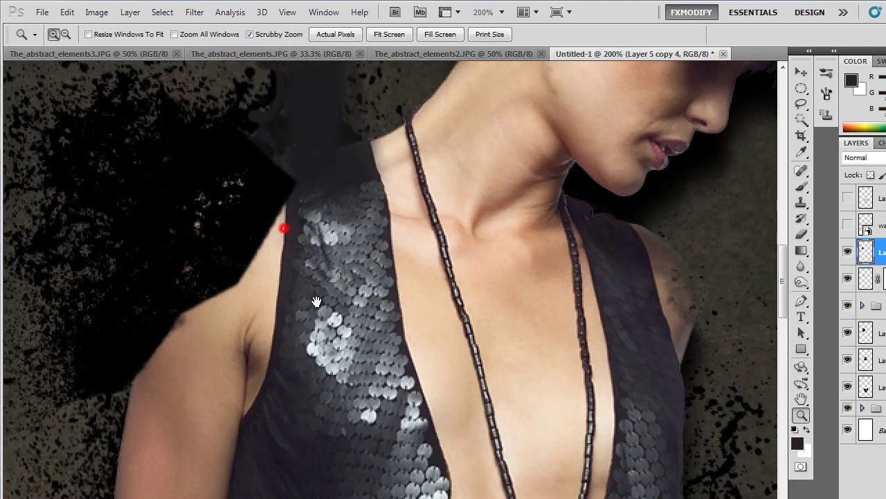
{"action": "left_click", "coordinate": [285, 226]}
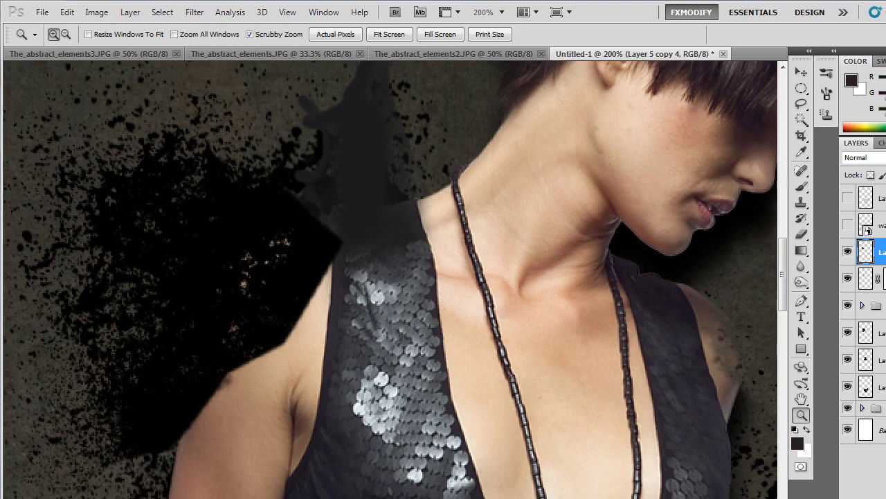
{"action": "right_click", "coordinate": [859, 251]}
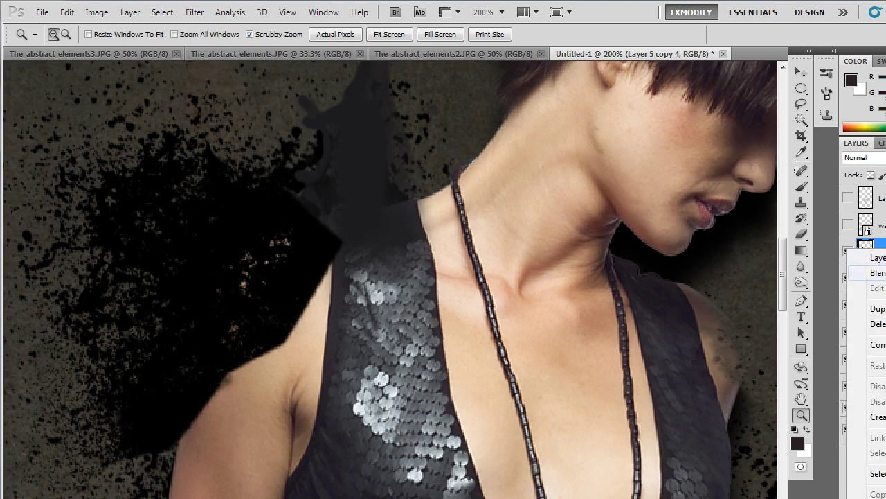
{"action": "left_click", "coordinate": [862, 273]}
{"action": "left_click", "coordinate": [531, 388]}
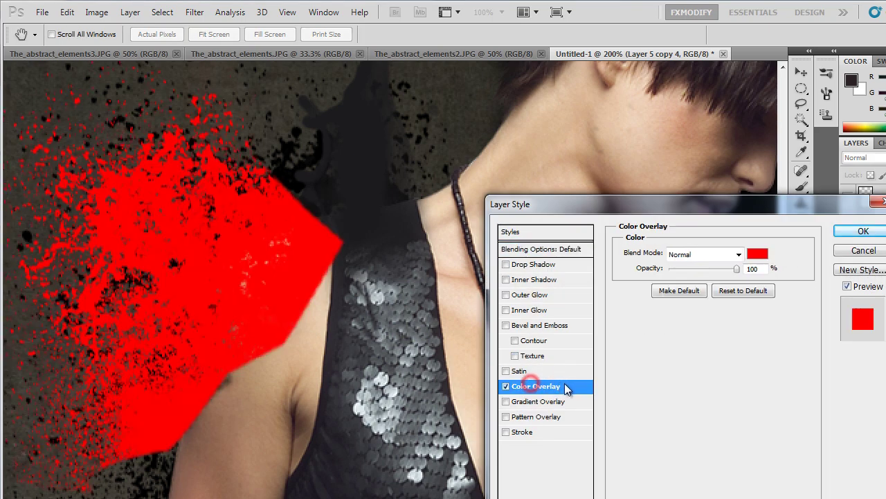
{"action": "left_click", "coordinate": [759, 254]}
{"action": "left_click", "coordinate": [316, 311]}
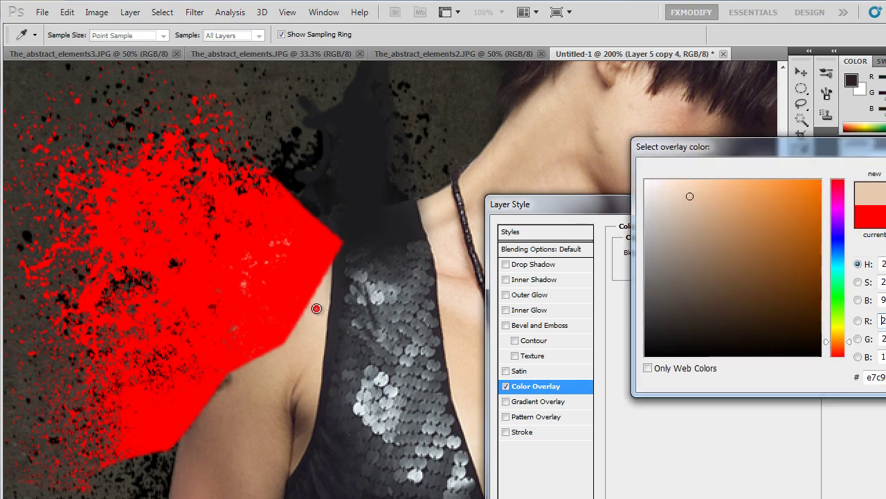
{"action": "left_click", "coordinate": [258, 374]}
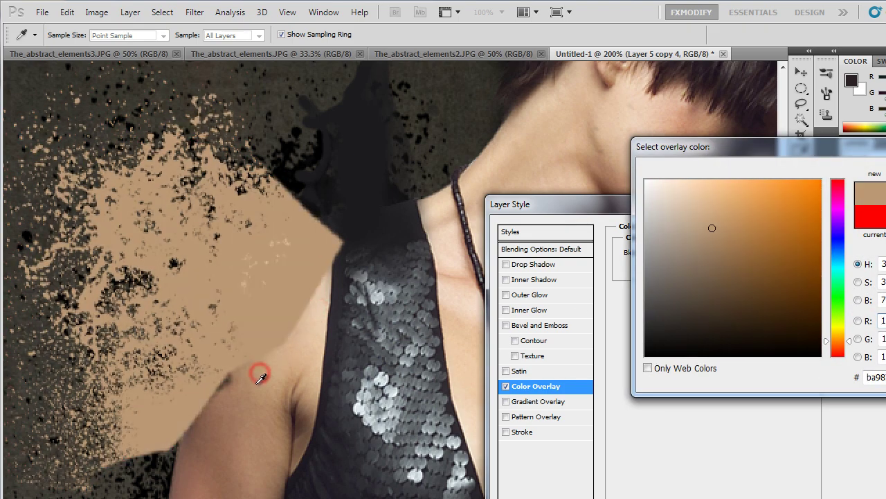
{"action": "left_click", "coordinate": [316, 315]}
{"action": "key", "text": "Return"}
{"action": "key", "text": "Return"}
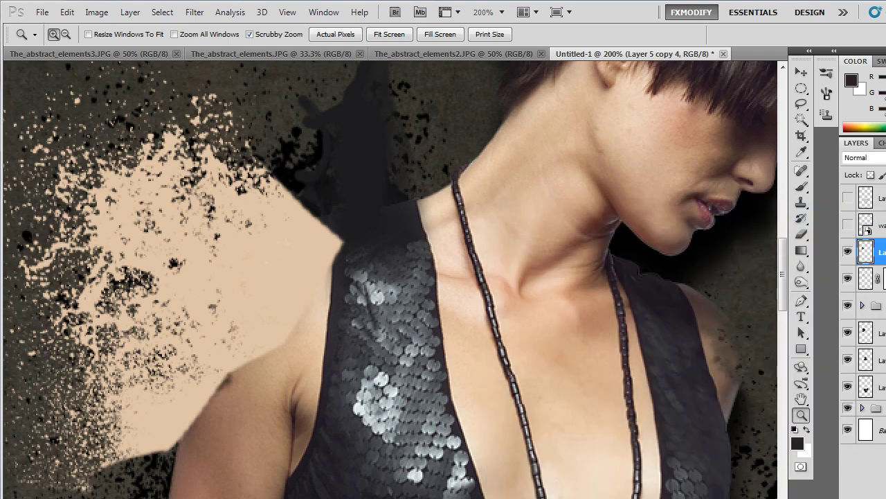
- Add a mask to the skin-toned splatter and paint out most of it left of the shoulder
{"action": "left_click", "coordinate": [297, 315], "text": "alt"}
{"action": "key", "text": "b"}
{"action": "left_click_drag", "start_coordinate": [319, 294], "coordinate": [281, 354]}
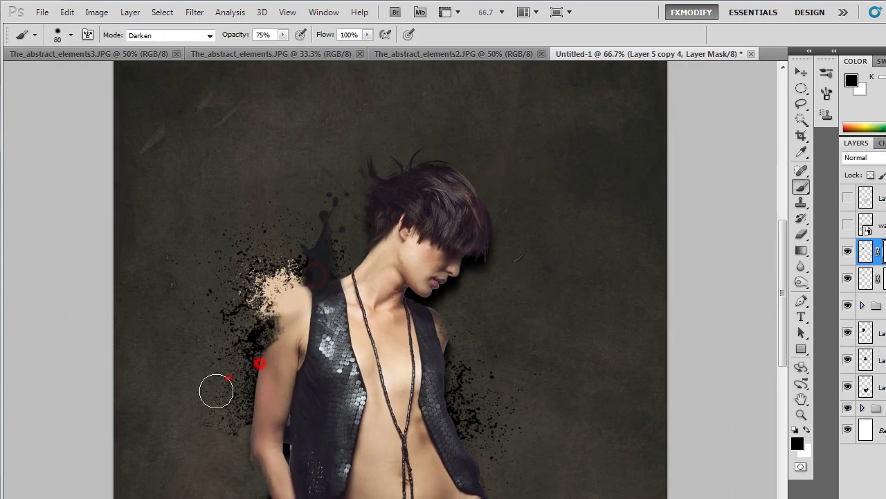
{"action": "key", "text": "v"}
{"action": "mouse_move", "coordinate": [350, 354]}
{"action": "left_mouse_down"}
{"action": "mouse_move", "coordinate": [367, 238]}
{"action": "mouse_move", "coordinate": [371, 327]}
{"action": "mouse_move", "coordinate": [348, 258]}
{"action": "left_mouse_up"}
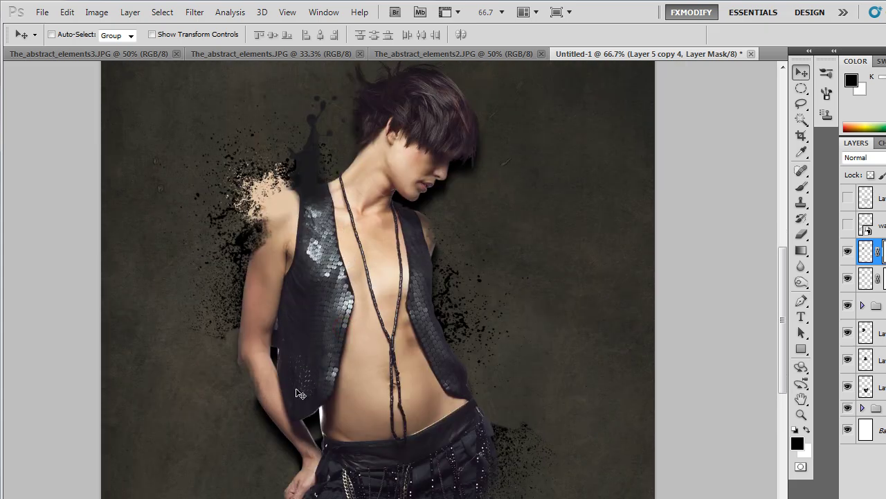
- Duplicate the shoulder splash, then rotate and move the copy onto the lower arm near the wrist
{"action": "key", "text": "ctrl+j"}
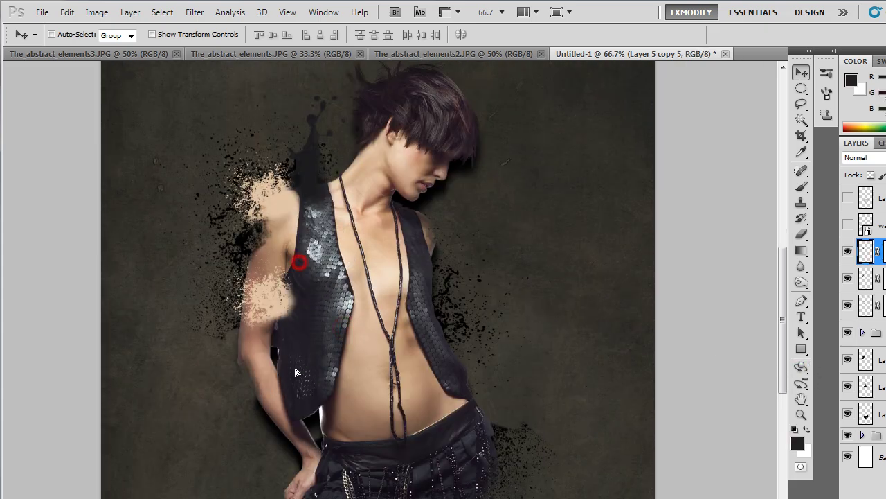
{"action": "left_click_drag", "start_coordinate": [299, 138], "coordinate": [295, 267]}
{"action": "key", "text": "ctrl+t"}
{"action": "left_click_drag", "start_coordinate": [232, 218], "coordinate": [279, 218]}
{"action": "left_click_drag", "start_coordinate": [263, 307], "coordinate": [261, 380]}
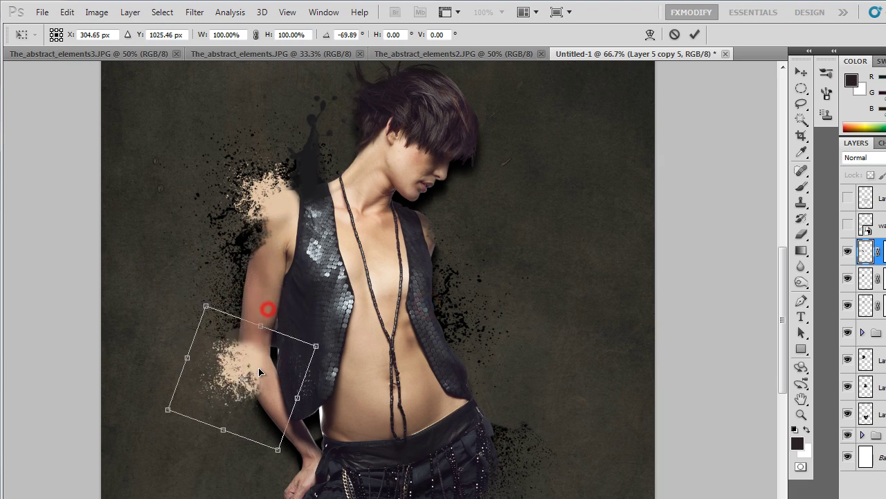
{"action": "key", "text": "Return"}
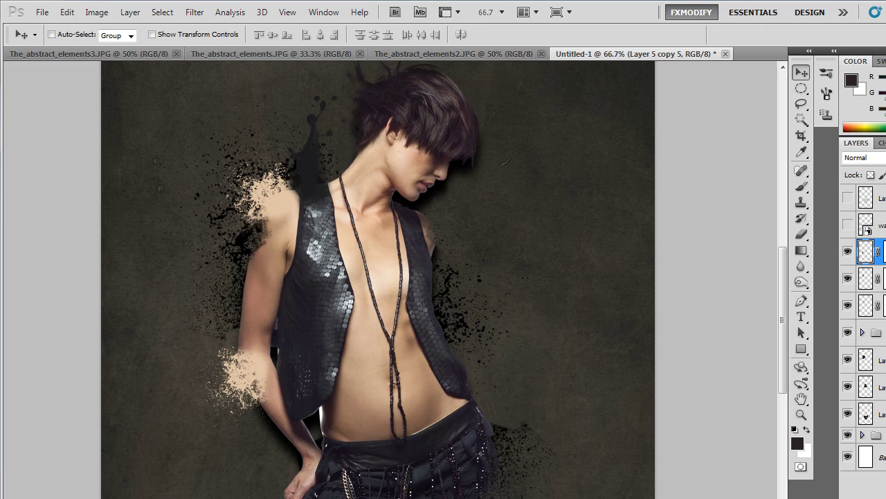
- Recolour the lower-arm splash's Color Overlay with a skin tone sampled from the arm
{"action": "left_click", "coordinate": [534, 386]}
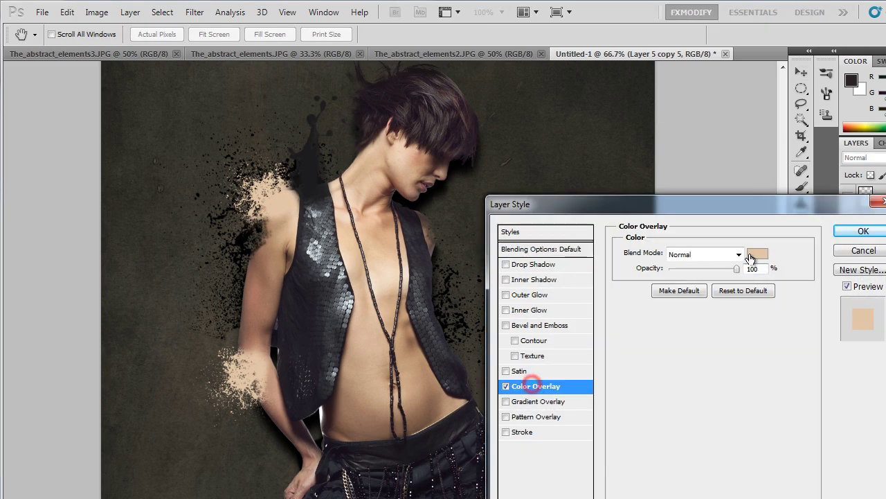
{"action": "left_click", "coordinate": [753, 260]}
{"action": "left_click", "coordinate": [243, 340]}
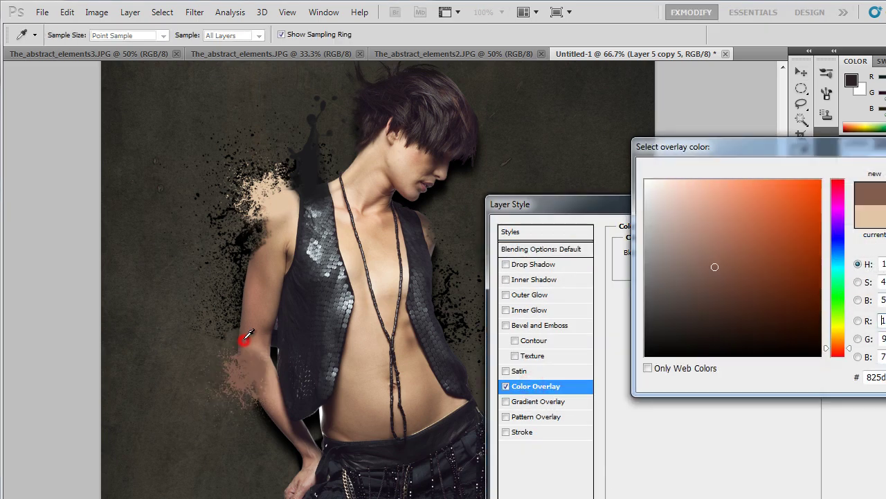
{"action": "left_click", "coordinate": [269, 410]}
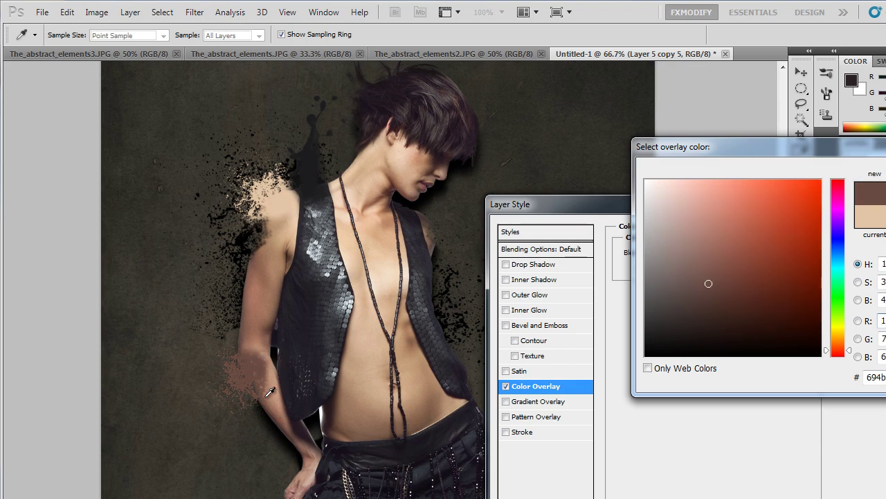
{"action": "left_click", "coordinate": [253, 334]}
{"action": "key", "text": "Return"}
{"action": "key", "text": "Return"}
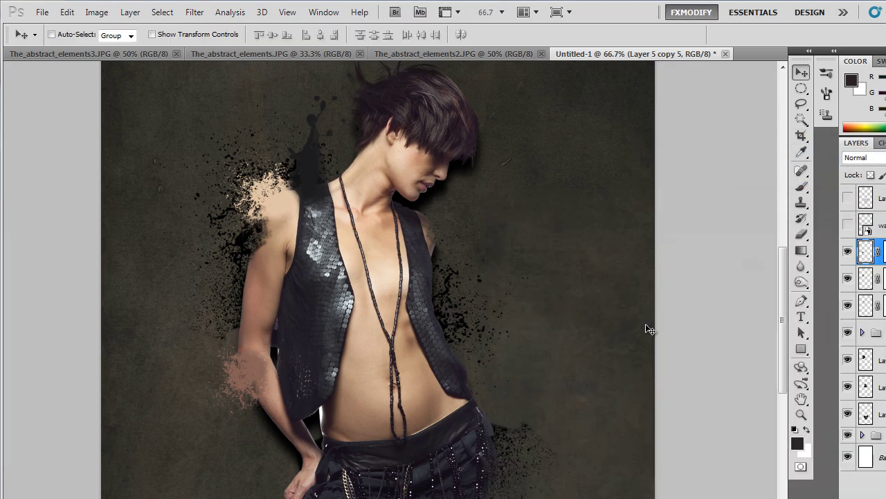
- Paint black on the splash copy's mask to hide it where it covers the arm
{"action": "key", "text": "b"}
{"action": "left_click", "coordinate": [257, 358]}
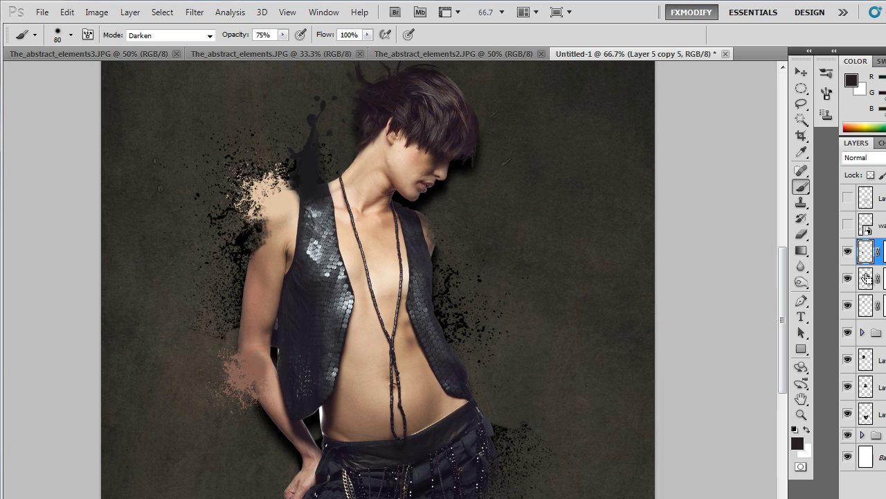
{"action": "left_click", "coordinate": [884, 253]}
{"action": "mouse_move", "coordinate": [262, 361]}
{"action": "left_mouse_down"}
{"action": "mouse_move", "coordinate": [278, 383]}
{"action": "mouse_move", "coordinate": [274, 375]}
{"action": "left_mouse_up"}
{"action": "key", "text": "v"}
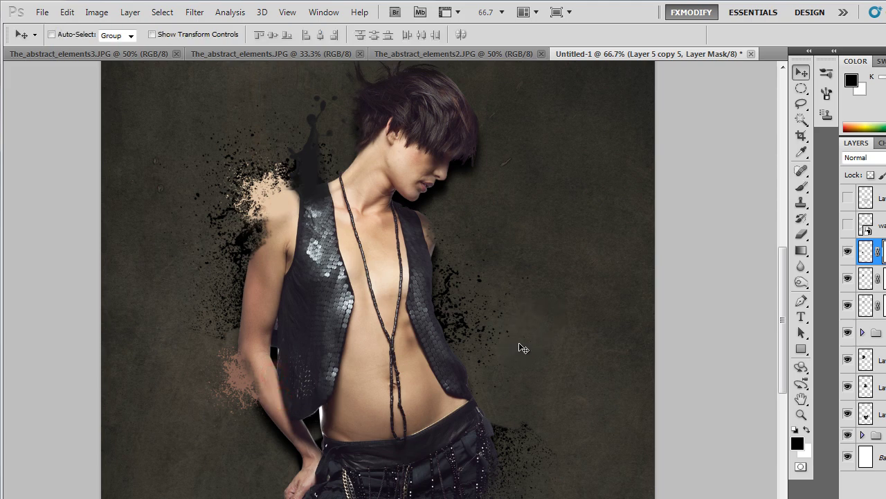
- Recentre the view on the model, expand the model group, and select Layer 3 copy
{"action": "key", "text": "z"}
{"action": "key", "text": "v"}
{"action": "left_click_drag", "start_coordinate": [376, 365], "coordinate": [411, 311]}
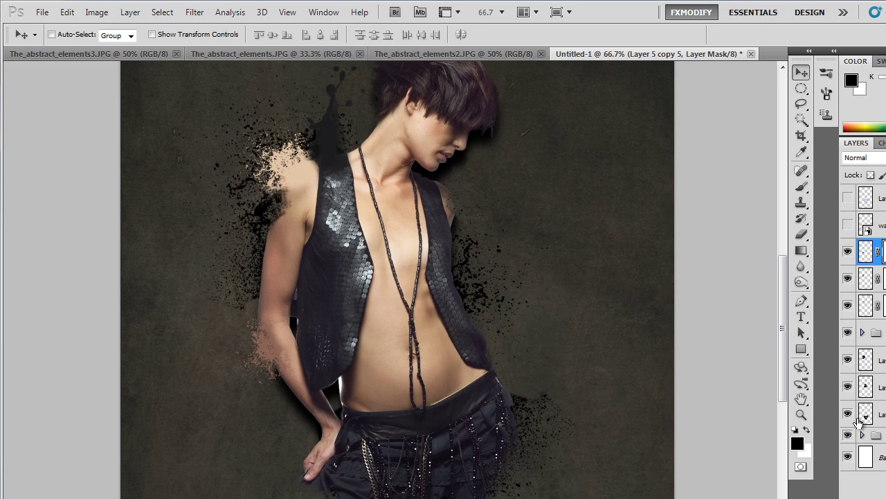
{"action": "left_click", "coordinate": [863, 333]}
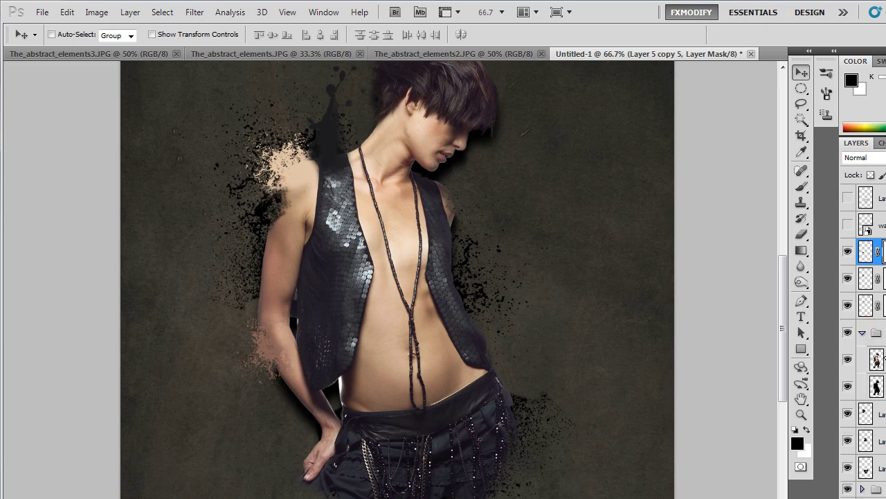
{"action": "left_click", "coordinate": [876, 359]}
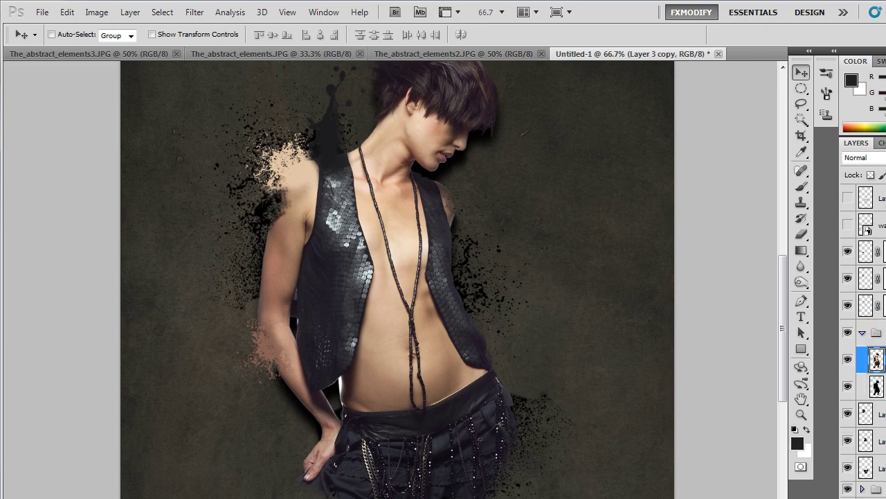
{"action": "left_click_drag", "start_coordinate": [453, 312], "coordinate": [459, 259]}
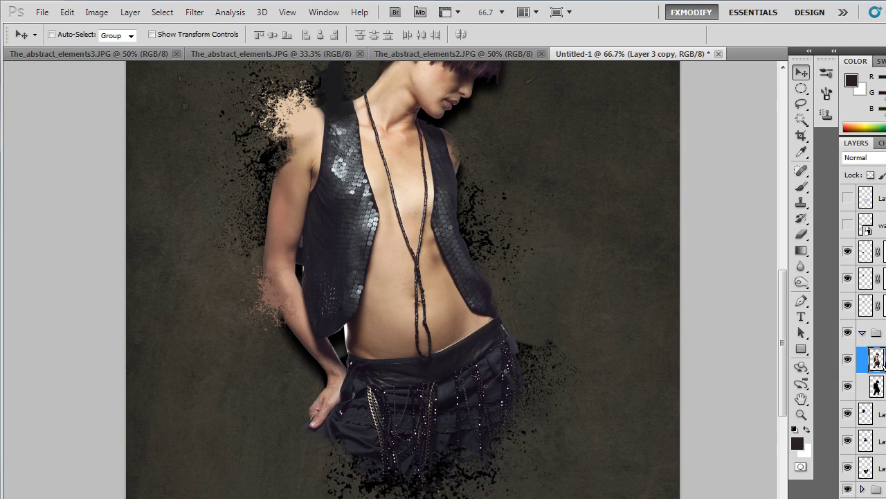
{"action": "left_click_drag", "start_coordinate": [647, 318], "coordinate": [642, 339]}
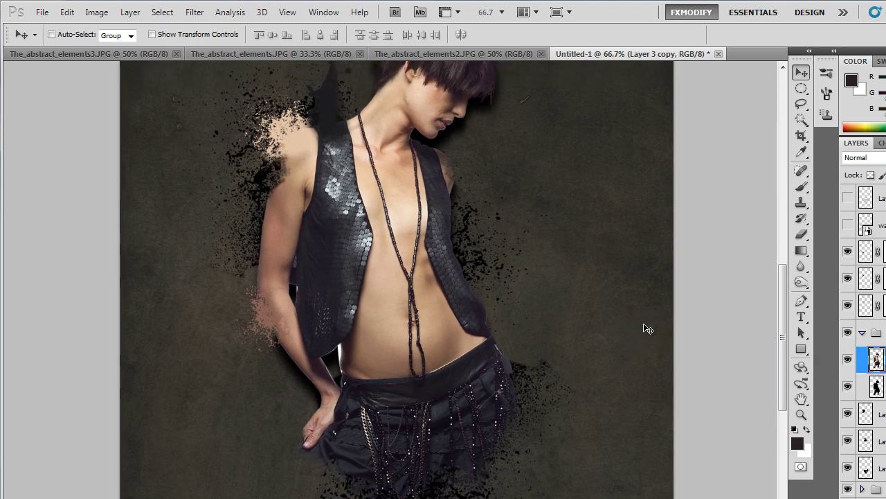
- Duplicate the model layer and shift its hue to -178 so the copy turns blue
{"action": "key", "text": "ctrl+j"}
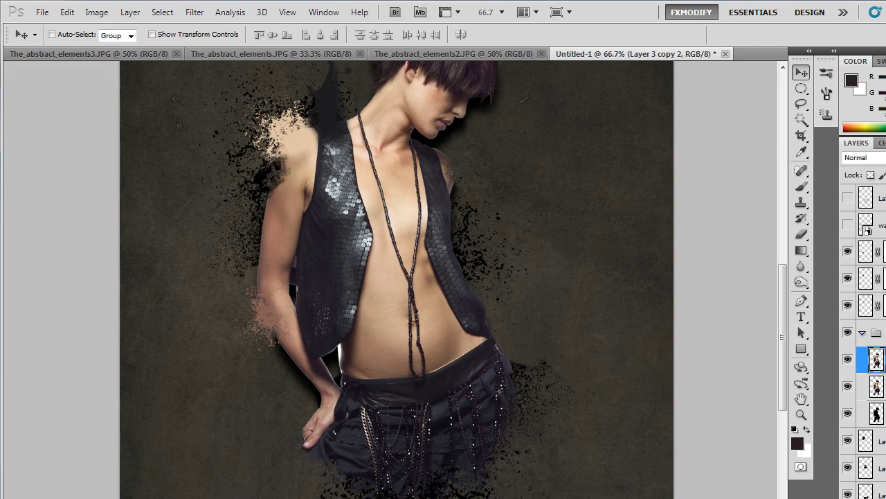
{"action": "left_click", "coordinate": [97, 12]}
{"action": "mouse_move", "coordinate": [118, 47]}
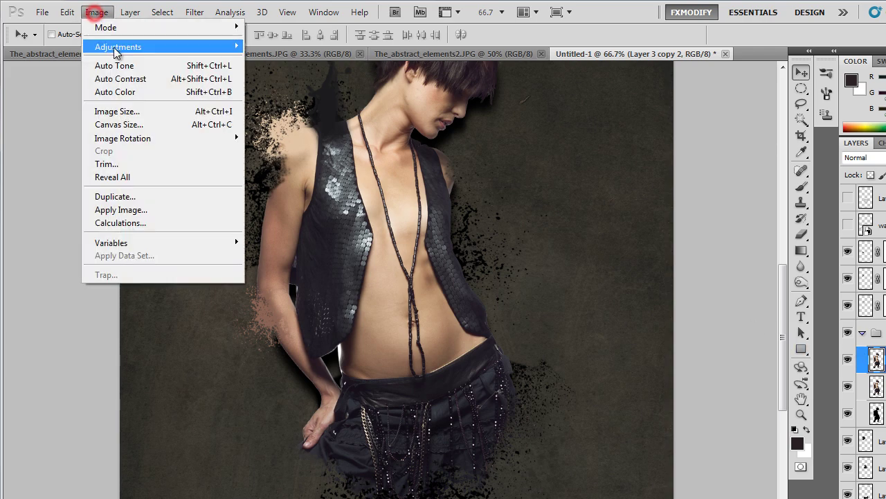
{"action": "left_click", "coordinate": [286, 118]}
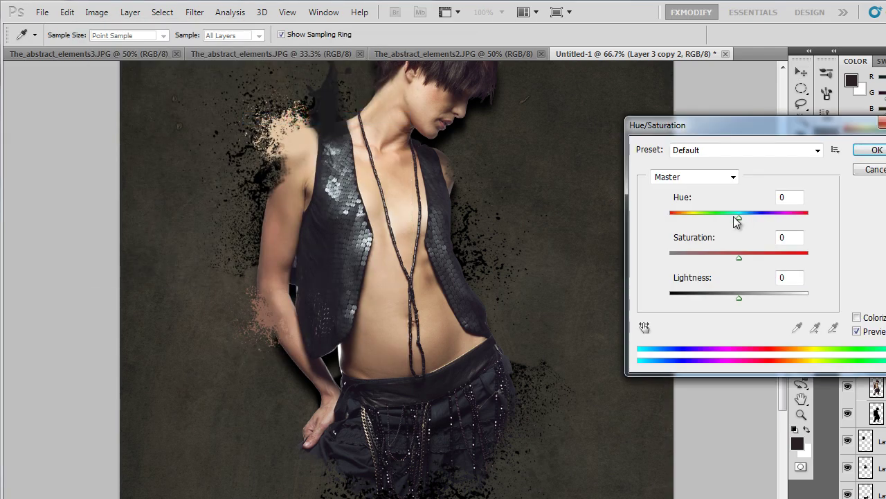
{"action": "left_click_drag", "start_coordinate": [736, 216], "coordinate": [684, 220]}
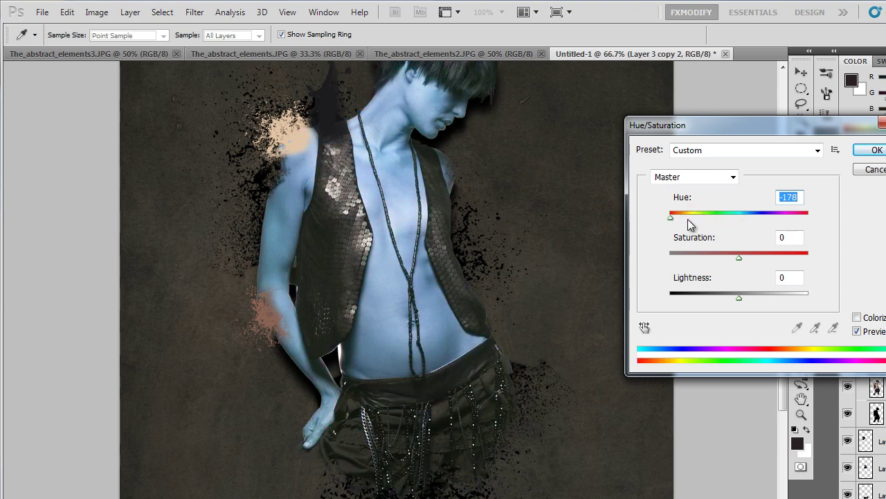
{"action": "key", "text": "Tab"}
{"action": "left_click", "coordinate": [874, 150]}
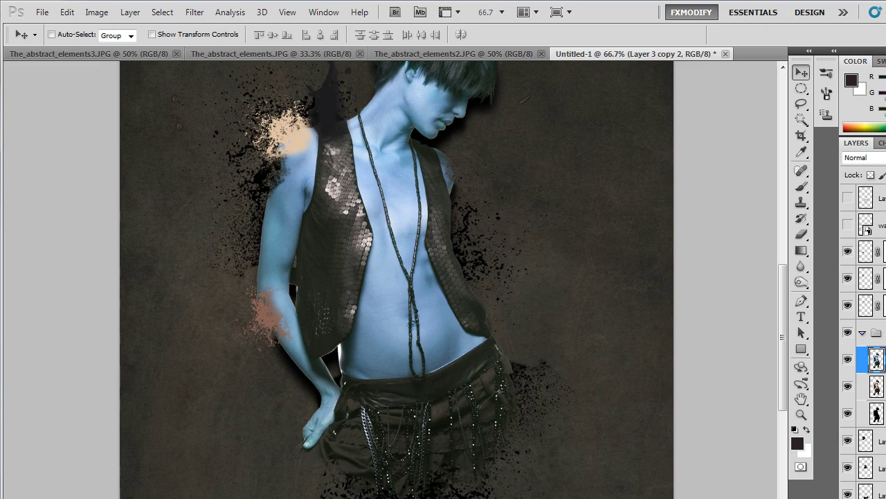
- Duplicate the blue copy, shift its hue to +114 for pink, and hide it with a black mask
{"action": "key", "text": "ctrl+j"}
{"action": "key", "text": "ctrl+u"}
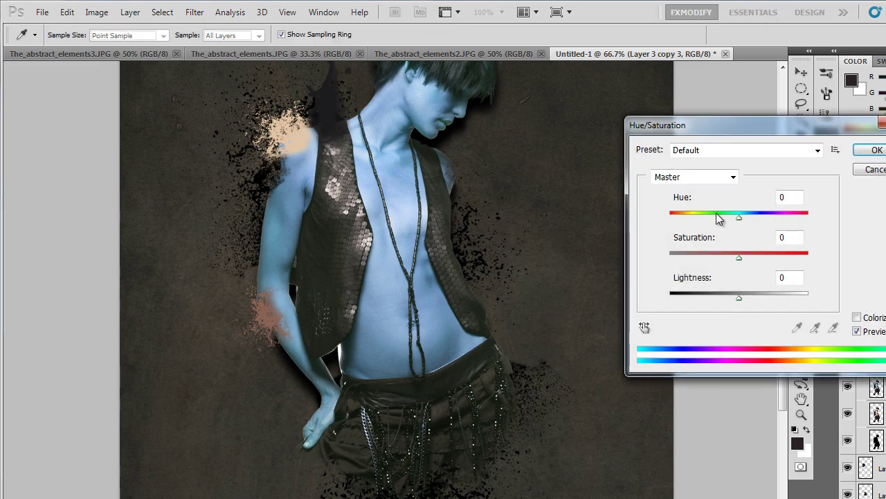
{"action": "left_click", "coordinate": [717, 217]}
{"action": "left_click_drag", "start_coordinate": [761, 219], "coordinate": [787, 218]}
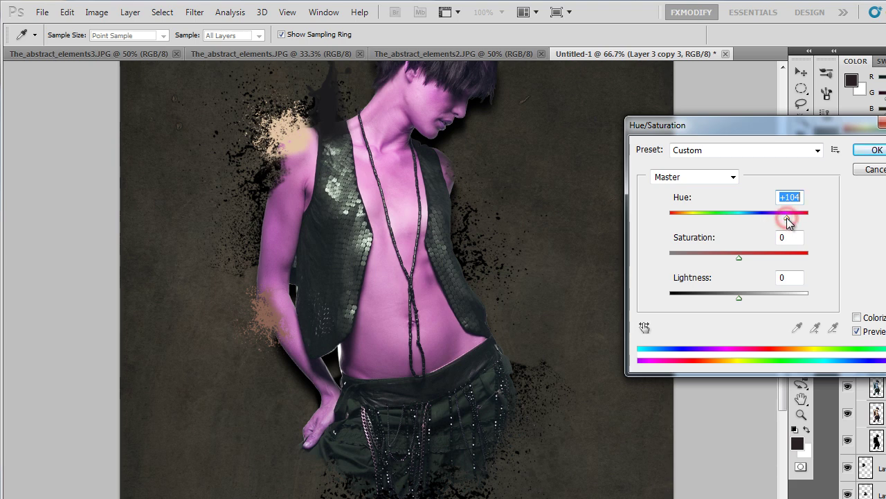
{"action": "left_click_drag", "start_coordinate": [787, 218], "coordinate": [790, 218]}
{"action": "key", "text": "Return"}
{"action": "key", "text": "v"}
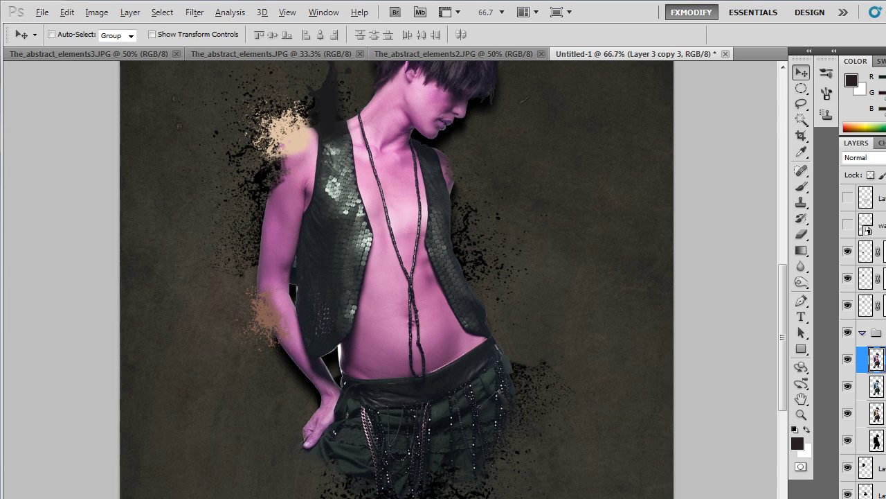
{"action": "key", "text": "ctrl+i"}
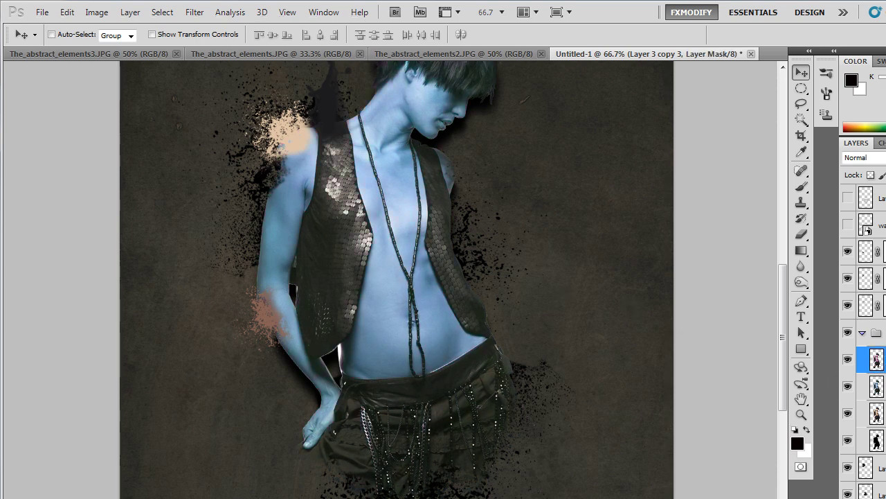
- Hide the blue copy with a black mask and pick a small splatter brush tip
{"action": "key", "text": "alt+bracketleft"}
{"action": "key", "text": "ctrl+i"}
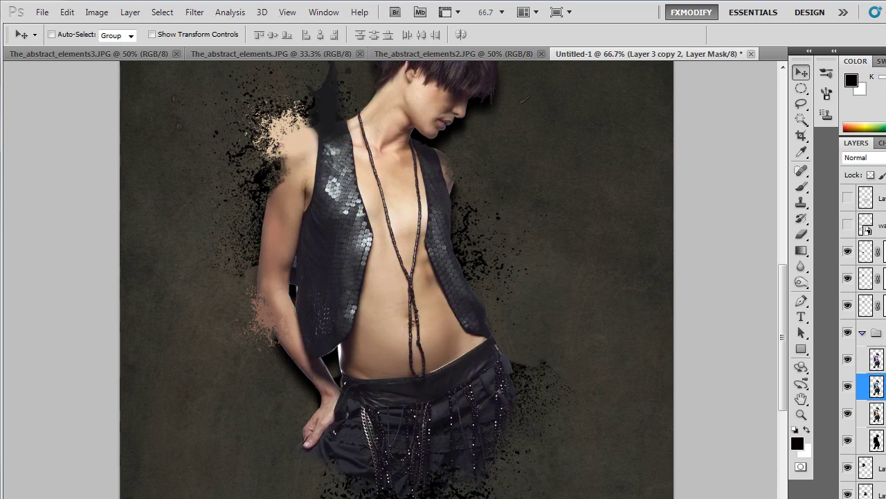
{"action": "key", "text": "b"}
{"action": "right_click", "coordinate": [417, 300]}
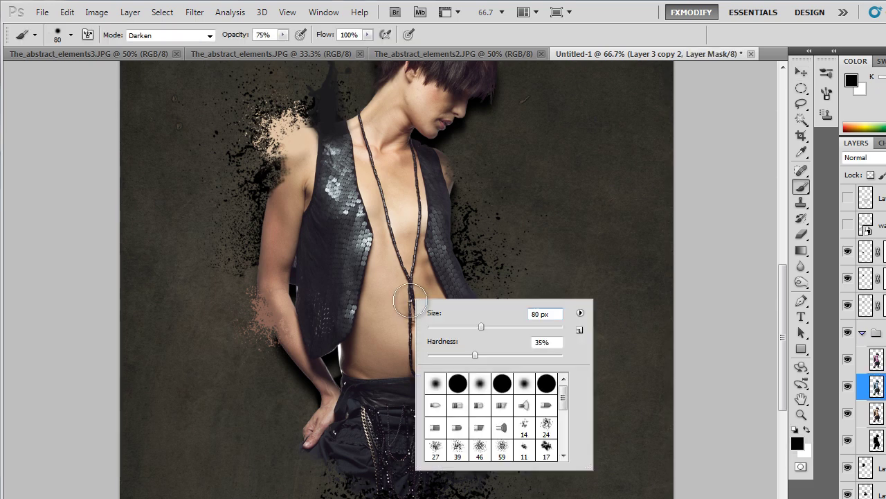
{"action": "left_click_drag", "start_coordinate": [563, 395], "coordinate": [564, 404]}
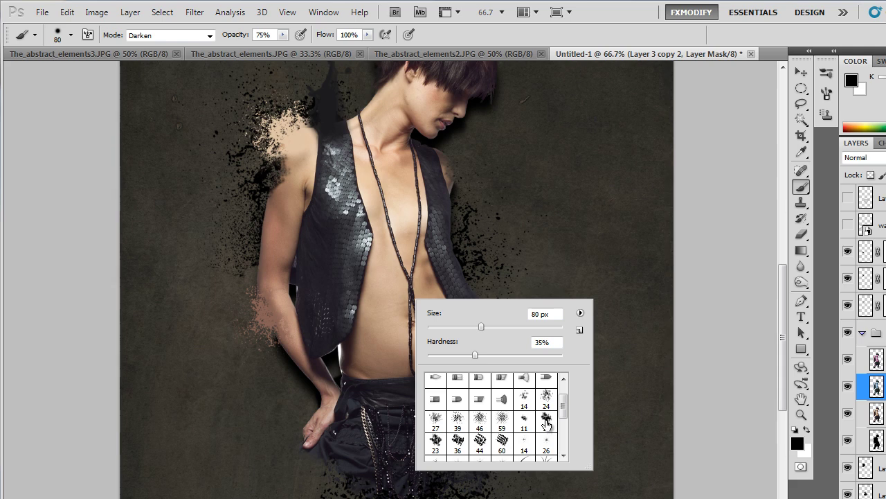
{"action": "left_click", "coordinate": [547, 420]}
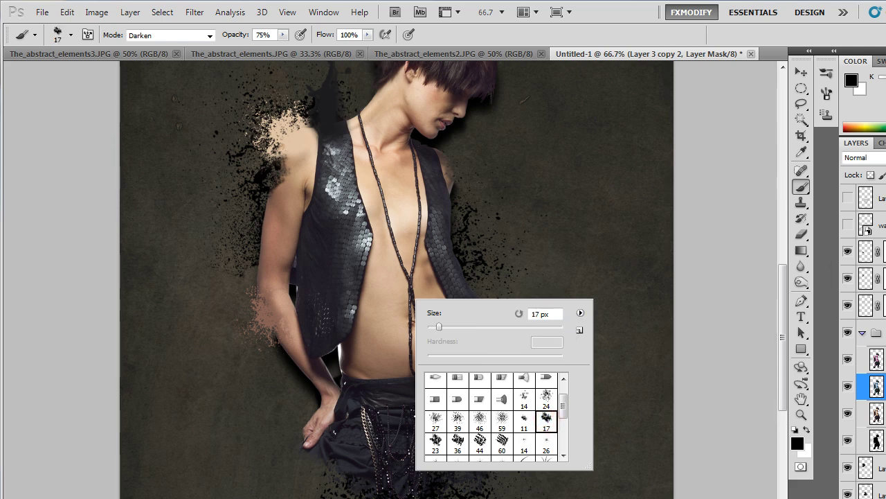
{"action": "key", "text": "Return"}
- On the Layer 3 copy 3 mask, paint white in Normal mode for a pink band across the belly
{"action": "key", "text": "x"}
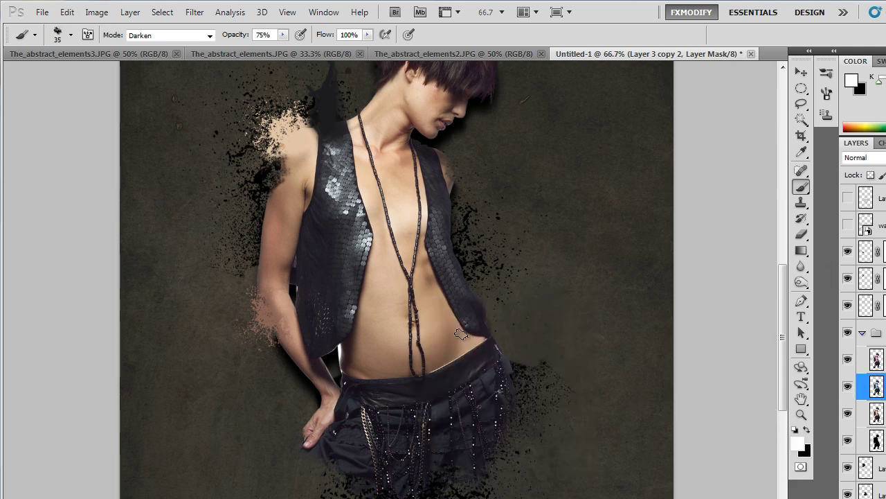
{"action": "key", "text": "bracketright"}
{"action": "key", "text": "bracketright"}
{"action": "left_click", "coordinate": [877, 359]}
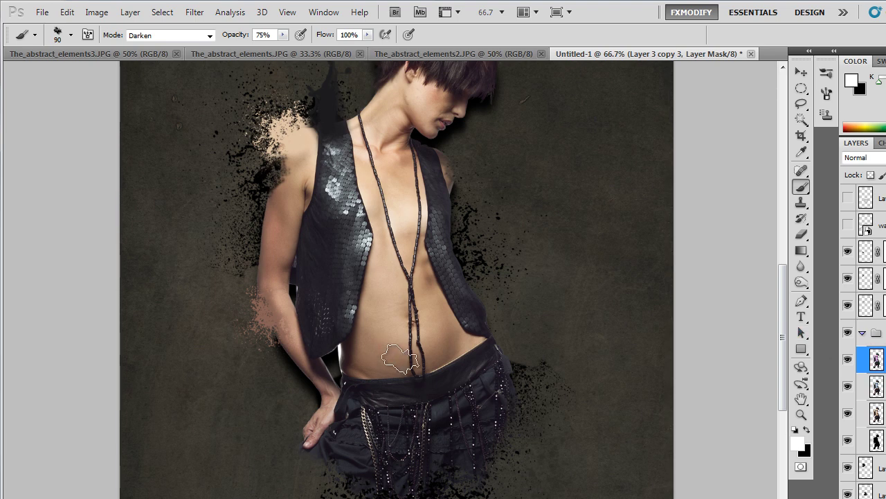
{"action": "key", "text": "bracketright"}
{"action": "key", "text": "bracketright"}
{"action": "key", "text": "bracketright"}
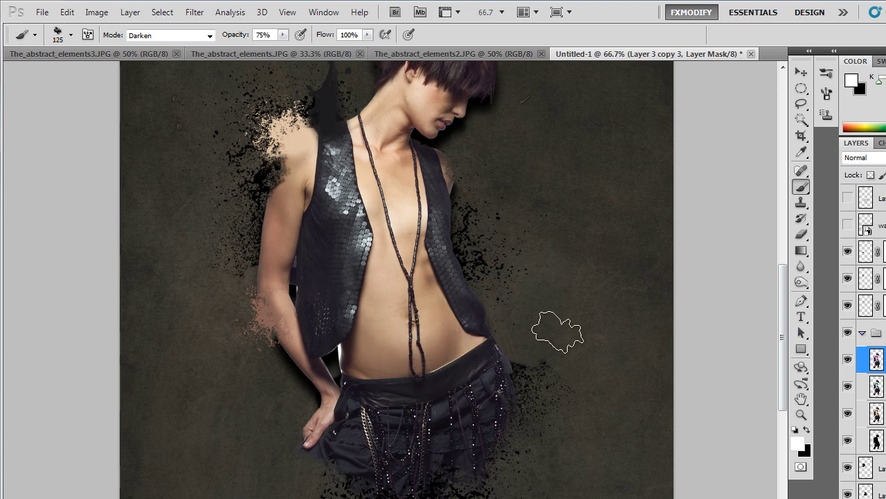
{"action": "left_click", "coordinate": [452, 331]}
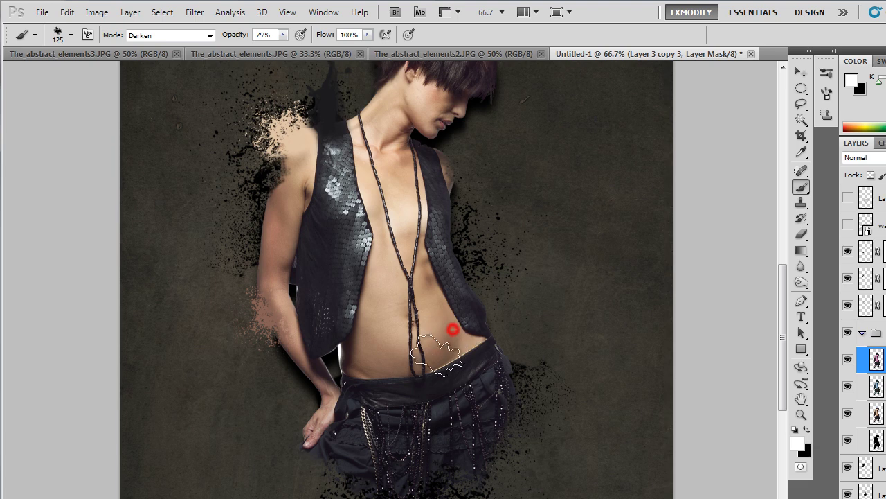
{"action": "left_click", "coordinate": [164, 36]}
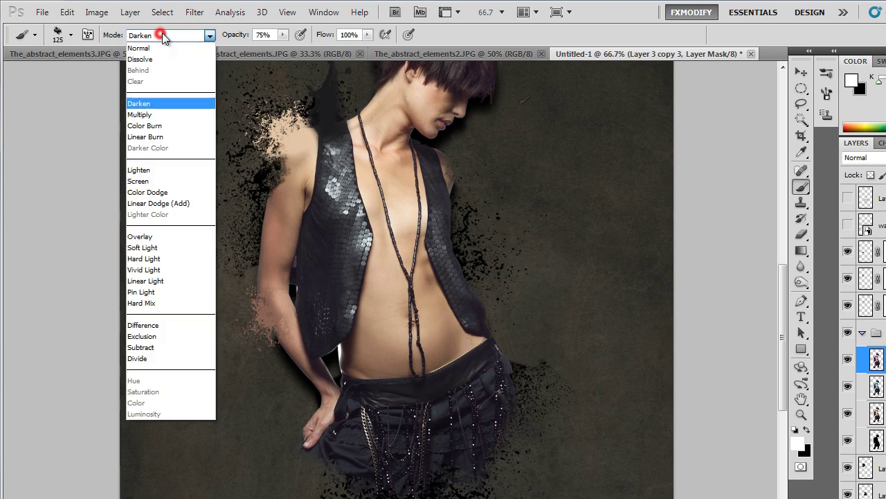
{"action": "left_click", "coordinate": [150, 50]}
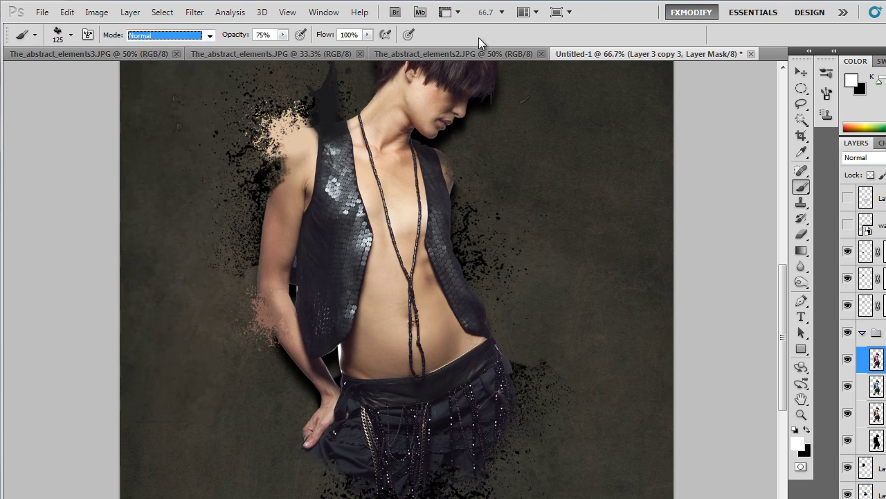
{"action": "left_click", "coordinate": [475, 342]}
{"action": "left_click_drag", "start_coordinate": [475, 342], "coordinate": [385, 361]}
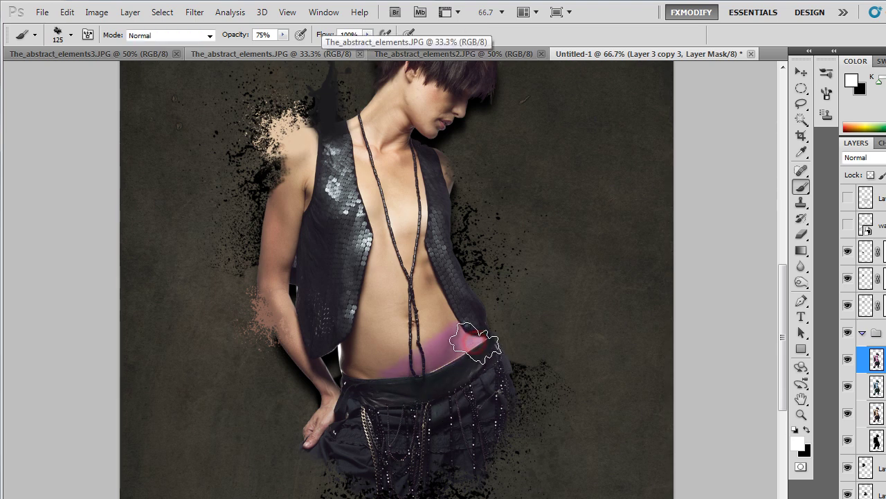
- At 50% brush opacity, spread pink over the belly and the upper arm
{"action": "left_click", "coordinate": [283, 34]}
{"action": "left_click_drag", "start_coordinate": [272, 49], "coordinate": [266, 50]}
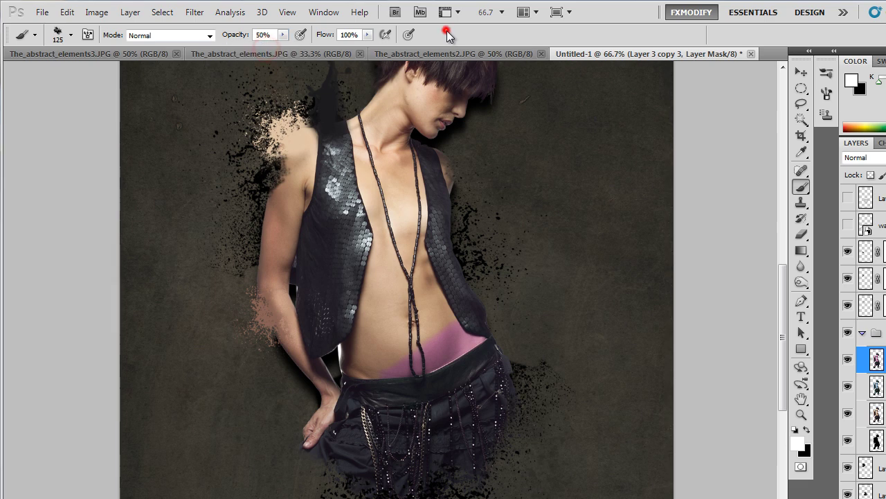
{"action": "left_click", "coordinate": [480, 329]}
{"action": "left_click_drag", "start_coordinate": [480, 330], "coordinate": [464, 315]}
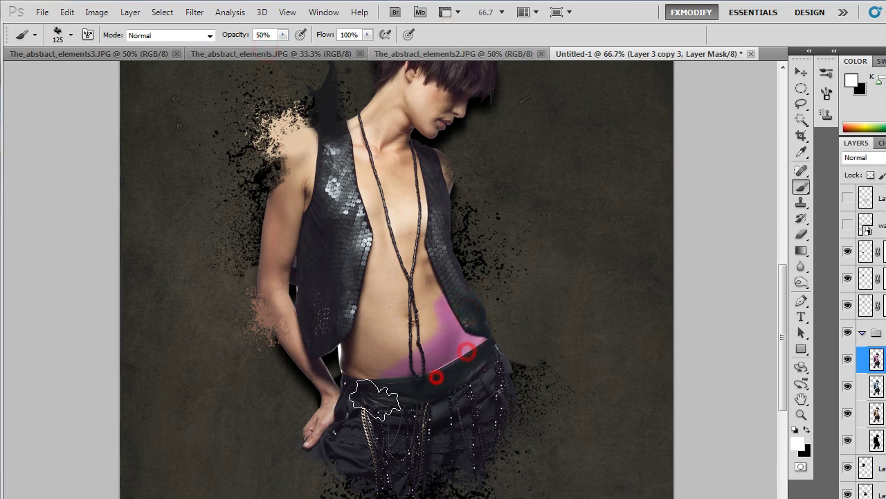
{"action": "left_click_drag", "start_coordinate": [445, 365], "coordinate": [385, 381]}
{"action": "left_click_drag", "start_coordinate": [434, 357], "coordinate": [346, 366]}
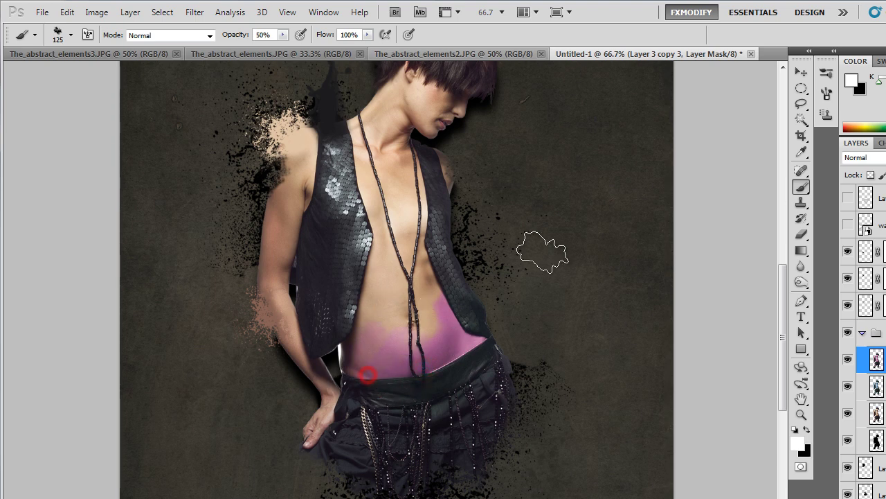
{"action": "mouse_move", "coordinate": [316, 215]}
{"action": "left_mouse_down"}
{"action": "mouse_move", "coordinate": [282, 218]}
{"action": "mouse_move", "coordinate": [297, 231]}
{"action": "mouse_move", "coordinate": [256, 235]}
{"action": "left_mouse_up"}
{"action": "left_click_drag", "start_coordinate": [463, 187], "coordinate": [456, 265]}
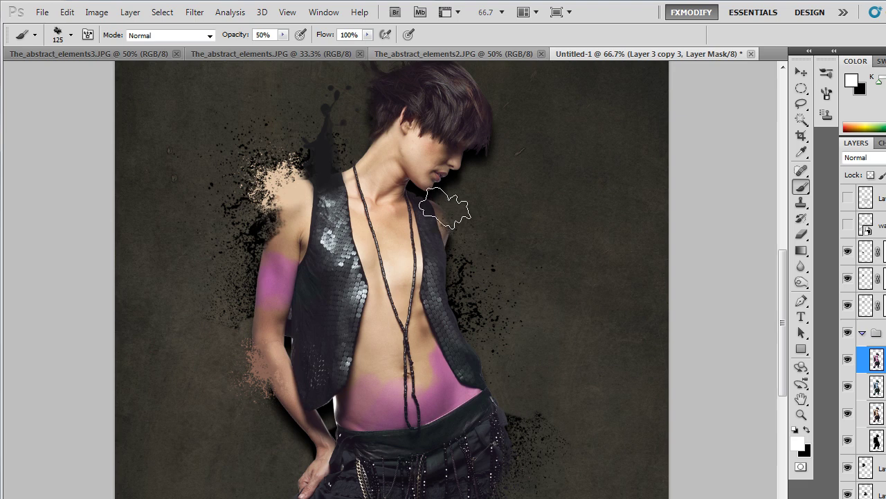
- With a smaller brush, paint a pink stripe over the eyes and along the hair edge
{"action": "key", "text": "bracketleft"}
{"action": "left_click_drag", "start_coordinate": [419, 133], "coordinate": [460, 157]}
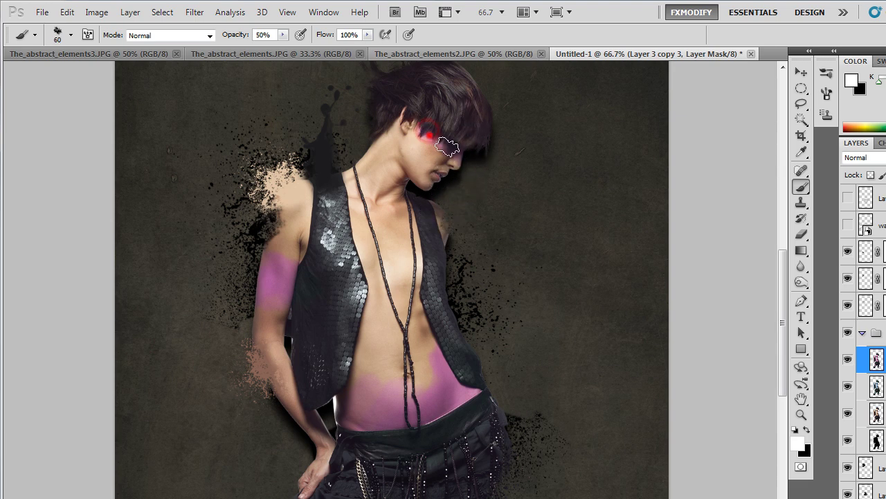
{"action": "left_click_drag", "start_coordinate": [433, 130], "coordinate": [425, 134]}
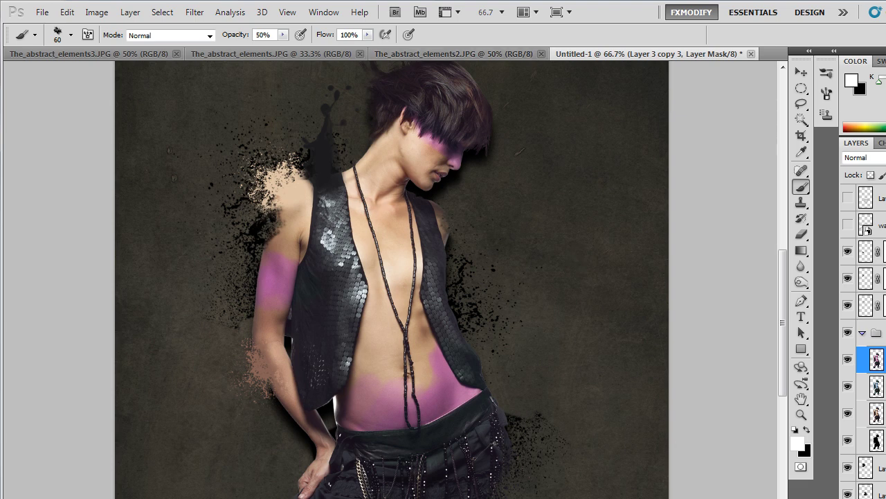
{"action": "key", "text": "alt+bracketleft"}
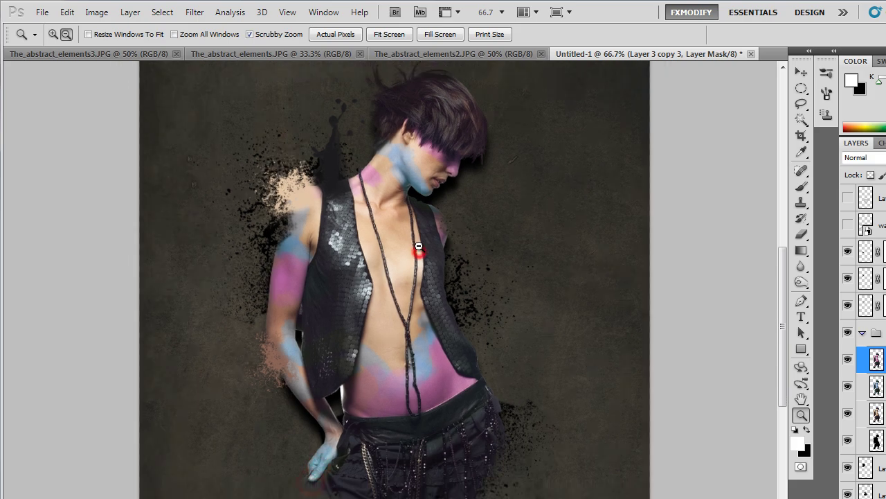
- On Layer 3 copy, draw a curved Pen path down the model's chest
{"action": "key", "text": "v"}
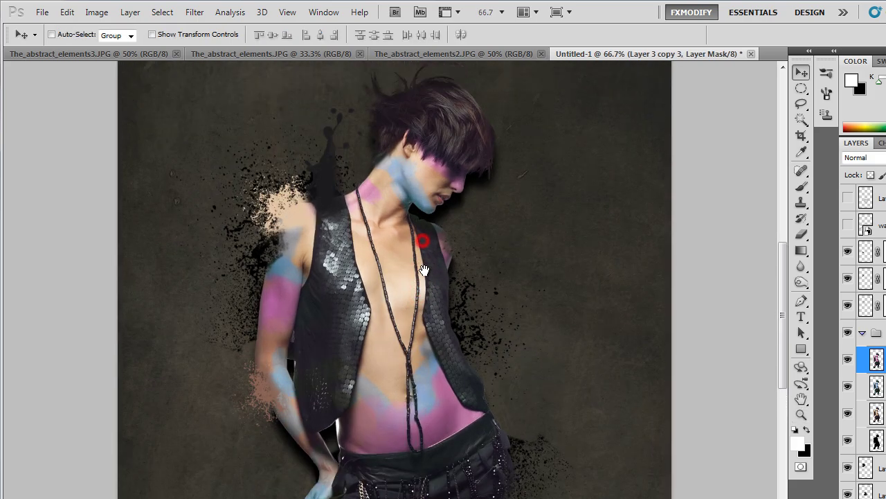
{"action": "key", "text": "alt+bracketleft"}
{"action": "key", "text": "alt+bracketleft"}
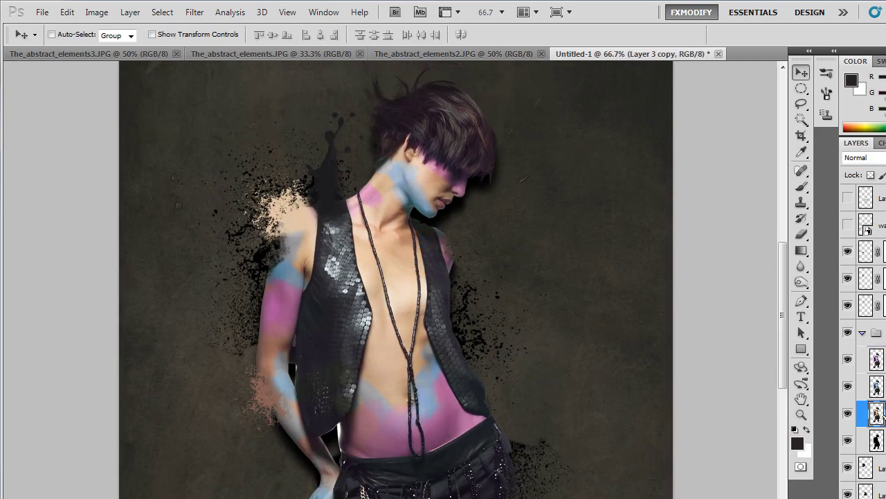
{"action": "key", "text": "p"}
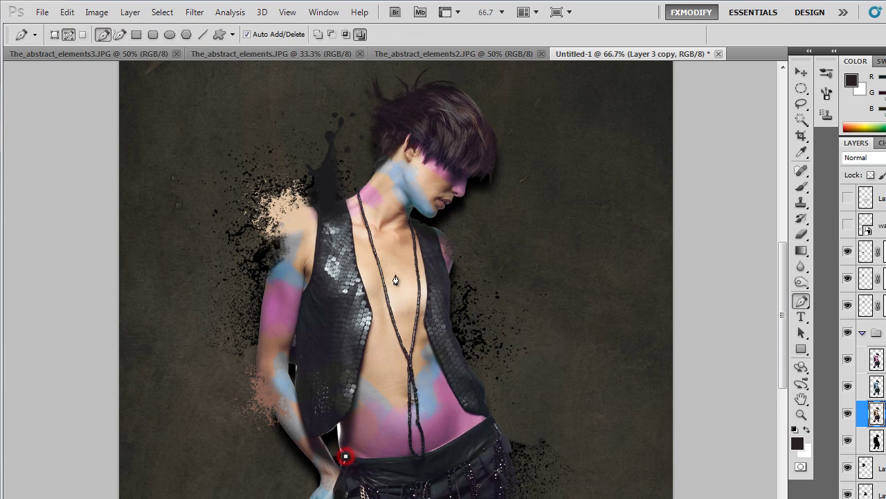
{"action": "left_click_drag", "start_coordinate": [373, 231], "coordinate": [334, 169]}
{"action": "left_click_drag", "start_coordinate": [409, 455], "coordinate": [455, 345]}
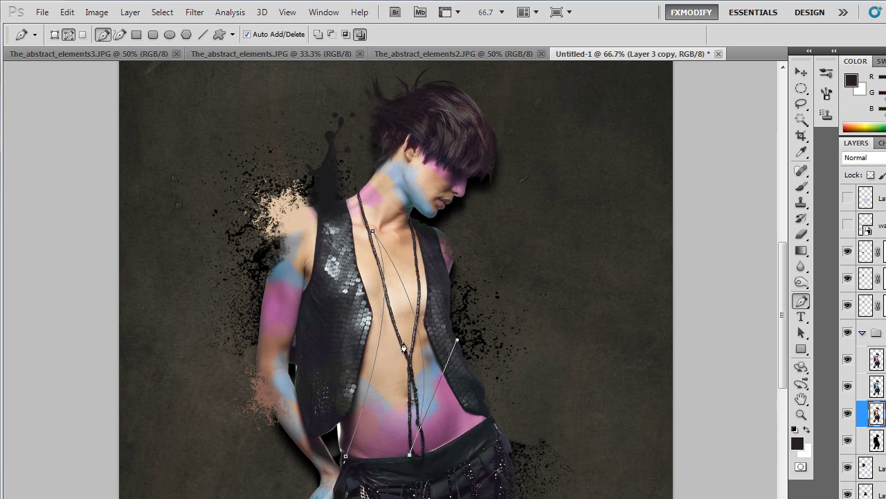
{"action": "left_click_drag", "start_coordinate": [404, 348], "coordinate": [386, 297]}
- Turn the chest path into a selection with a 2 px feather and add a new layer
{"action": "left_click", "coordinate": [345, 456]}
{"action": "right_click", "coordinate": [388, 368]}
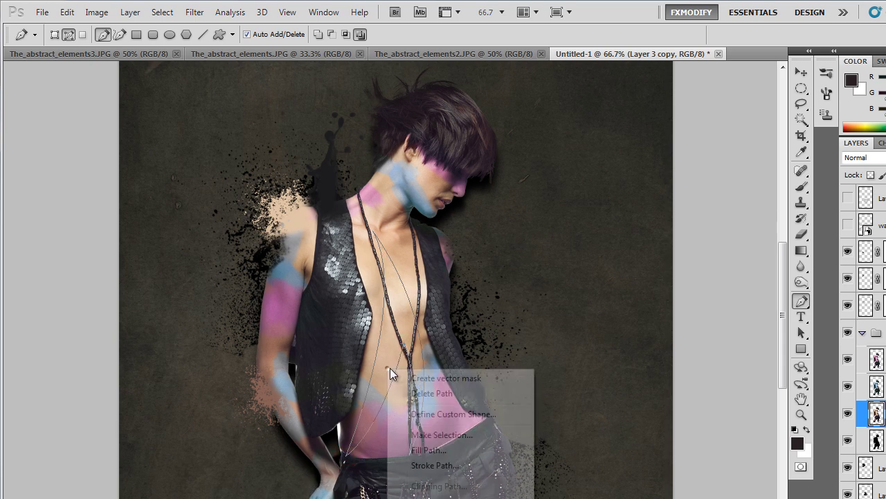
{"action": "left_click", "coordinate": [449, 435]}
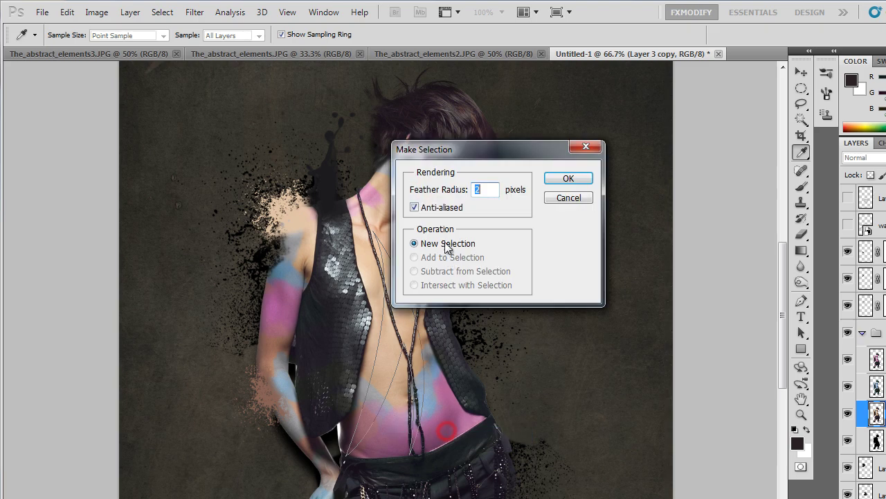
{"action": "left_click", "coordinate": [566, 183]}
{"action": "key", "text": "ctrl+j"}
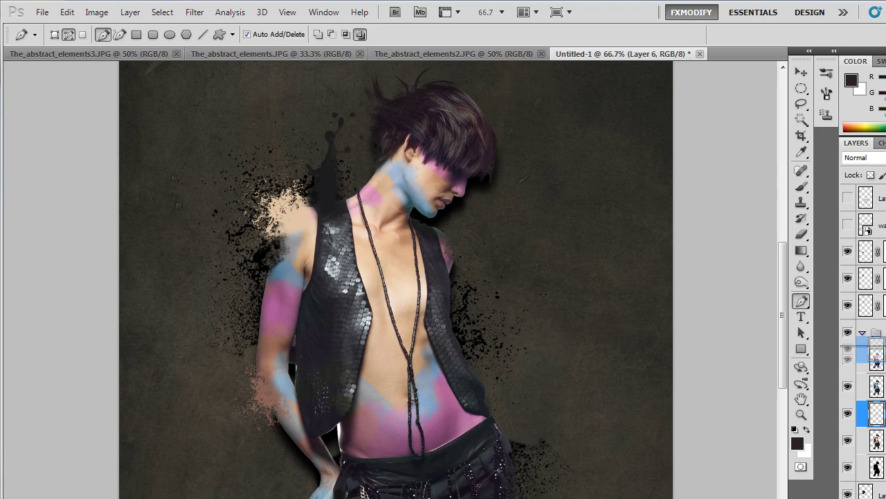
- Move Layer 6 to the top of the group and darken the chest stripe with Curves
{"action": "left_click_drag", "start_coordinate": [877, 414], "coordinate": [877, 353]}
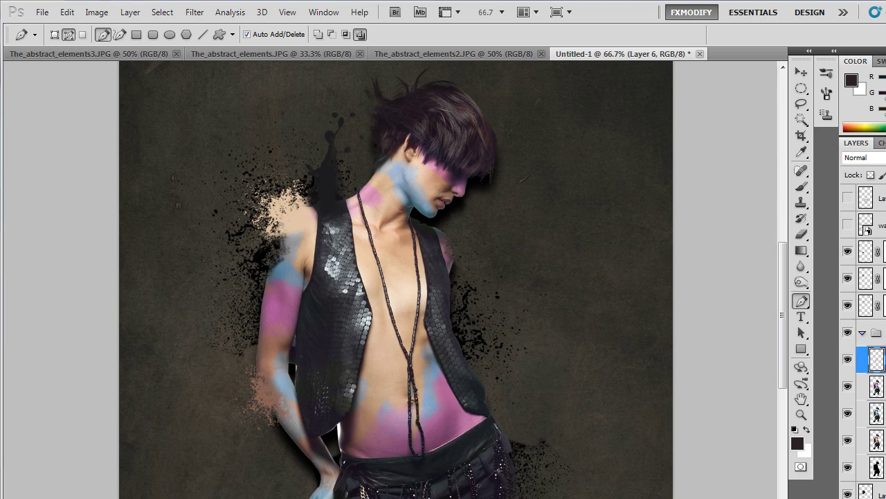
{"action": "left_click", "coordinate": [96, 12]}
{"action": "mouse_move", "coordinate": [118, 47]}
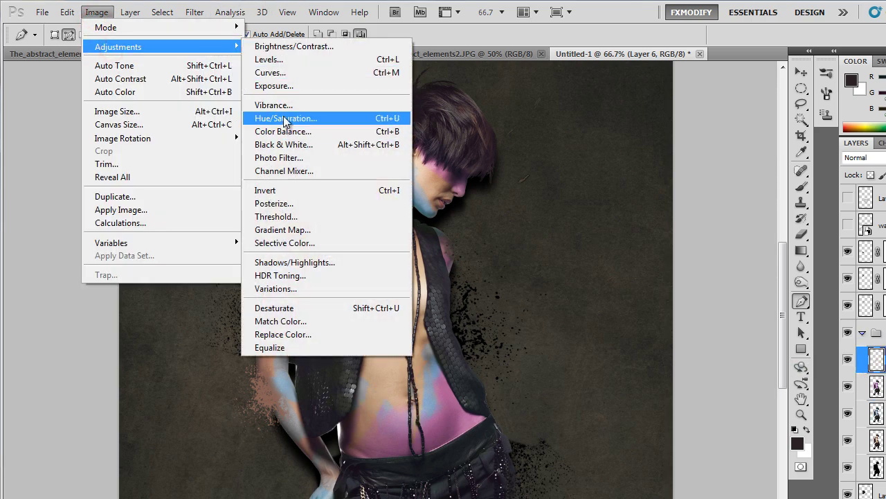
{"action": "left_click", "coordinate": [270, 73]}
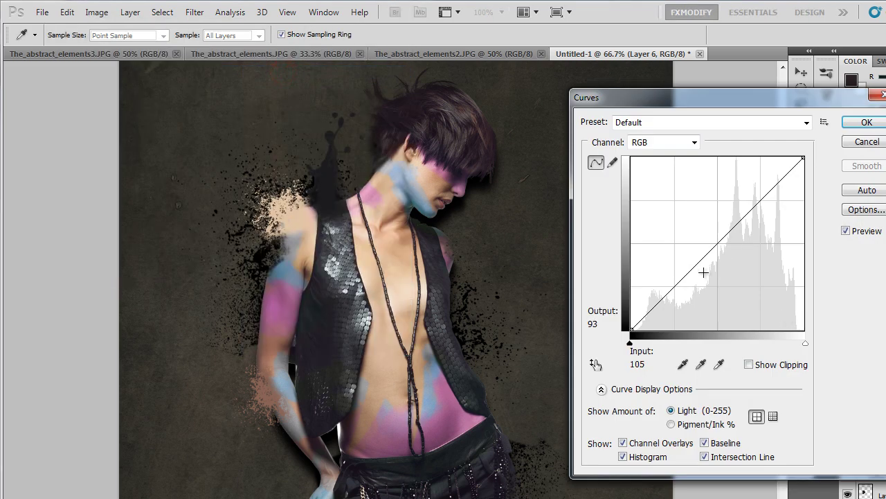
{"action": "left_click_drag", "start_coordinate": [703, 272], "coordinate": [714, 289]}
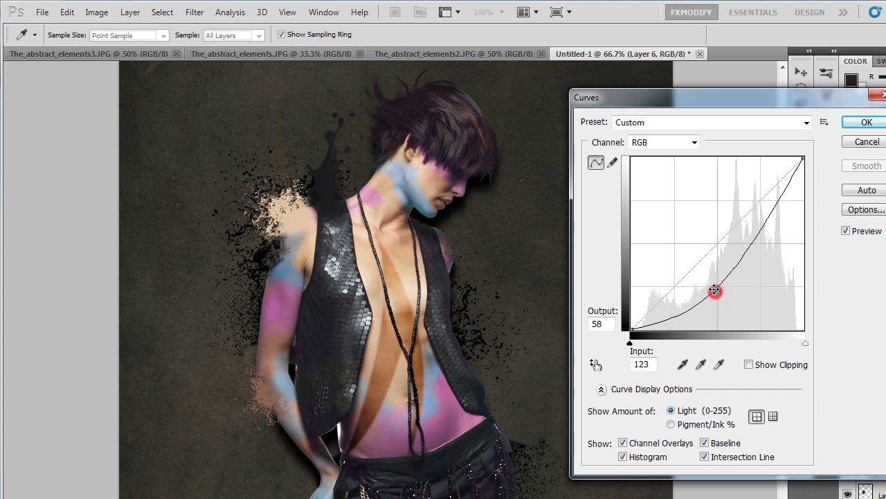
{"action": "key", "text": "Return"}
- Zoom out to view the whole poster, then zoom back in on the model
{"action": "left_click_drag", "start_coordinate": [404, 298], "coordinate": [388, 226]}
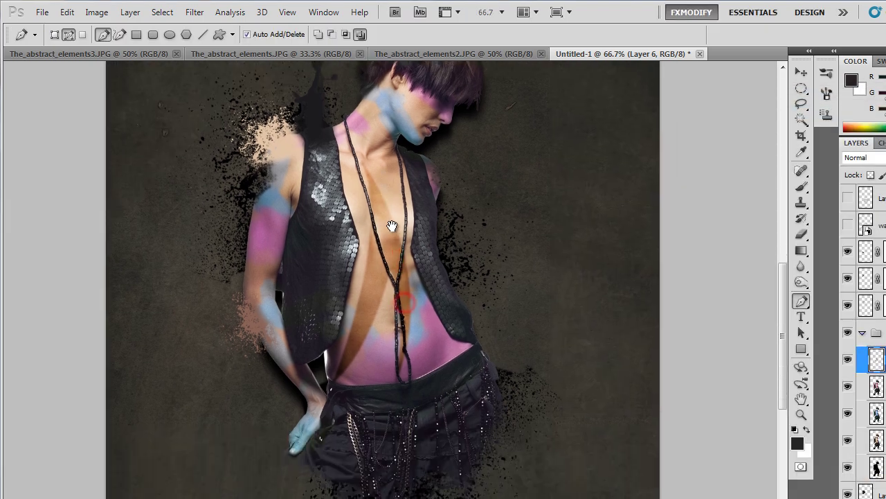
{"action": "key", "text": "z"}
{"action": "left_click", "coordinate": [374, 223], "text": "alt"}
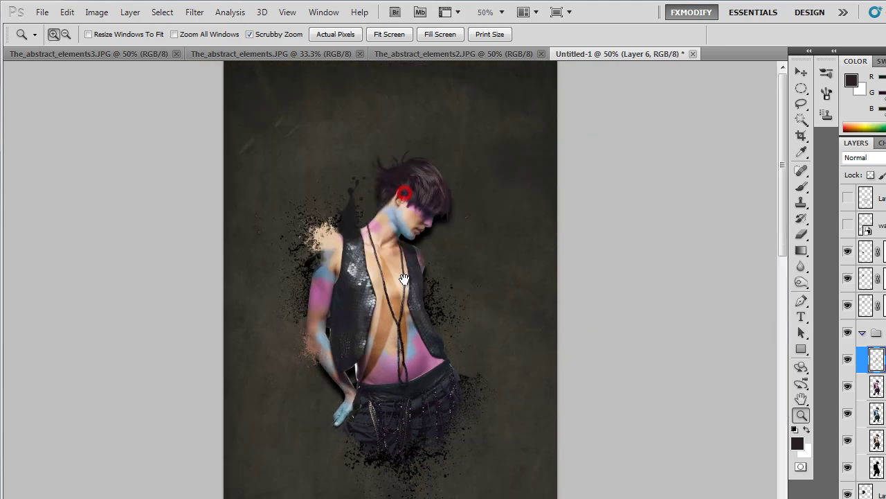
{"action": "key", "text": "p"}
{"action": "left_click_drag", "start_coordinate": [408, 209], "coordinate": [409, 307]}
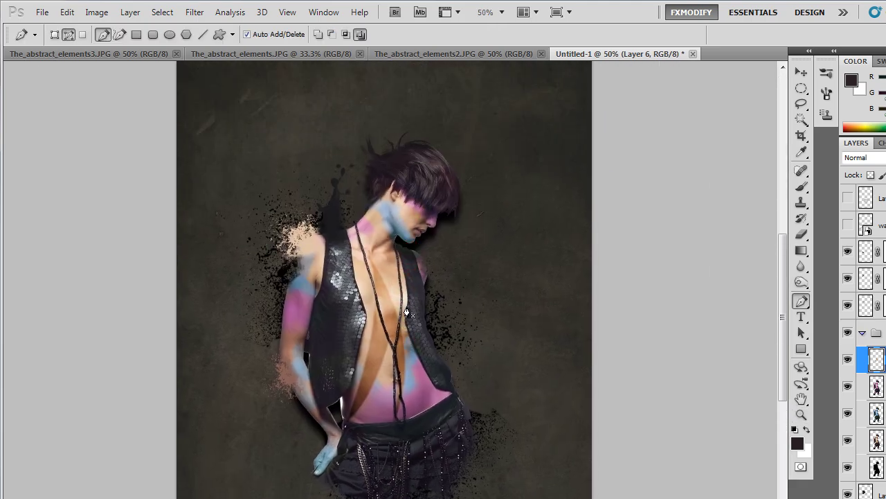
{"action": "key", "text": "z"}
{"action": "left_click", "coordinate": [402, 294]}
{"action": "key", "text": "v"}
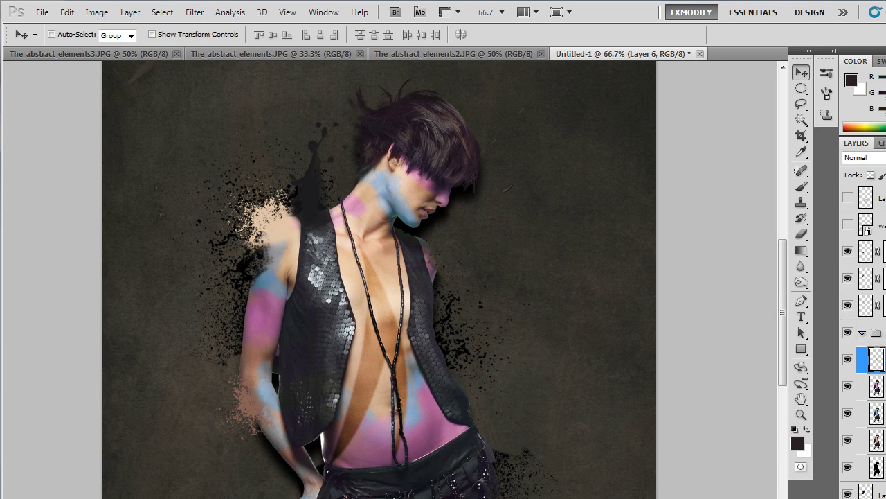
- Move the empty Layer 7 out of the model group so it sits above it
{"action": "key", "text": "alt+bracketright"}
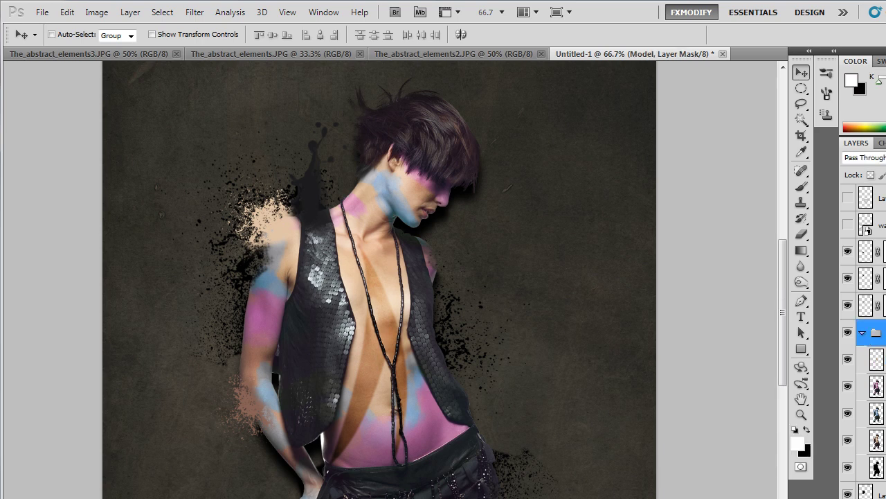
{"action": "key", "text": "alt+bracketleft"}
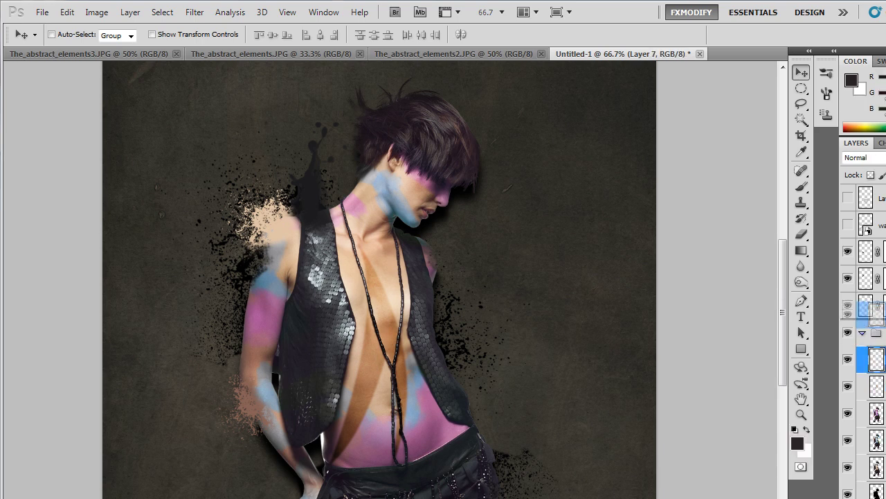
{"action": "key", "text": "ctrl+bracketright"}
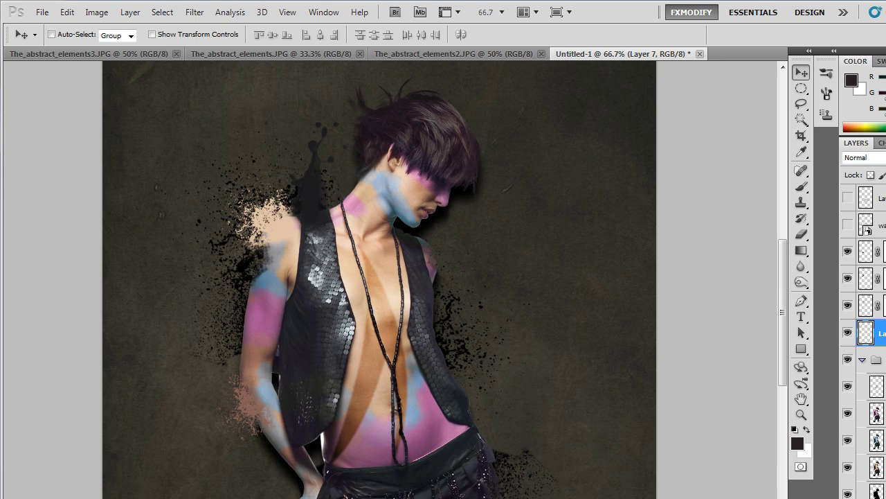
- Select three thin horizontal rectangular strips across the chest and fill them with white
{"action": "key", "text": "m"}
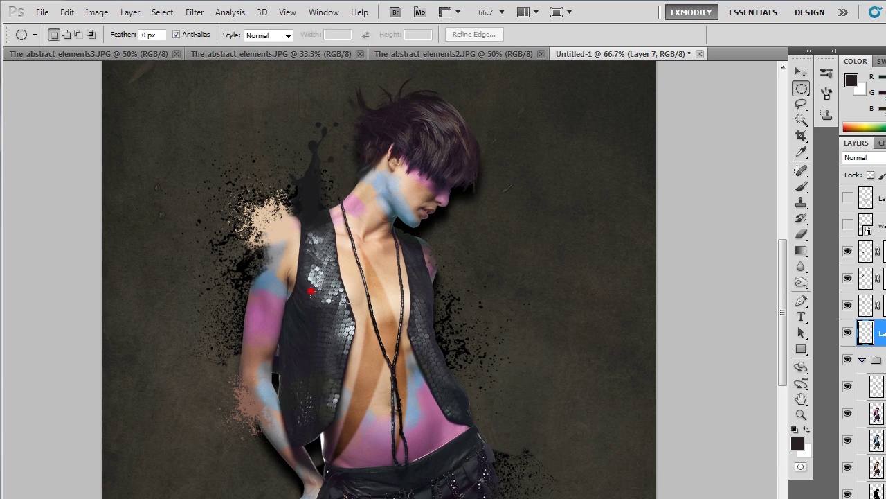
{"action": "key", "text": "ctrl+d"}
{"action": "right_click", "coordinate": [805, 90]}
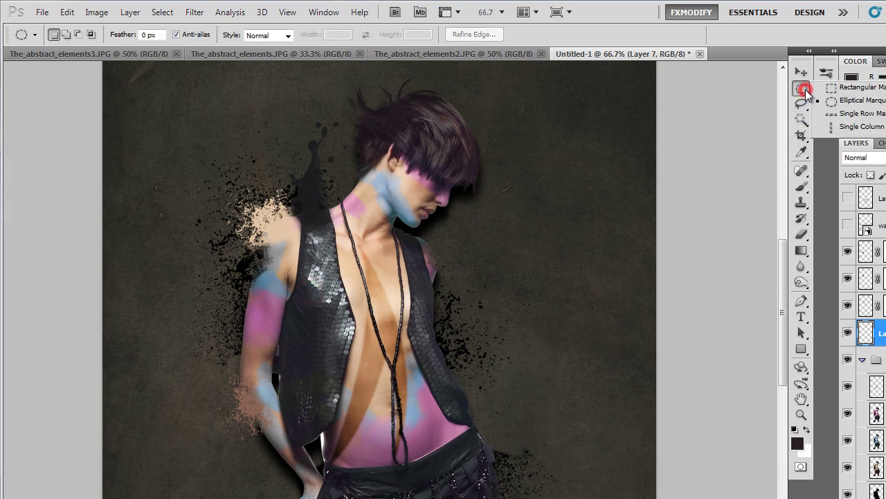
{"action": "left_click", "coordinate": [859, 87]}
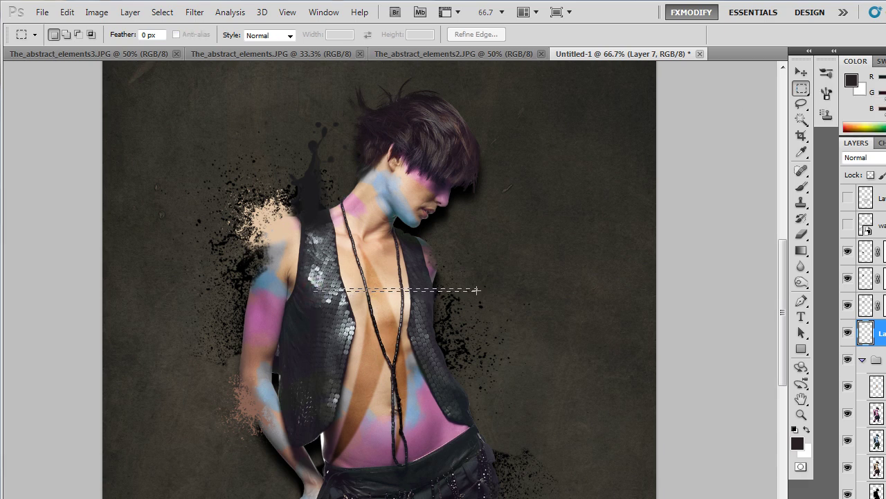
{"action": "left_click_drag", "start_coordinate": [478, 292], "coordinate": [478, 291]}
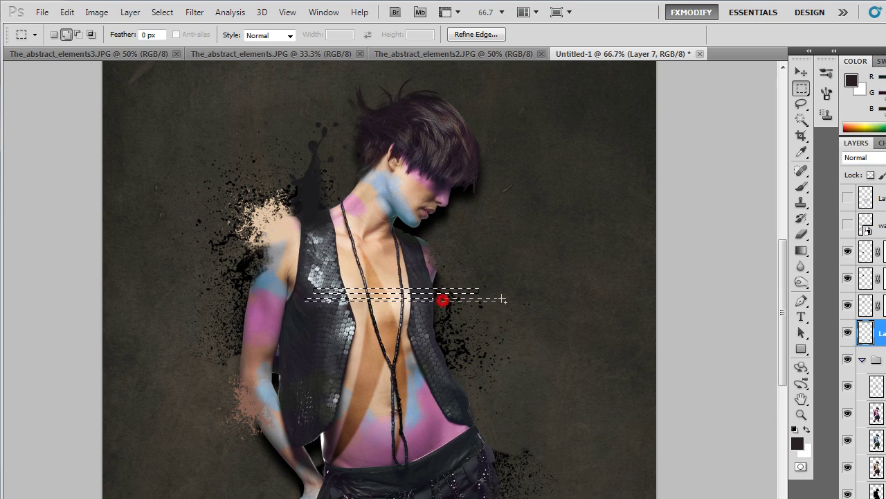
{"action": "left_click_drag", "start_coordinate": [441, 302], "coordinate": [521, 299]}
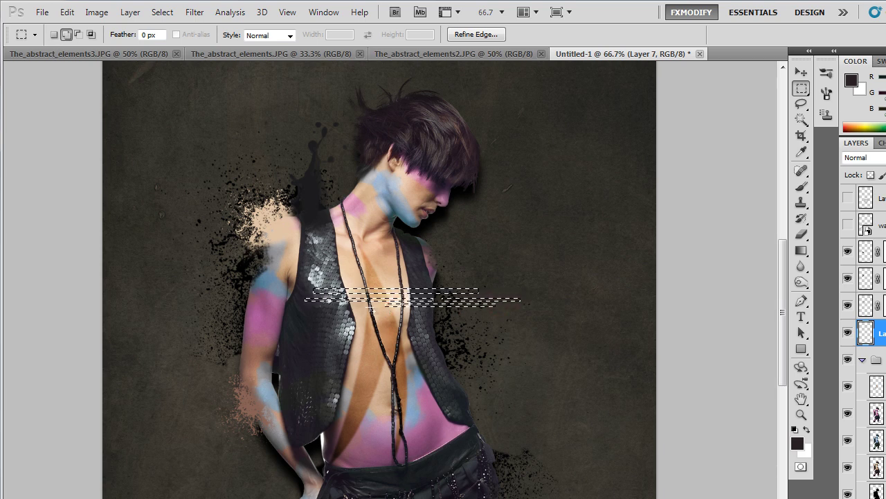
{"action": "left_click_drag", "start_coordinate": [374, 306], "coordinate": [571, 313]}
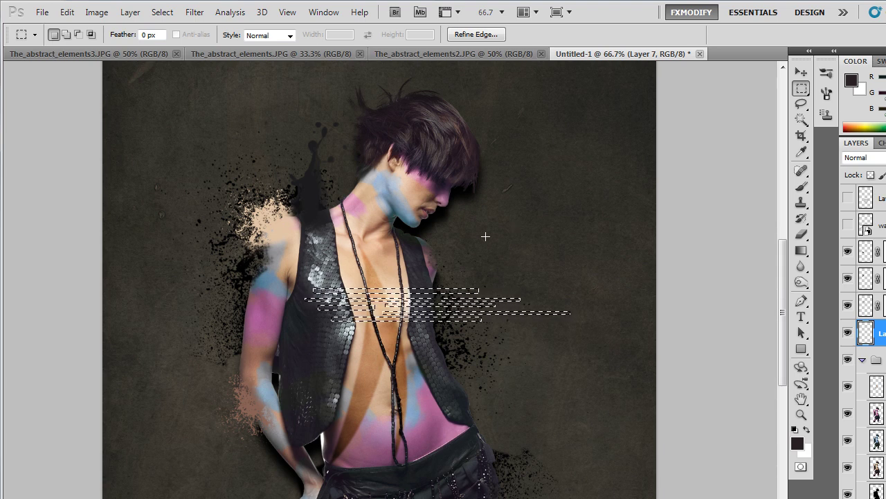
{"action": "key", "text": "ctrl+BackSpace"}
{"action": "key", "text": "ctrl+d"}
- Move the white stripes onto the torso and rotate a duplicate diagonally across the chest
{"action": "key", "text": "v"}
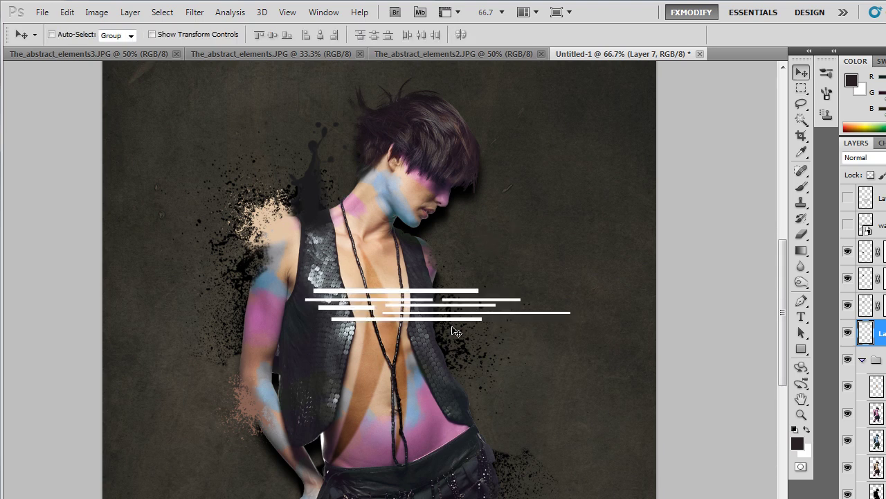
{"action": "mouse_move", "coordinate": [466, 321]}
{"action": "left_mouse_down"}
{"action": "mouse_move", "coordinate": [469, 370]}
{"action": "mouse_move", "coordinate": [373, 386]}
{"action": "mouse_move", "coordinate": [380, 389]}
{"action": "mouse_move", "coordinate": [431, 345]}
{"action": "mouse_move", "coordinate": [388, 332]}
{"action": "mouse_move", "coordinate": [399, 361]}
{"action": "left_mouse_up"}
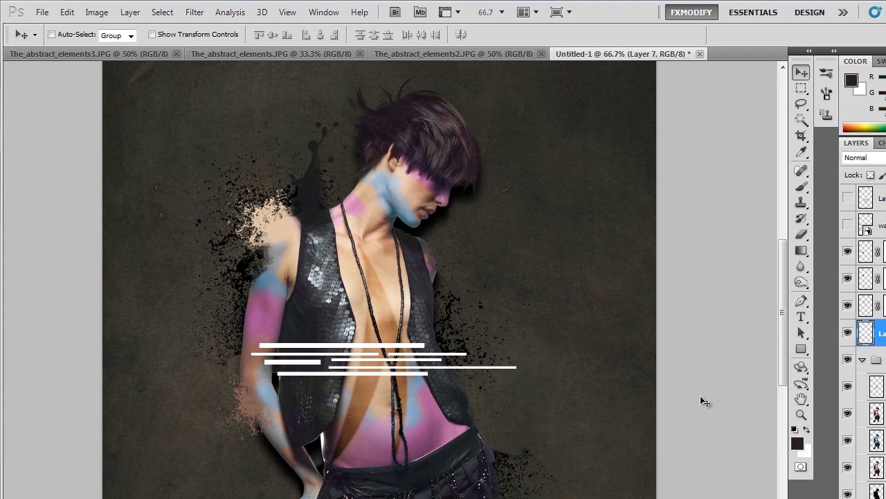
{"action": "key", "text": "ctrl+j"}
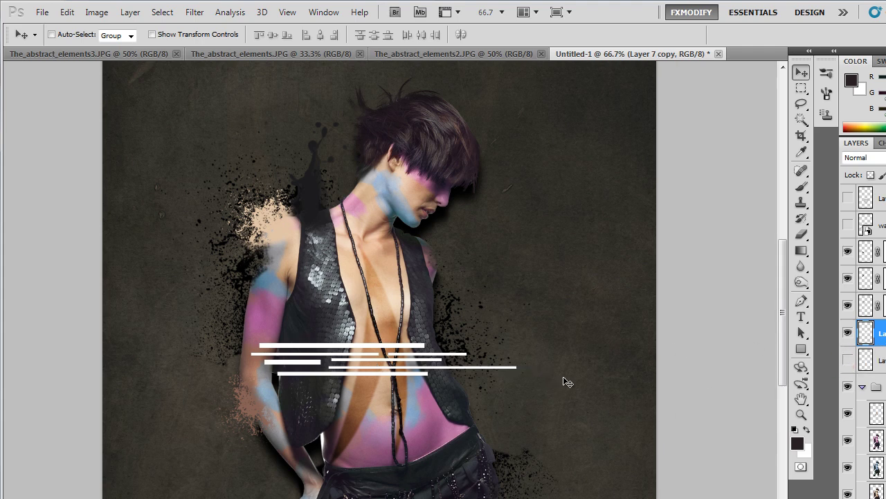
{"action": "key", "text": "ctrl+t"}
{"action": "mouse_move", "coordinate": [604, 343]}
{"action": "left_mouse_down"}
{"action": "mouse_move", "coordinate": [612, 323]}
{"action": "mouse_move", "coordinate": [505, 300]}
{"action": "mouse_move", "coordinate": [510, 288]}
{"action": "mouse_move", "coordinate": [439, 332]}
{"action": "left_mouse_up"}
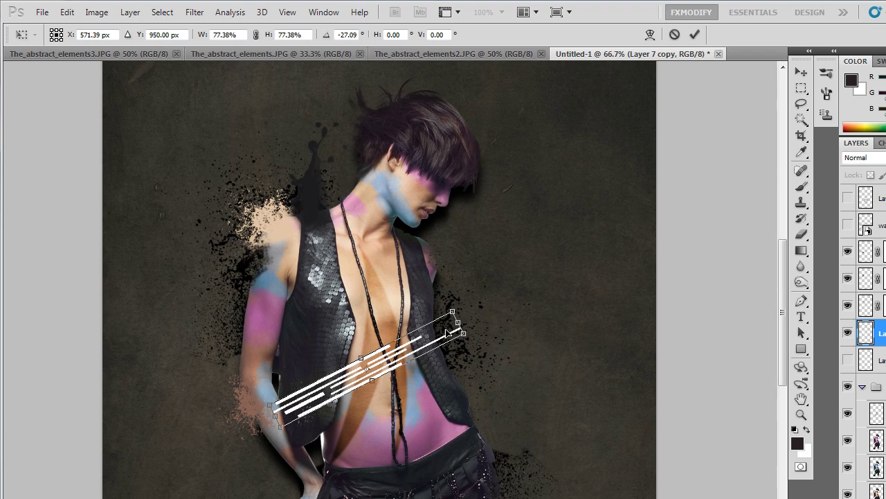
{"action": "key", "text": "Return"}
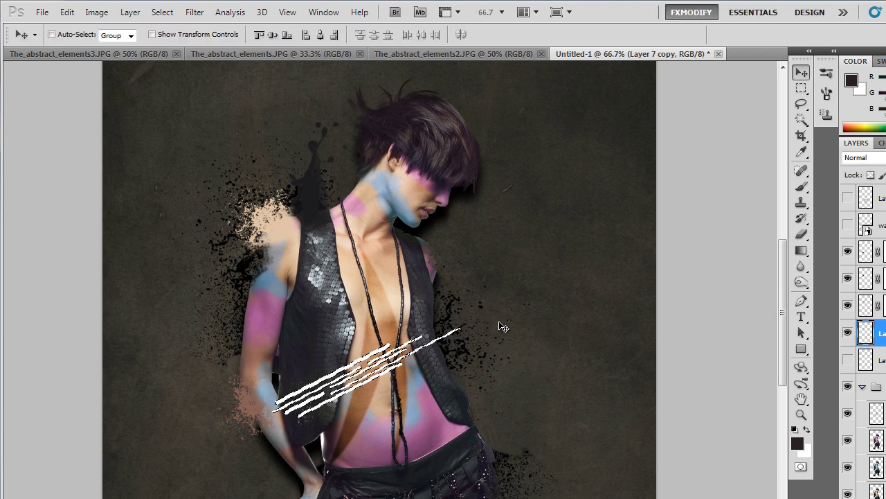
- Copy the stripe-shaped area of the model photo onto its own skin-toned layer
{"action": "left_click", "coordinate": [849, 333]}
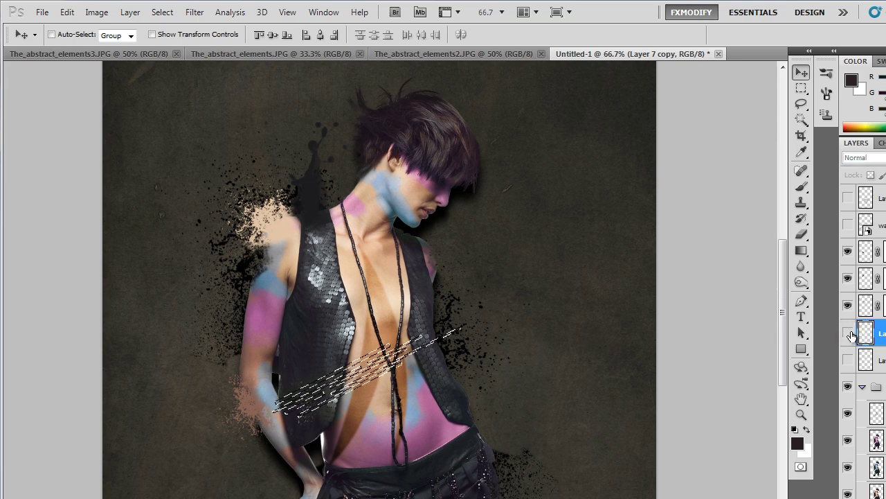
{"action": "scroll", "coordinate": [866, 388], "scroll_direction": "down", "scroll_amount": 2}
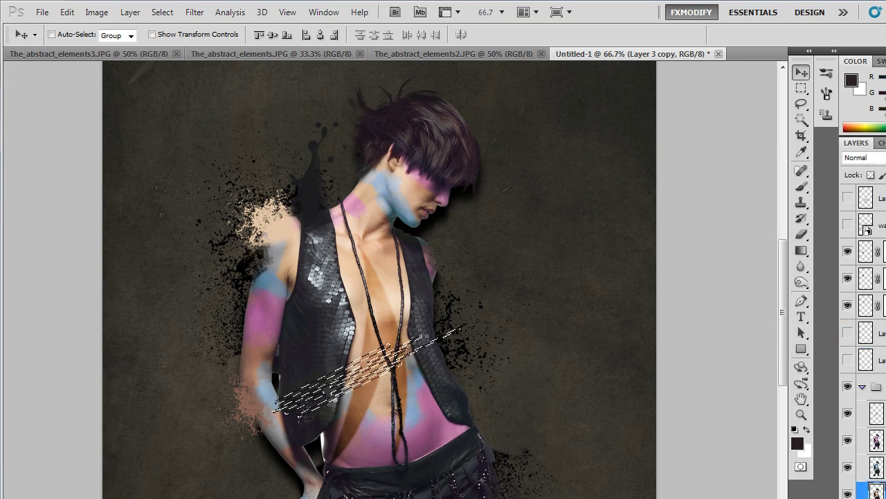
{"action": "left_click", "coordinate": [876, 439]}
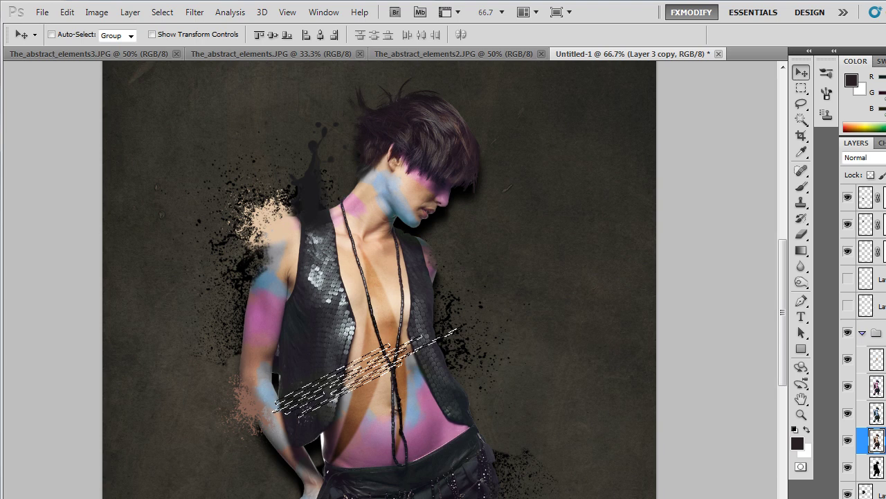
{"action": "key", "text": "ctrl+d"}
{"action": "key", "text": "ctrl+shift+alt+n"}
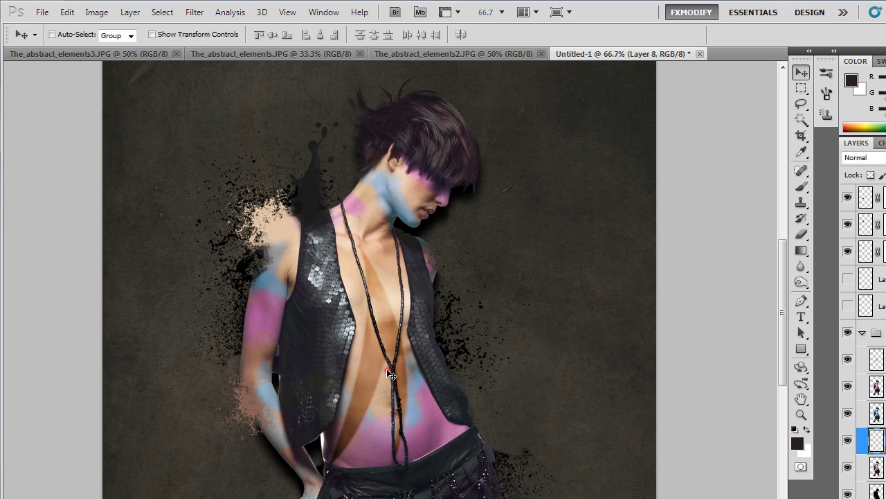
- Duplicate the skin-toned stripes, raise them above the model group, and move them upper right
{"action": "left_click_drag", "start_coordinate": [390, 374], "coordinate": [416, 357]}
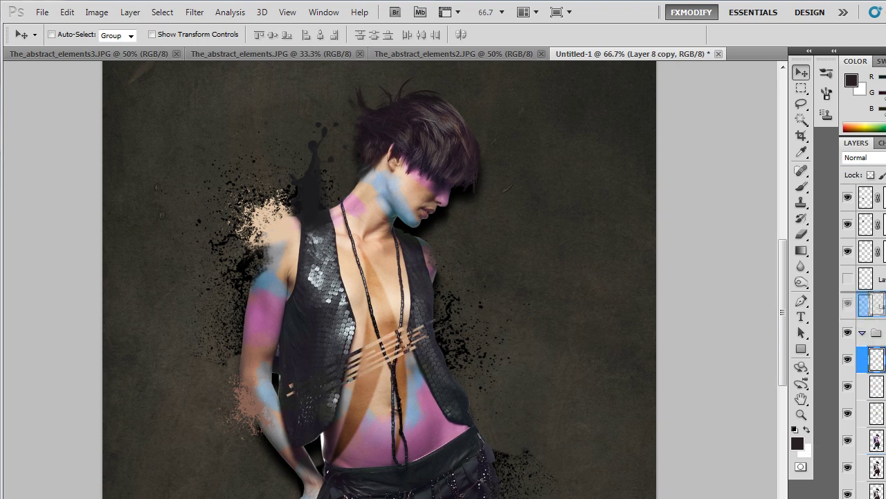
{"action": "left_click_drag", "start_coordinate": [874, 304], "coordinate": [874, 333]}
{"action": "key", "text": "ctrl+bracketright"}
{"action": "key", "text": "ctrl+bracketright"}
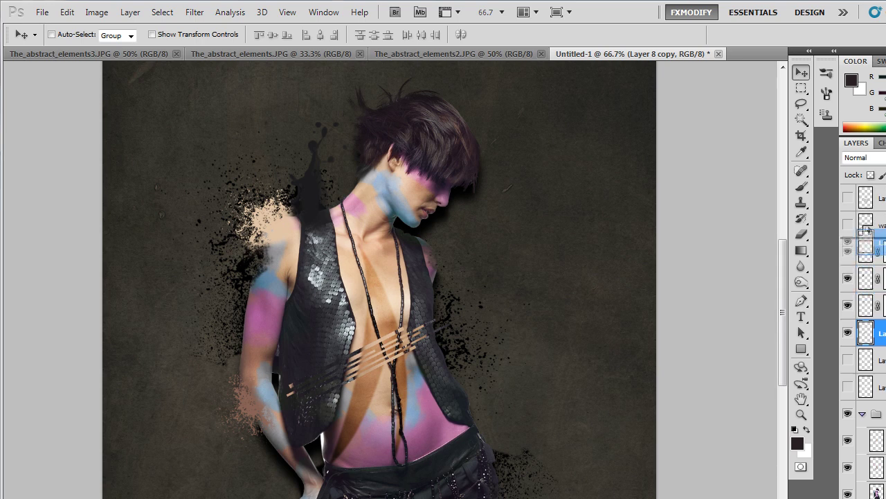
{"action": "key", "text": "ctrl+bracketright"}
{"action": "left_click_drag", "start_coordinate": [392, 369], "coordinate": [480, 315]}
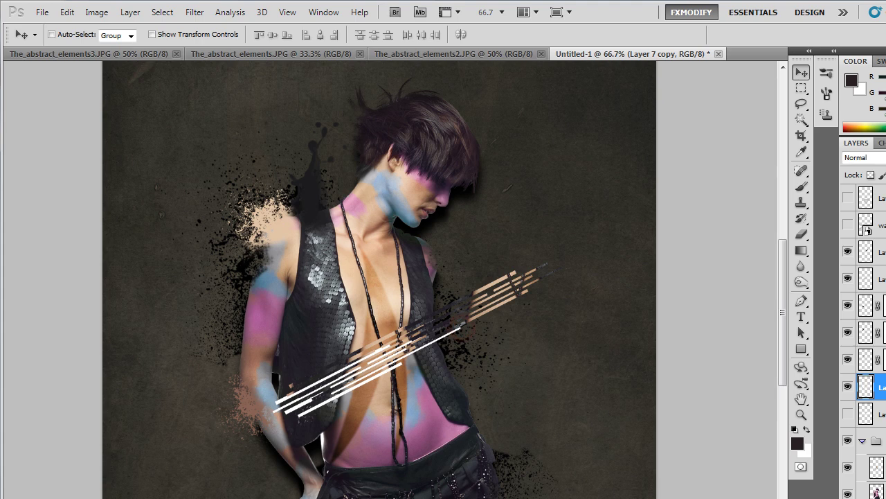
- Rotate the white stripes copy to vertical and position it over the chest
{"action": "key", "text": "ctrl+t"}
{"action": "left_click_drag", "start_coordinate": [531, 323], "coordinate": [365, 230]}
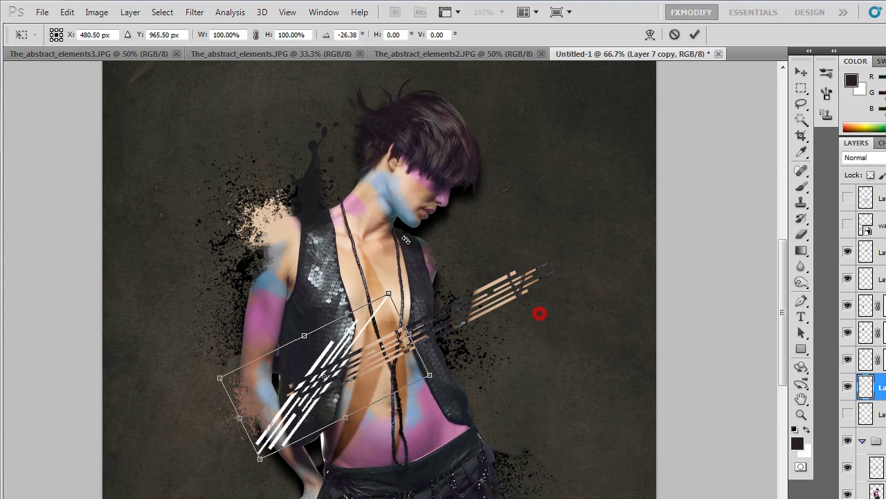
{"action": "left_click_drag", "start_coordinate": [351, 345], "coordinate": [405, 325]}
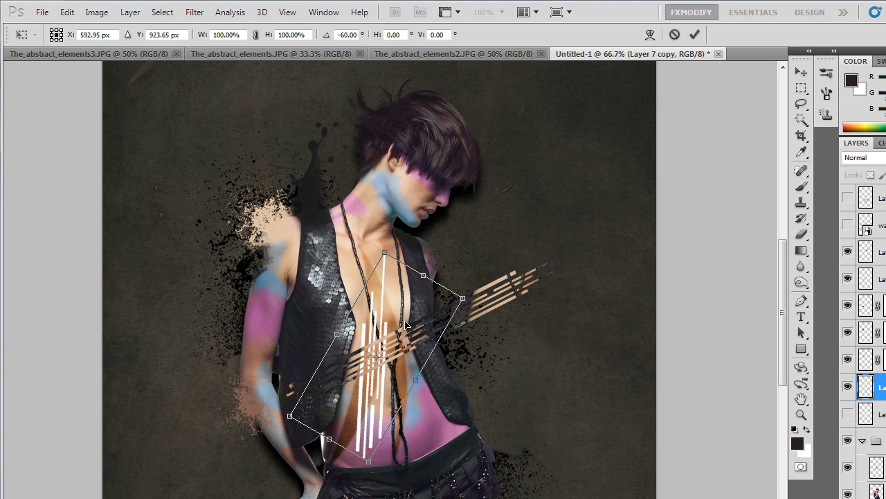
{"action": "key", "text": "Return"}
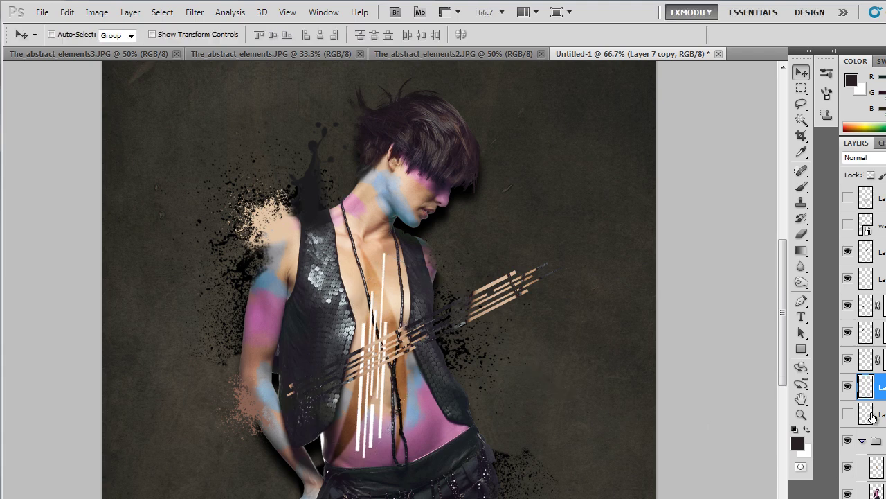
- Load the vertical stripes as a selection and move the new stripes layer near the top
{"action": "left_click", "coordinate": [867, 393], "text": "ctrl"}
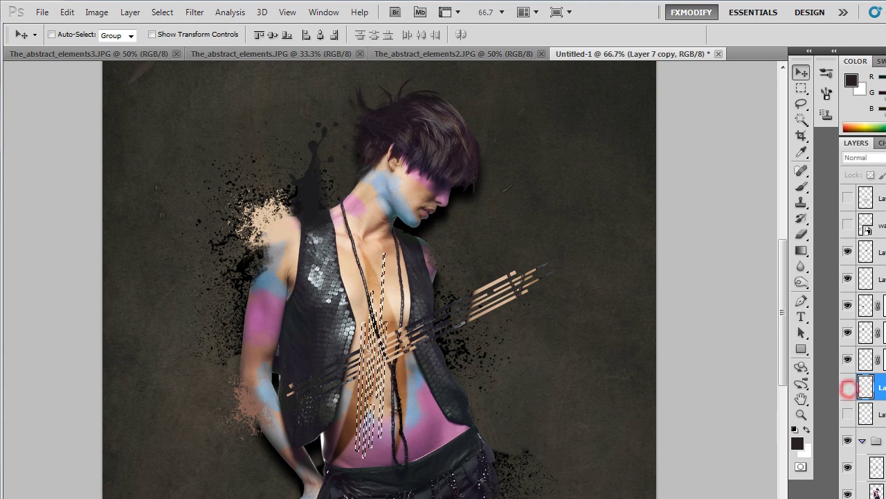
{"action": "scroll", "coordinate": [859, 387], "scroll_direction": "down", "scroll_amount": 3}
{"action": "left_click", "coordinate": [877, 467]}
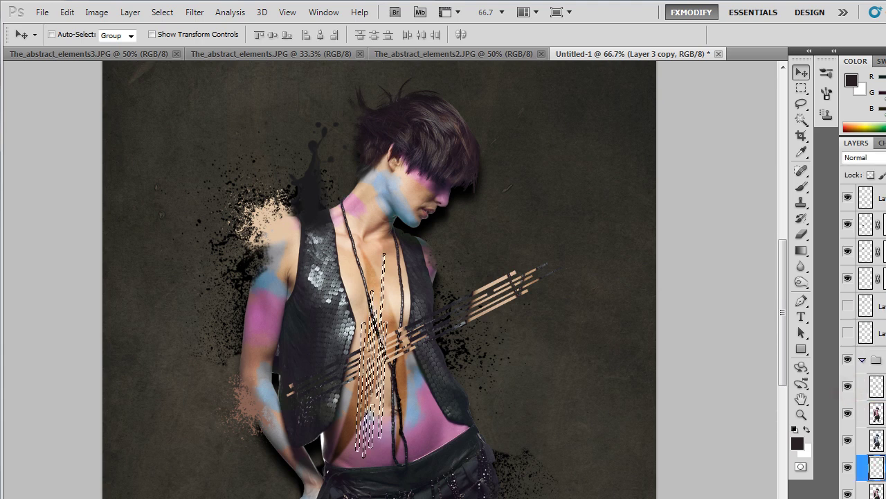
{"action": "left_click_drag", "start_coordinate": [877, 467], "coordinate": [866, 224]}
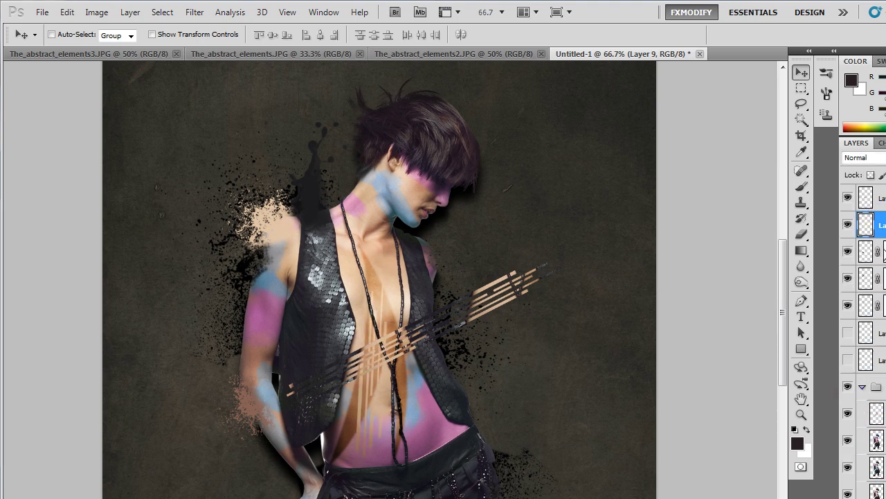
- Move the vertical stripes onto the left arm and tilt them along it
{"action": "mouse_move", "coordinate": [400, 372]}
{"action": "left_mouse_down"}
{"action": "mouse_move", "coordinate": [253, 360]}
{"action": "mouse_move", "coordinate": [217, 315]}
{"action": "left_mouse_up"}
{"action": "key", "text": "ctrl+t"}
{"action": "left_click_drag", "start_coordinate": [291, 327], "coordinate": [282, 317]}
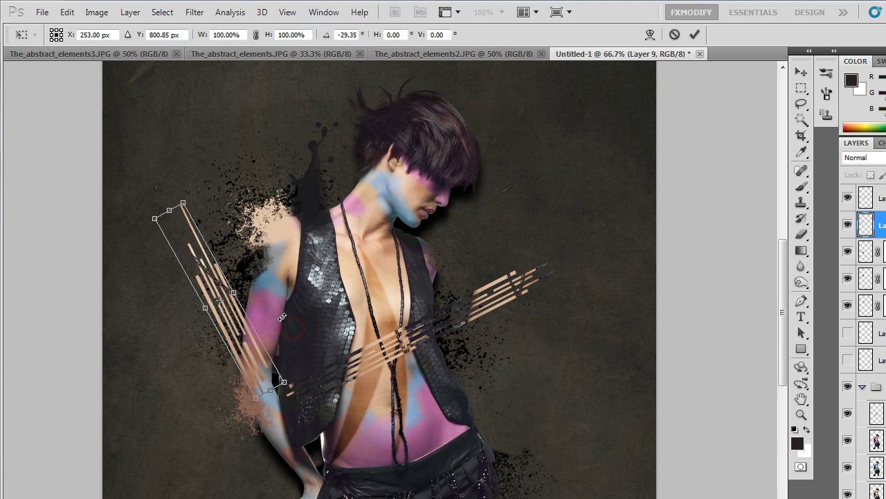
{"action": "left_click_drag", "start_coordinate": [256, 360], "coordinate": [249, 357]}
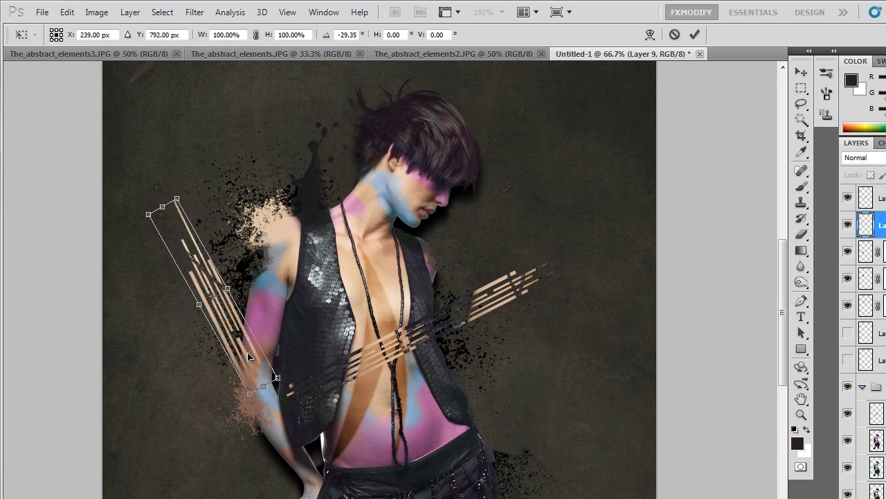
{"action": "key", "text": "Return"}
- Zoom to 200% on the painted arm and switch to the Brush tool
{"action": "left_click", "coordinate": [266, 399], "text": "ctrl"}
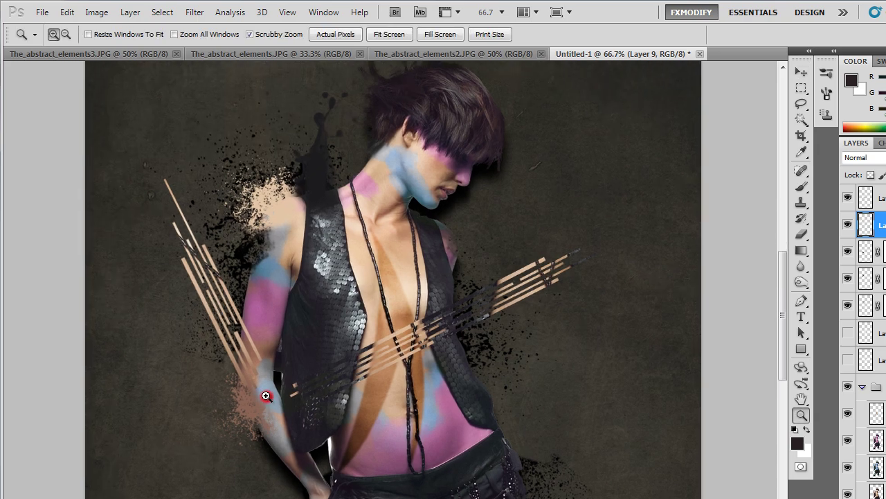
{"action": "key", "text": "z"}
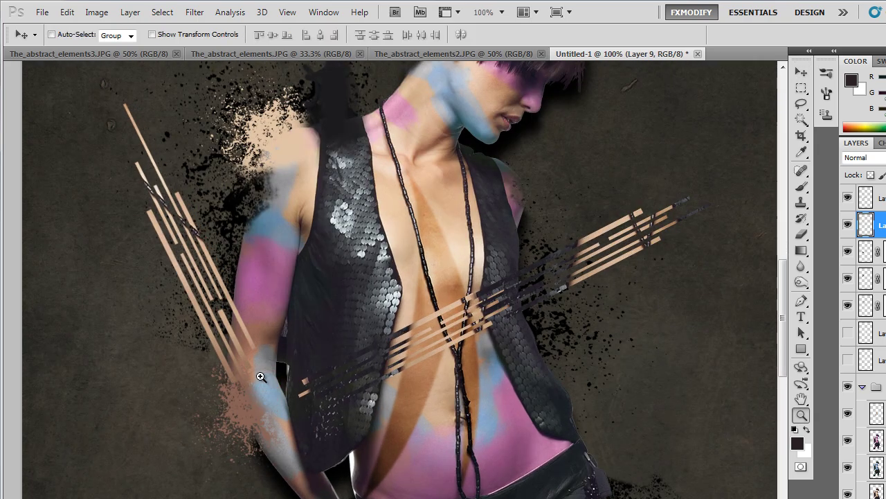
{"action": "left_click", "coordinate": [257, 375]}
{"action": "scroll", "coordinate": [454, 345], "scroll_direction": "up", "scroll_amount": 2}
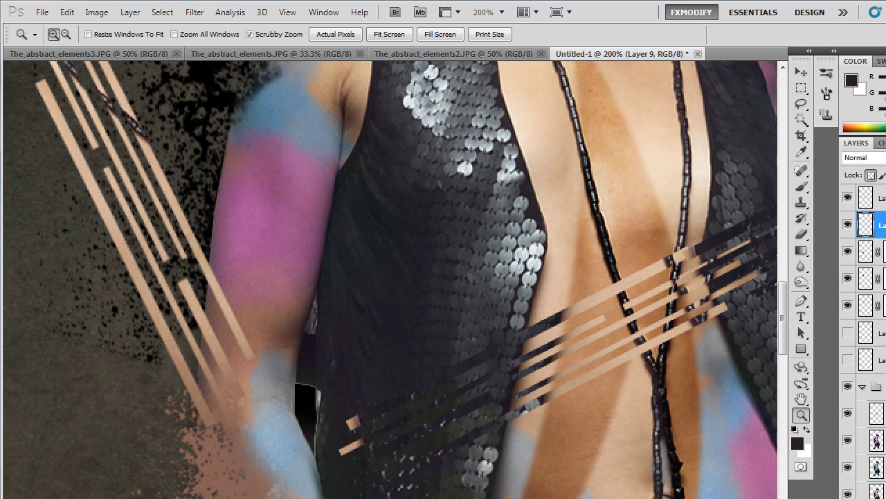
{"action": "key", "text": "b"}
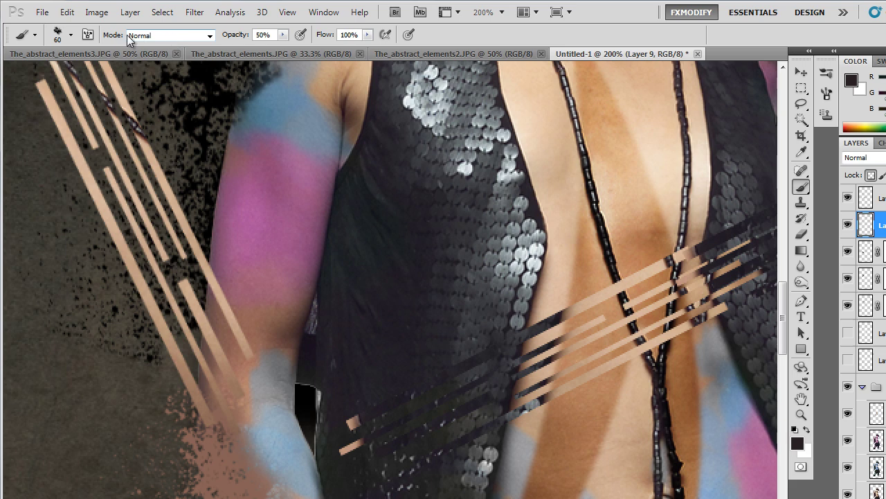
- Set brush hardness to 36% and size 30 px, then paint sampled brown skin over the lower arm
{"action": "left_click", "coordinate": [70, 35]}
{"action": "scroll", "coordinate": [158, 145], "scroll_direction": "up", "scroll_amount": 3}
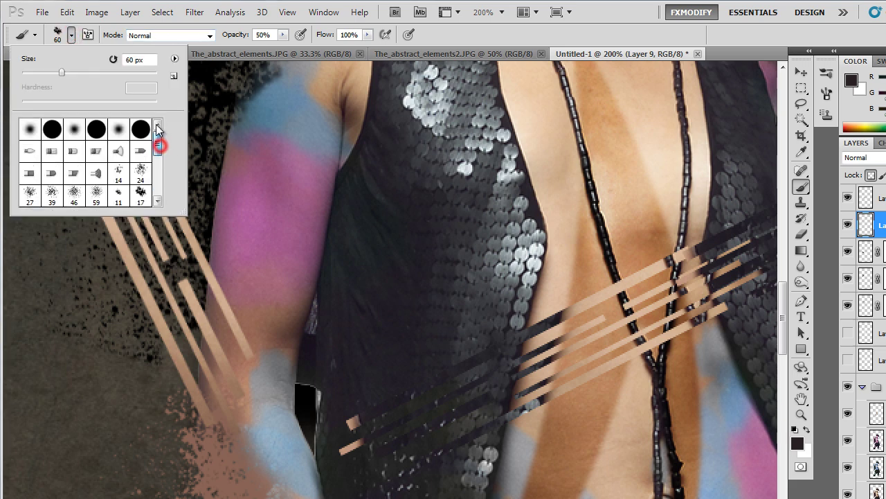
{"action": "left_click", "coordinate": [70, 100]}
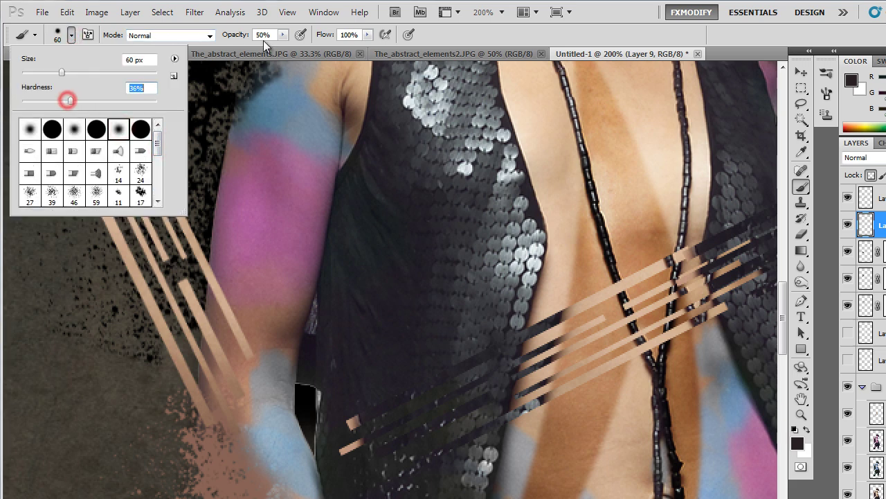
{"action": "key", "text": "Return"}
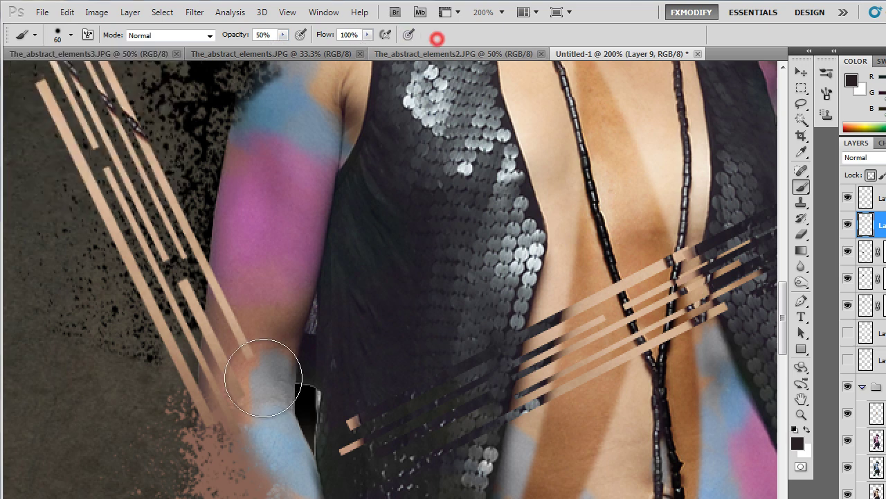
{"action": "left_click", "coordinate": [254, 337], "text": "alt"}
{"action": "key", "text": "bracketleft"}
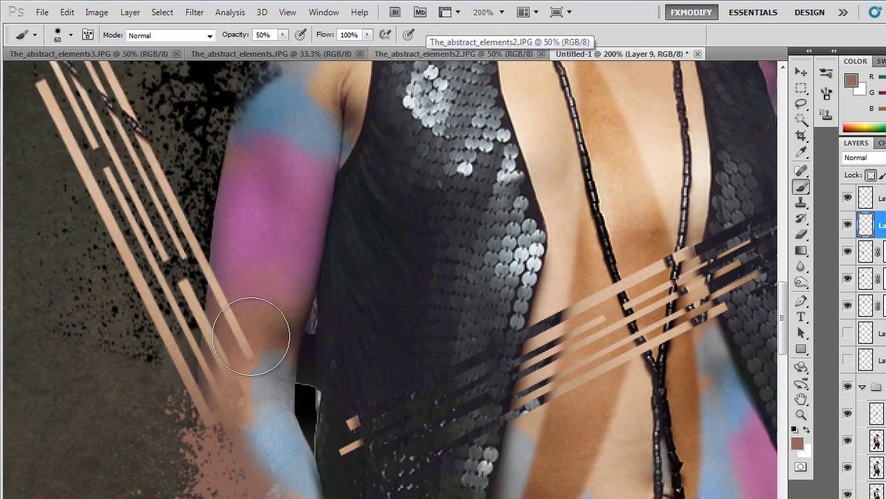
{"action": "key", "text": "bracketleft"}
{"action": "key", "text": "bracketleft"}
{"action": "left_click_drag", "start_coordinate": [242, 343], "coordinate": [236, 311]}
- Dab sampled skin tone and blue-grey paint over the wrist
{"action": "left_click", "coordinate": [233, 371]}
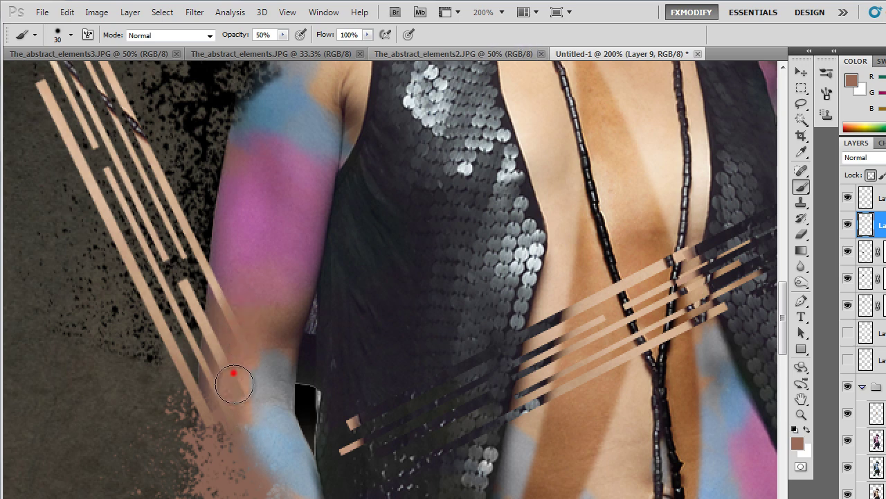
{"action": "left_click", "coordinate": [243, 380], "text": "alt"}
{"action": "mouse_move", "coordinate": [248, 405]}
{"action": "left_mouse_down"}
{"action": "mouse_move", "coordinate": [244, 386]}
{"action": "mouse_move", "coordinate": [254, 434]}
{"action": "left_mouse_up"}
{"action": "left_click", "coordinate": [247, 402]}
{"action": "left_click", "coordinate": [245, 413], "text": "alt"}
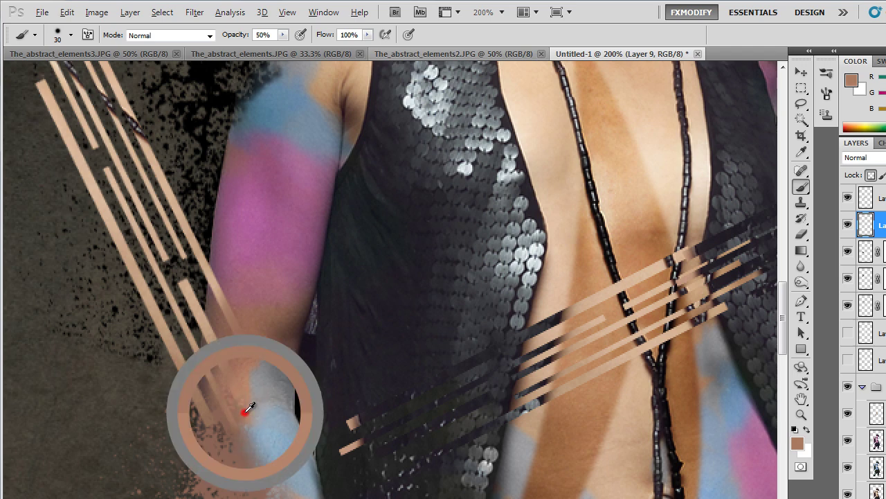
{"action": "left_click_drag", "start_coordinate": [243, 402], "coordinate": [242, 414]}
{"action": "left_click", "coordinate": [237, 416]}
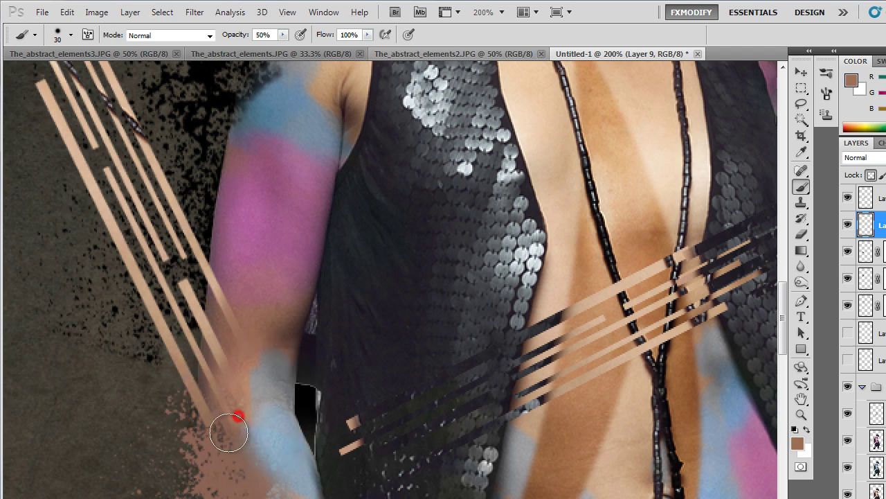
{"action": "left_click", "coordinate": [237, 436]}
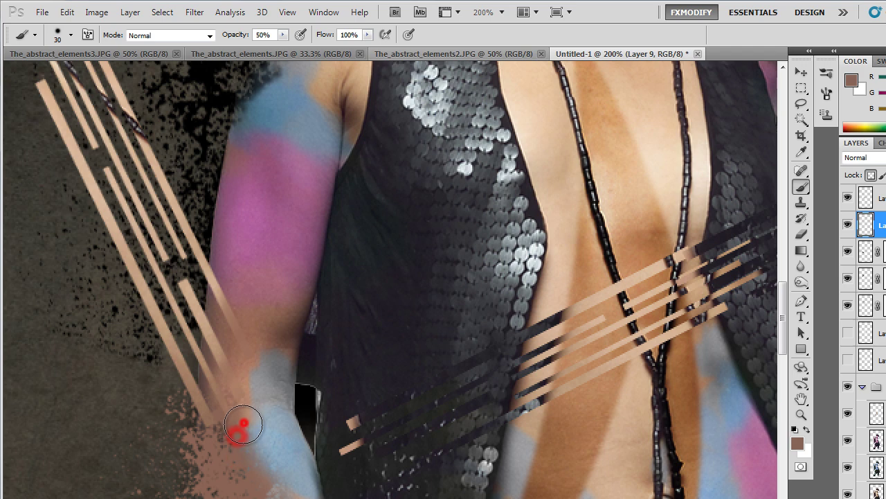
- Blend sampled peach paint around the wrist splatter
{"action": "left_click_drag", "start_coordinate": [202, 427], "coordinate": [192, 431]}
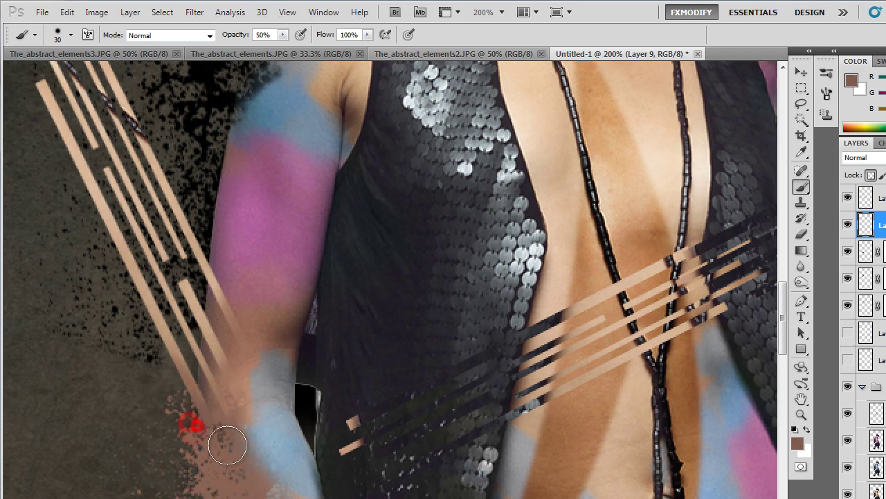
{"action": "left_click", "coordinate": [220, 419], "text": "alt"}
{"action": "left_click", "coordinate": [230, 410], "text": "alt"}
{"action": "mouse_move", "coordinate": [248, 401]}
{"action": "left_mouse_down"}
{"action": "mouse_move", "coordinate": [259, 347]}
{"action": "mouse_move", "coordinate": [253, 363]}
{"action": "mouse_move", "coordinate": [263, 357]}
{"action": "left_mouse_up"}
{"action": "left_click", "coordinate": [259, 348], "text": "alt"}
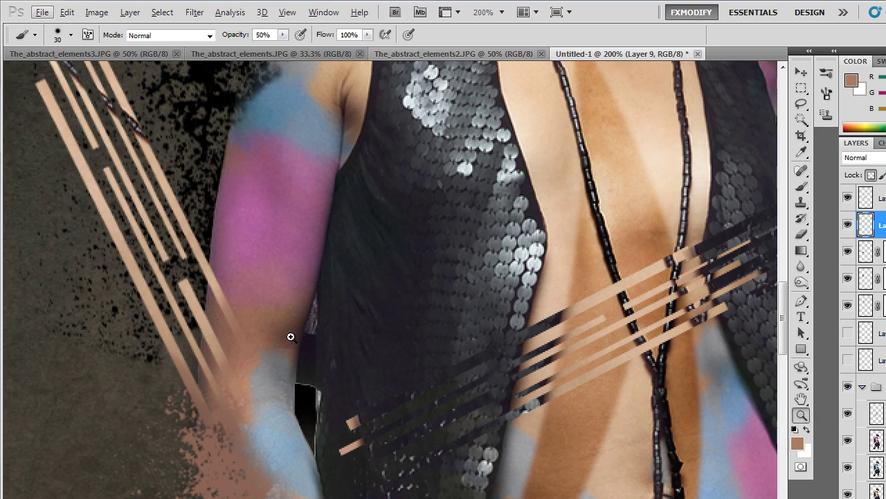
- Zoom out and recentre the whole figure in the view
{"action": "left_click", "coordinate": [242, 312], "text": "alt"}
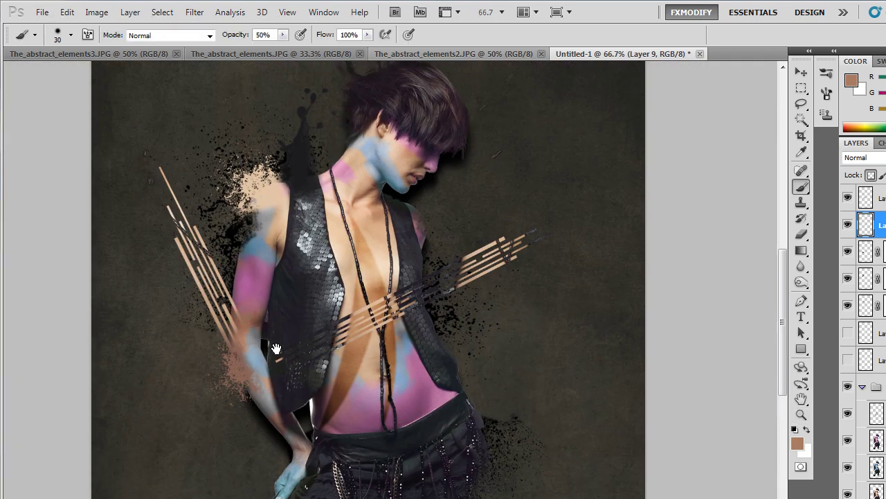
{"action": "left_click_drag", "start_coordinate": [275, 348], "coordinate": [253, 355]}
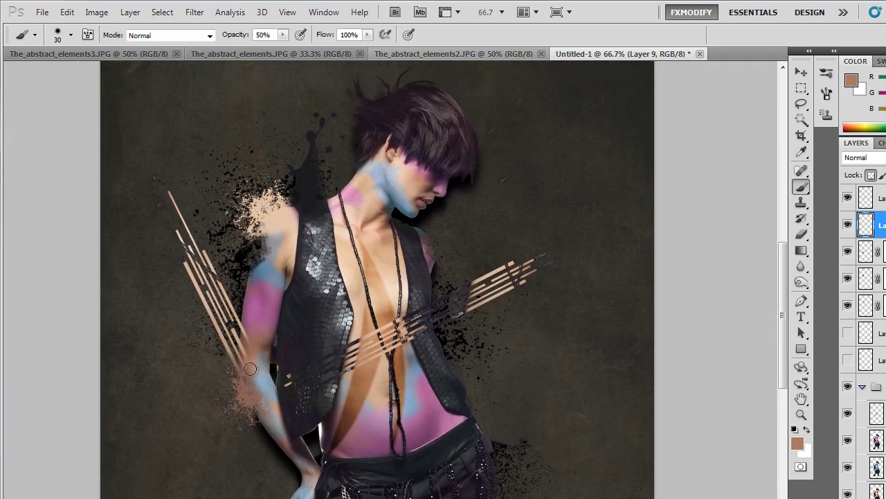
{"action": "key", "text": "v"}
{"action": "left_click_drag", "start_coordinate": [298, 334], "coordinate": [289, 347]}
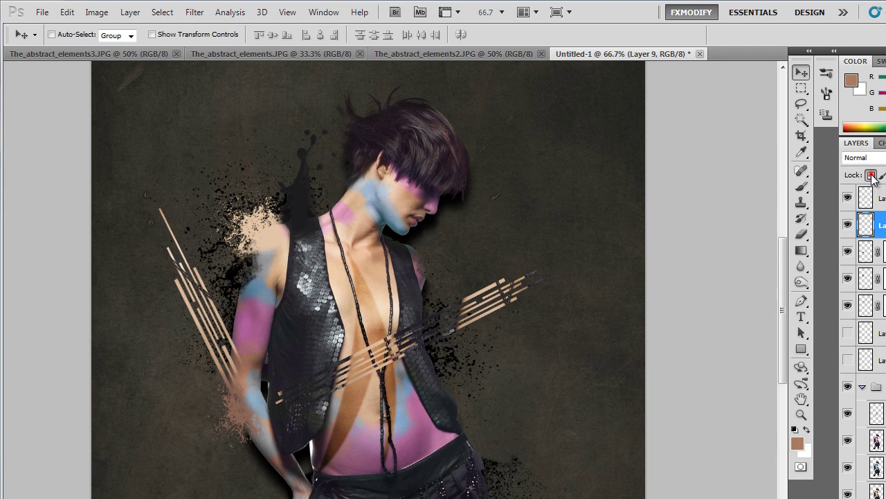
- Duplicate the paint layer and darken the original to black with Hue/Saturation Lightness -100
{"action": "key", "text": "ctrl+j"}
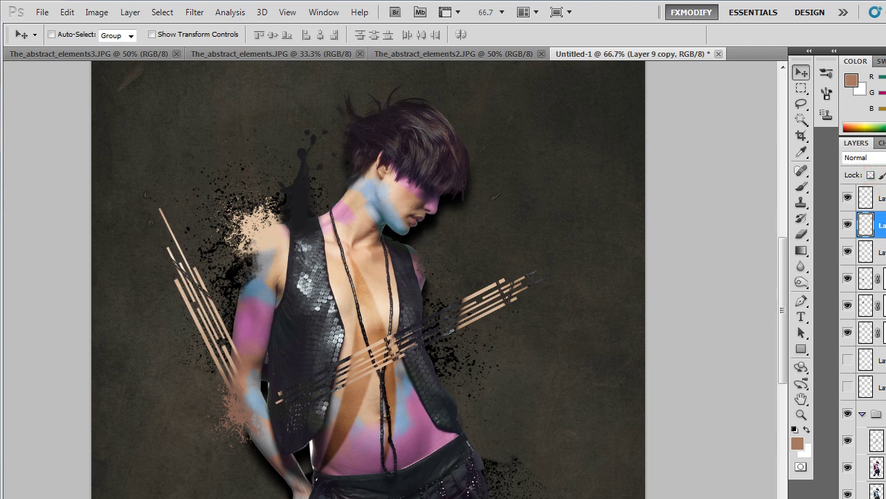
{"action": "key", "text": "alt+bracketleft"}
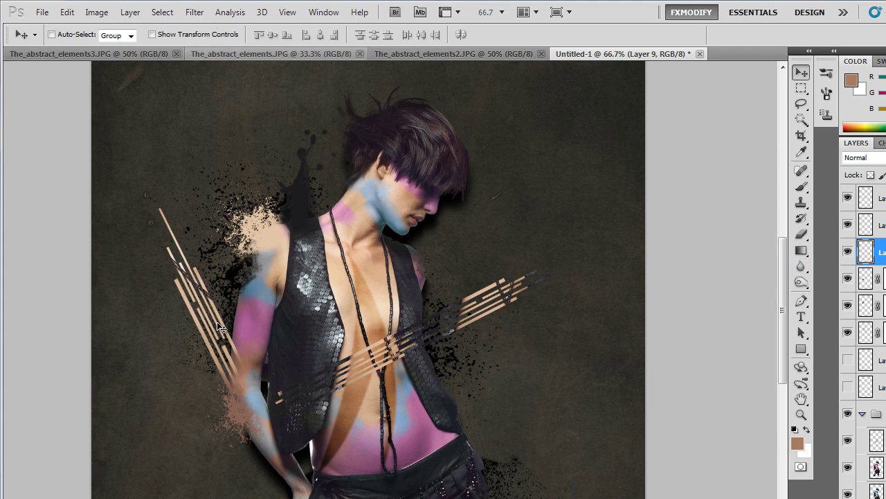
{"action": "key", "text": "g"}
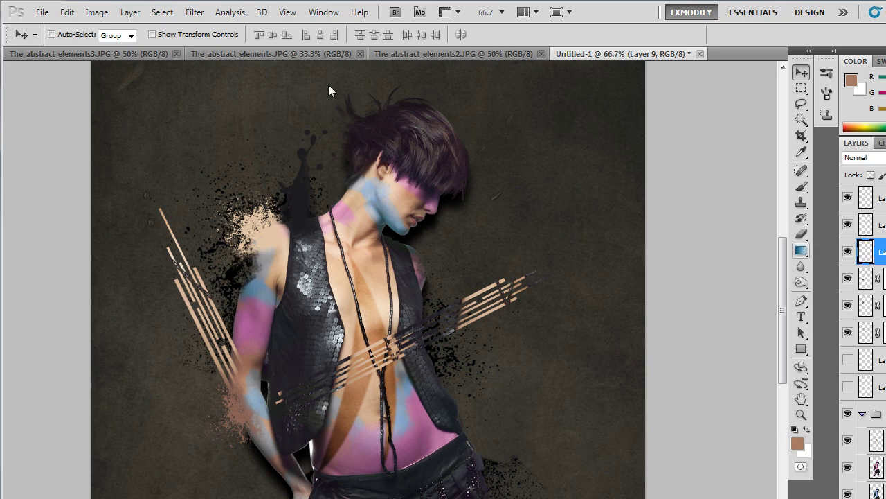
{"action": "left_click", "coordinate": [104, 12]}
{"action": "mouse_move", "coordinate": [118, 46]}
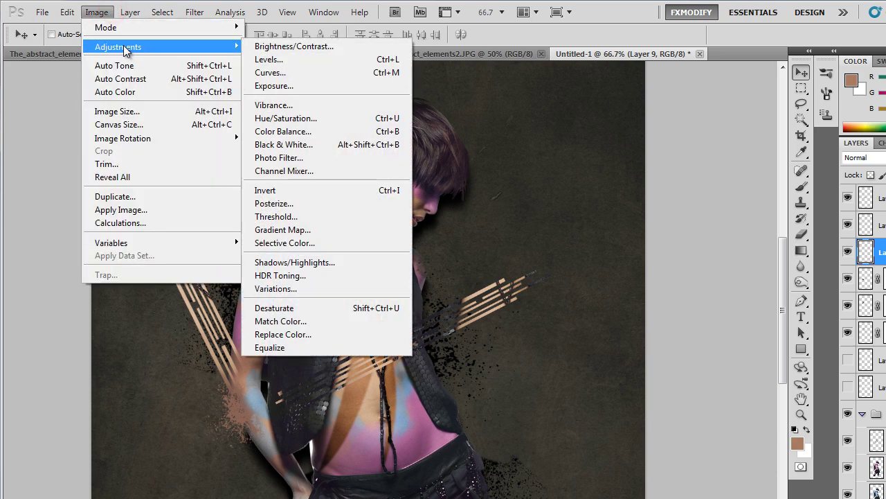
{"action": "left_click", "coordinate": [286, 118]}
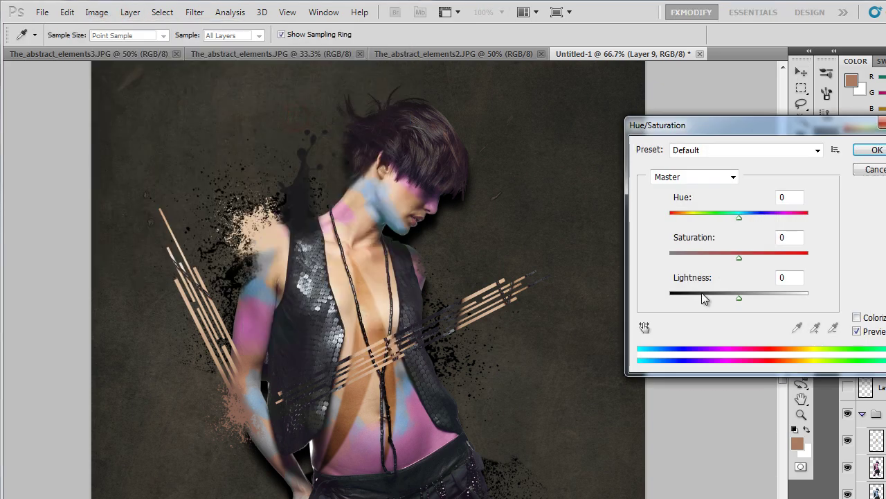
{"action": "left_click_drag", "start_coordinate": [700, 296], "coordinate": [521, 319]}
{"action": "key", "text": "Return"}
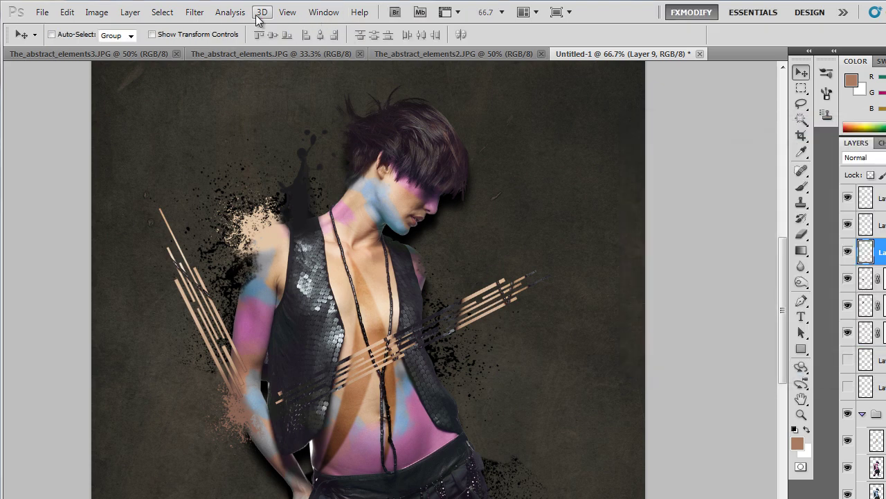
- Apply an 8.5 px Gaussian Blur to the blackened layer
{"action": "left_click", "coordinate": [192, 11]}
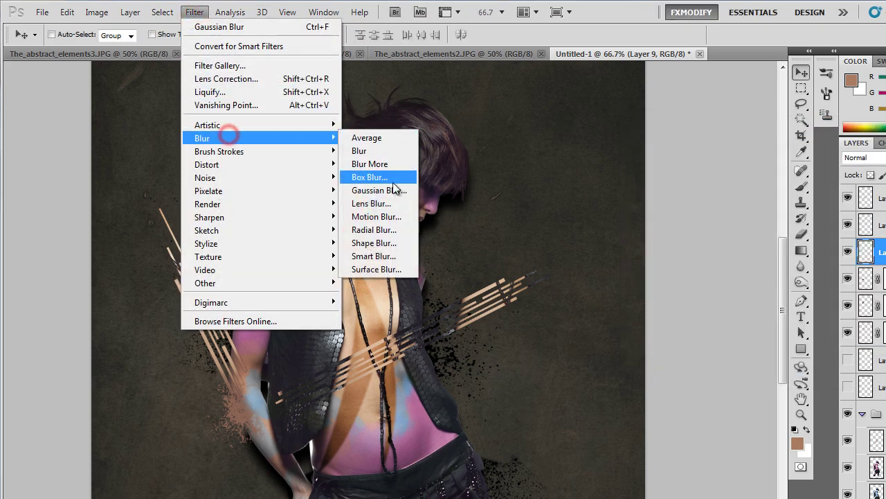
{"action": "left_click", "coordinate": [386, 192]}
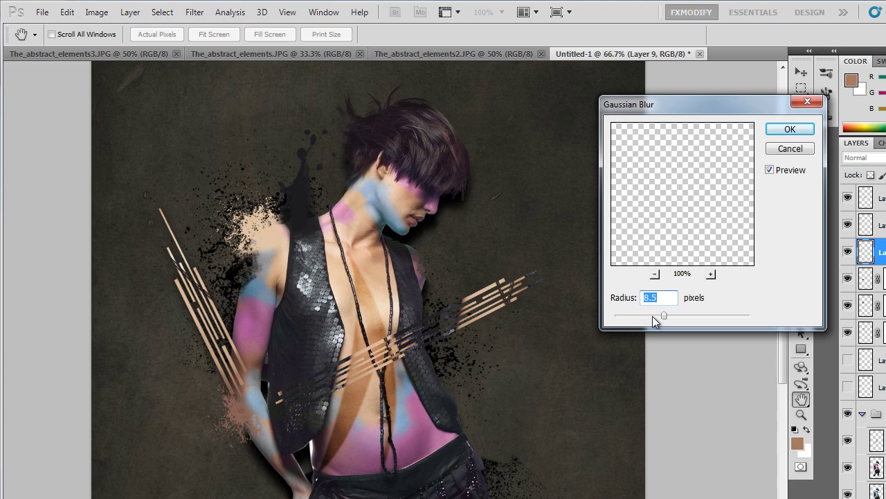
{"action": "key", "text": "Return"}
- Zoom in on the arm and erase blue paint from its left edge with a smaller eraser
{"action": "key", "text": "z"}
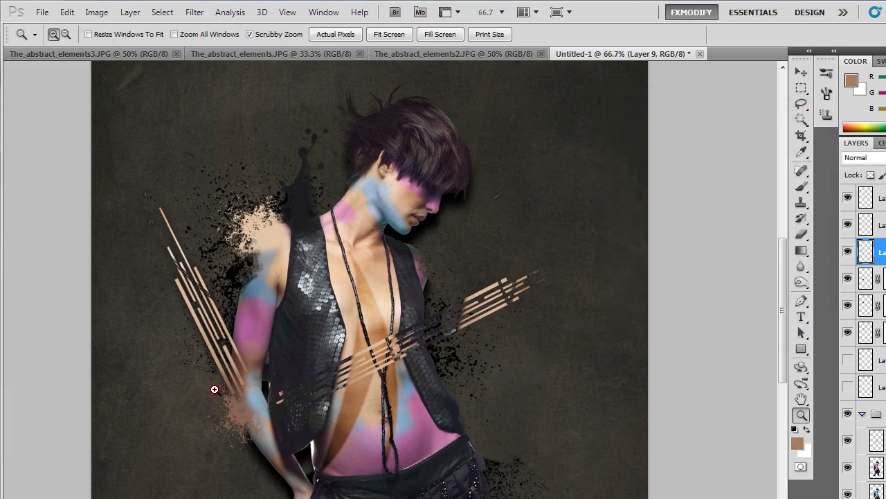
{"action": "left_click_drag", "start_coordinate": [214, 388], "coordinate": [666, 338]}
{"action": "key", "text": "e"}
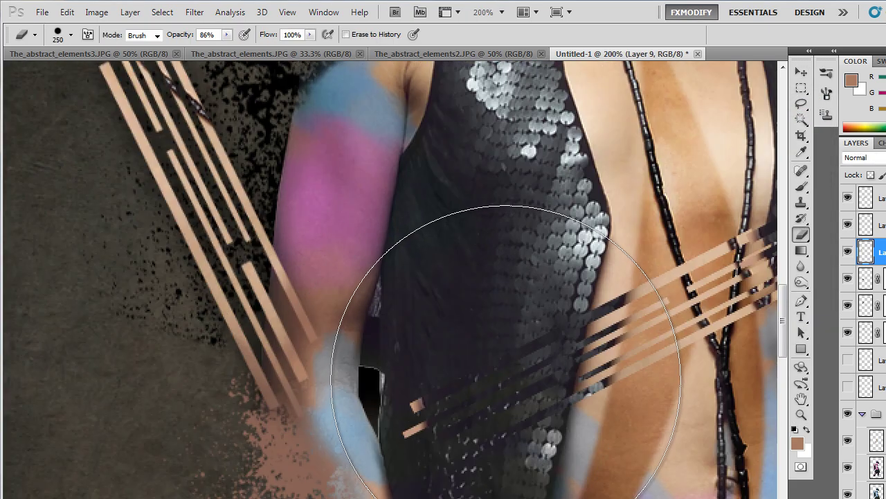
{"action": "key", "text": "bracketleft"}
{"action": "left_click_drag", "start_coordinate": [321, 386], "coordinate": [340, 371]}
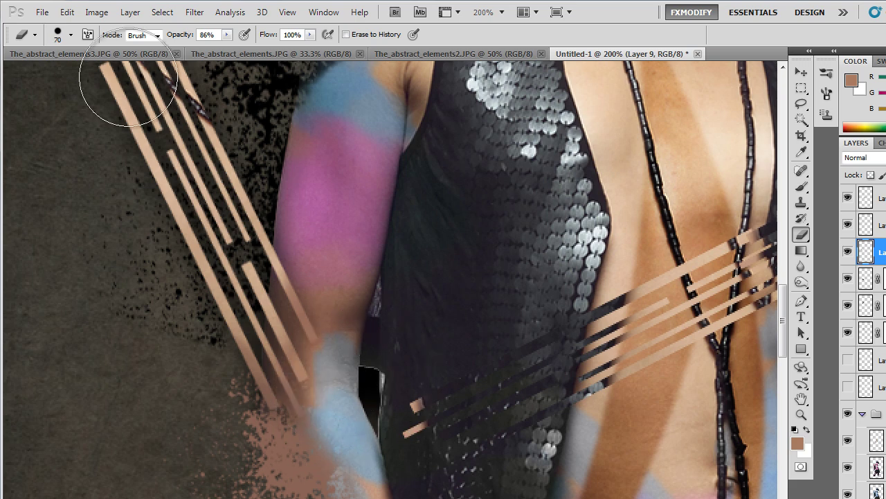
- Soften eraser hardness to 12%, erase more blue paint on the arm, and zoom out
{"action": "left_click", "coordinate": [70, 34]}
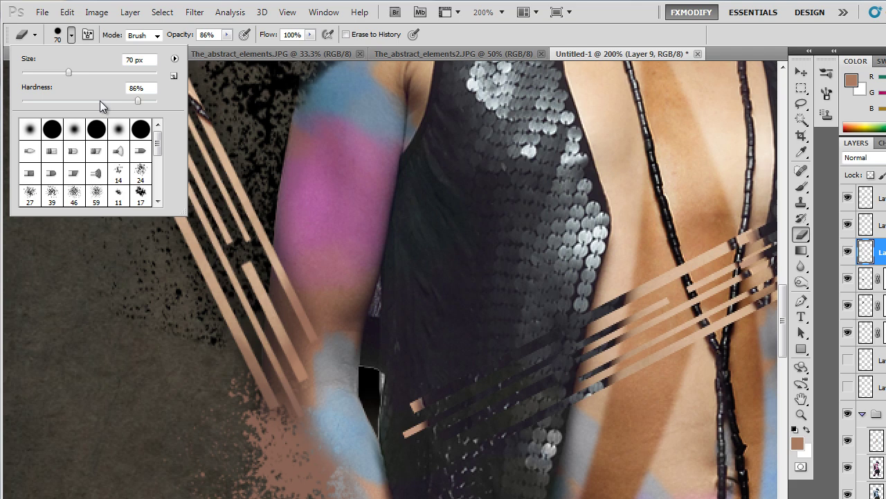
{"action": "left_click_drag", "start_coordinate": [100, 100], "coordinate": [38, 102]}
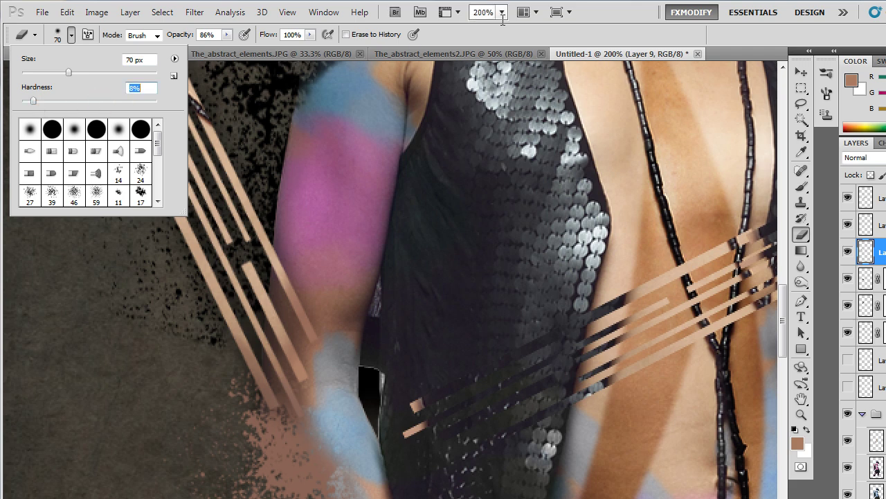
{"action": "left_click", "coordinate": [532, 39]}
{"action": "mouse_move", "coordinate": [322, 381]}
{"action": "left_mouse_down"}
{"action": "mouse_move", "coordinate": [352, 336]}
{"action": "mouse_move", "coordinate": [334, 323]}
{"action": "mouse_move", "coordinate": [316, 366]}
{"action": "left_mouse_up"}
{"action": "left_click_drag", "start_coordinate": [319, 455], "coordinate": [331, 379]}
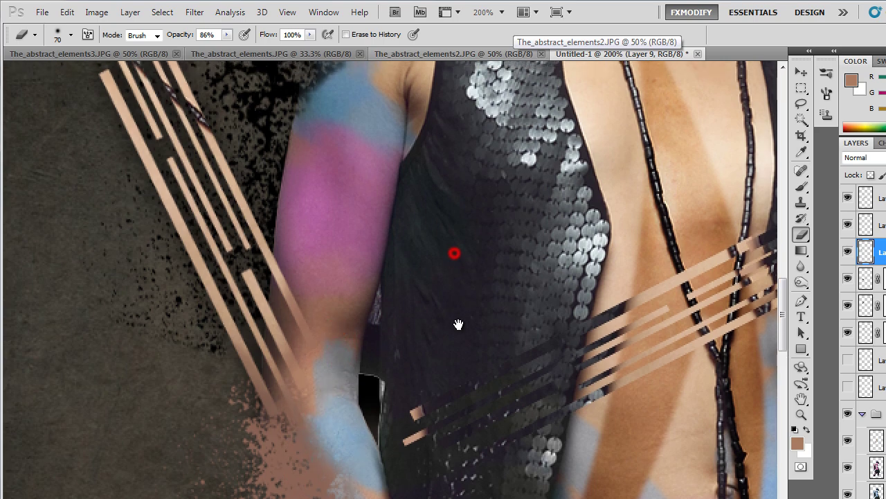
{"action": "key", "text": "z"}
{"action": "left_click", "coordinate": [361, 302], "text": "alt"}
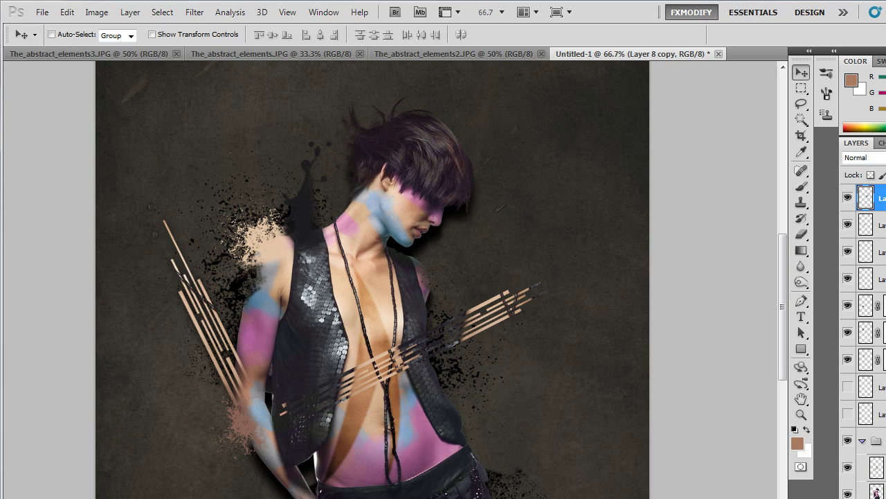
- Give the chest stripes a purple Color Overlay sampled from the hair
{"action": "double_click", "coordinate": [866, 197]}
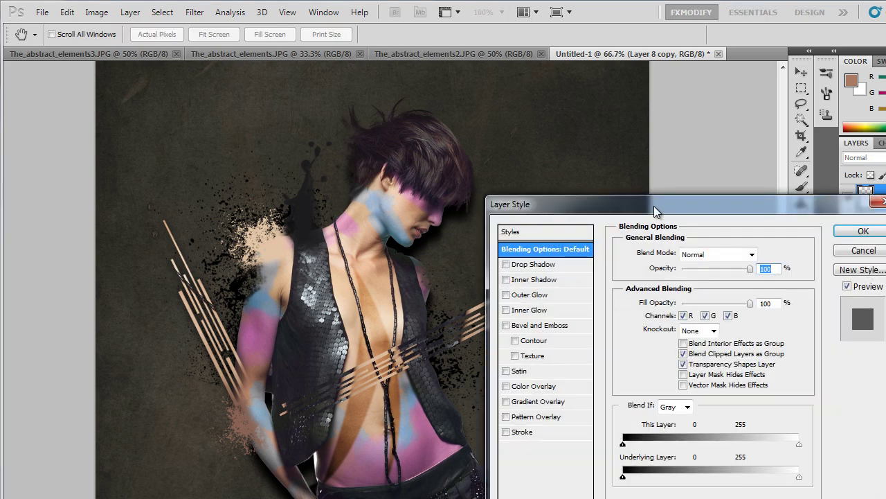
{"action": "left_click_drag", "start_coordinate": [554, 197], "coordinate": [703, 162]}
{"action": "left_click", "coordinate": [698, 346]}
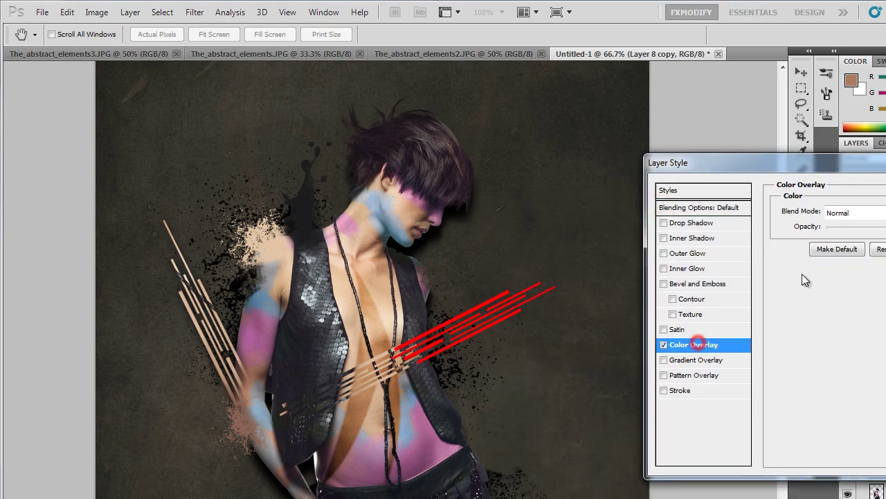
{"action": "left_click", "coordinate": [883, 211]}
{"action": "left_click", "coordinate": [432, 207]}
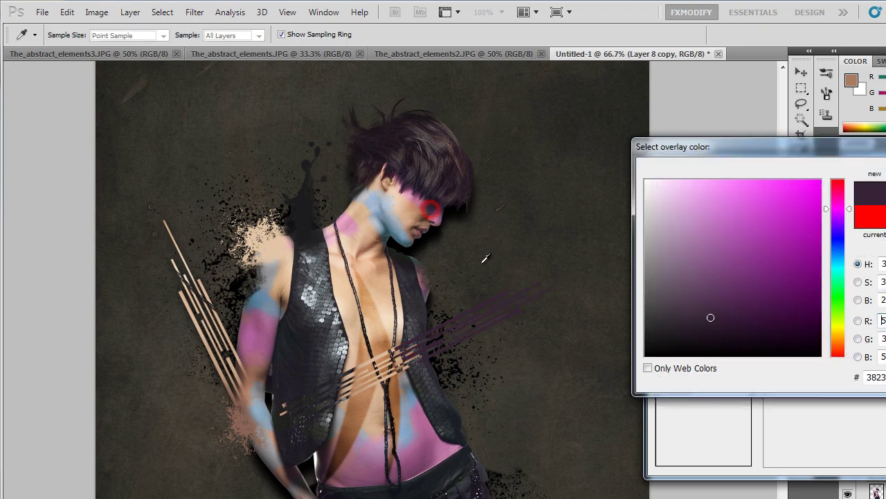
{"action": "left_click", "coordinate": [720, 287]}
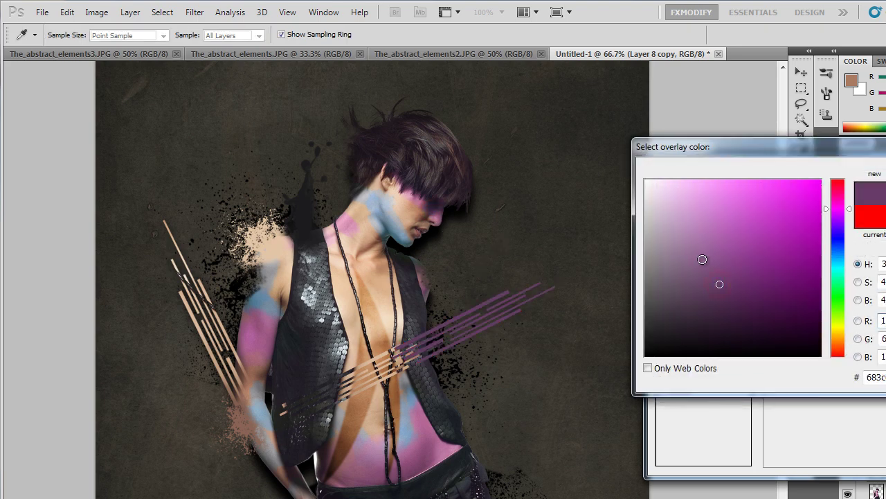
{"action": "key", "text": "Return"}
{"action": "key", "text": "Return"}
- Duplicate the purple stripes, scale the copy to about 53%, and move it slightly down-left
{"action": "key", "text": "ctrl+j"}
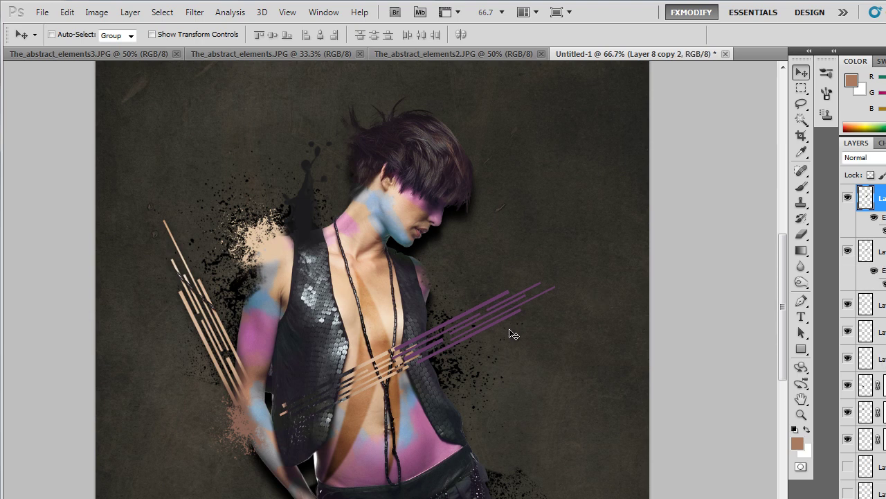
{"action": "key", "text": "ctrl+t"}
{"action": "mouse_move", "coordinate": [563, 280]}
{"action": "left_mouse_down"}
{"action": "mouse_move", "coordinate": [477, 345]}
{"action": "mouse_move", "coordinate": [455, 327]}
{"action": "mouse_move", "coordinate": [565, 326]}
{"action": "mouse_move", "coordinate": [560, 317]}
{"action": "left_mouse_up"}
{"action": "double_click", "coordinate": [530, 326]}
{"action": "left_click_drag", "start_coordinate": [491, 361], "coordinate": [472, 365]}
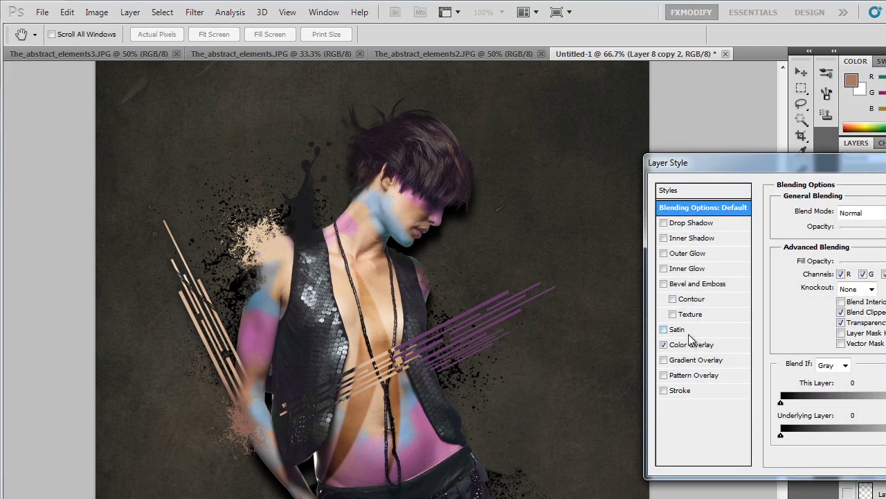
- Change the smaller copy's Color Overlay to blue
{"action": "left_click", "coordinate": [693, 344]}
{"action": "left_click", "coordinate": [734, 224]}
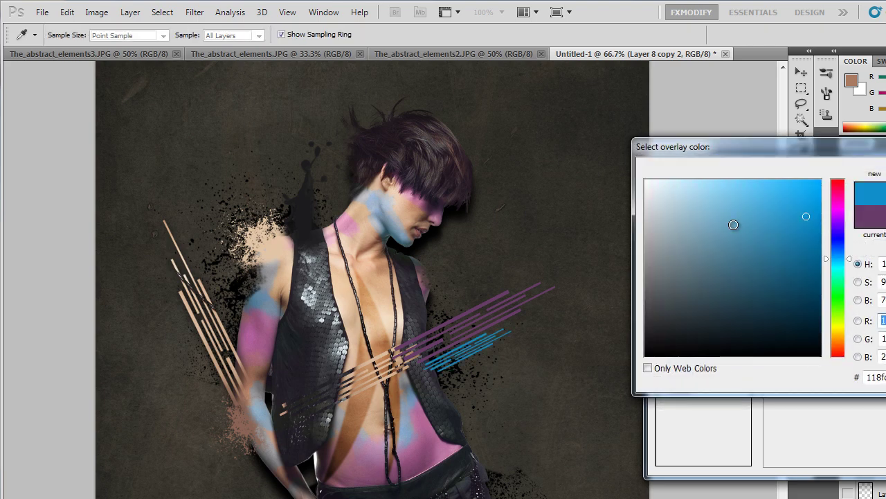
{"action": "key", "text": "Return"}
{"action": "key", "text": "Return"}
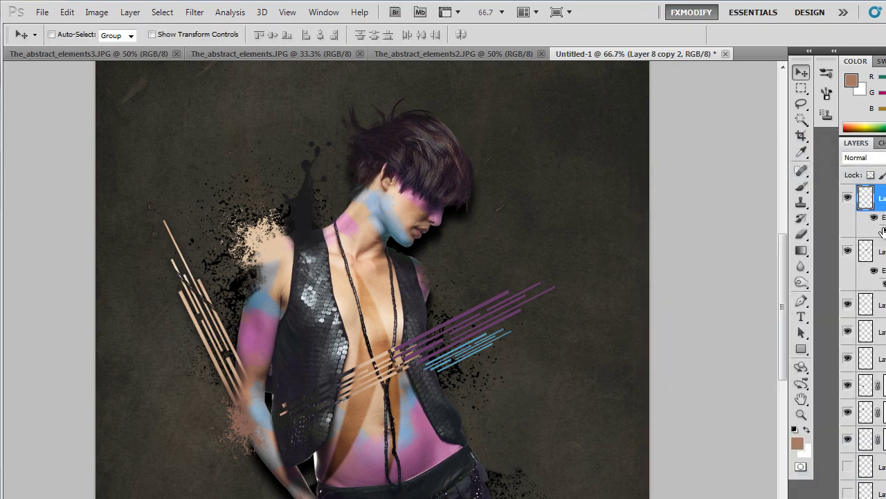
{"action": "left_click", "coordinate": [884, 251]}
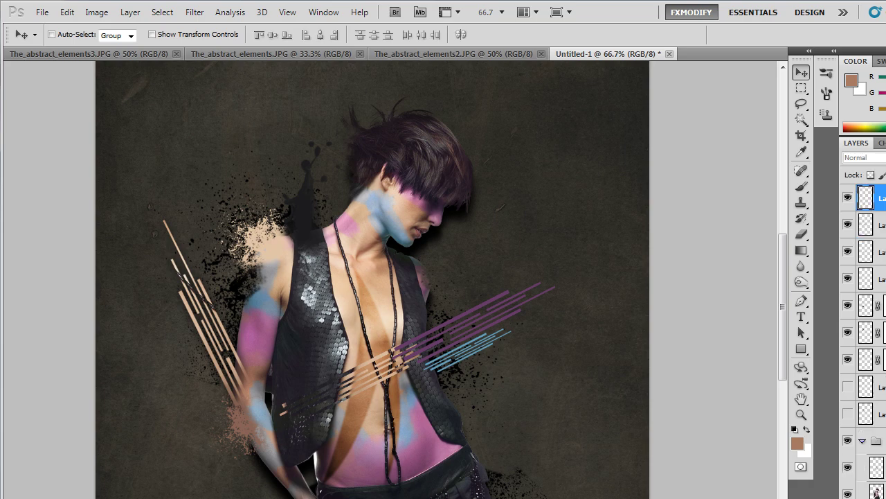
- Duplicate the stripe layer and set its Hue/Saturation Lightness to -100 to make it black
{"action": "left_click_drag", "start_coordinate": [879, 198], "coordinate": [879, 230]}
{"action": "key", "text": "ctrl+u"}
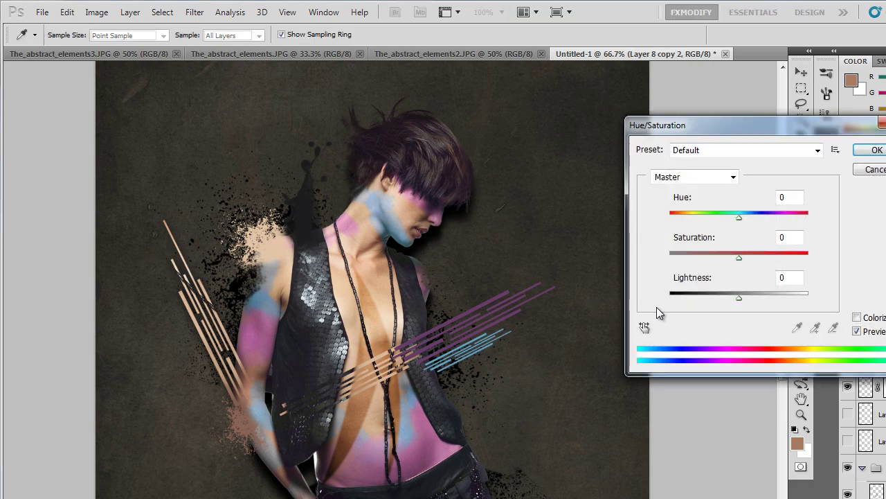
{"action": "type", "text": "-100"}
{"action": "key", "text": "Return"}
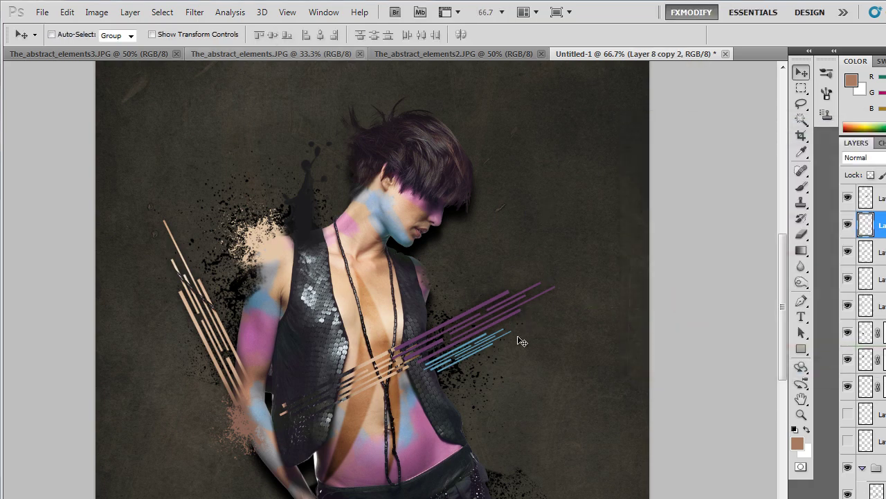
- Zoom out and pan around to check the whole image
{"action": "key", "text": "e"}
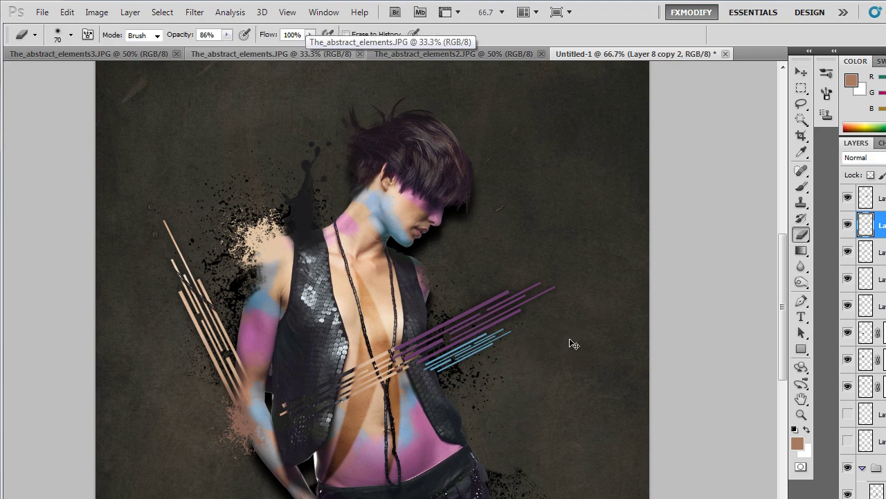
{"action": "key", "text": "v"}
{"action": "scroll", "coordinate": [556, 341], "scroll_direction": "down", "scroll_amount": 3}
{"action": "key", "text": "z"}
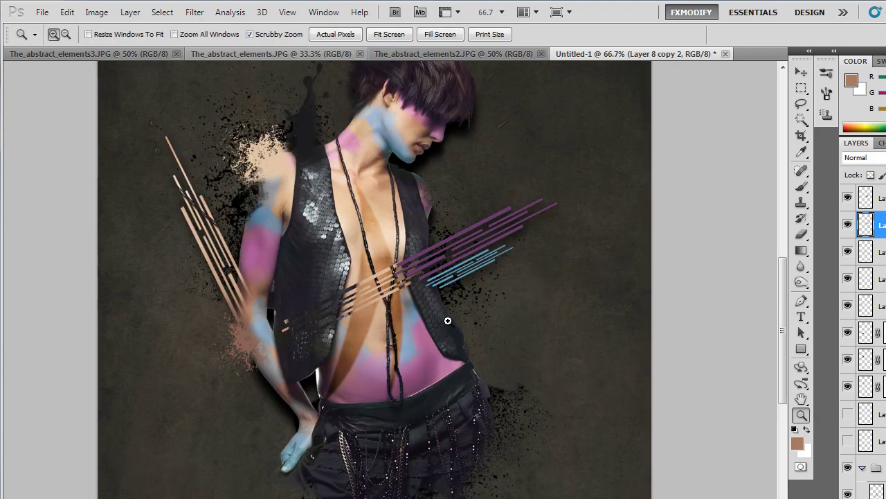
{"action": "left_click", "coordinate": [448, 321], "text": "alt"}
{"action": "left_click", "coordinate": [495, 341], "text": "alt"}
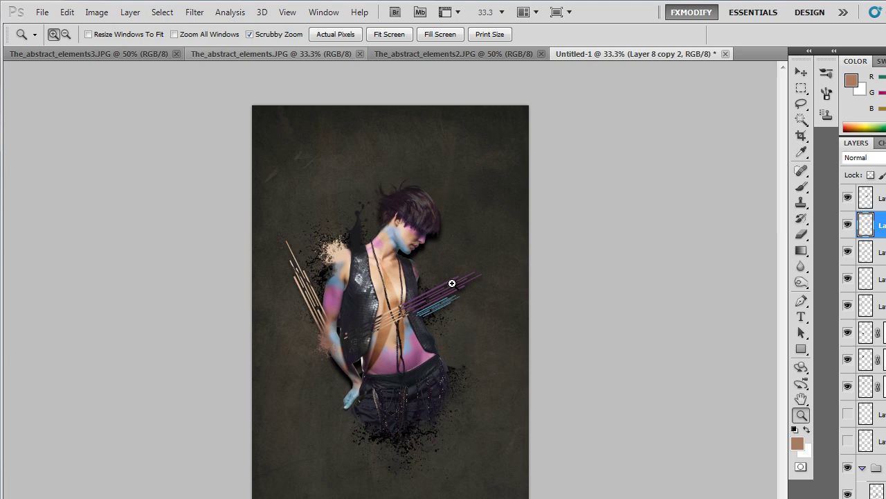
{"action": "left_click", "coordinate": [444, 258]}
{"action": "key", "text": "v"}
{"action": "mouse_move", "coordinate": [412, 215]}
{"action": "left_mouse_down"}
{"action": "mouse_move", "coordinate": [420, 279]}
{"action": "mouse_move", "coordinate": [420, 273]}
{"action": "left_mouse_up"}
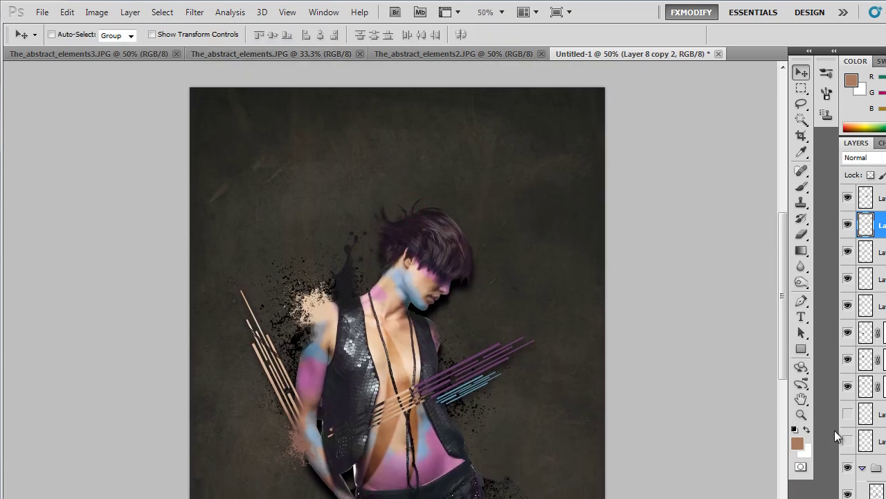
{"action": "scroll", "coordinate": [470, 353], "scroll_direction": "down", "scroll_amount": 2}
{"action": "scroll", "coordinate": [487, 411], "scroll_direction": "down", "scroll_amount": 3}
{"action": "scroll", "coordinate": [487, 410], "scroll_direction": "up", "scroll_amount": 2}
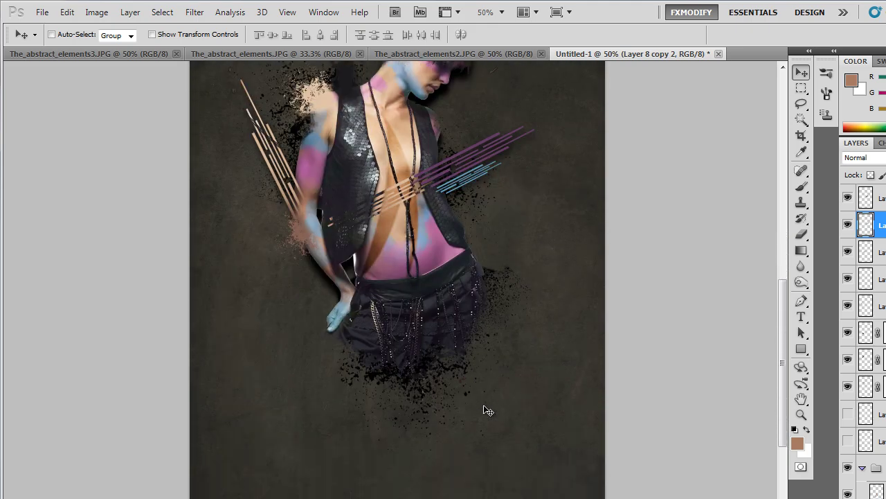
{"action": "scroll", "coordinate": [865, 340], "scroll_direction": "down", "scroll_amount": 3}
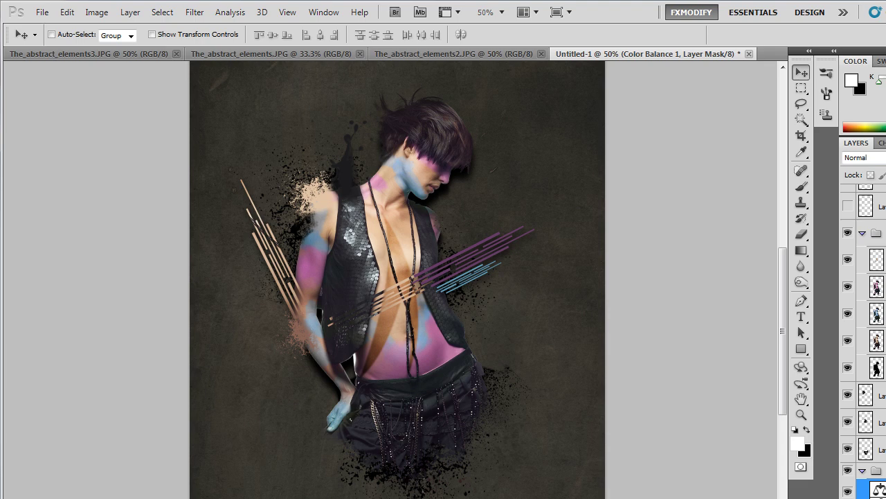
- Zoom out to the full canvas and set Layer 10's blend mode to Overlay
{"action": "key", "text": "ctrl+z"}
{"action": "key", "text": "z"}
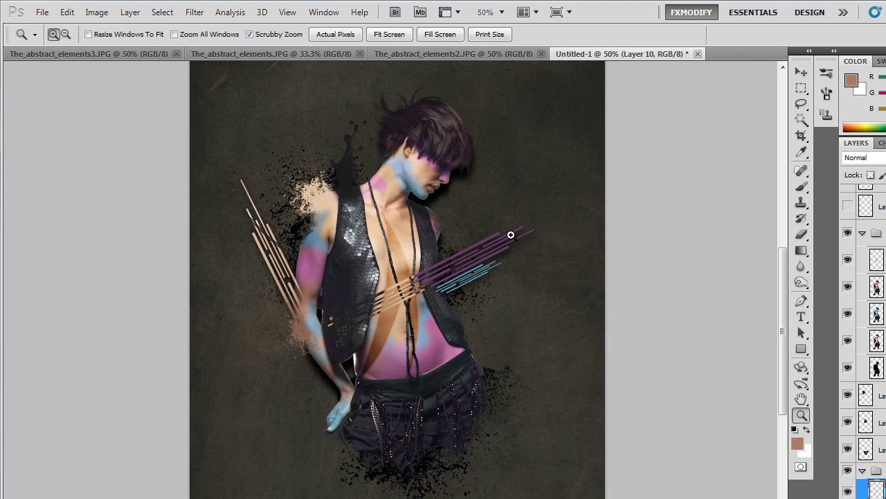
{"action": "left_click", "coordinate": [509, 235], "text": "alt"}
{"action": "left_click", "coordinate": [875, 159]}
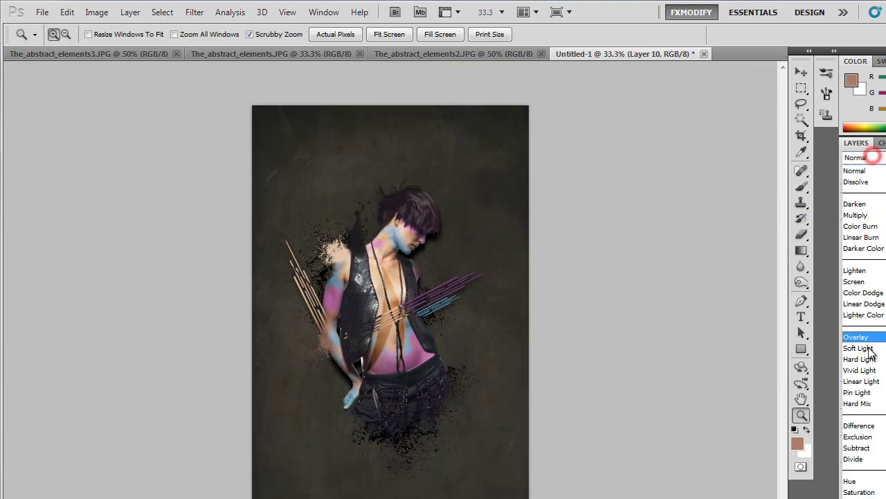
{"action": "left_click", "coordinate": [859, 336]}
- With a very large black brush, darken the canvas's left edge from bottom to top
{"action": "key", "text": "b"}
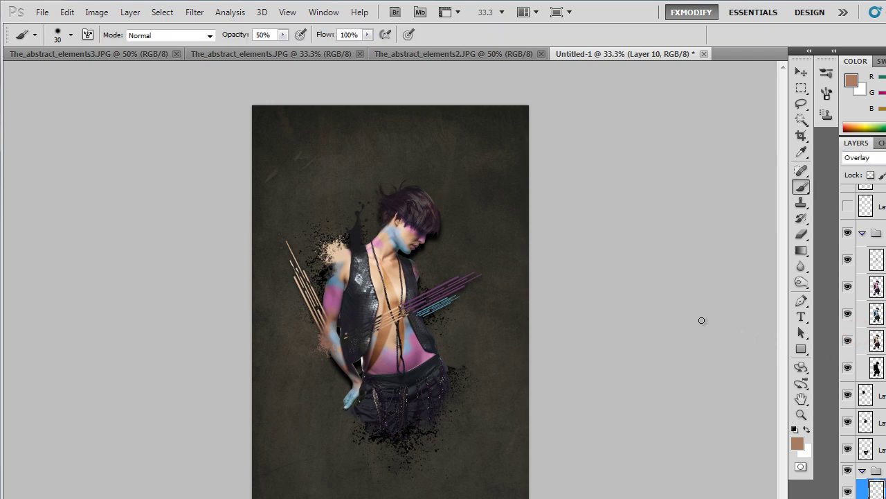
{"action": "key", "text": "bracketright"}
{"action": "key", "text": "bracketright"}
{"action": "key", "text": "bracketright"}
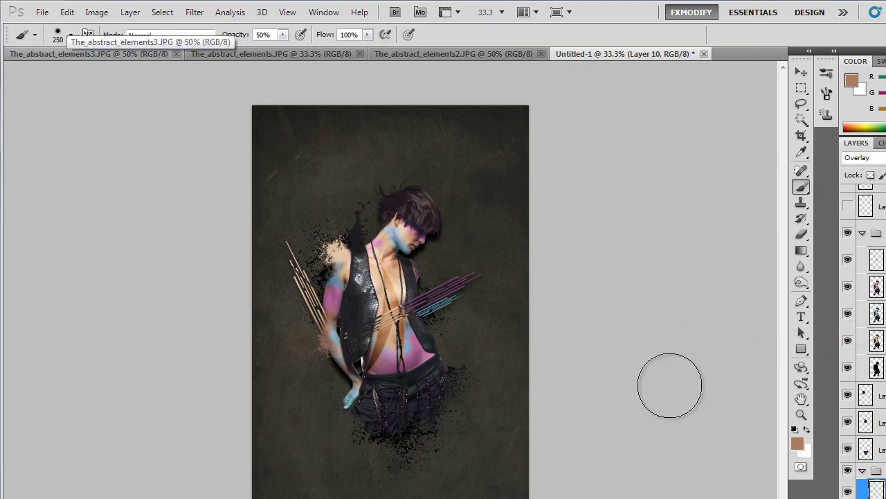
{"action": "key", "text": "bracketright"}
{"action": "key", "text": "bracketright"}
{"action": "key", "text": "bracketright"}
{"action": "left_click", "coordinate": [797, 444]}
{"action": "left_click", "coordinate": [748, 333]}
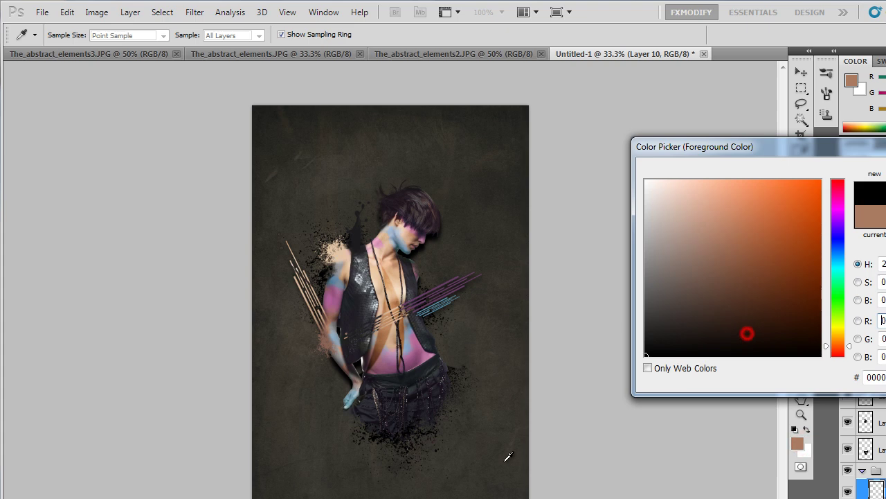
{"action": "key", "text": "Return"}
{"action": "left_click_drag", "start_coordinate": [508, 423], "coordinate": [502, 473]}
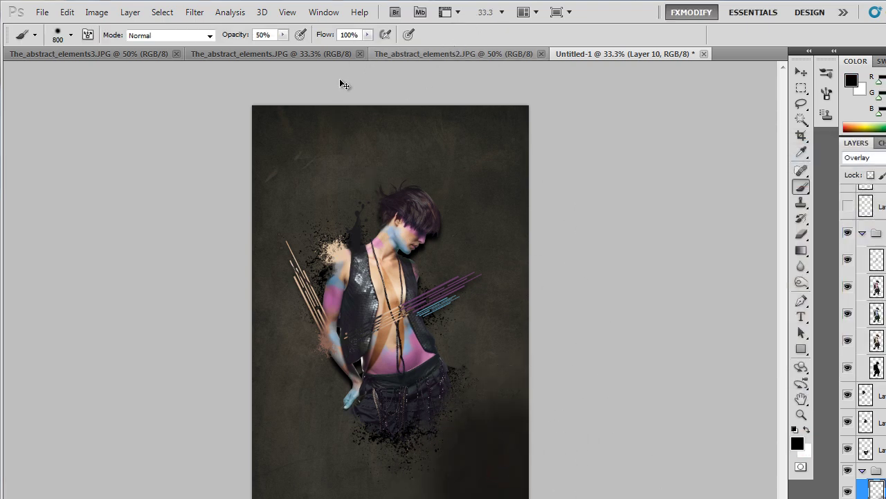
{"action": "key", "text": "ctrl+z"}
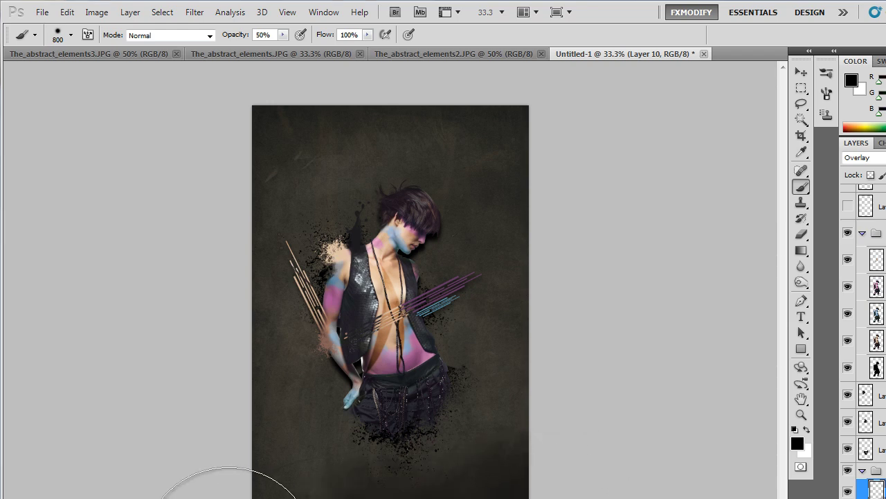
{"action": "left_click_drag", "start_coordinate": [216, 496], "coordinate": [233, 112]}
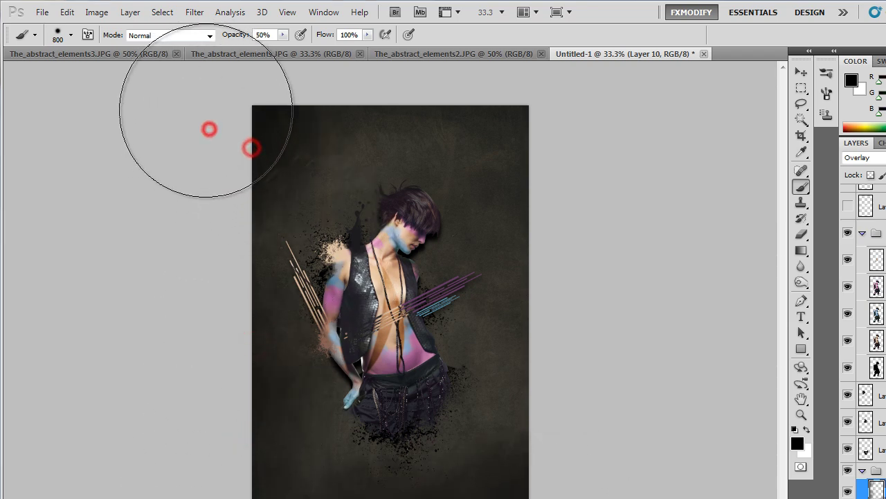
- Zoom back in, add a new layer above BG, and target Group 1
{"action": "key", "text": "ctrl+plus"}
{"action": "key", "text": "v"}
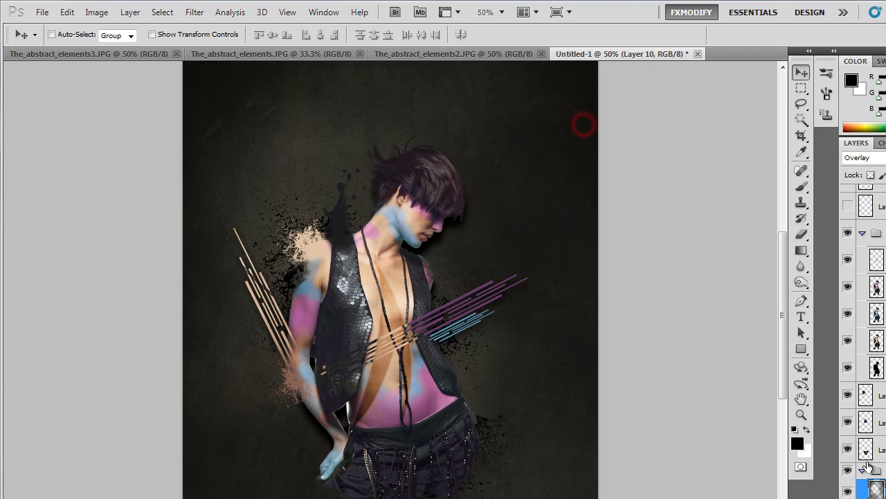
{"action": "left_click", "coordinate": [860, 471]}
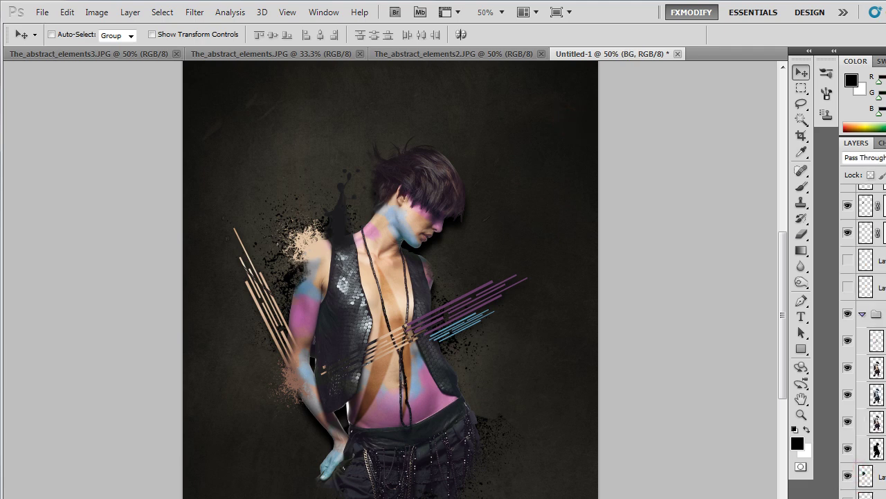
{"action": "key", "text": "alt+bracketleft"}
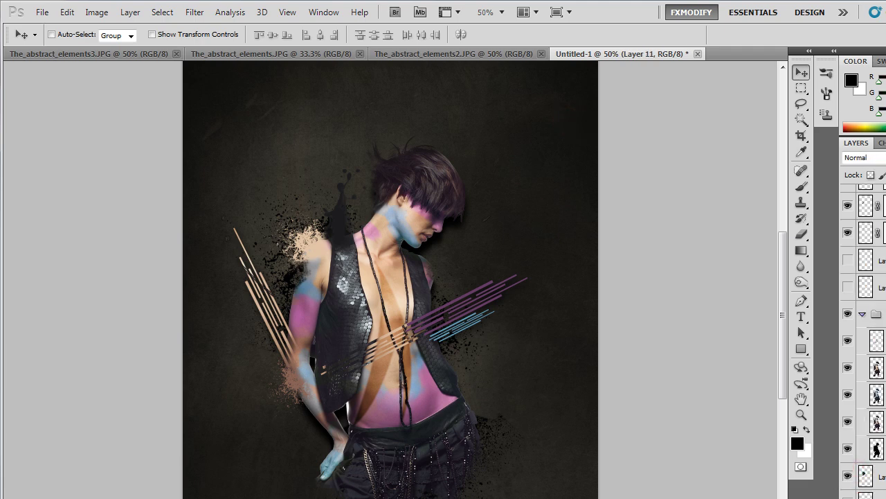
{"action": "key", "text": "ctrl+g"}
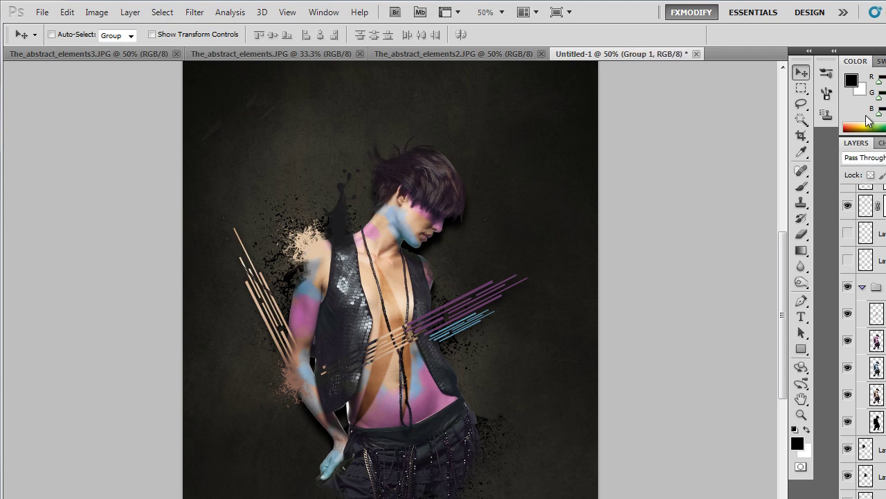
- Set Group 1 to Color Dodge, add a new layer, and make white (ffffff) the foreground
{"action": "left_click", "coordinate": [881, 159]}
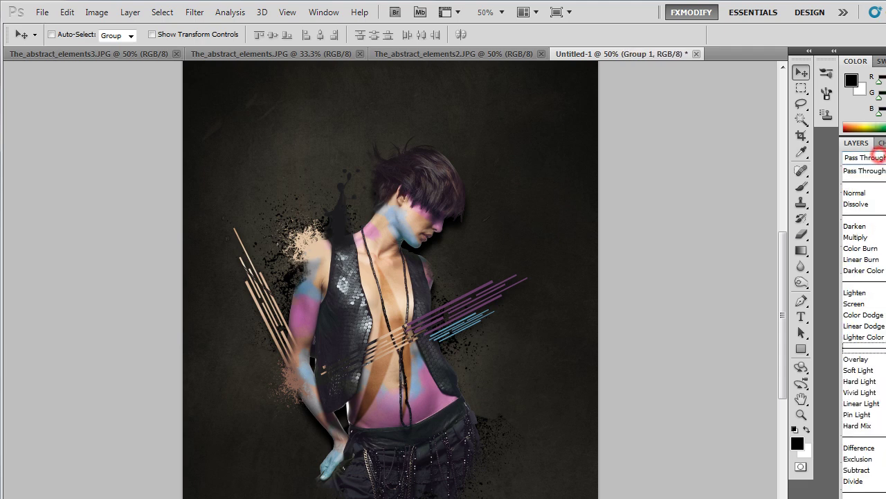
{"action": "left_click", "coordinate": [861, 312]}
{"action": "key", "text": "alt+bracketleft"}
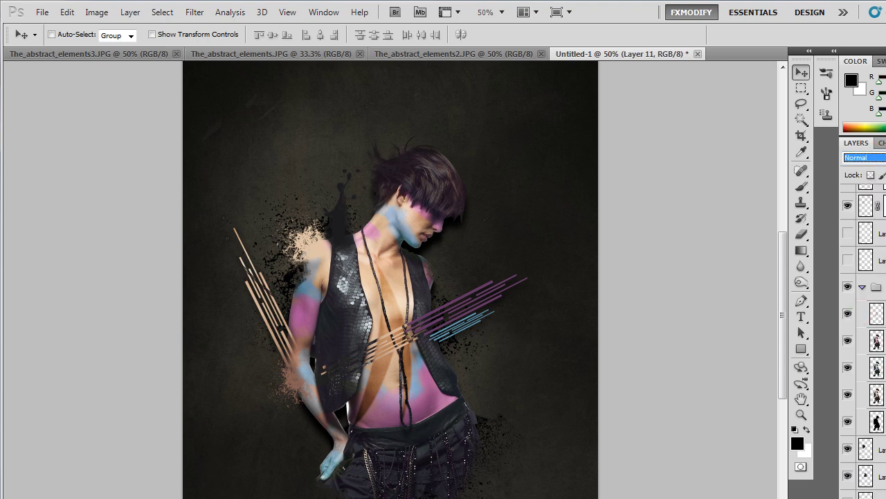
{"action": "left_click", "coordinate": [798, 445]}
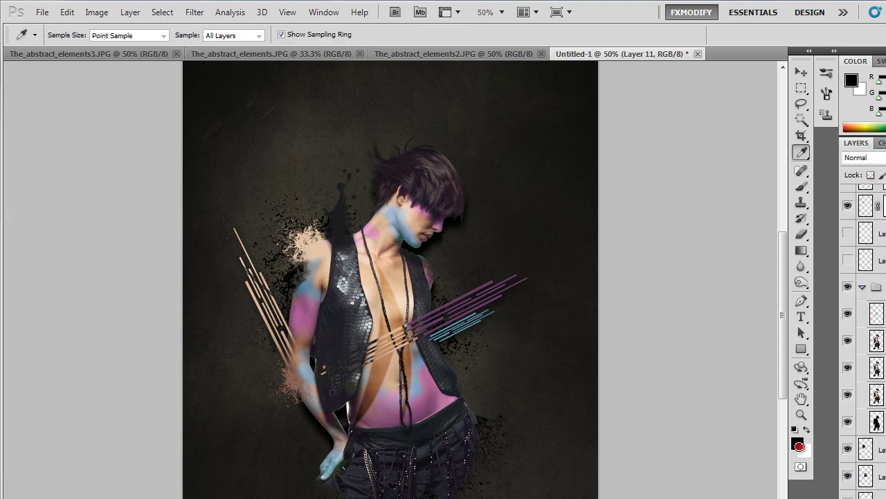
{"action": "type", "text": "ffffff"}
{"action": "key", "text": "Return"}
- Brush soft white at 26% opacity over the left shoulder, chest, torso and belly
{"action": "key", "text": "b"}
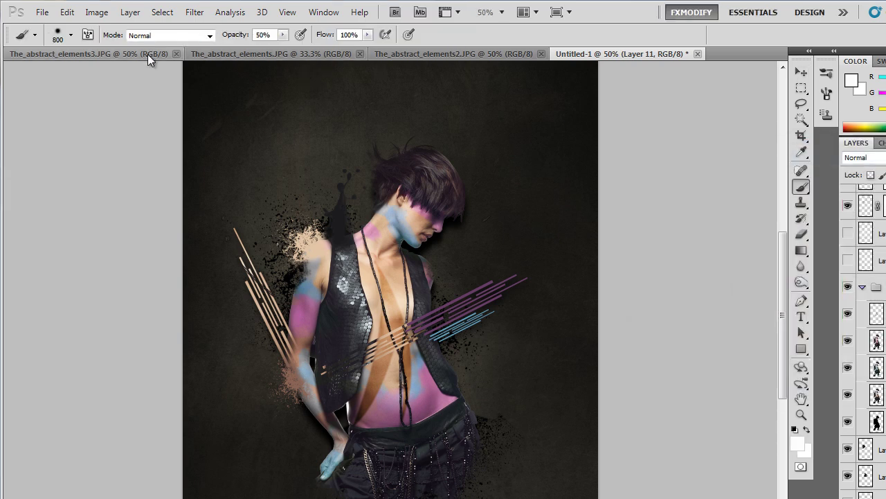
{"action": "left_click_drag", "start_coordinate": [283, 35], "coordinate": [270, 52]}
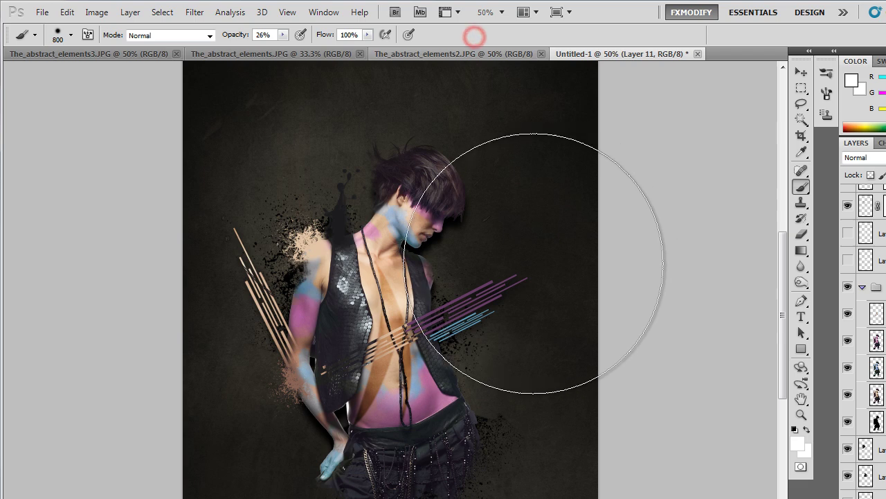
{"action": "key", "text": "bracketleft"}
{"action": "key", "text": "bracketleft"}
{"action": "key", "text": "bracketleft"}
{"action": "key", "text": "bracketleft"}
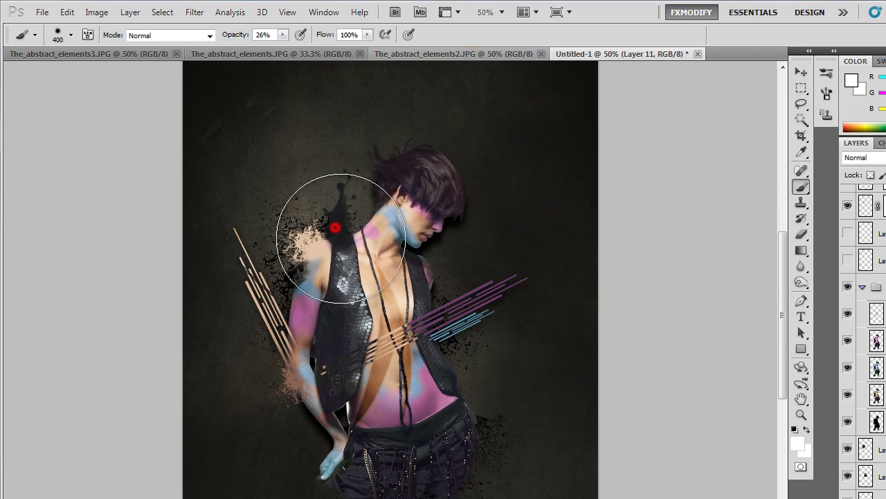
{"action": "left_click_drag", "start_coordinate": [342, 252], "coordinate": [247, 327]}
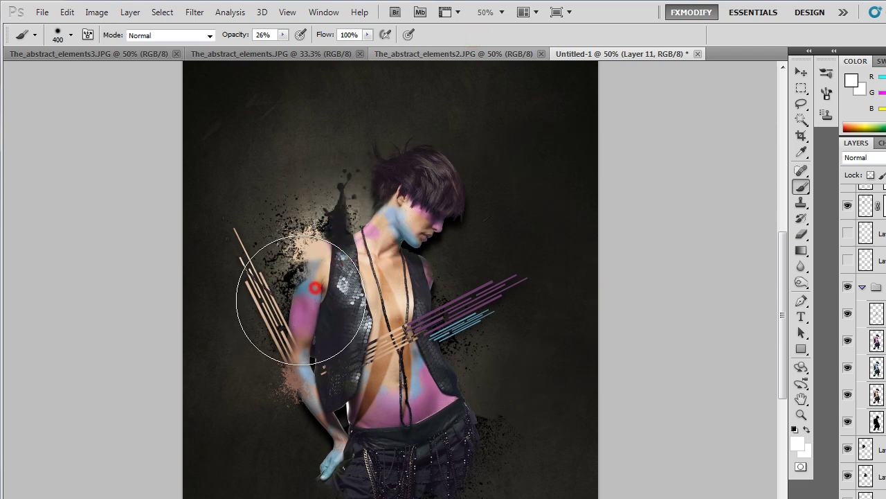
{"action": "left_click_drag", "start_coordinate": [474, 341], "coordinate": [457, 377]}
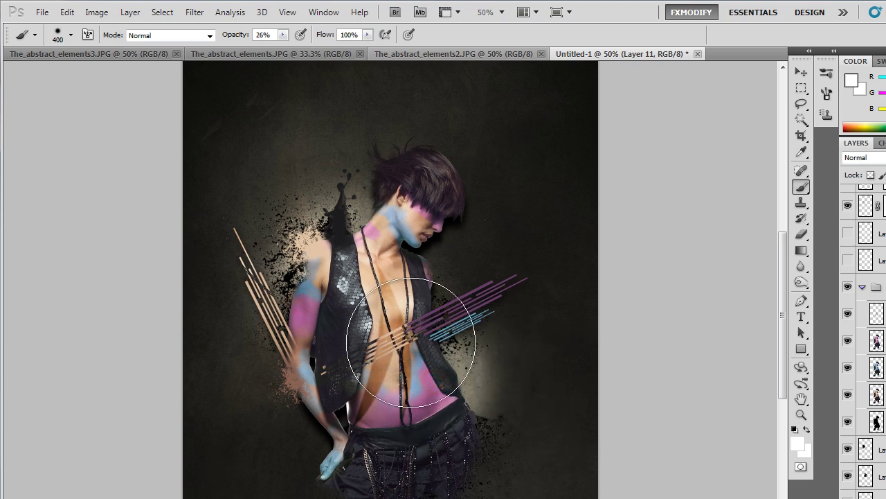
{"action": "left_click_drag", "start_coordinate": [439, 334], "coordinate": [394, 321]}
{"action": "left_click", "coordinate": [366, 459]}
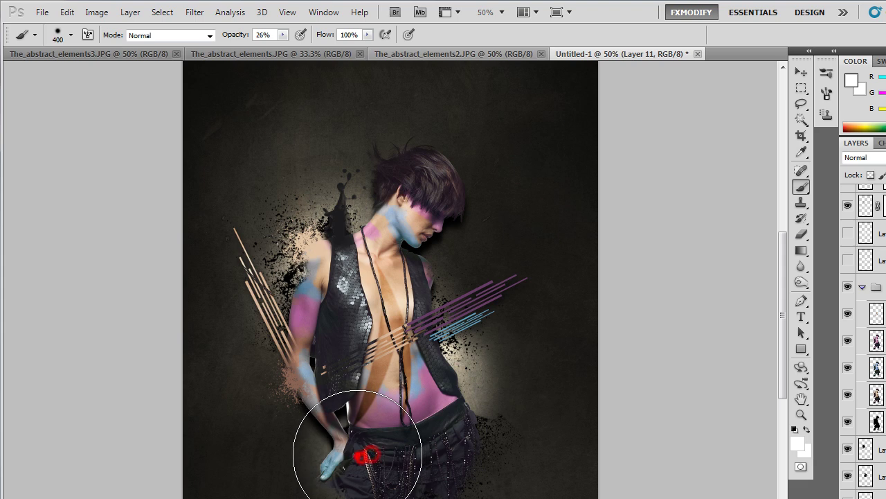
{"action": "left_click_drag", "start_coordinate": [499, 400], "coordinate": [457, 417]}
{"action": "left_click", "coordinate": [243, 416]}
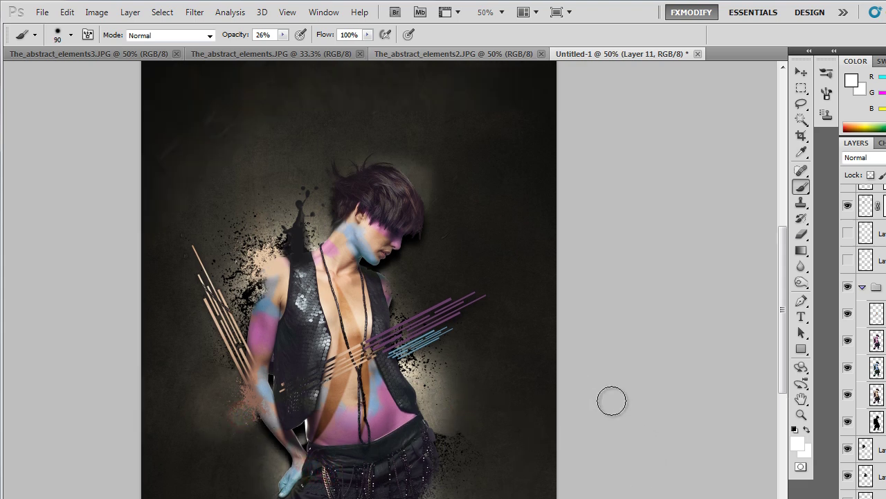
{"action": "scroll", "coordinate": [496, 348], "scroll_direction": "down", "scroll_amount": 2}
{"action": "scroll", "coordinate": [497, 348], "scroll_direction": "down", "scroll_amount": 3}
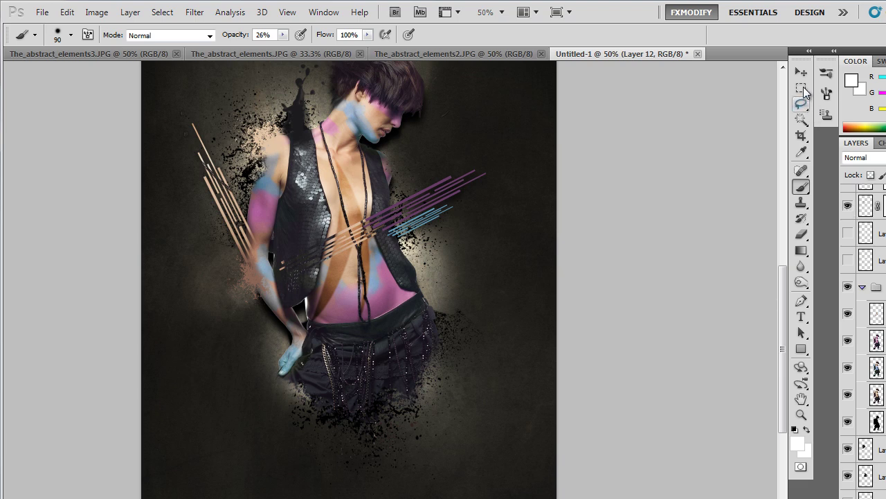
- Make an elliptical selection around the model's upper body, feathered 100 px
{"action": "left_click", "coordinate": [801, 88]}
{"action": "left_click", "coordinate": [853, 100]}
{"action": "left_click_drag", "start_coordinate": [455, 196], "coordinate": [457, 284]}
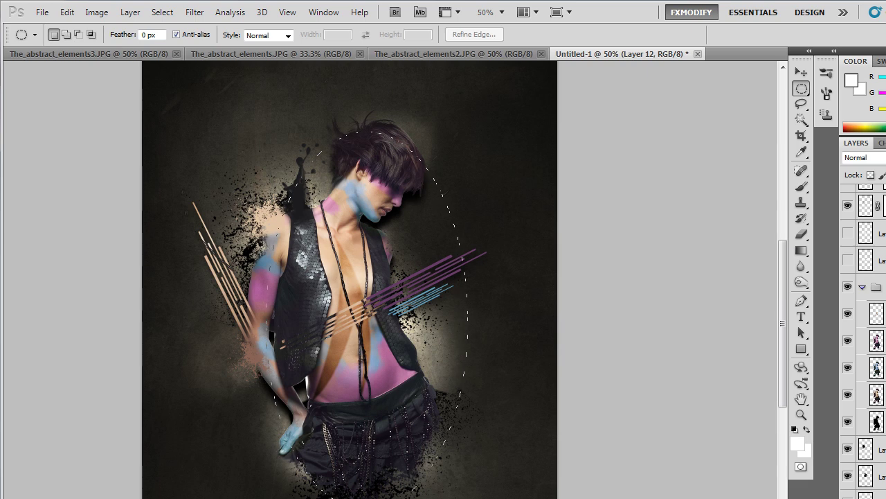
{"action": "key", "text": "shift+F6"}
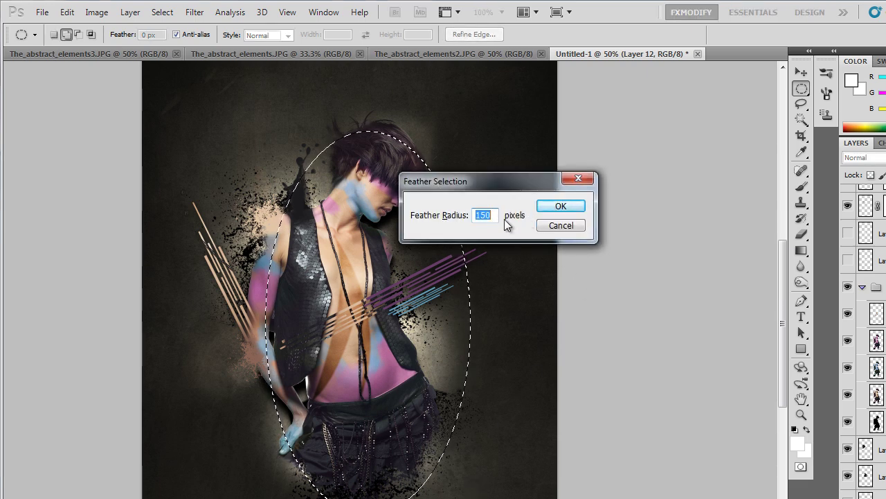
{"action": "type", "text": "100"}
{"action": "key", "text": "Return"}
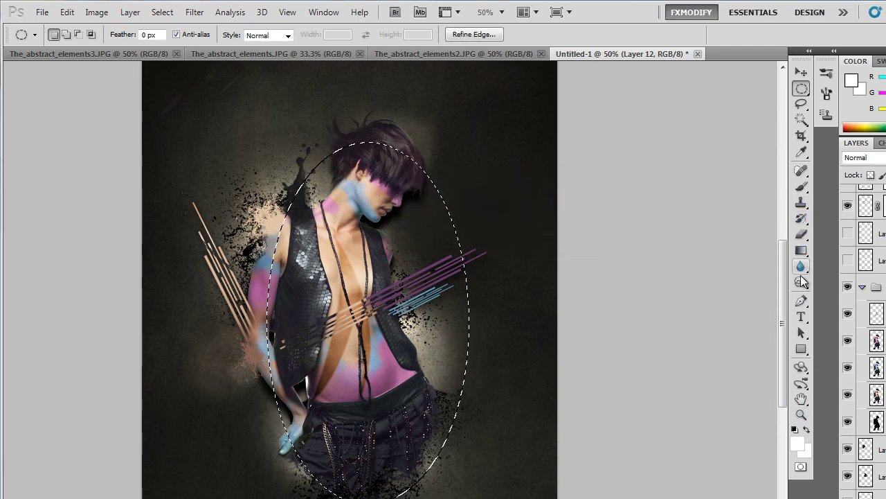
- Fill the feathered oval with white using the Paint Bucket, then deselect
{"action": "left_click", "coordinate": [802, 251]}
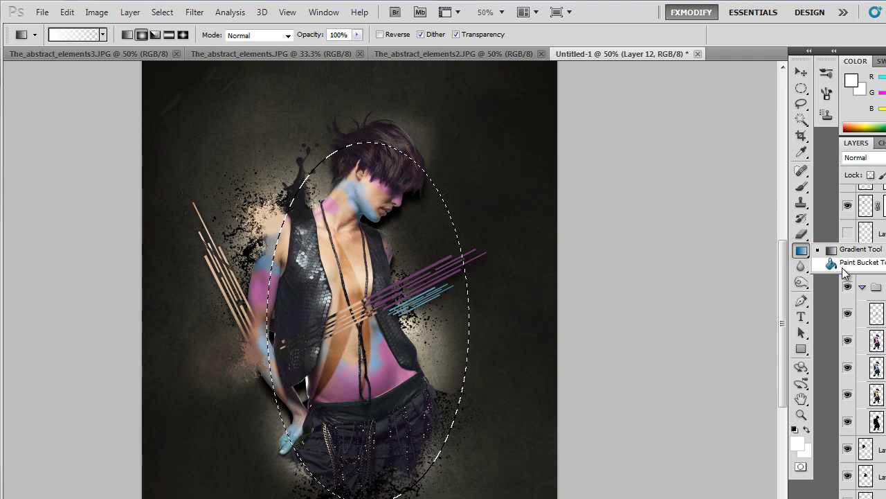
{"action": "left_click", "coordinate": [859, 262]}
{"action": "left_click", "coordinate": [344, 271]}
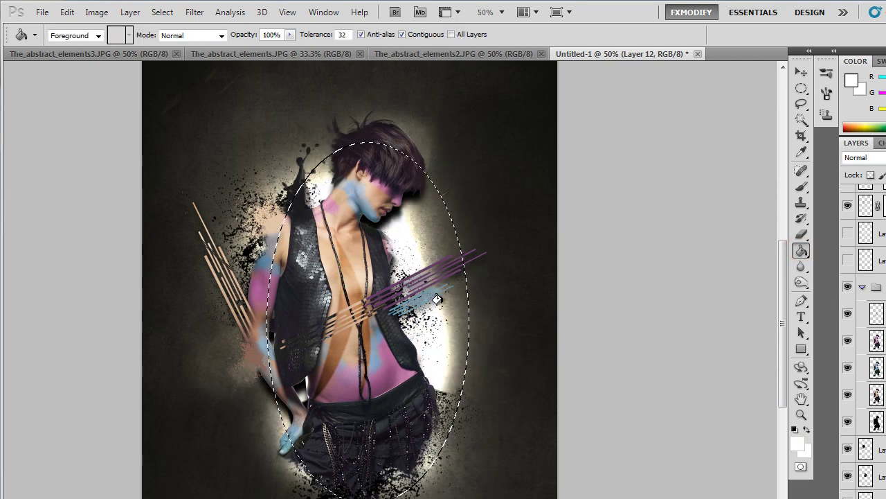
{"action": "key", "text": "ctrl+d"}
- Free Transform the white glow into a narrow vertical strip
{"action": "key", "text": "ctrl+t"}
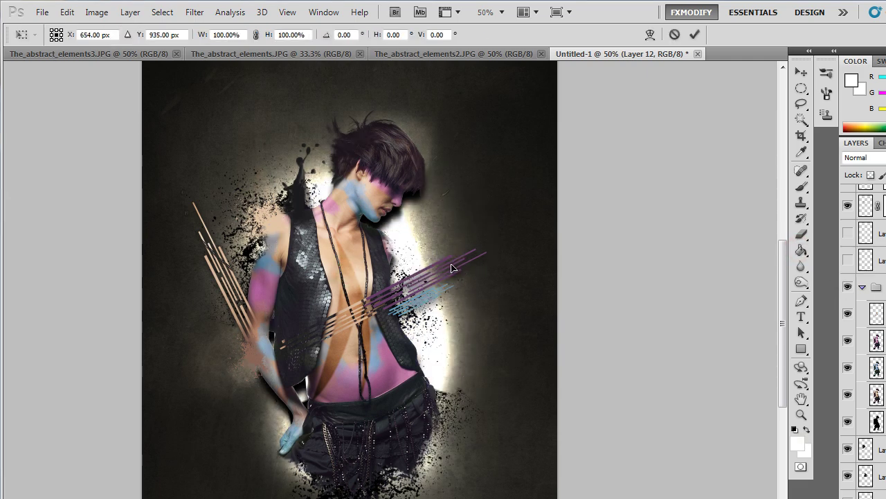
{"action": "key", "text": "Return"}
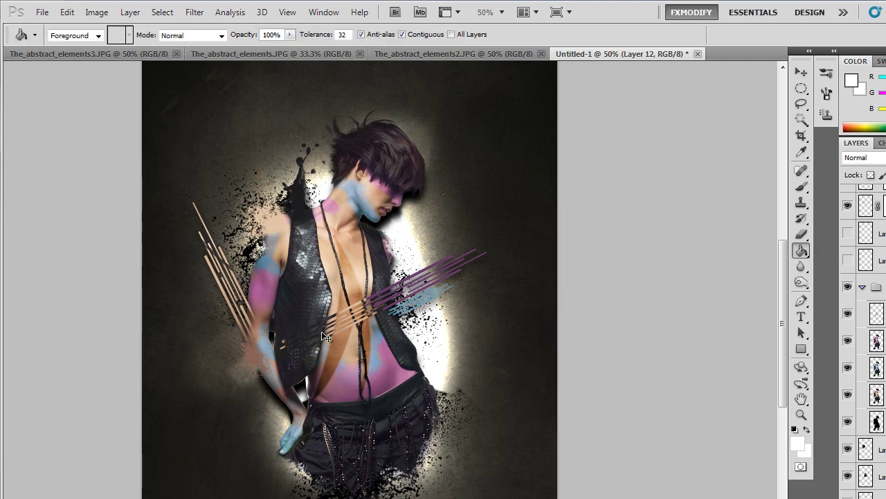
{"action": "key", "text": "ctrl+t"}
{"action": "left_click_drag", "start_coordinate": [182, 325], "coordinate": [345, 330]}
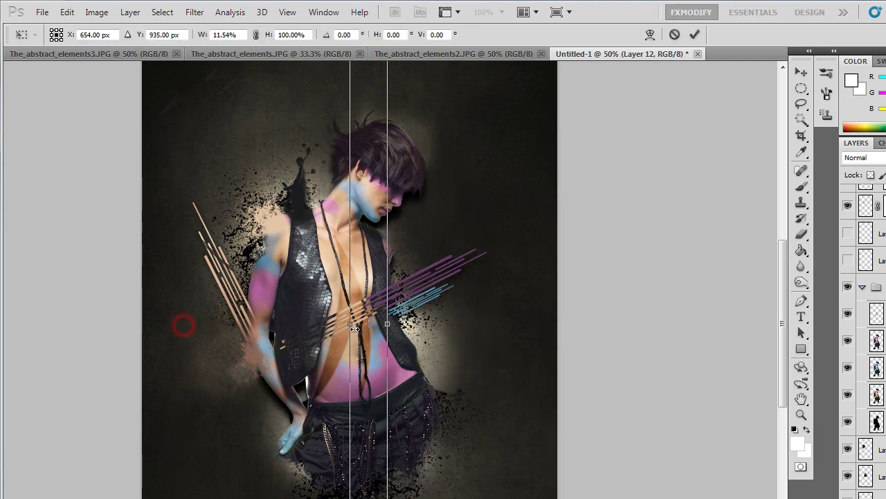
{"action": "key", "text": "Return"}
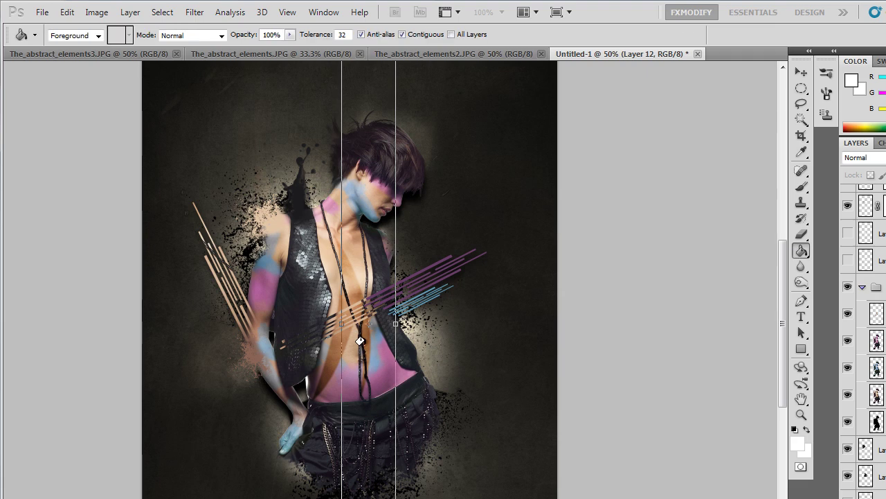
- Move the strip left, tilt it about -18 degrees, and make it thinner
{"action": "key", "text": "v"}
{"action": "left_click_drag", "start_coordinate": [396, 325], "coordinate": [311, 325]}
{"action": "key", "text": "ctrl+t"}
{"action": "left_click_drag", "start_coordinate": [460, 231], "coordinate": [478, 208]}
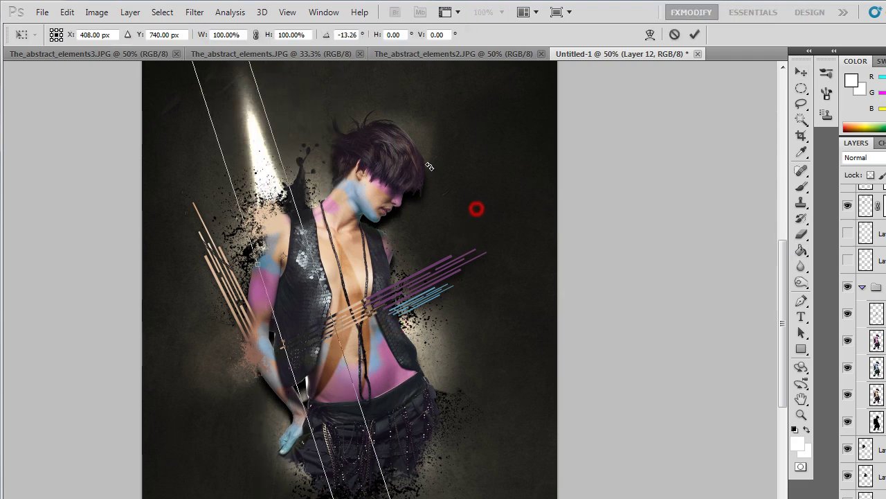
{"action": "left_click_drag", "start_coordinate": [309, 250], "coordinate": [275, 269]}
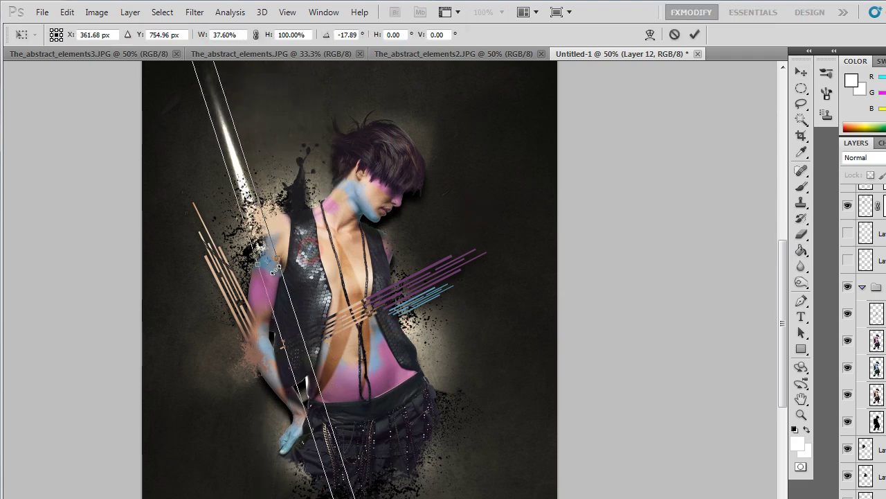
{"action": "key", "text": "Return"}
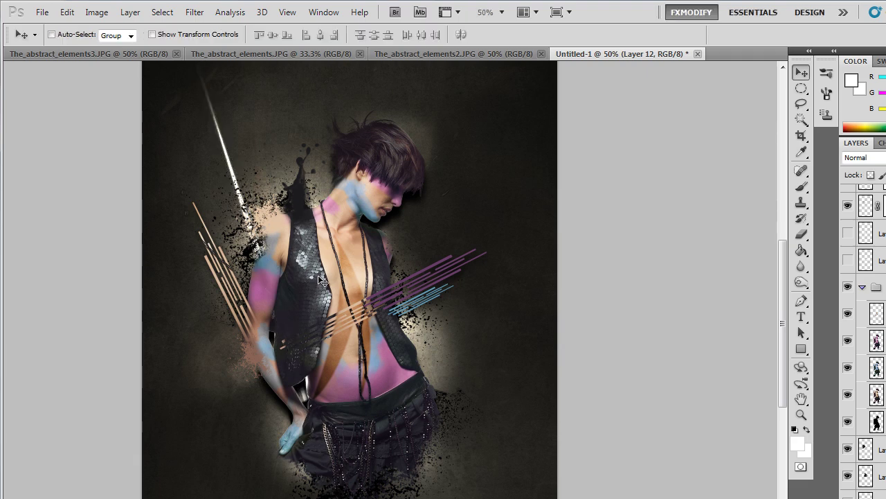
- Drop the streak's opacity to 30% and Alt-drag a duplicate beside it
{"action": "left_click_drag", "start_coordinate": [358, 288], "coordinate": [368, 363]}
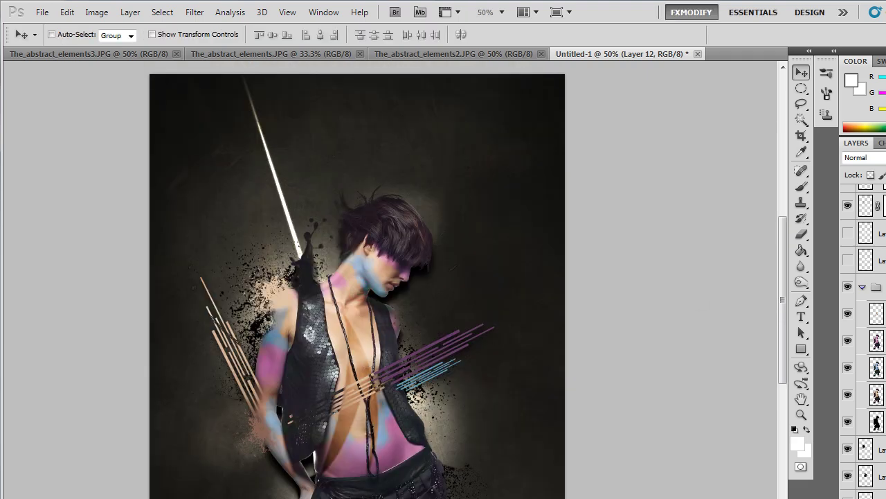
{"action": "key", "text": "3"}
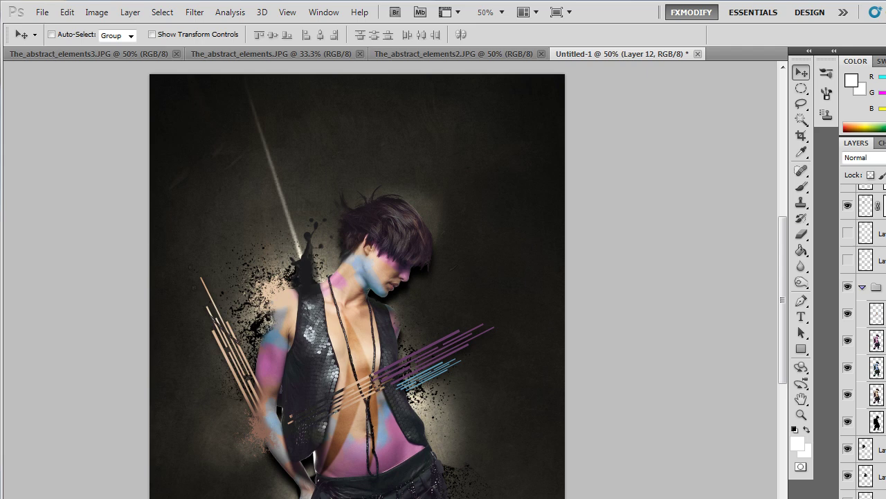
{"action": "left_click_drag", "start_coordinate": [477, 449], "coordinate": [450, 463]}
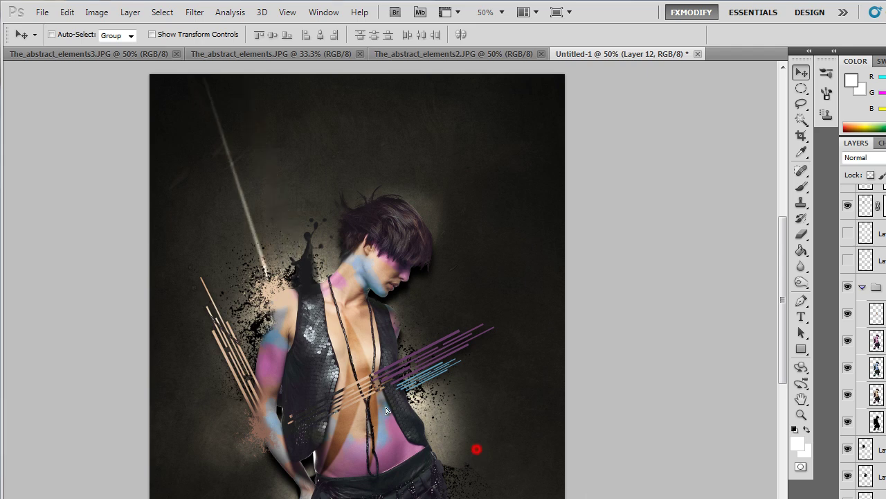
- Rotate the copied streak to about -11 degrees and move the streaks toward the waist
{"action": "left_click_drag", "start_coordinate": [345, 379], "coordinate": [374, 369]}
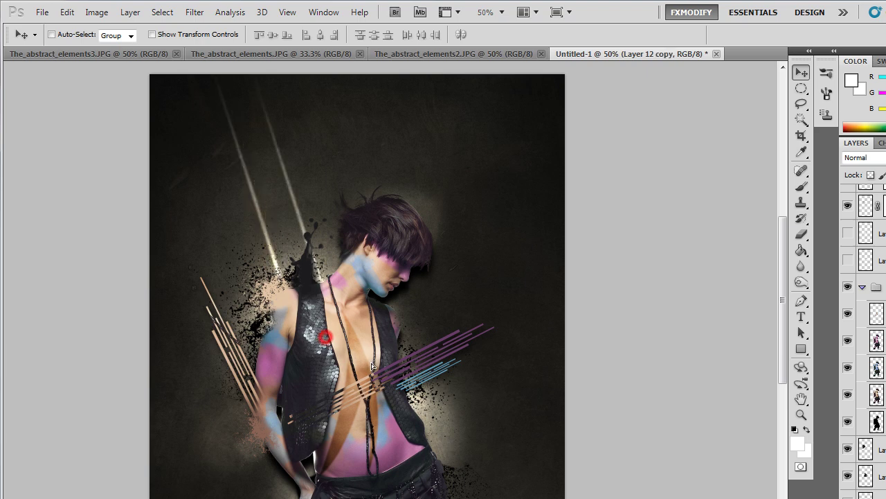
{"action": "key", "text": "ctrl+t"}
{"action": "mouse_move", "coordinate": [494, 237]}
{"action": "left_mouse_down"}
{"action": "mouse_move", "coordinate": [477, 200]}
{"action": "mouse_move", "coordinate": [484, 198]}
{"action": "left_mouse_up"}
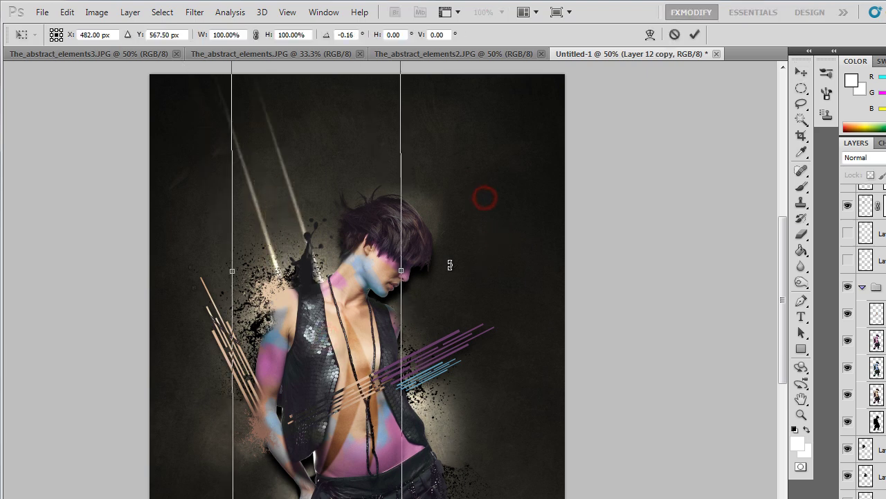
{"action": "key", "text": "Return"}
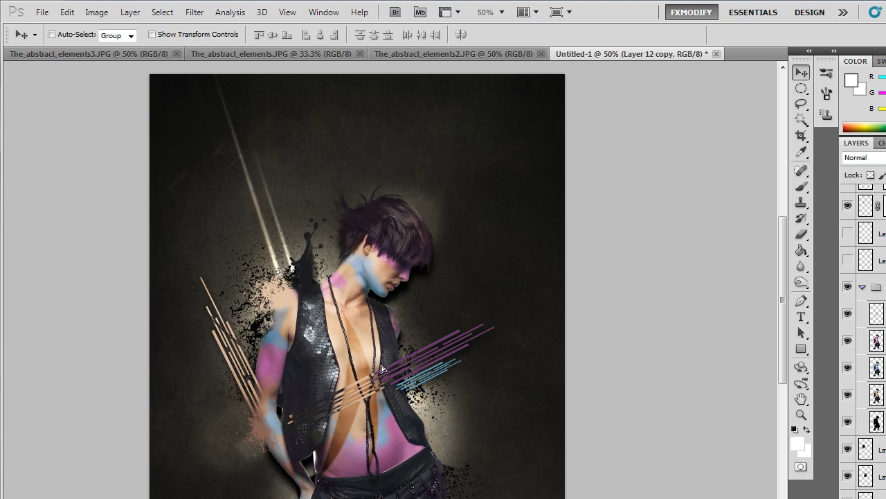
{"action": "left_click_drag", "start_coordinate": [429, 424], "coordinate": [391, 249]}
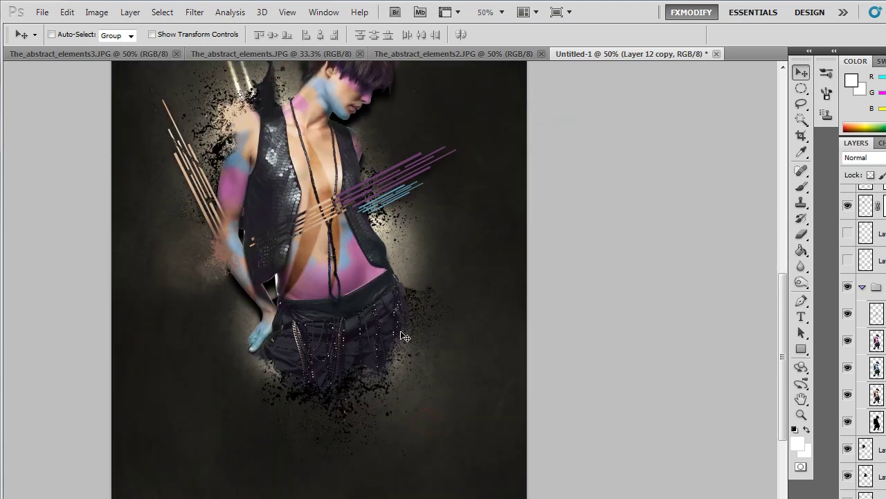
{"action": "mouse_move", "coordinate": [374, 415]}
{"action": "left_mouse_down"}
{"action": "mouse_move", "coordinate": [365, 389]}
{"action": "mouse_move", "coordinate": [379, 324]}
{"action": "mouse_move", "coordinate": [336, 338]}
{"action": "mouse_move", "coordinate": [412, 478]}
{"action": "left_mouse_up"}
- Duplicate the streaks, shrink the copy to about half size, and place it over the waist
{"action": "key", "text": "ctrl+t"}
{"action": "key", "text": "Return"}
{"action": "key", "text": "ctrl+t"}
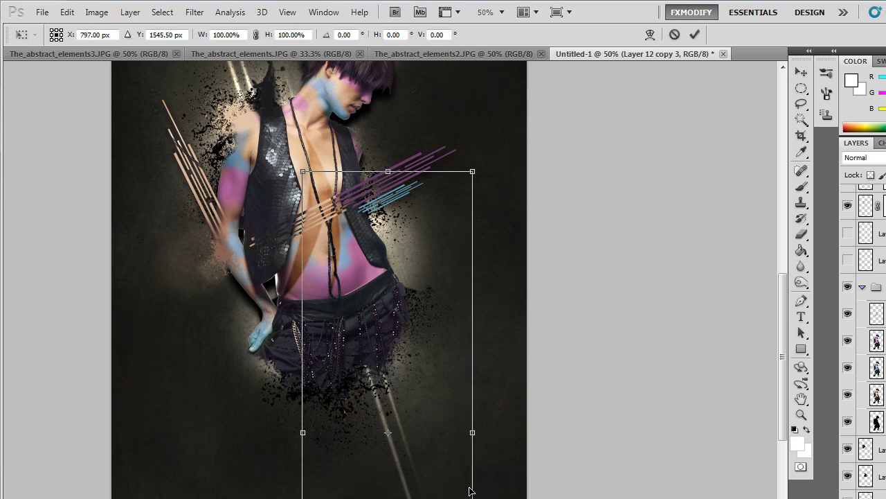
{"action": "left_click_drag", "start_coordinate": [469, 177], "coordinate": [437, 309]}
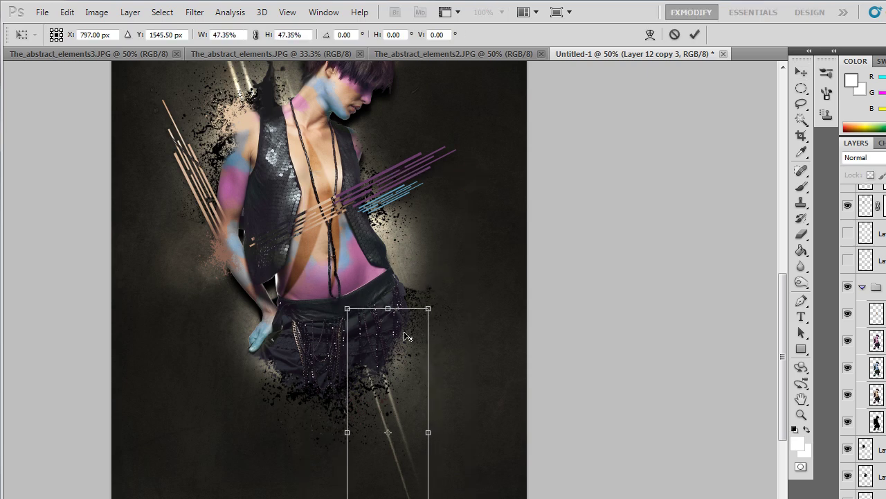
{"action": "left_click_drag", "start_coordinate": [401, 351], "coordinate": [385, 285]}
{"action": "key", "text": "Return"}
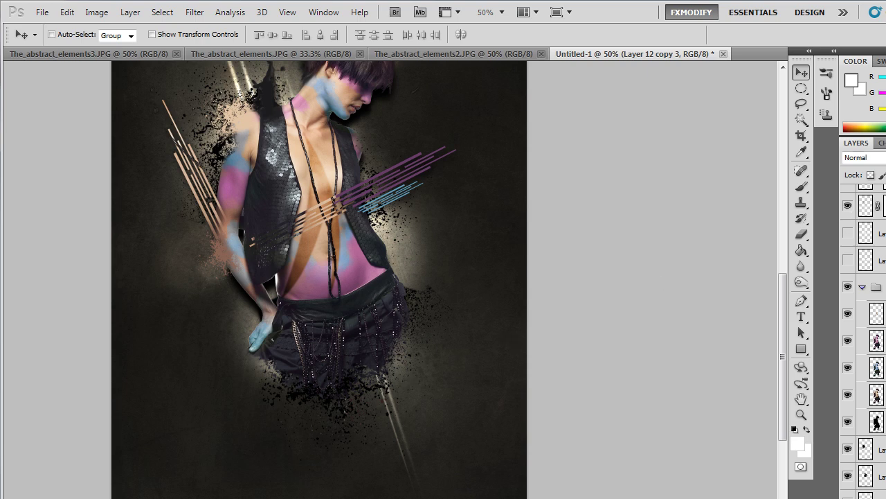
- Nudge the streaks left, tilt them slightly, and duplicate them again
{"action": "left_click_drag", "start_coordinate": [464, 390], "coordinate": [453, 392]}
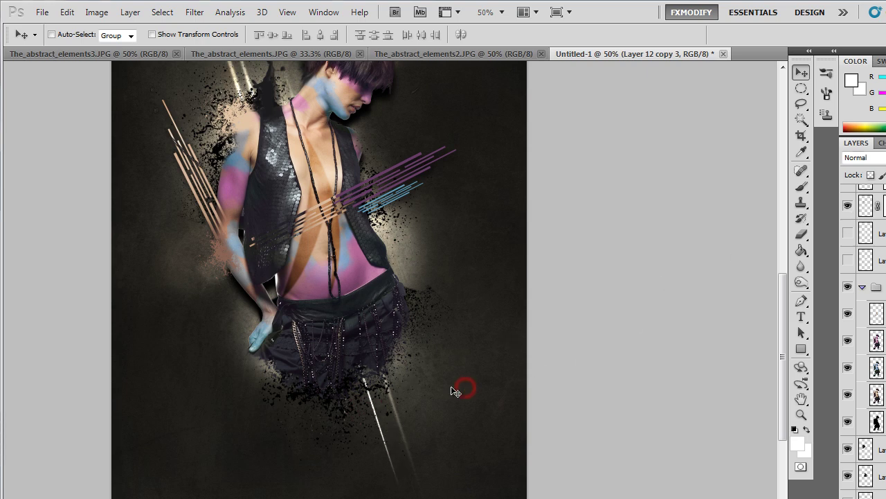
{"action": "key", "text": "ctrl+t"}
{"action": "left_click_drag", "start_coordinate": [505, 288], "coordinate": [491, 283]}
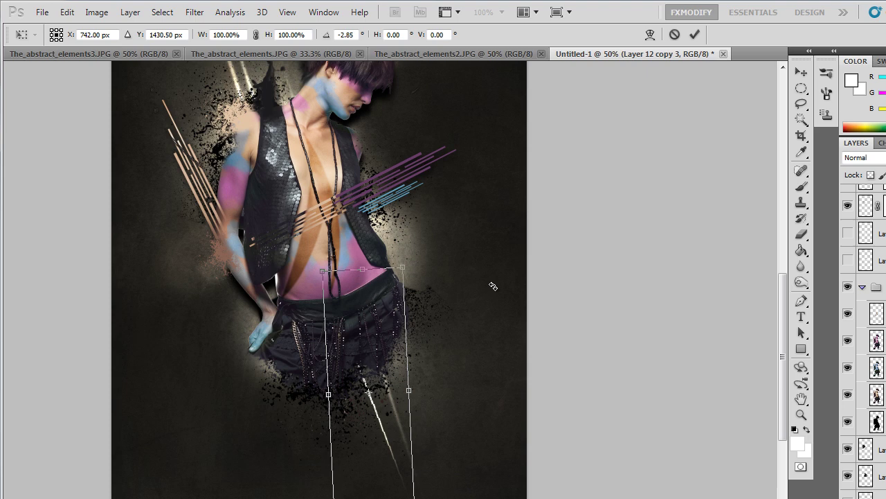
{"action": "key", "text": "Return"}
{"action": "left_click_drag", "start_coordinate": [418, 327], "coordinate": [419, 399]}
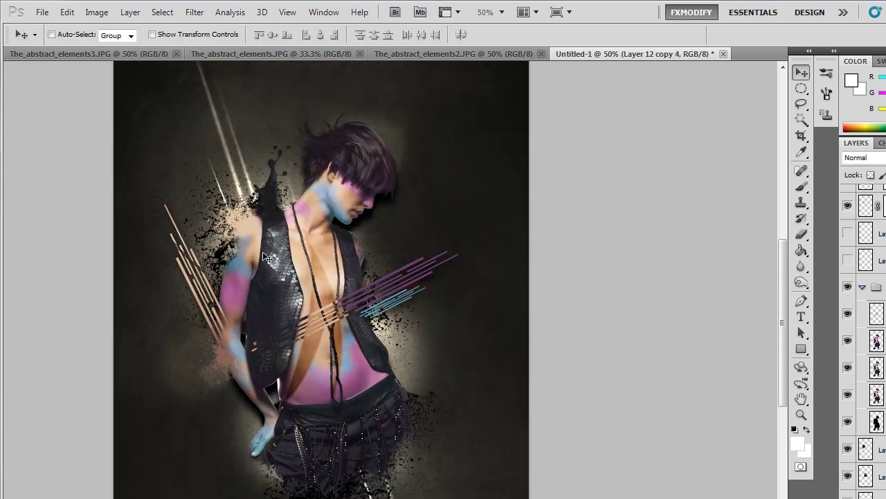
{"action": "key", "text": "ctrl+t"}
{"action": "key", "text": "Return"}
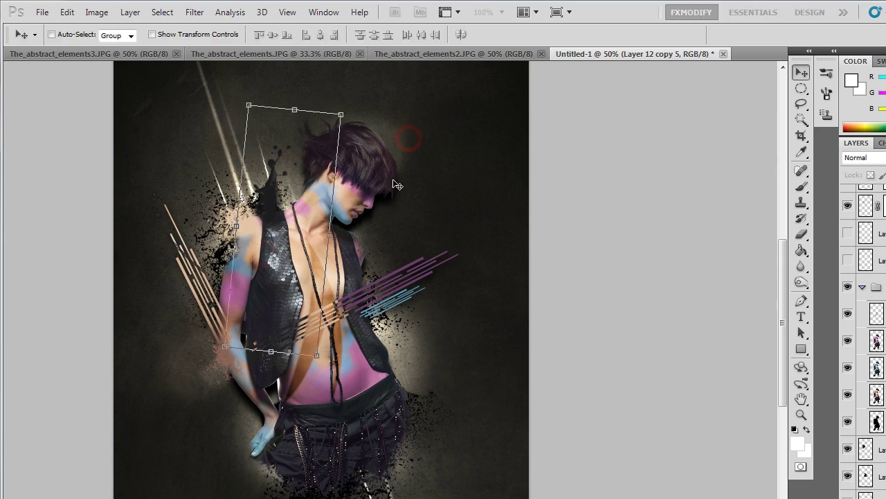
- Select the two hidden top layers and merge them into one
{"action": "key", "text": "z"}
{"action": "left_click", "coordinate": [313, 234], "text": "alt"}
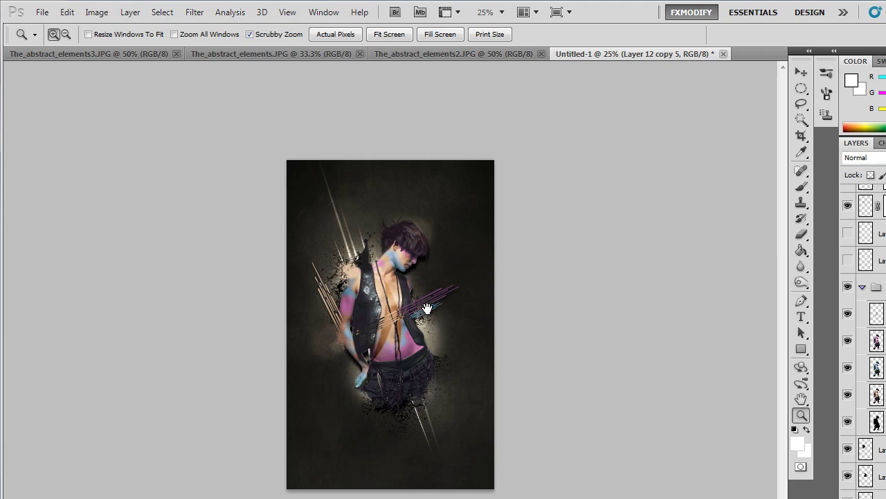
{"action": "left_click", "coordinate": [408, 298]}
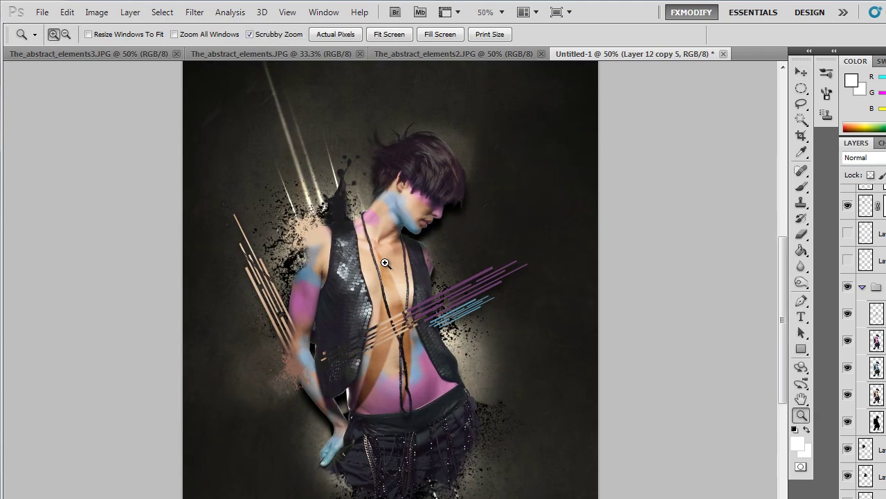
{"action": "scroll", "coordinate": [472, 291], "scroll_direction": "up", "scroll_amount": 2}
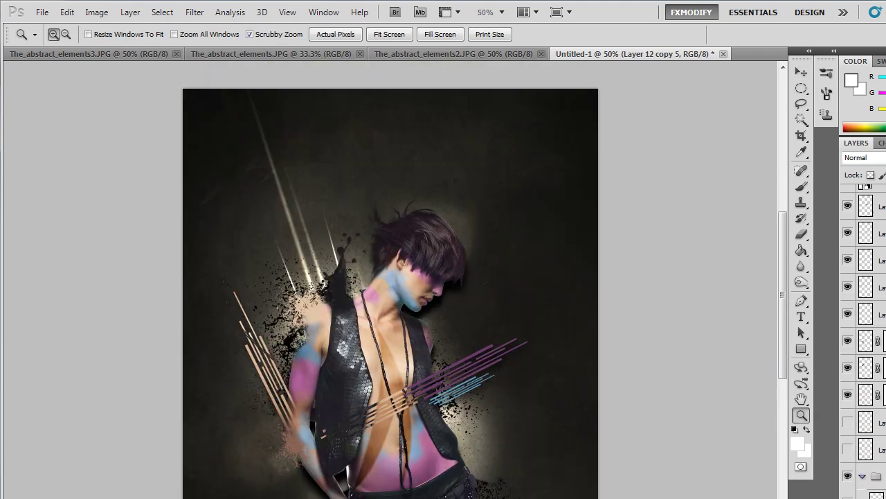
{"action": "scroll", "coordinate": [866, 332], "scroll_direction": "up", "scroll_amount": 3}
{"action": "left_click", "coordinate": [866, 225]}
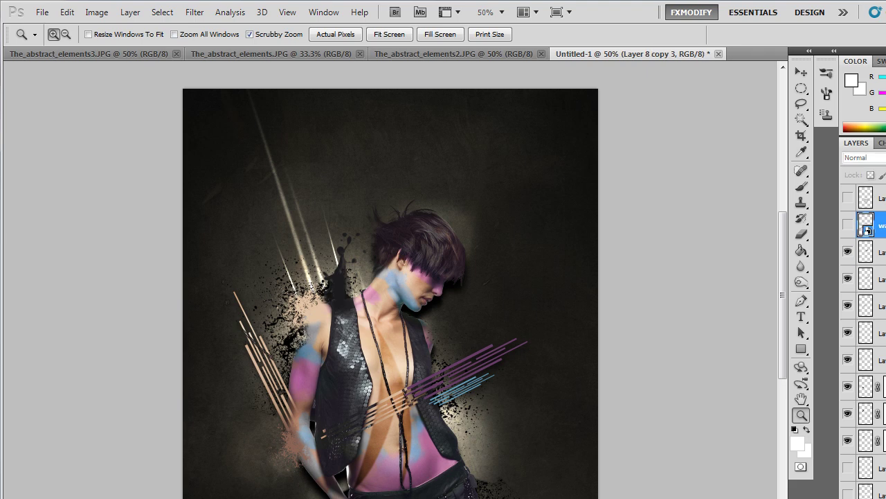
{"action": "left_click", "coordinate": [865, 198], "text": "shift"}
{"action": "key", "text": "ctrl+e"}
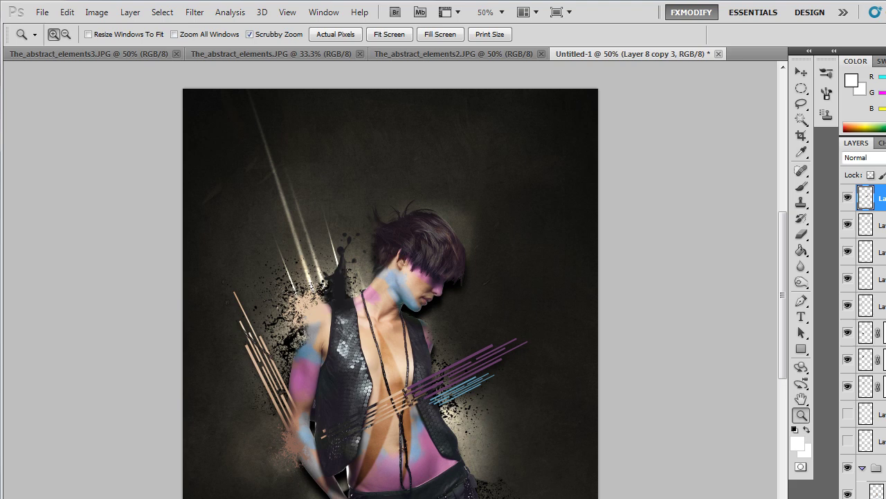
- Stamp all visible layers into a new merged Layer 13 on top
{"action": "key", "text": "ctrl+shift+alt+e"}
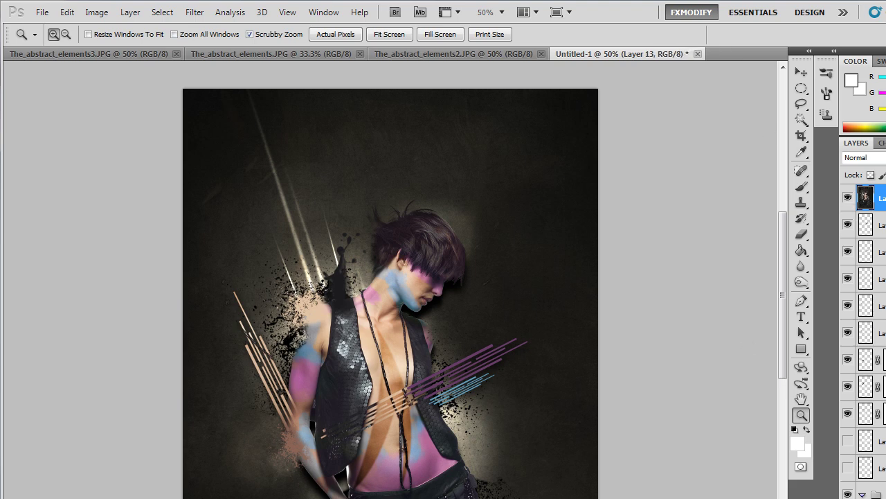
{"action": "left_click_drag", "start_coordinate": [490, 347], "coordinate": [490, 311]}
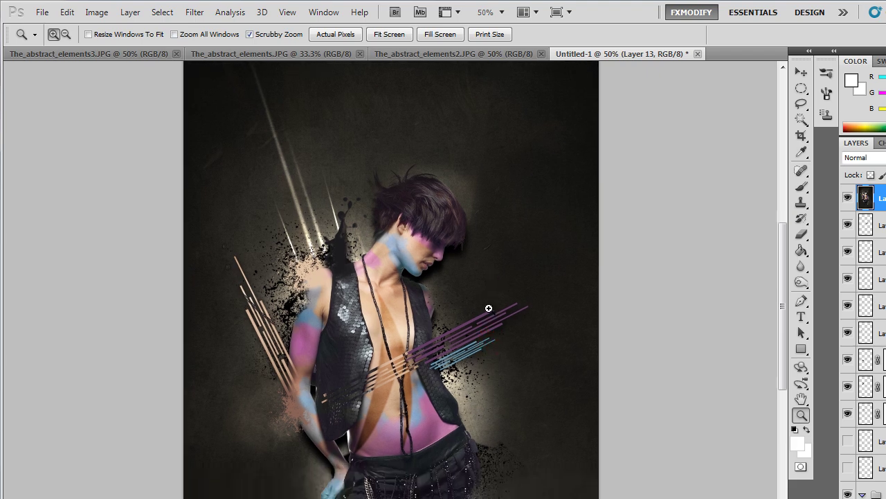
{"action": "key", "text": "v"}
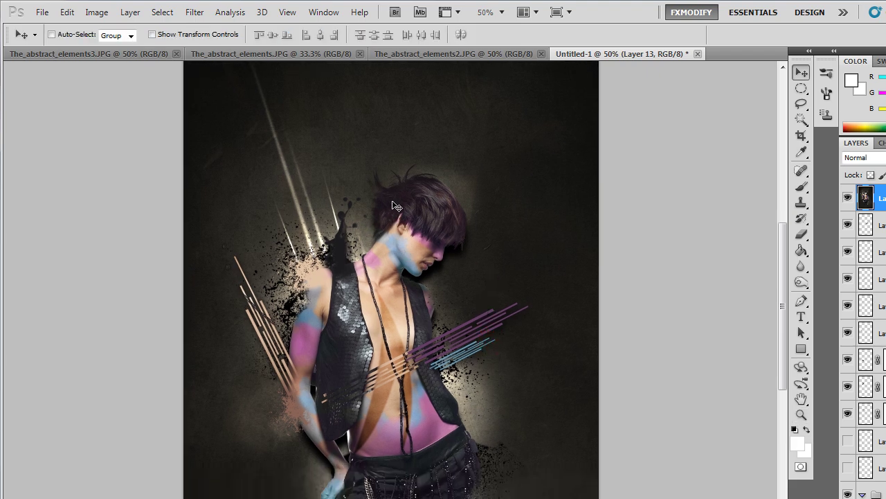
{"action": "left_click", "coordinate": [96, 11]}
{"action": "mouse_move", "coordinate": [118, 47]}
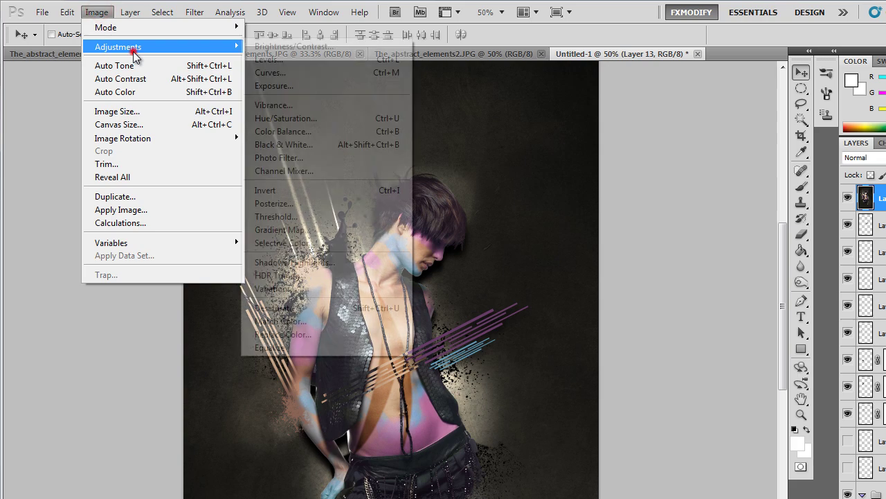
- In Curves, give the RGB curve an S-shape with darker shadows and brighter highlights
{"action": "left_click", "coordinate": [277, 71]}
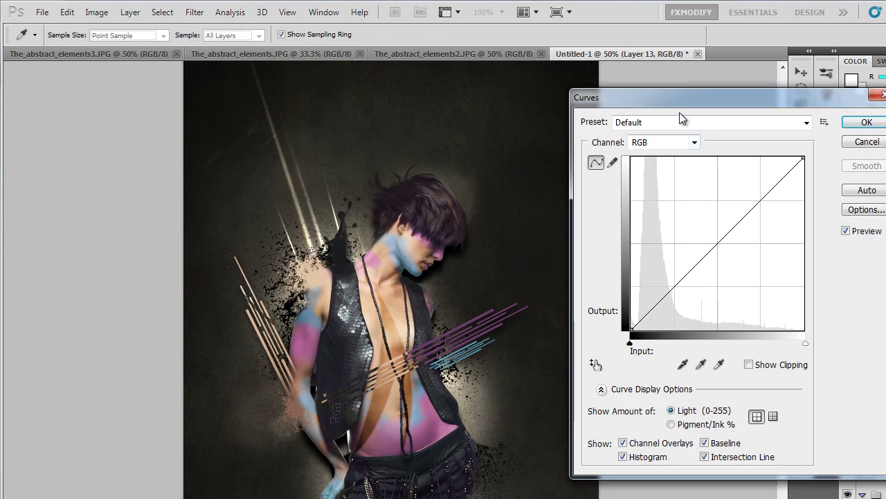
{"action": "left_click", "coordinate": [704, 272]}
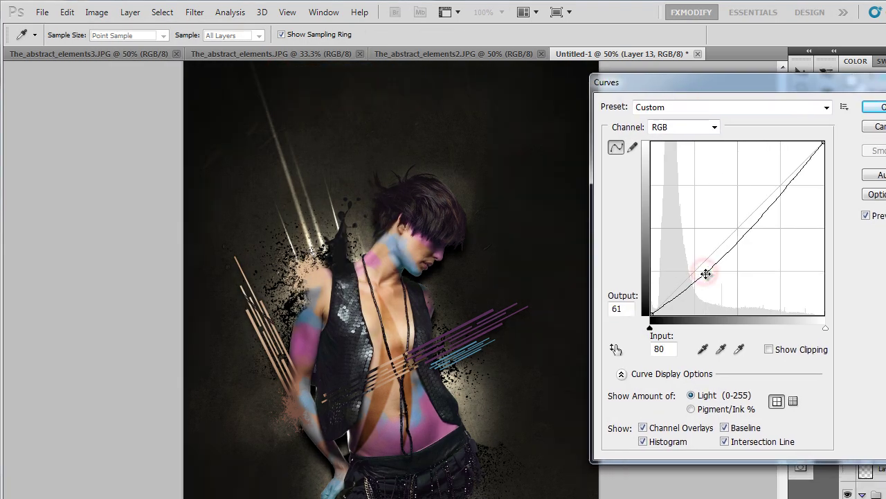
{"action": "left_click_drag", "start_coordinate": [704, 273], "coordinate": [709, 277]}
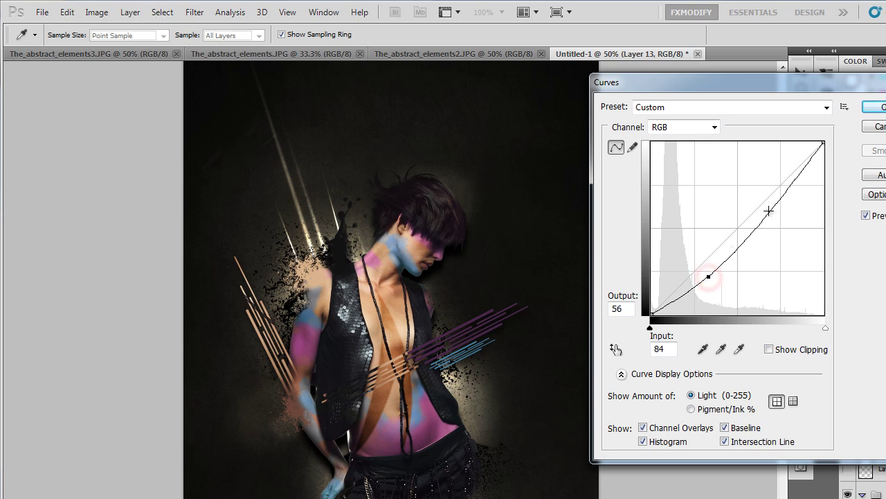
{"action": "left_click_drag", "start_coordinate": [769, 210], "coordinate": [766, 199]}
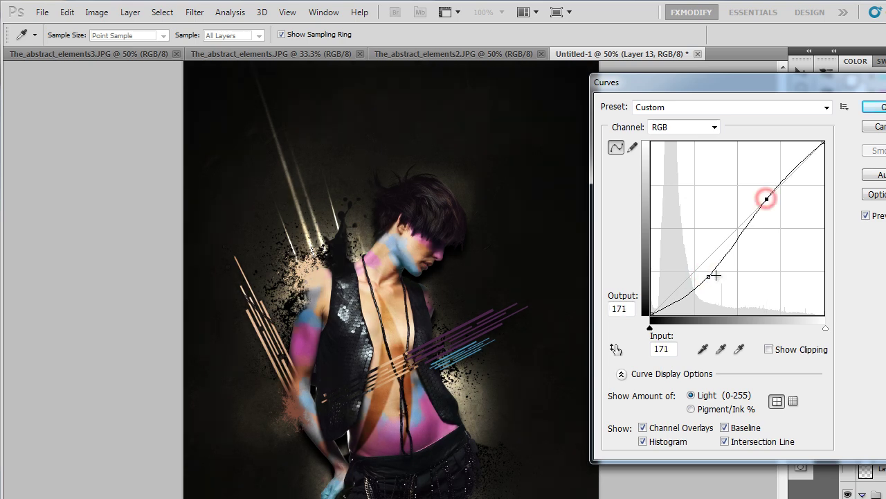
{"action": "left_click_drag", "start_coordinate": [709, 277], "coordinate": [705, 274]}
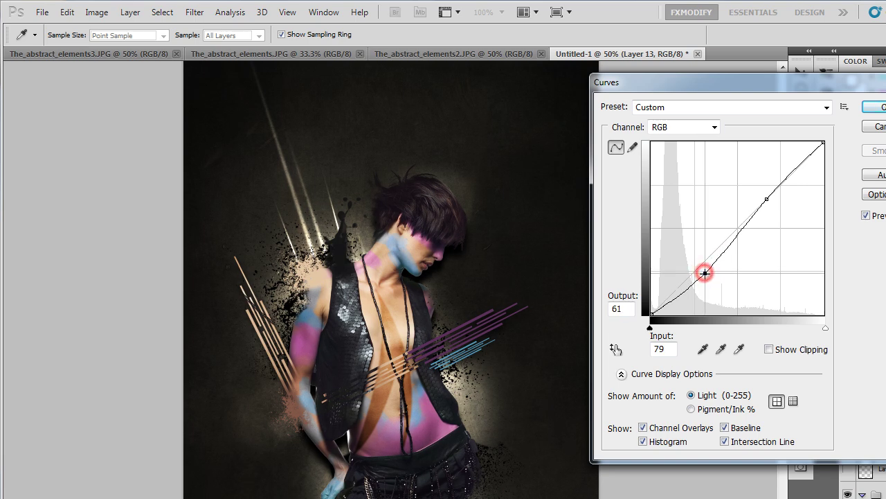
- Raise the red, green and blue channel midtones slightly and apply the curves
{"action": "left_click", "coordinate": [672, 127]}
{"action": "left_click", "coordinate": [662, 152]}
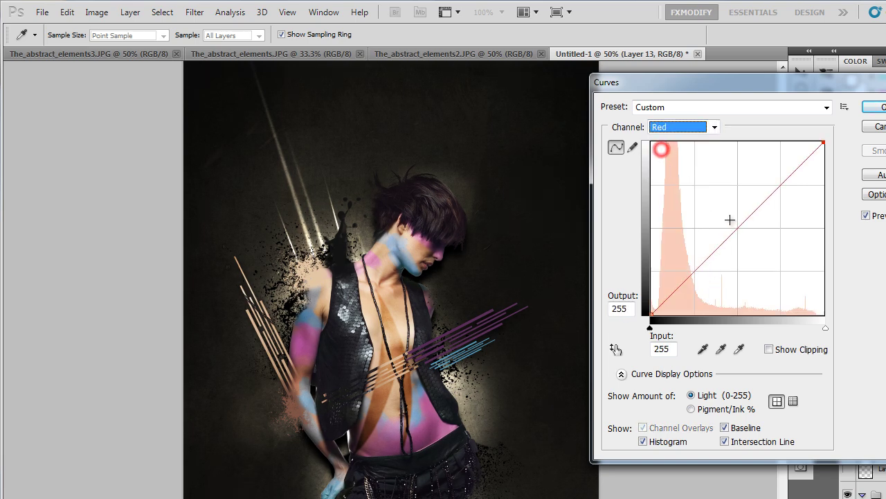
{"action": "left_click", "coordinate": [740, 234]}
{"action": "left_click_drag", "start_coordinate": [741, 234], "coordinate": [733, 224]}
{"action": "left_click", "coordinate": [684, 129]}
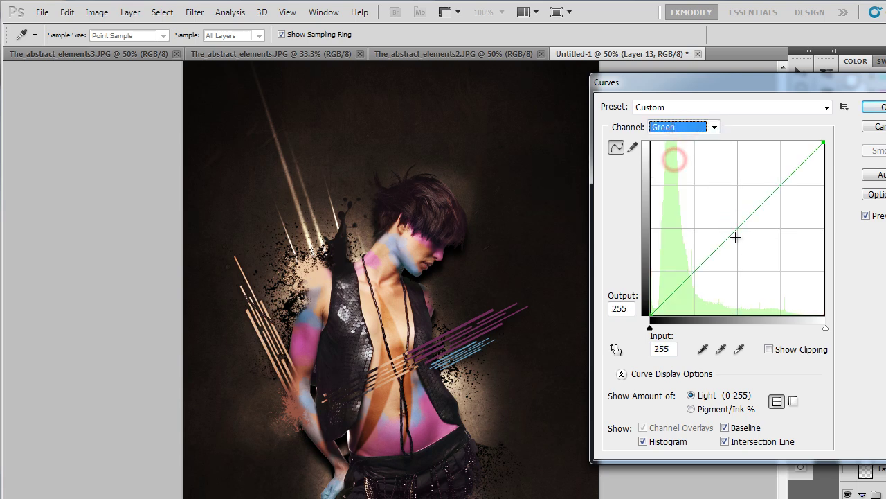
{"action": "left_click_drag", "start_coordinate": [737, 238], "coordinate": [727, 226]}
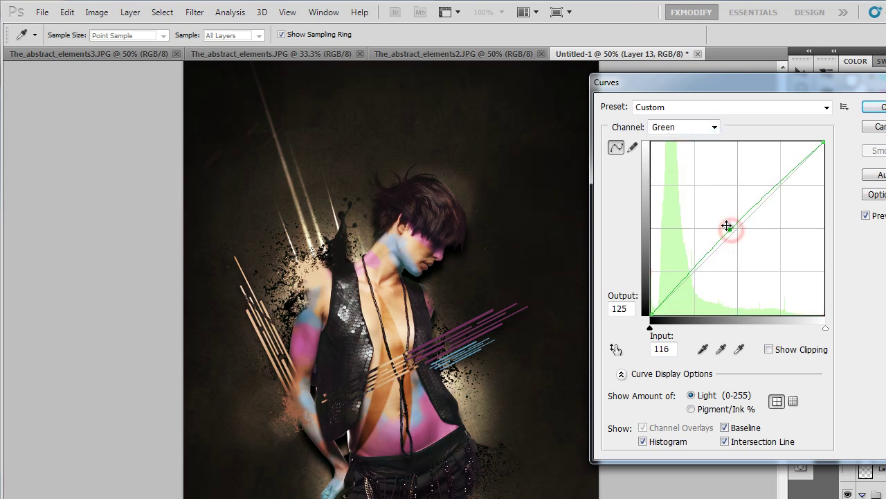
{"action": "left_click", "coordinate": [698, 127]}
{"action": "left_click", "coordinate": [693, 173]}
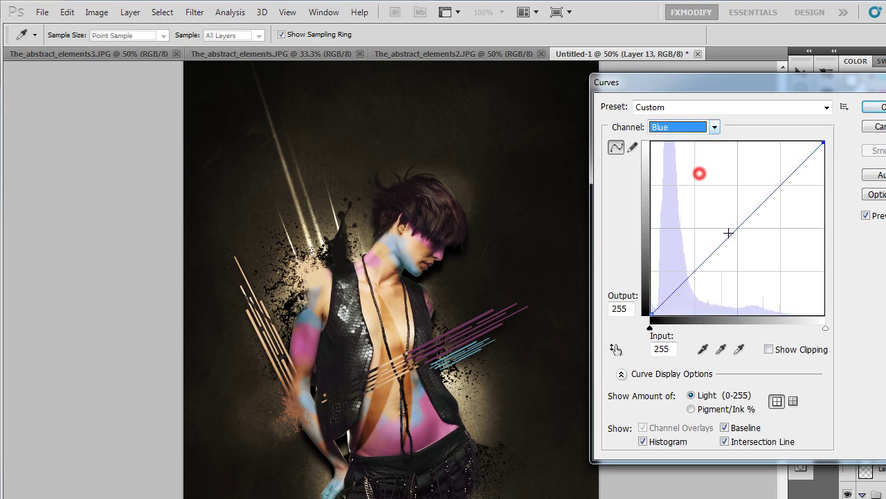
{"action": "left_click_drag", "start_coordinate": [730, 233], "coordinate": [734, 238]}
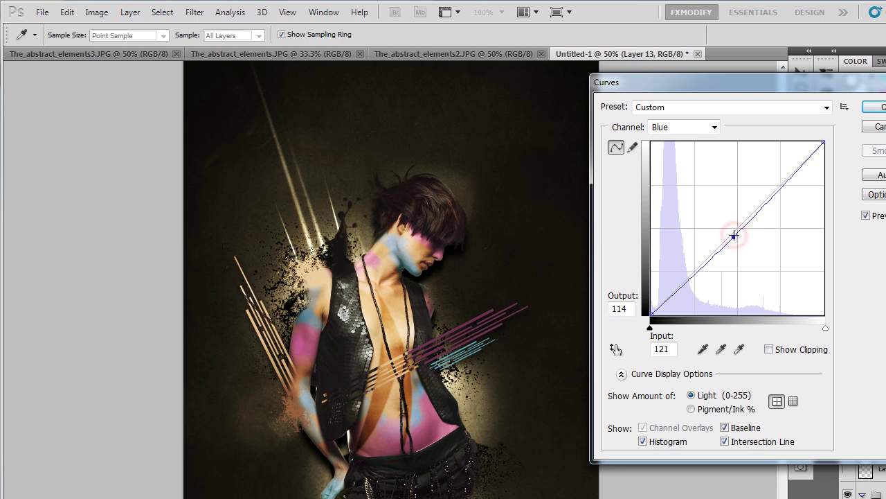
{"action": "left_click_drag", "start_coordinate": [734, 237], "coordinate": [725, 225]}
{"action": "key", "text": "Return"}
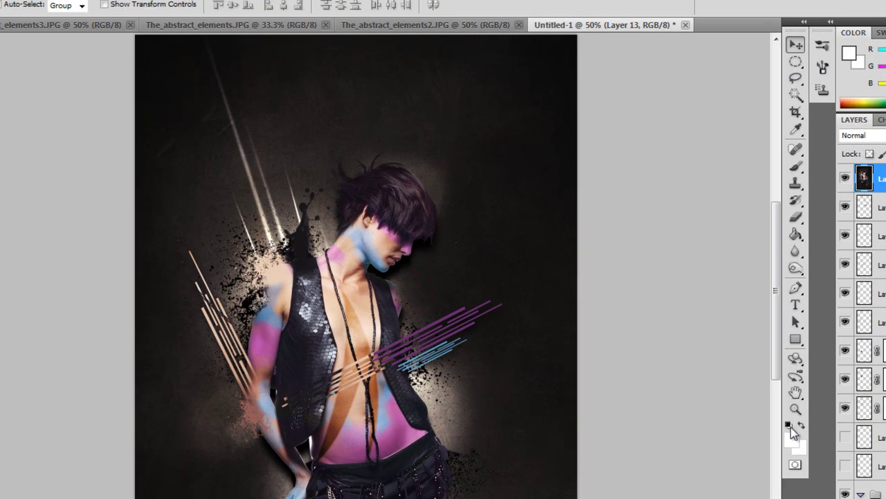
- Add a black-to-white Gradient Map adjustment layer blended in Soft Light
{"action": "left_click", "coordinate": [789, 423]}
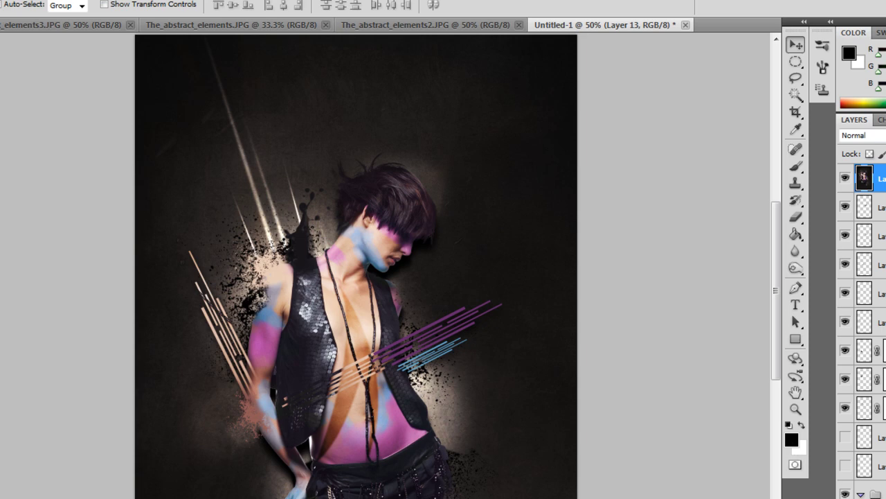
{"action": "left_click", "coordinate": [866, 495]}
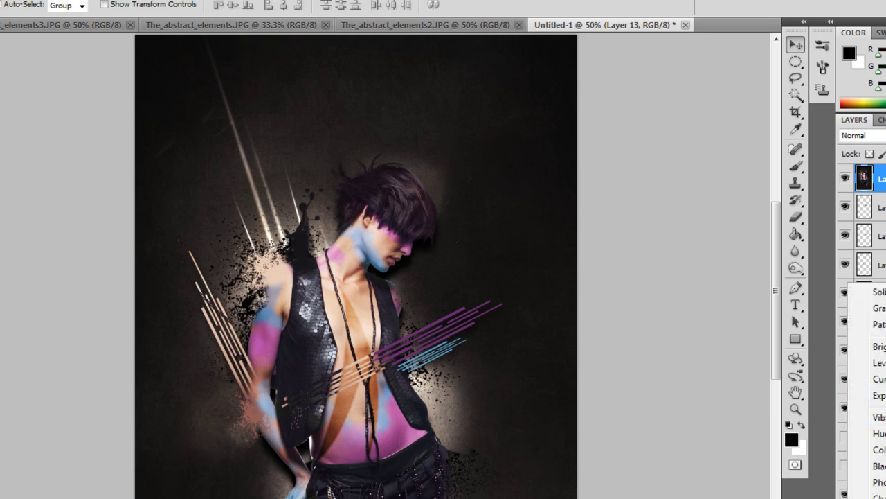
{"action": "left_click", "coordinate": [876, 495]}
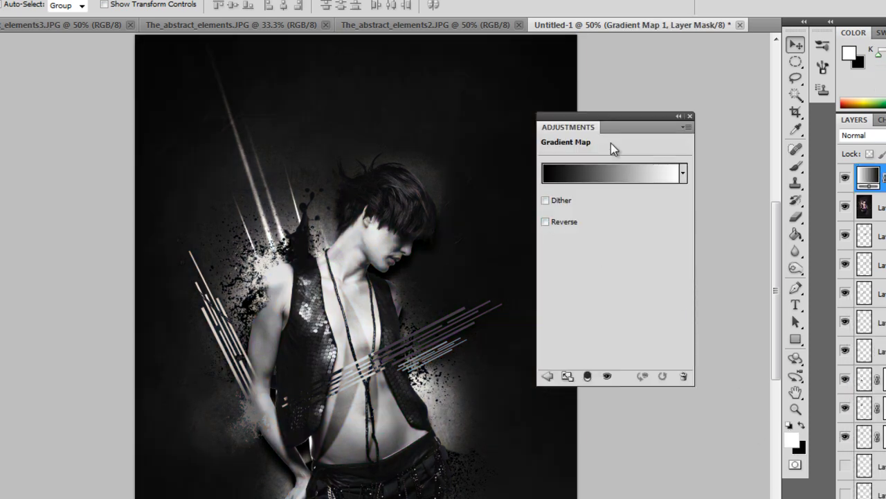
{"action": "left_click", "coordinate": [690, 116]}
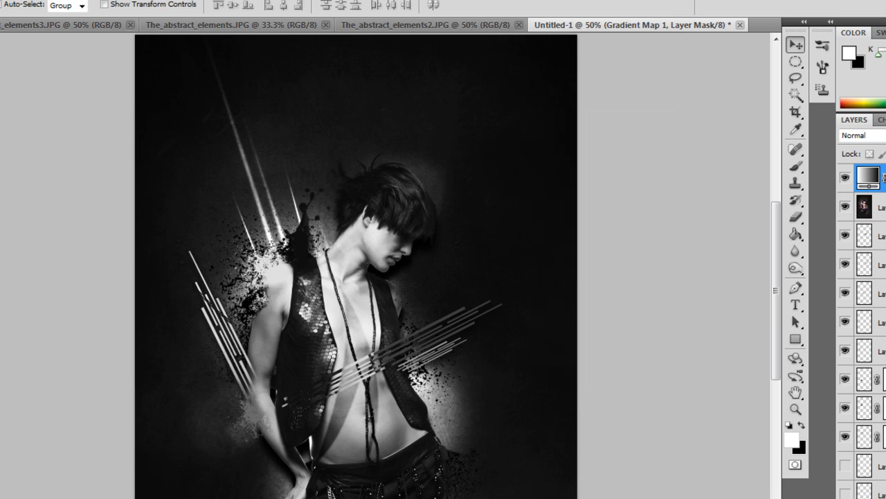
{"action": "left_click", "coordinate": [869, 177]}
{"action": "left_click_drag", "start_coordinate": [470, 262], "coordinate": [458, 240]}
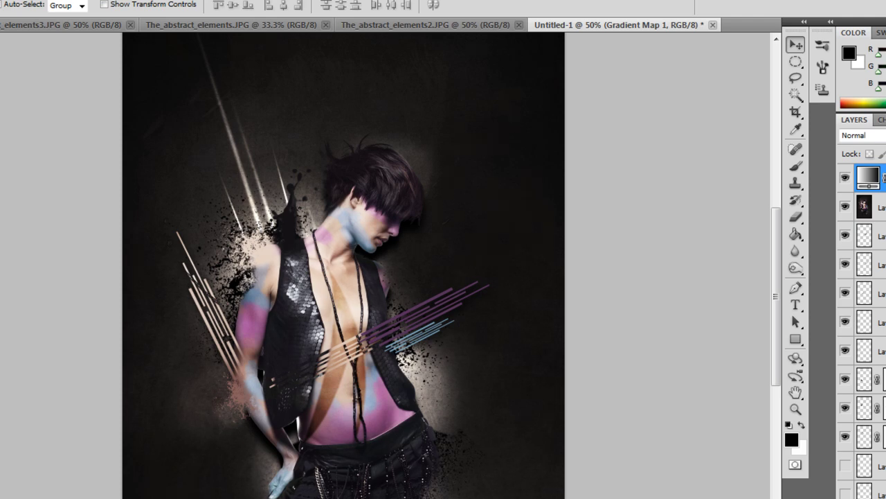
{"action": "left_click", "coordinate": [874, 136]}
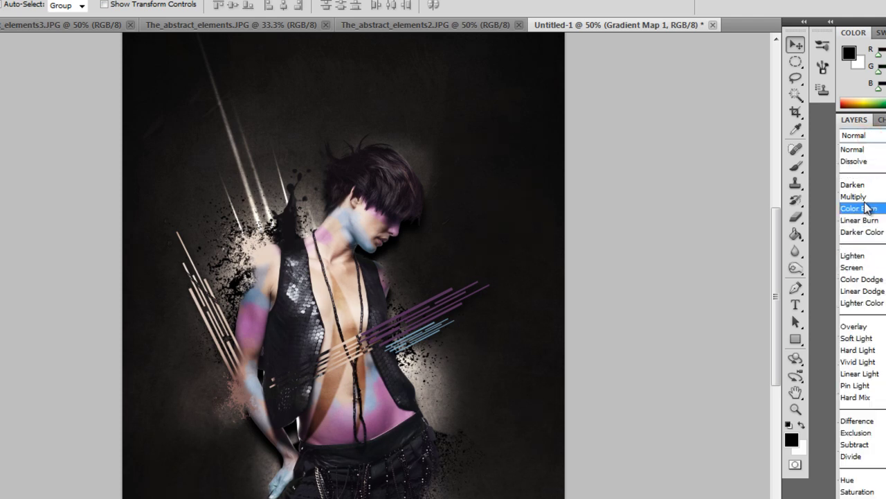
{"action": "left_click", "coordinate": [866, 339]}
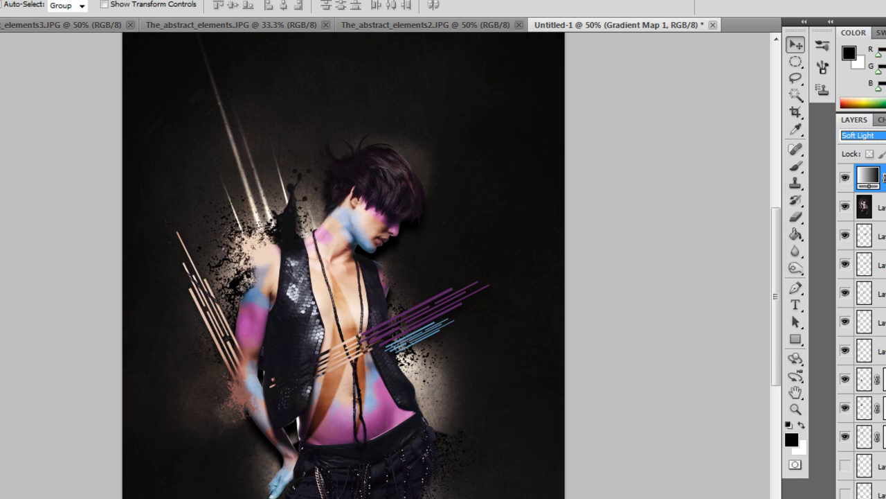
{"action": "key", "text": "Return"}
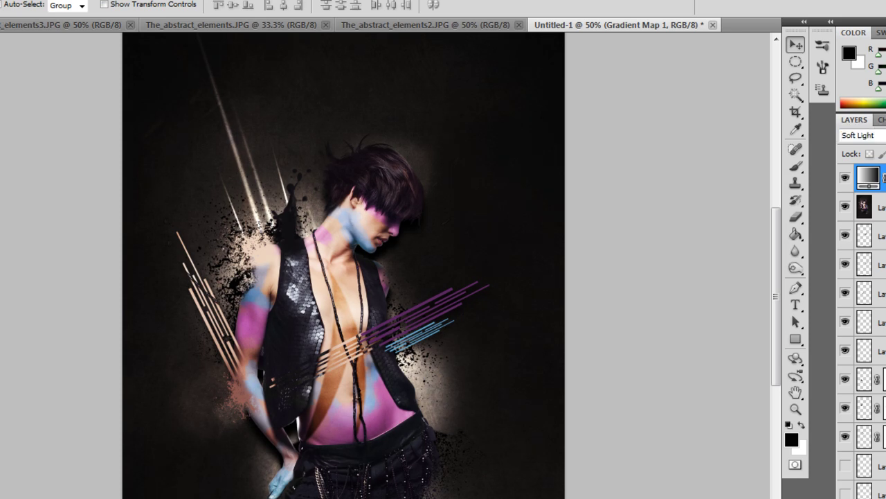
- Duplicate the gradient map and set the copy's blend mode to Normal
{"action": "key", "text": "ctrl+j"}
{"action": "key", "text": "x"}
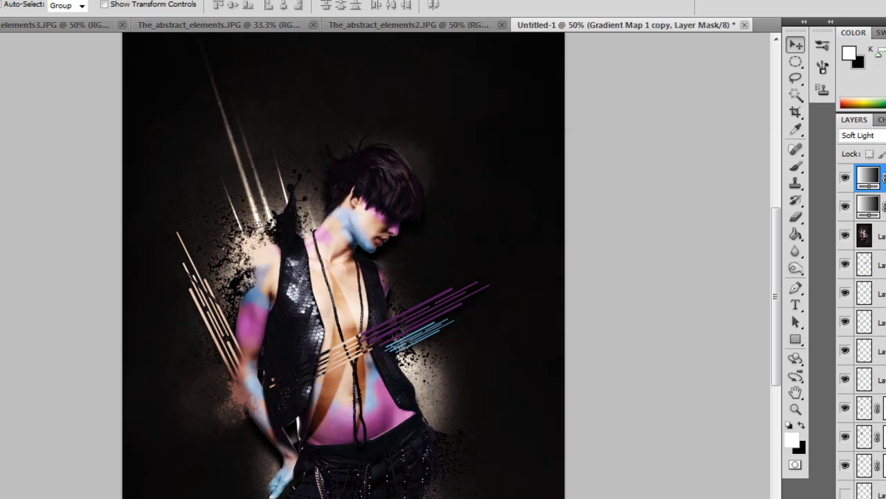
{"action": "left_click", "coordinate": [863, 135]}
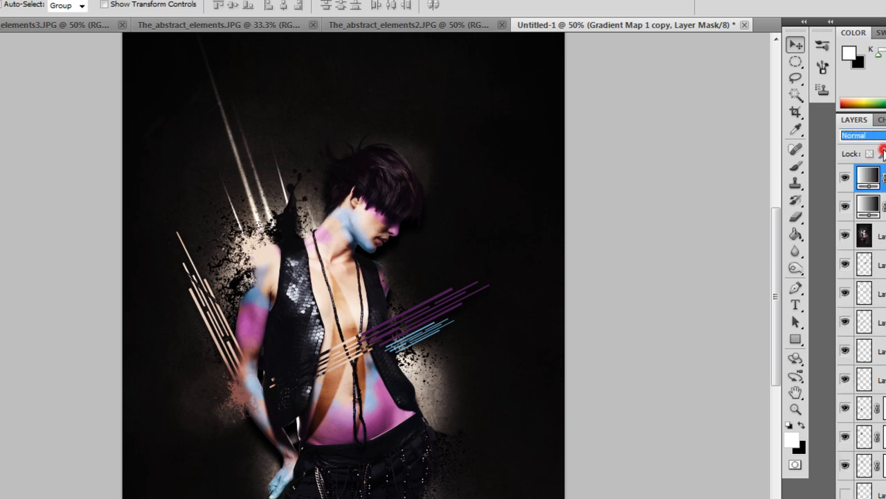
{"action": "key", "text": "Return"}
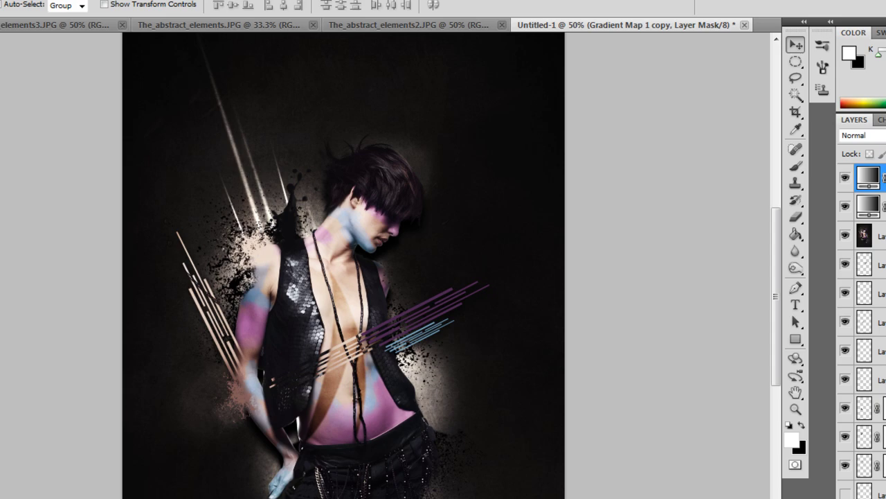
{"action": "key", "text": "ctrl+2"}
- Zoom and pan the canvas to frame the figure
{"action": "left_click_drag", "start_coordinate": [558, 284], "coordinate": [558, 184]}
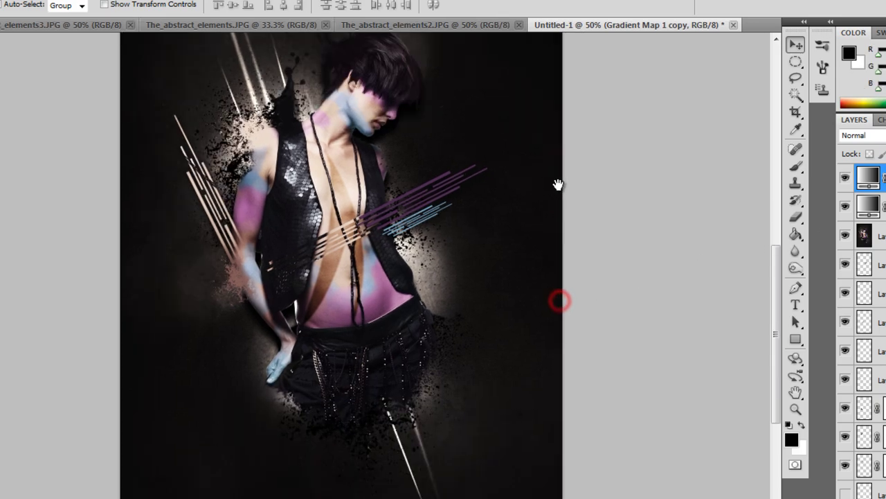
{"action": "key", "text": "z"}
{"action": "left_click", "coordinate": [451, 236], "text": "alt"}
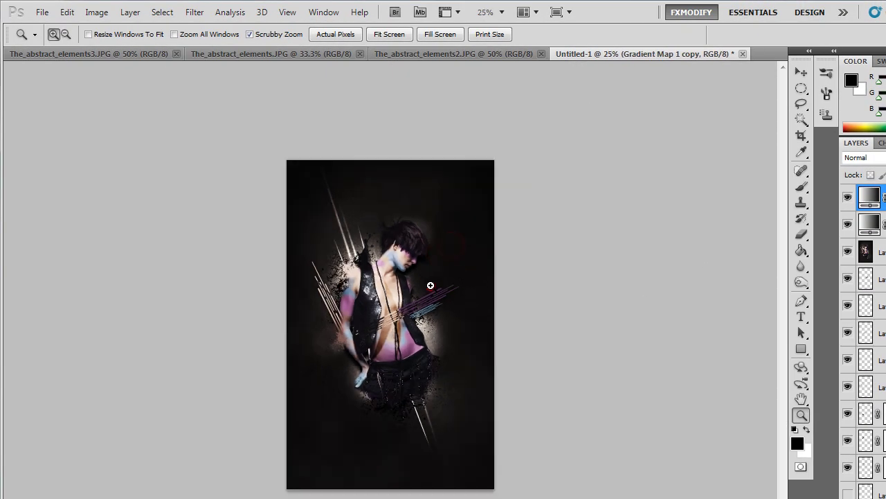
{"action": "left_click", "coordinate": [443, 274]}
{"action": "left_click_drag", "start_coordinate": [424, 248], "coordinate": [419, 316]}
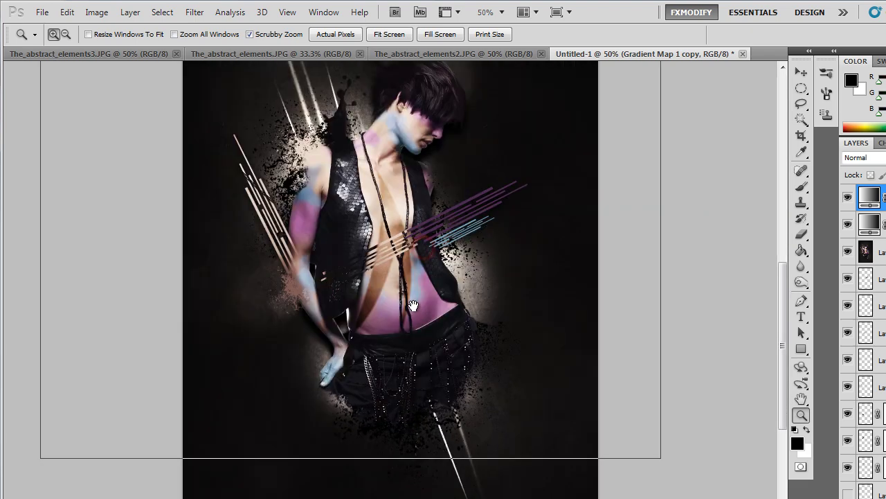
{"action": "key", "text": "v"}
{"action": "left_click_drag", "start_coordinate": [424, 277], "coordinate": [417, 291]}
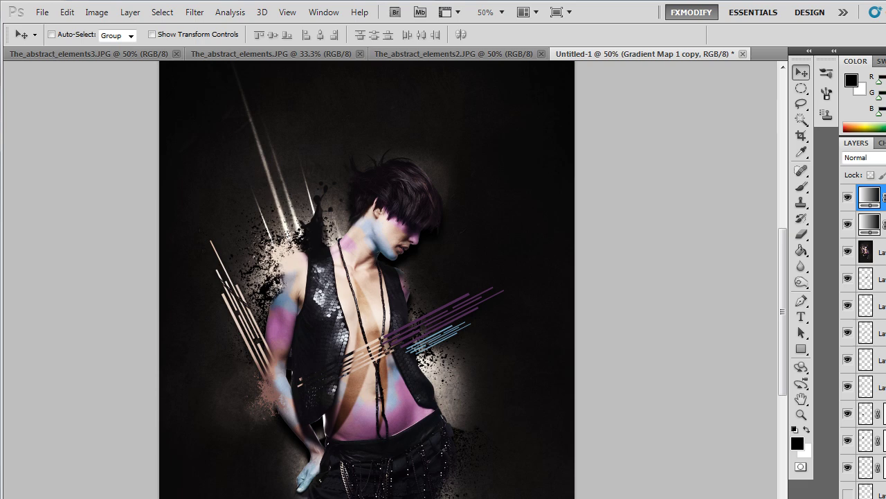
- Add a new Layer 14 inside a new group and change the group's blending mode
{"action": "key", "text": "ctrl+g"}
{"action": "key", "text": "ctrl+z"}
{"action": "key", "text": "ctrl+shift+alt+n"}
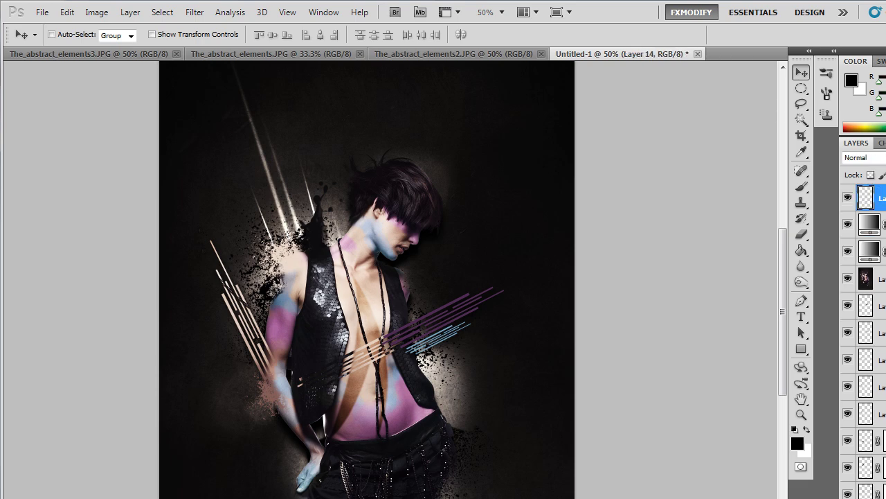
{"action": "key", "text": "ctrl+g"}
{"action": "left_click", "coordinate": [866, 158]}
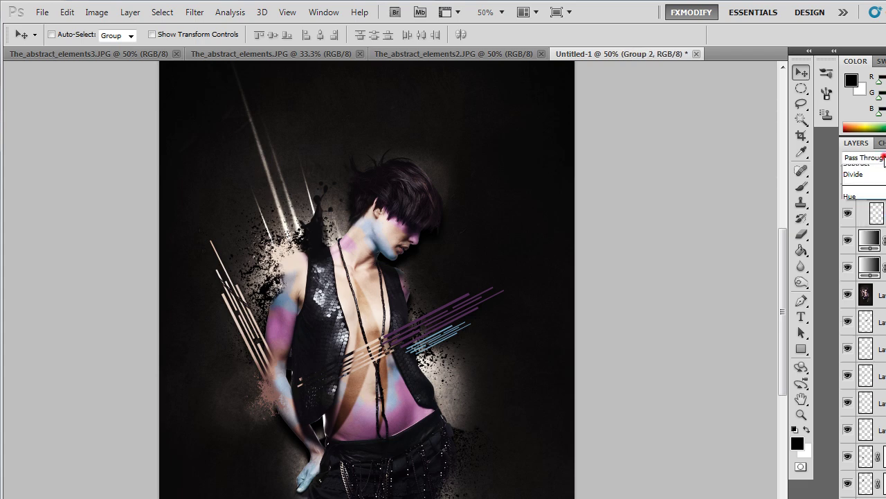
{"action": "left_click", "coordinate": [865, 316]}
{"action": "left_click", "coordinate": [874, 213]}
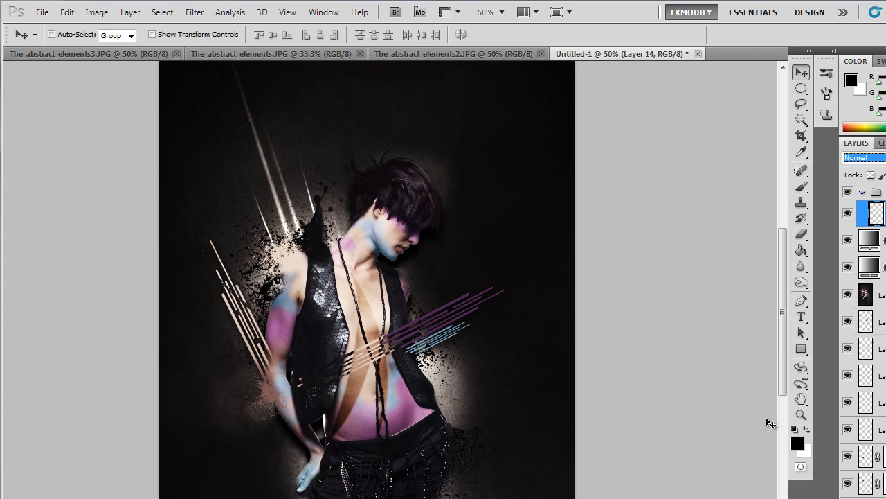
- Paint a soft white glow around the shoulder and chest with a 400 px brush at 14% opacity
{"action": "left_click", "coordinate": [807, 430]}
{"action": "key", "text": "b"}
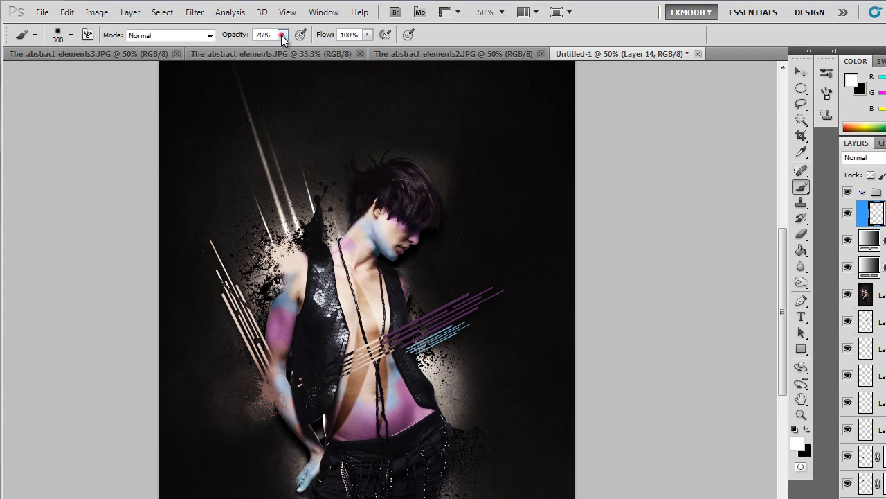
{"action": "left_click_drag", "start_coordinate": [282, 35], "coordinate": [274, 47]}
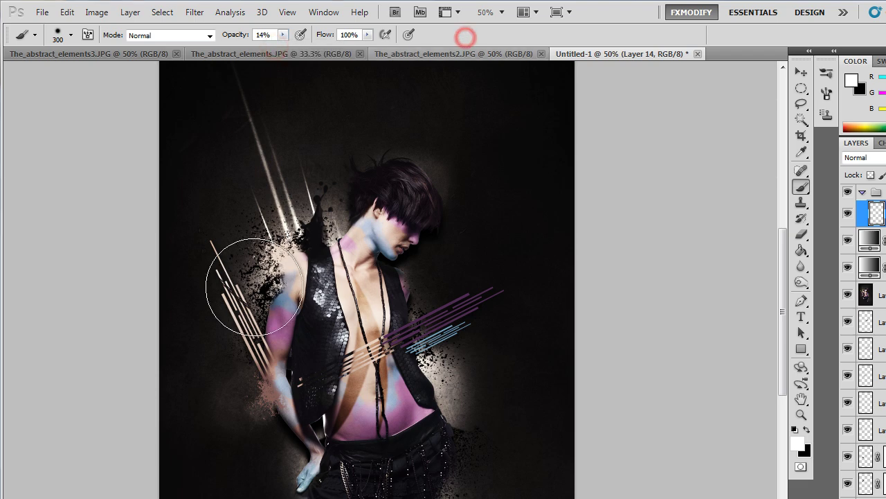
{"action": "key", "text": "bracketright"}
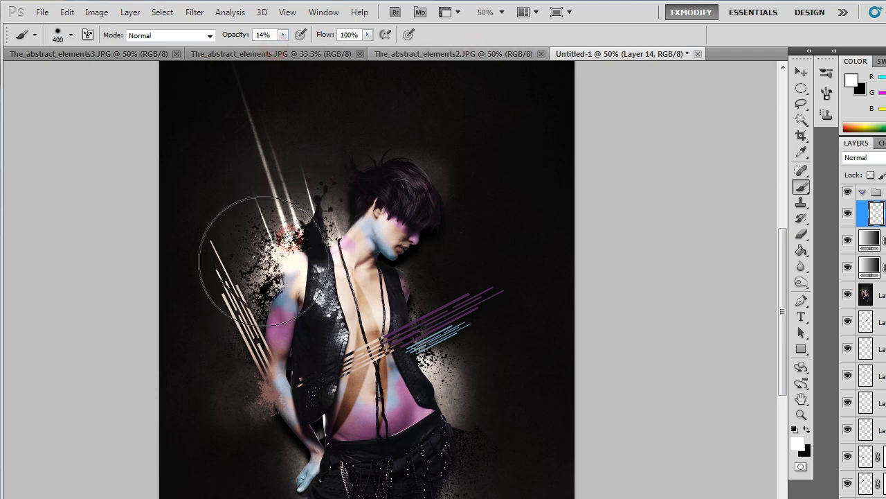
{"action": "left_click_drag", "start_coordinate": [290, 239], "coordinate": [398, 276]}
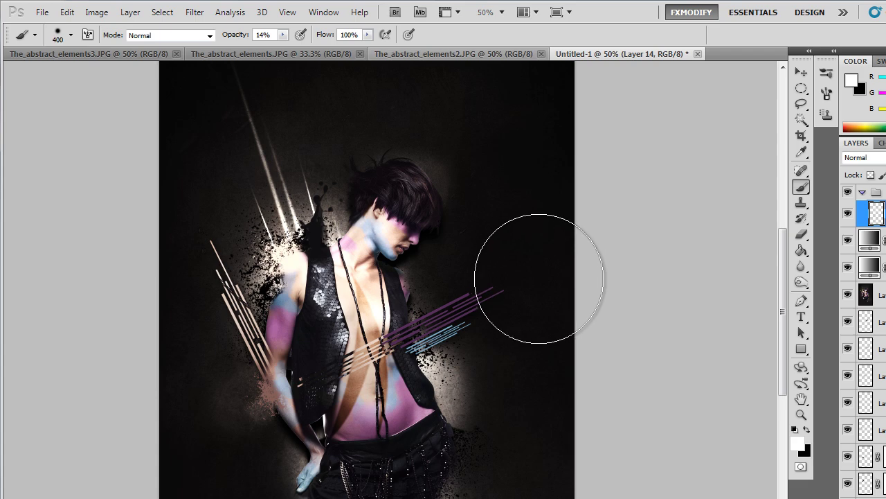
- Add smaller white light dabs near the eye and on the purple stripes
{"action": "key", "text": "bracketleft"}
{"action": "key", "text": "bracketleft"}
{"action": "key", "text": "bracketleft"}
{"action": "key", "text": "bracketleft"}
{"action": "key", "text": "bracketleft"}
{"action": "left_click", "coordinate": [412, 237]}
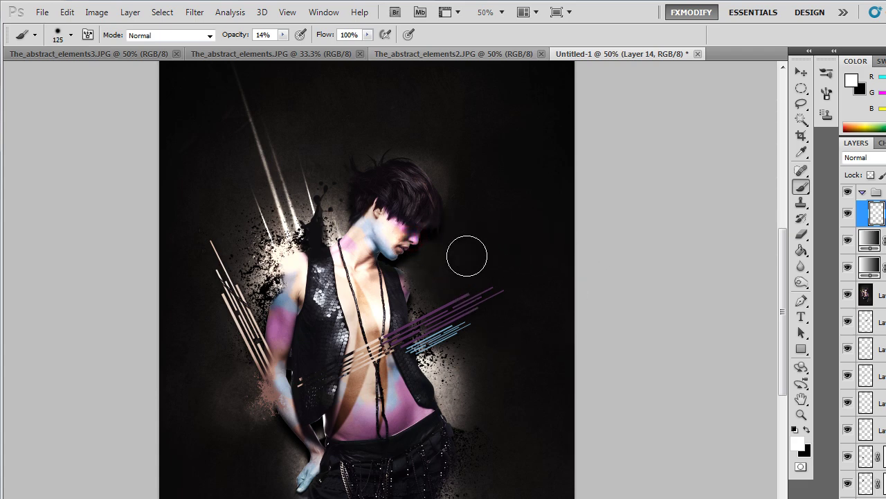
{"action": "key", "text": "bracketright"}
{"action": "key", "text": "ctrl+z"}
{"action": "left_click", "coordinate": [451, 309]}
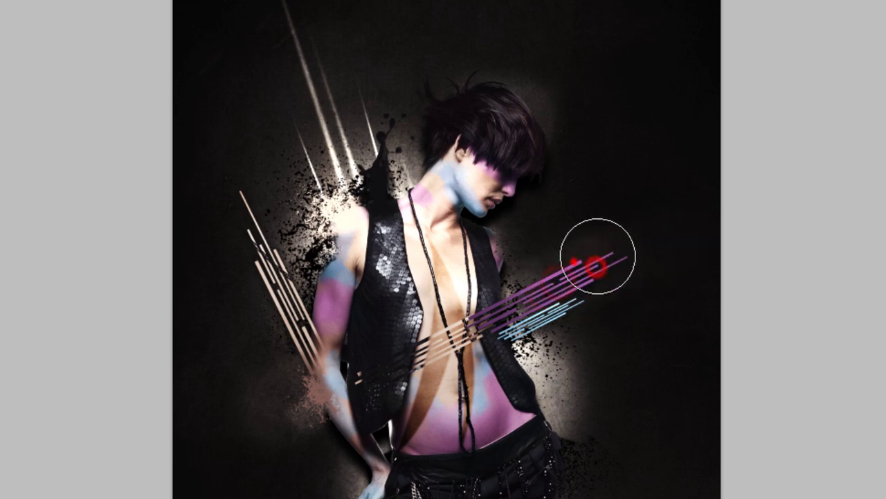
- Dab soft white light on the right-hand stripes, left beige stripes, lower figure and trousers
{"action": "key", "text": "v"}
{"action": "key", "text": "b"}
{"action": "left_click", "coordinate": [561, 293]}
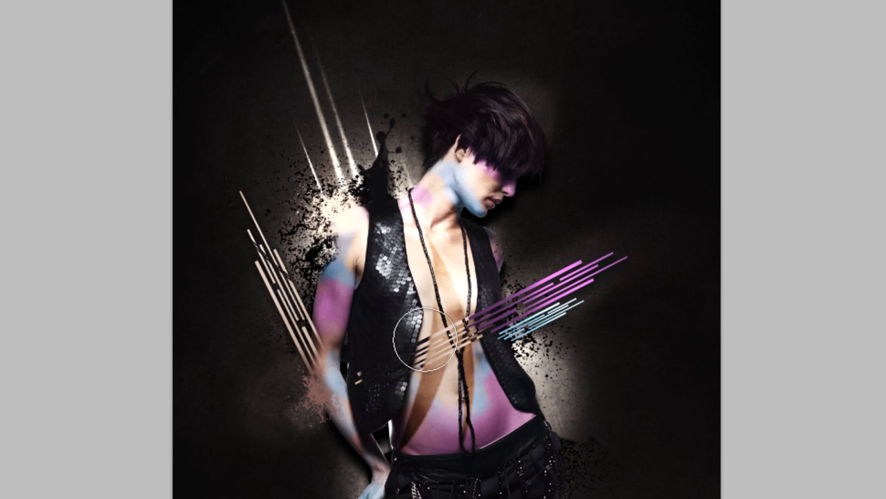
{"action": "left_click", "coordinate": [280, 319]}
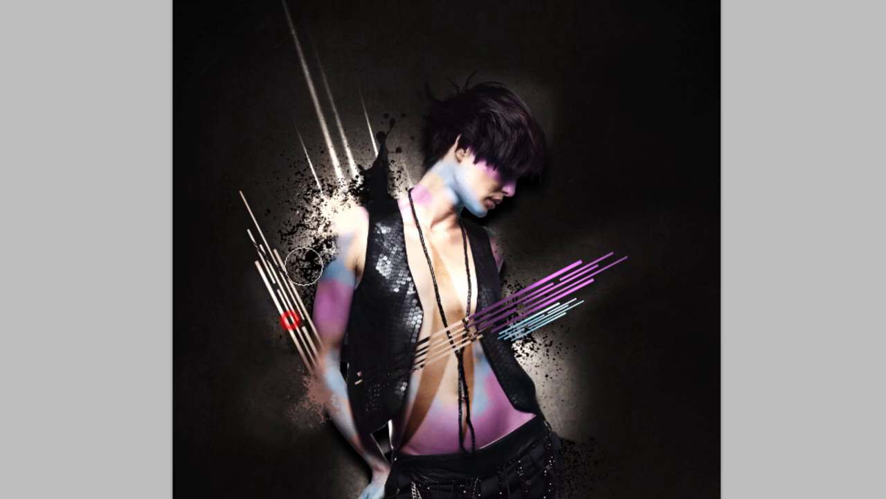
{"action": "left_click", "coordinate": [484, 317]}
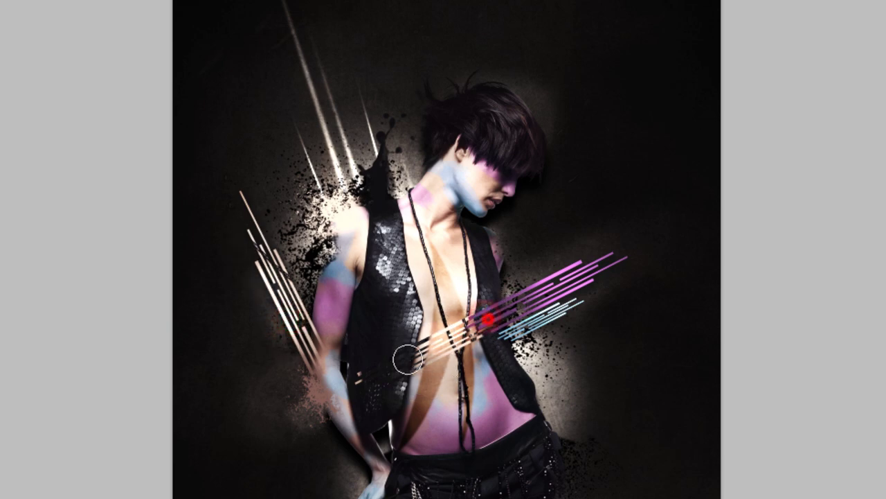
{"action": "left_click", "coordinate": [496, 323]}
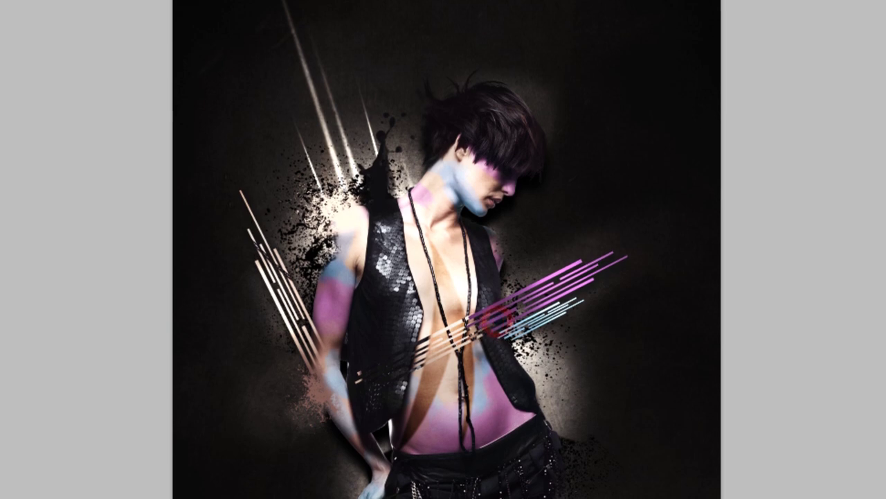
{"action": "scroll", "coordinate": [467, 475], "scroll_direction": "down", "scroll_amount": 2}
{"action": "left_click", "coordinate": [397, 456]}
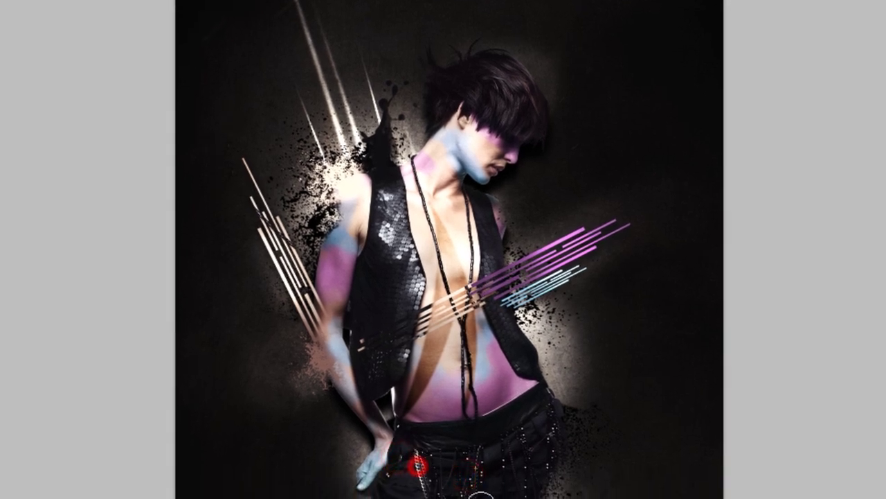
{"action": "left_click", "coordinate": [528, 430]}
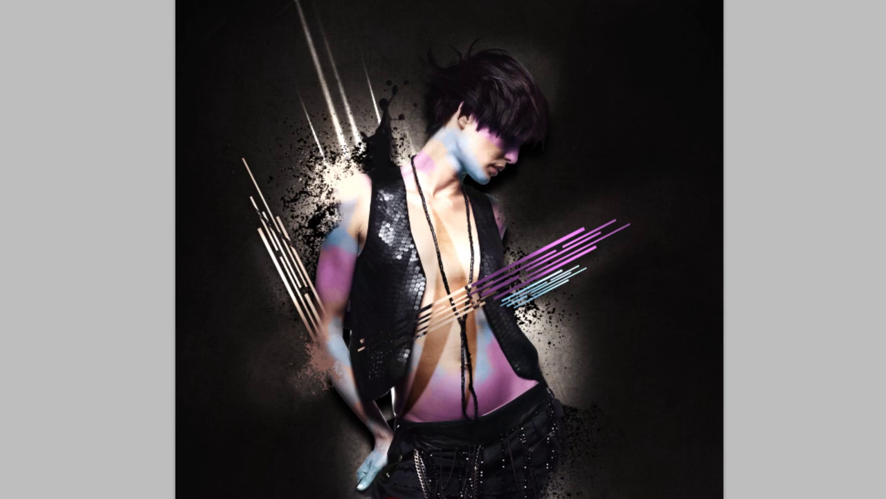